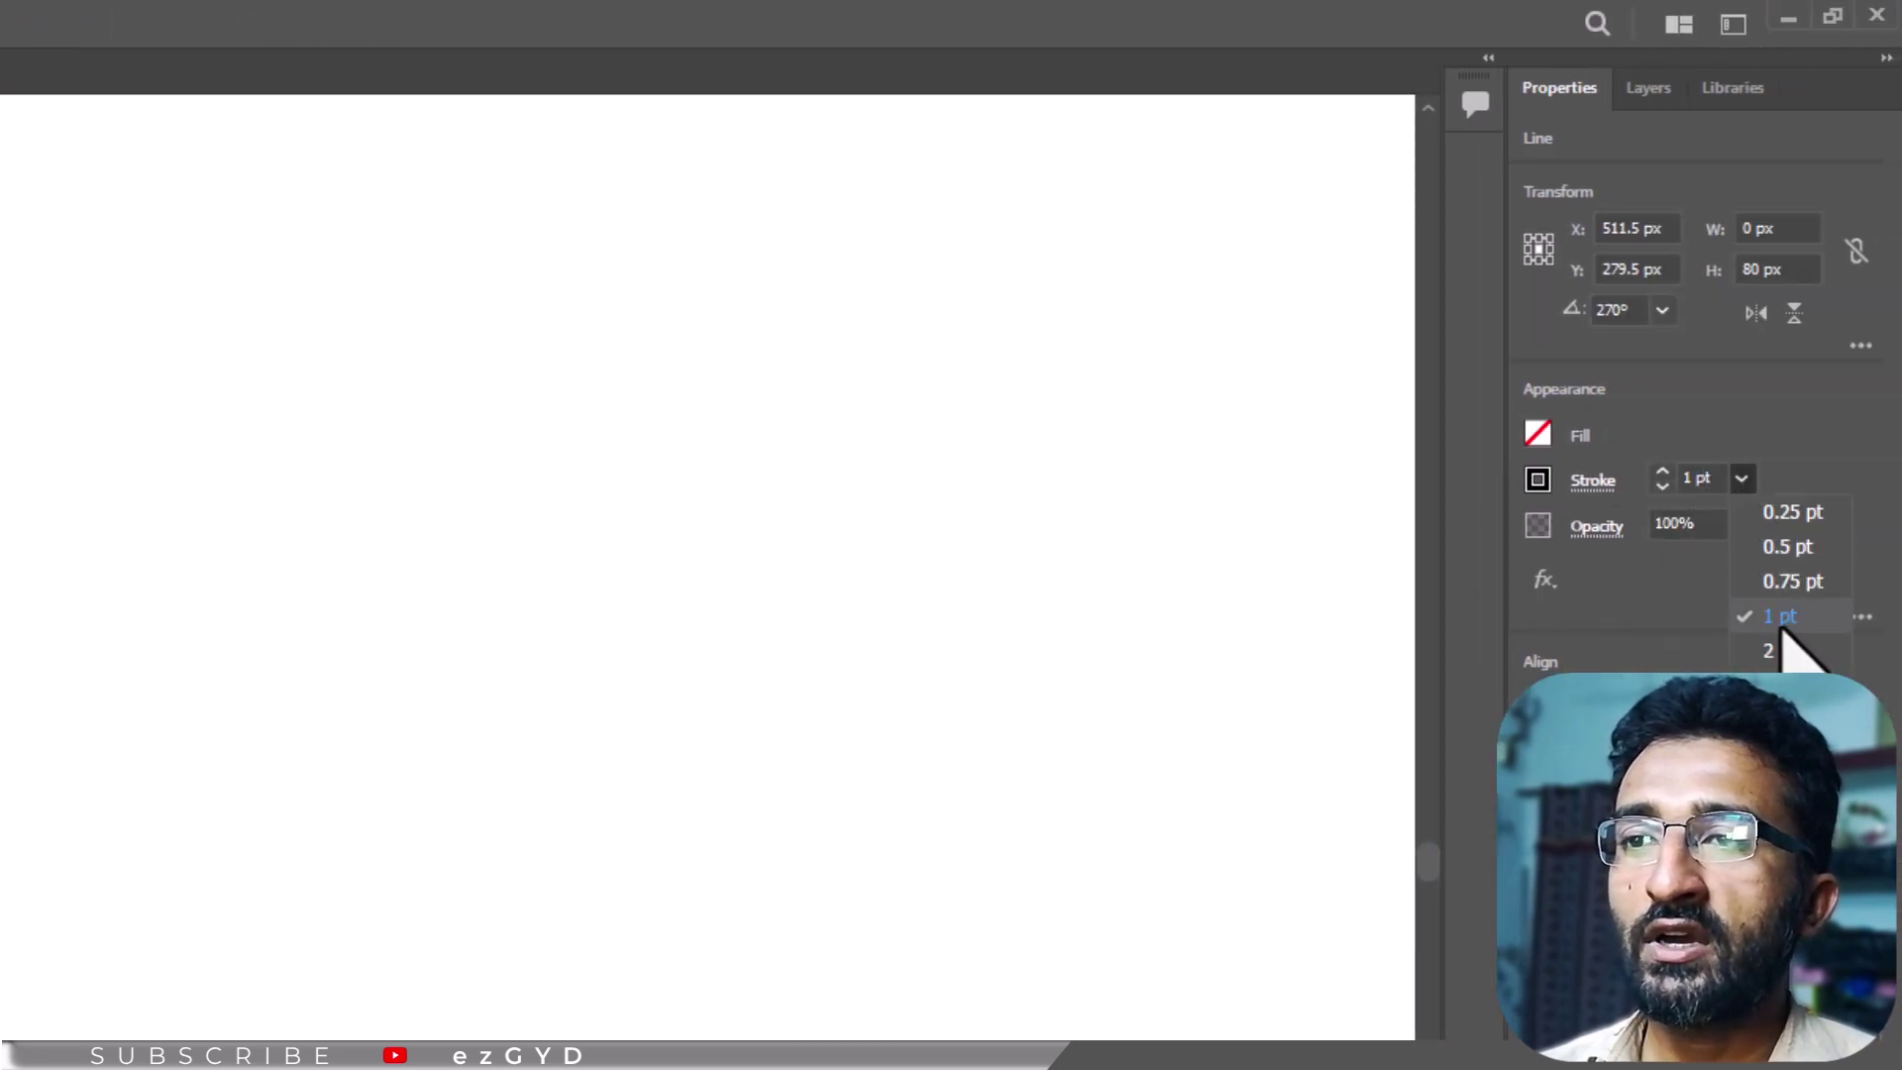
Step: Give the vertical line an orange-red stroke and apply a Transform effect with 6 copies rotated 60° about its lower end
{"action": "left_click", "coordinate": [1538, 481]}
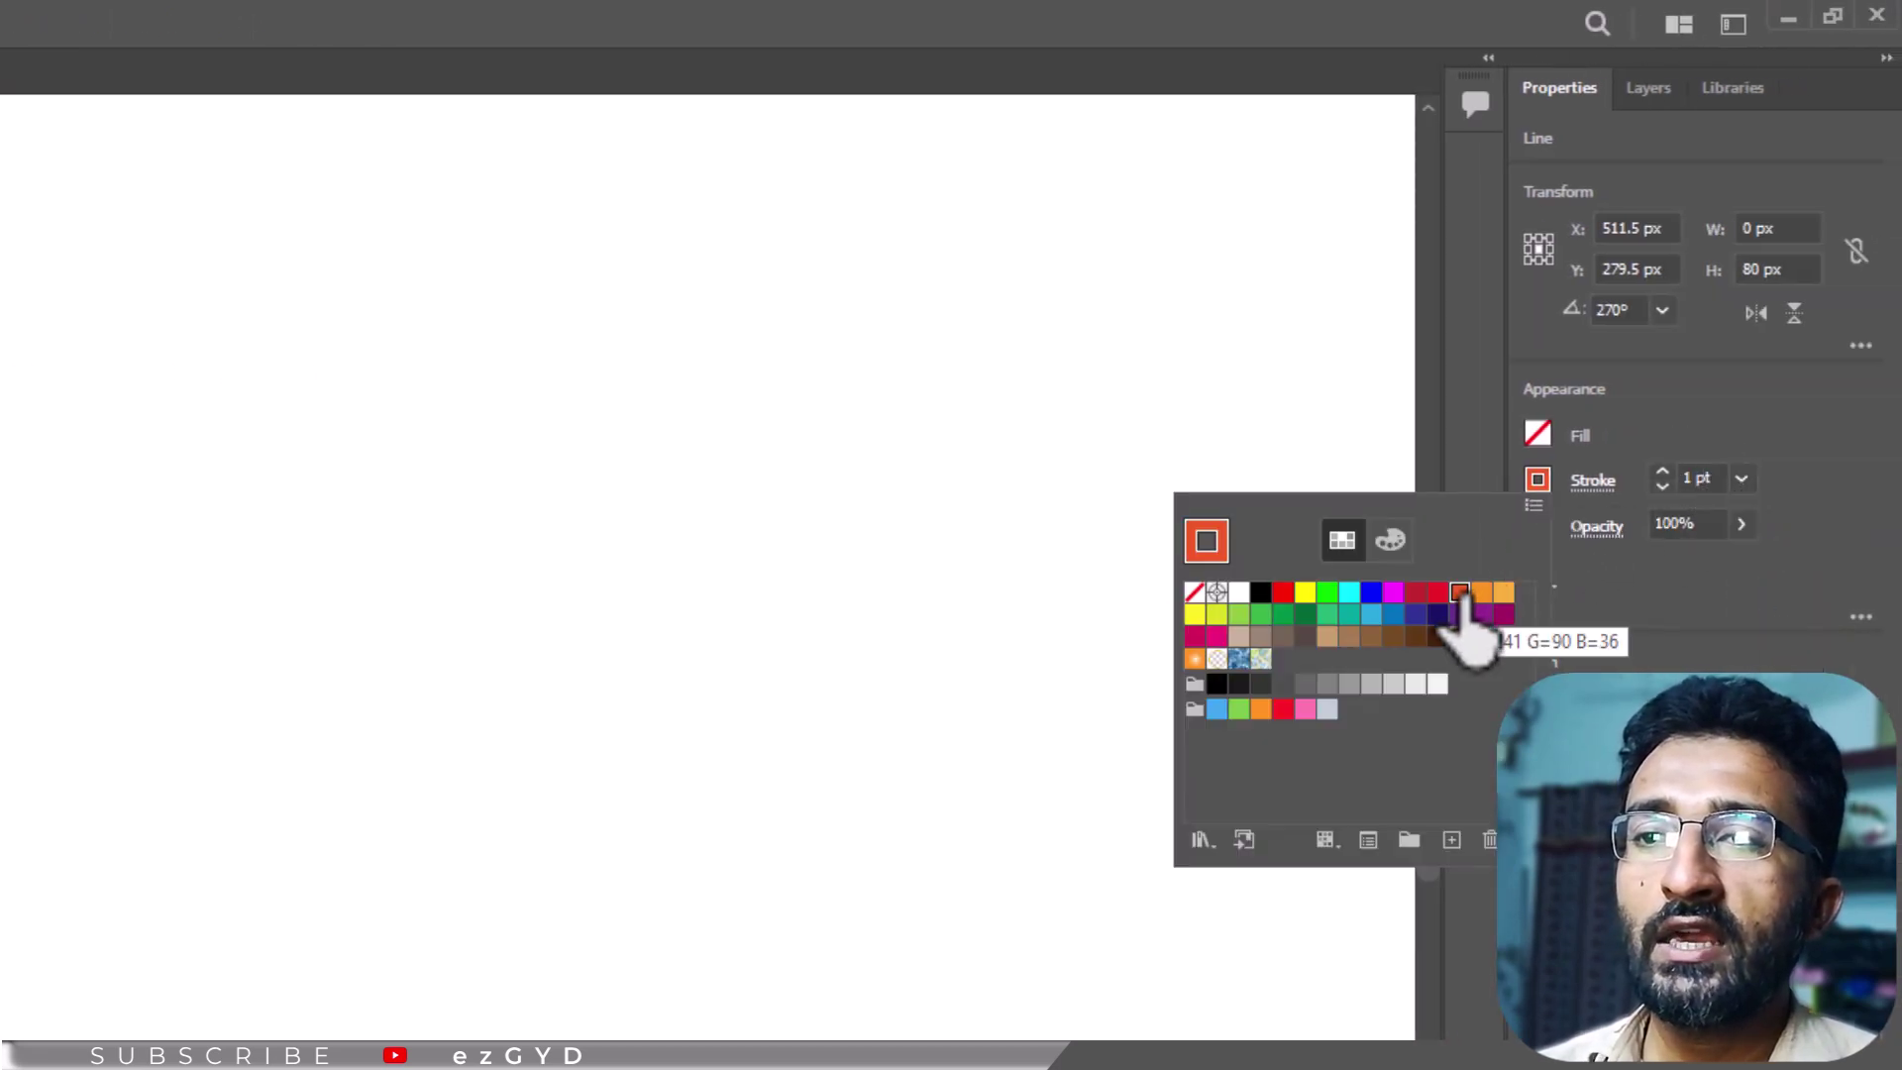
{"action": "left_click", "coordinate": [486, 23]}
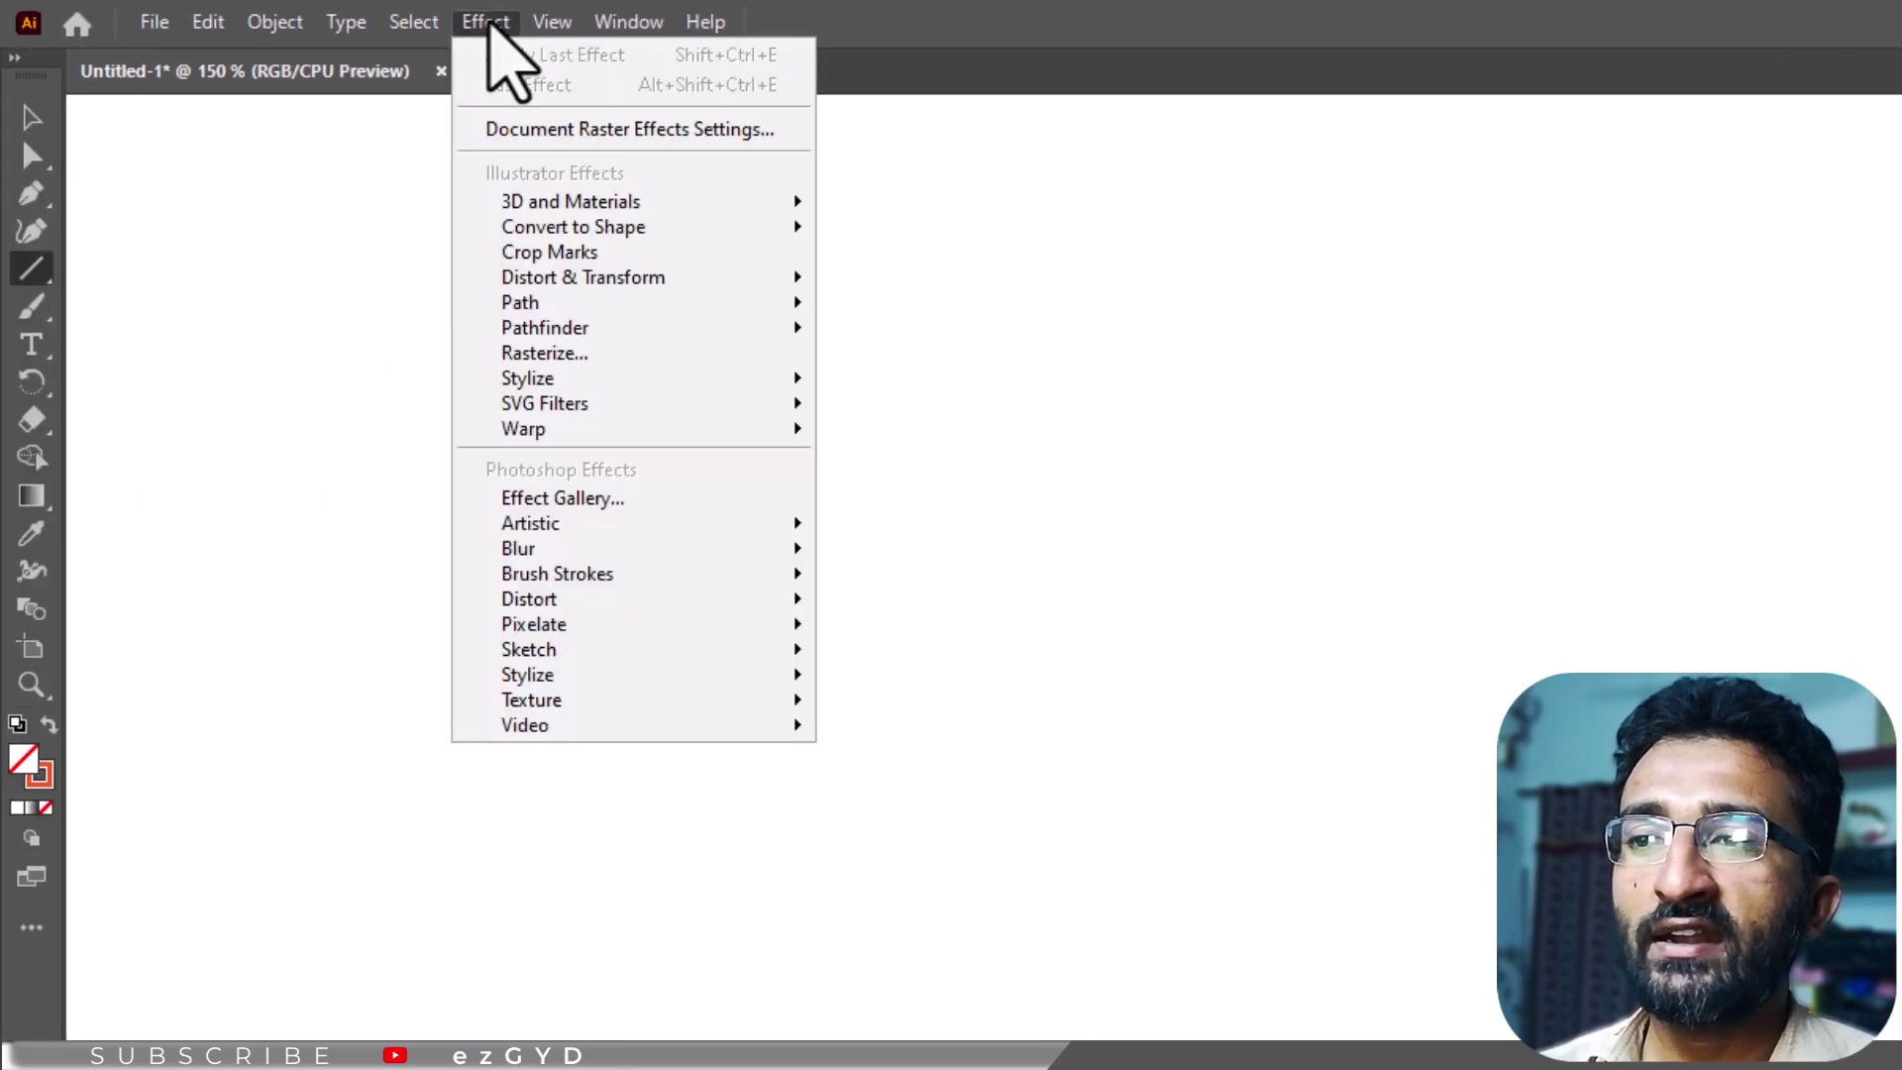
{"action": "mouse_move", "coordinate": [544, 279]}
{"action": "left_click", "coordinate": [911, 389]}
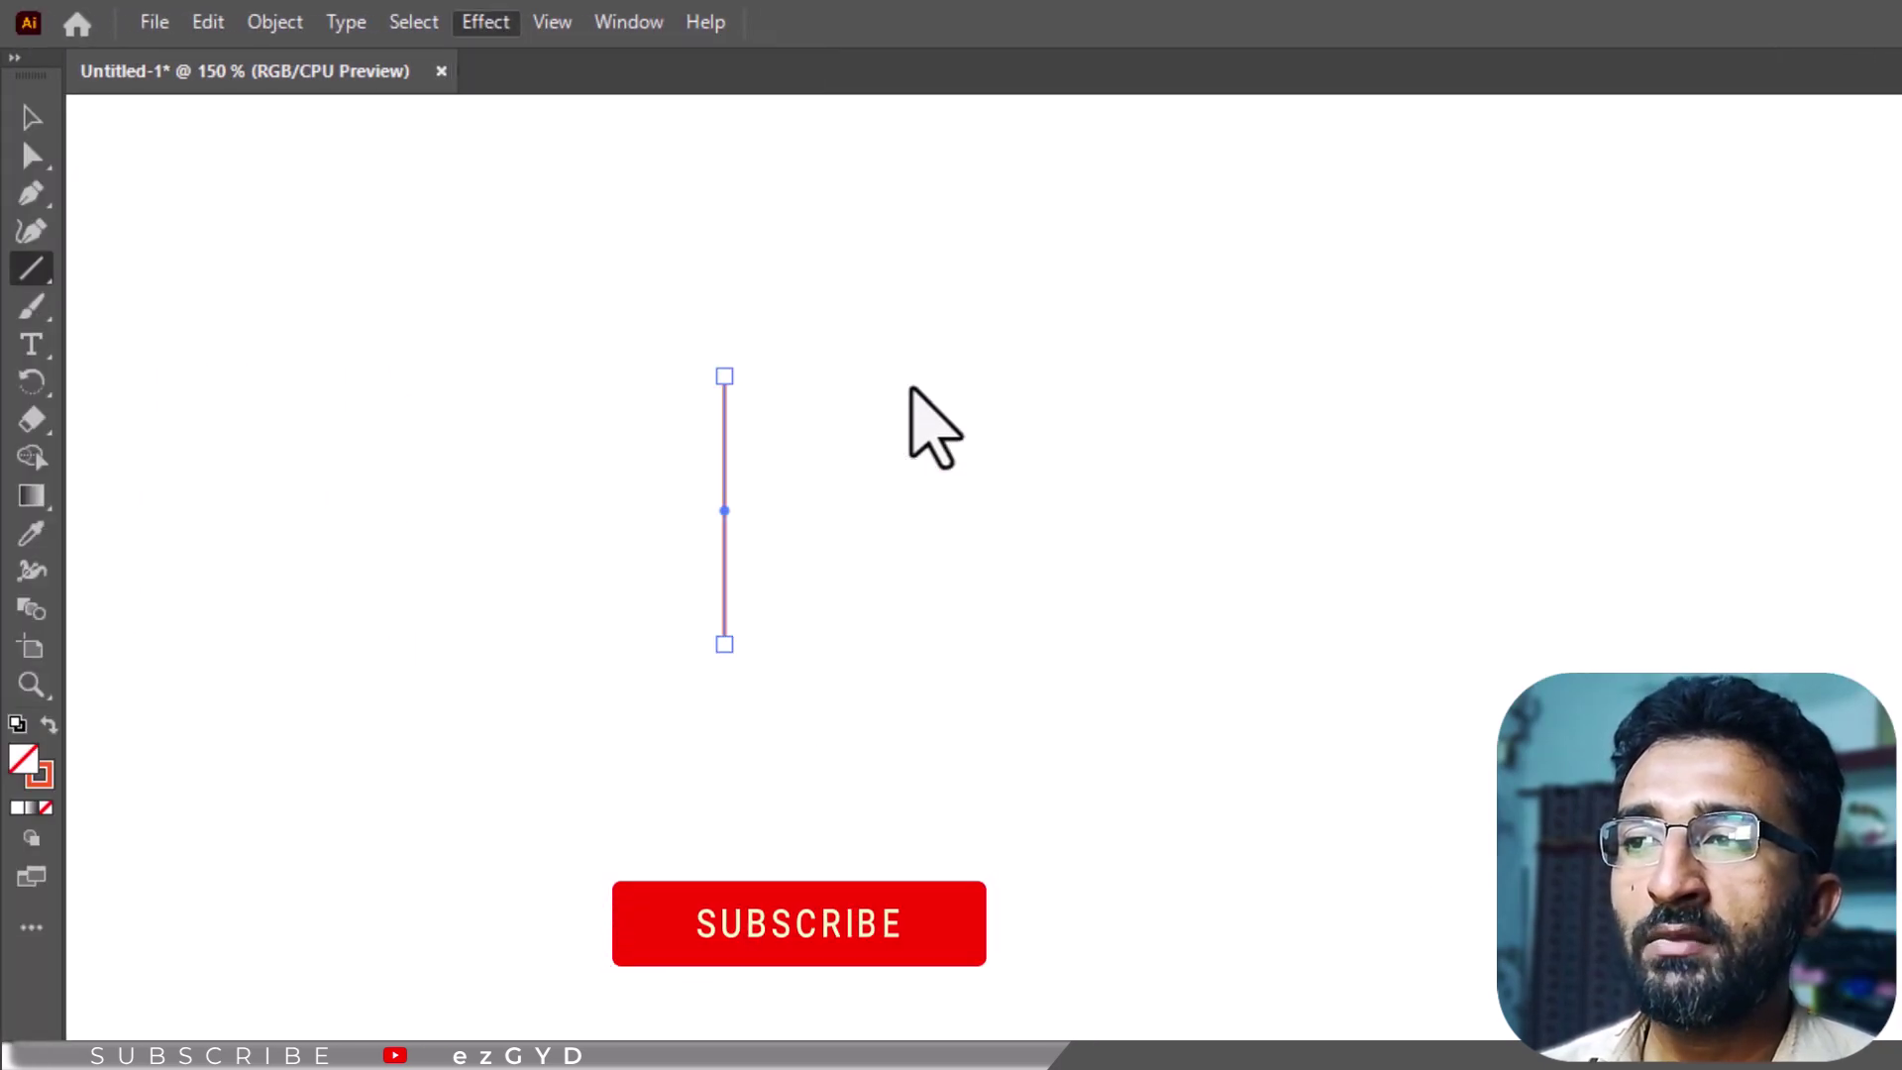
{"action": "left_click_drag", "start_coordinate": [1329, 348], "coordinate": [1373, 300]}
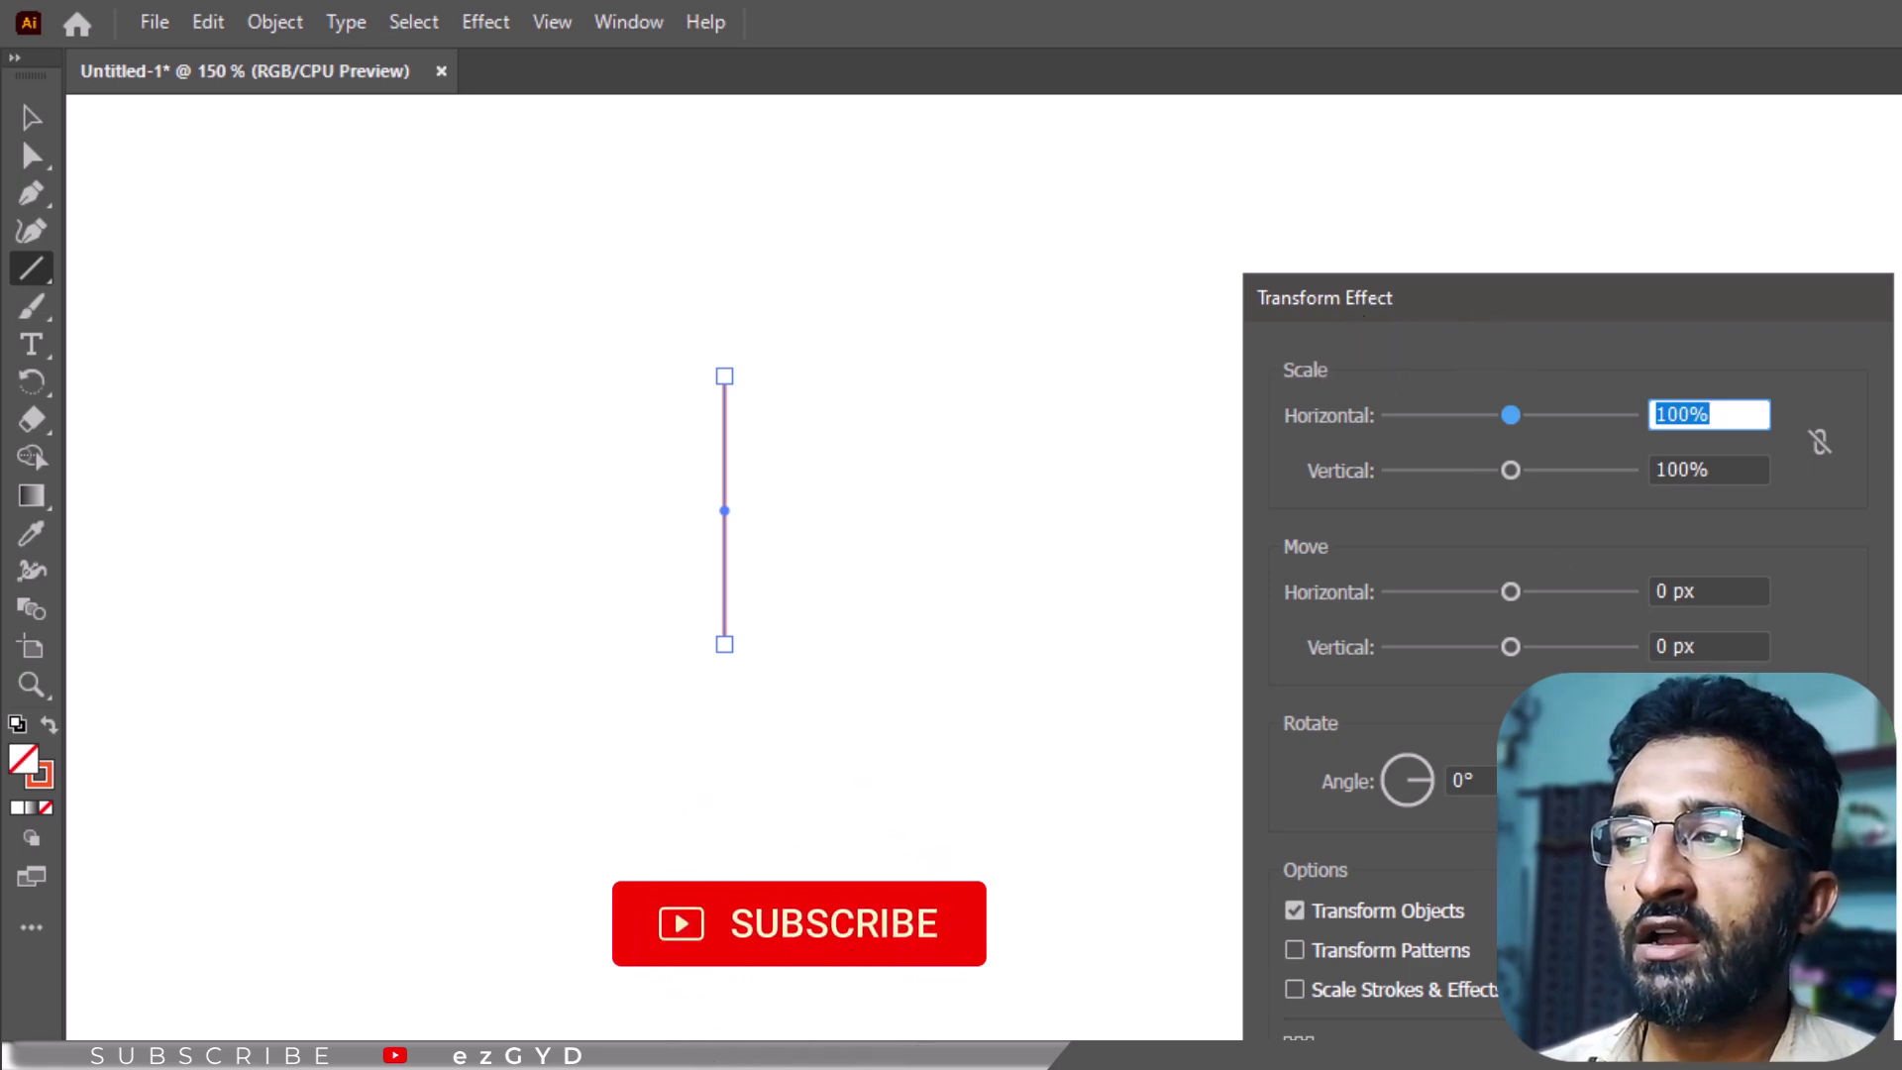
{"action": "left_click", "coordinate": [1240, 794]}
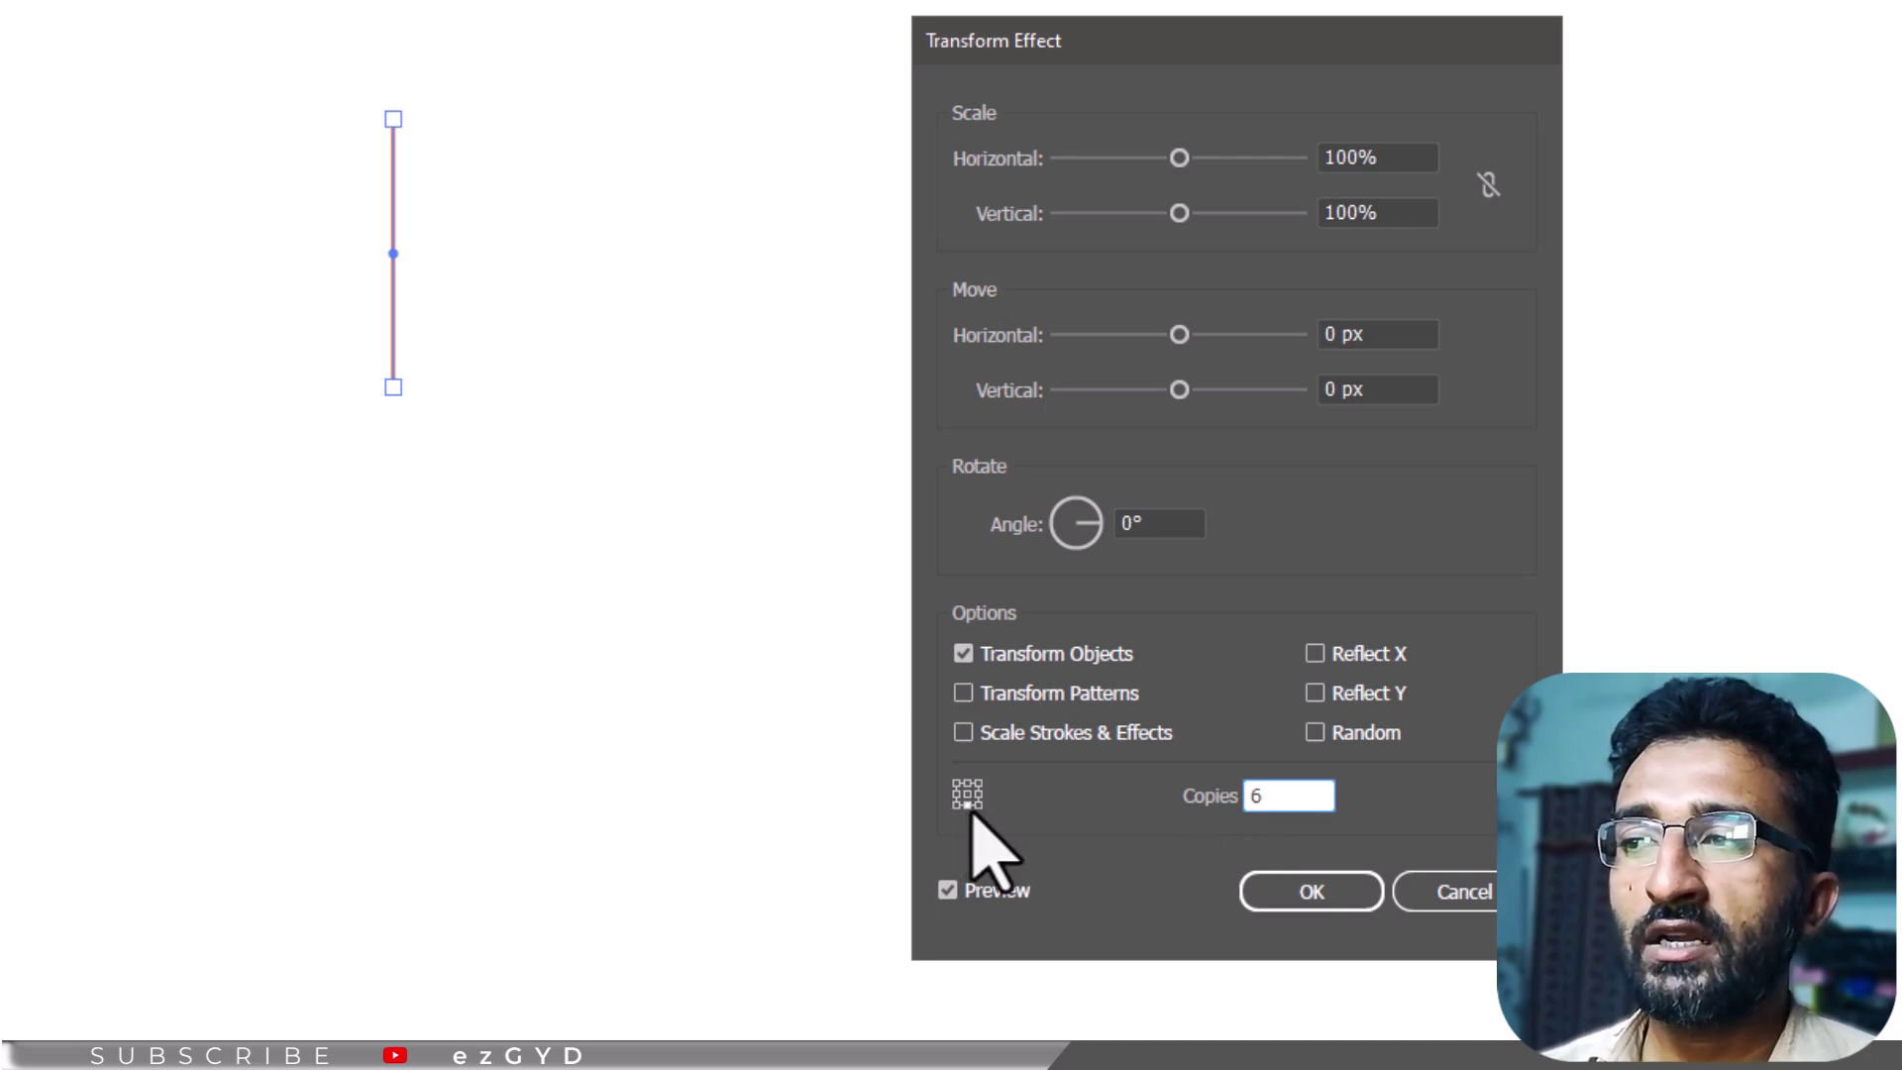
{"action": "left_click", "coordinate": [1152, 523]}
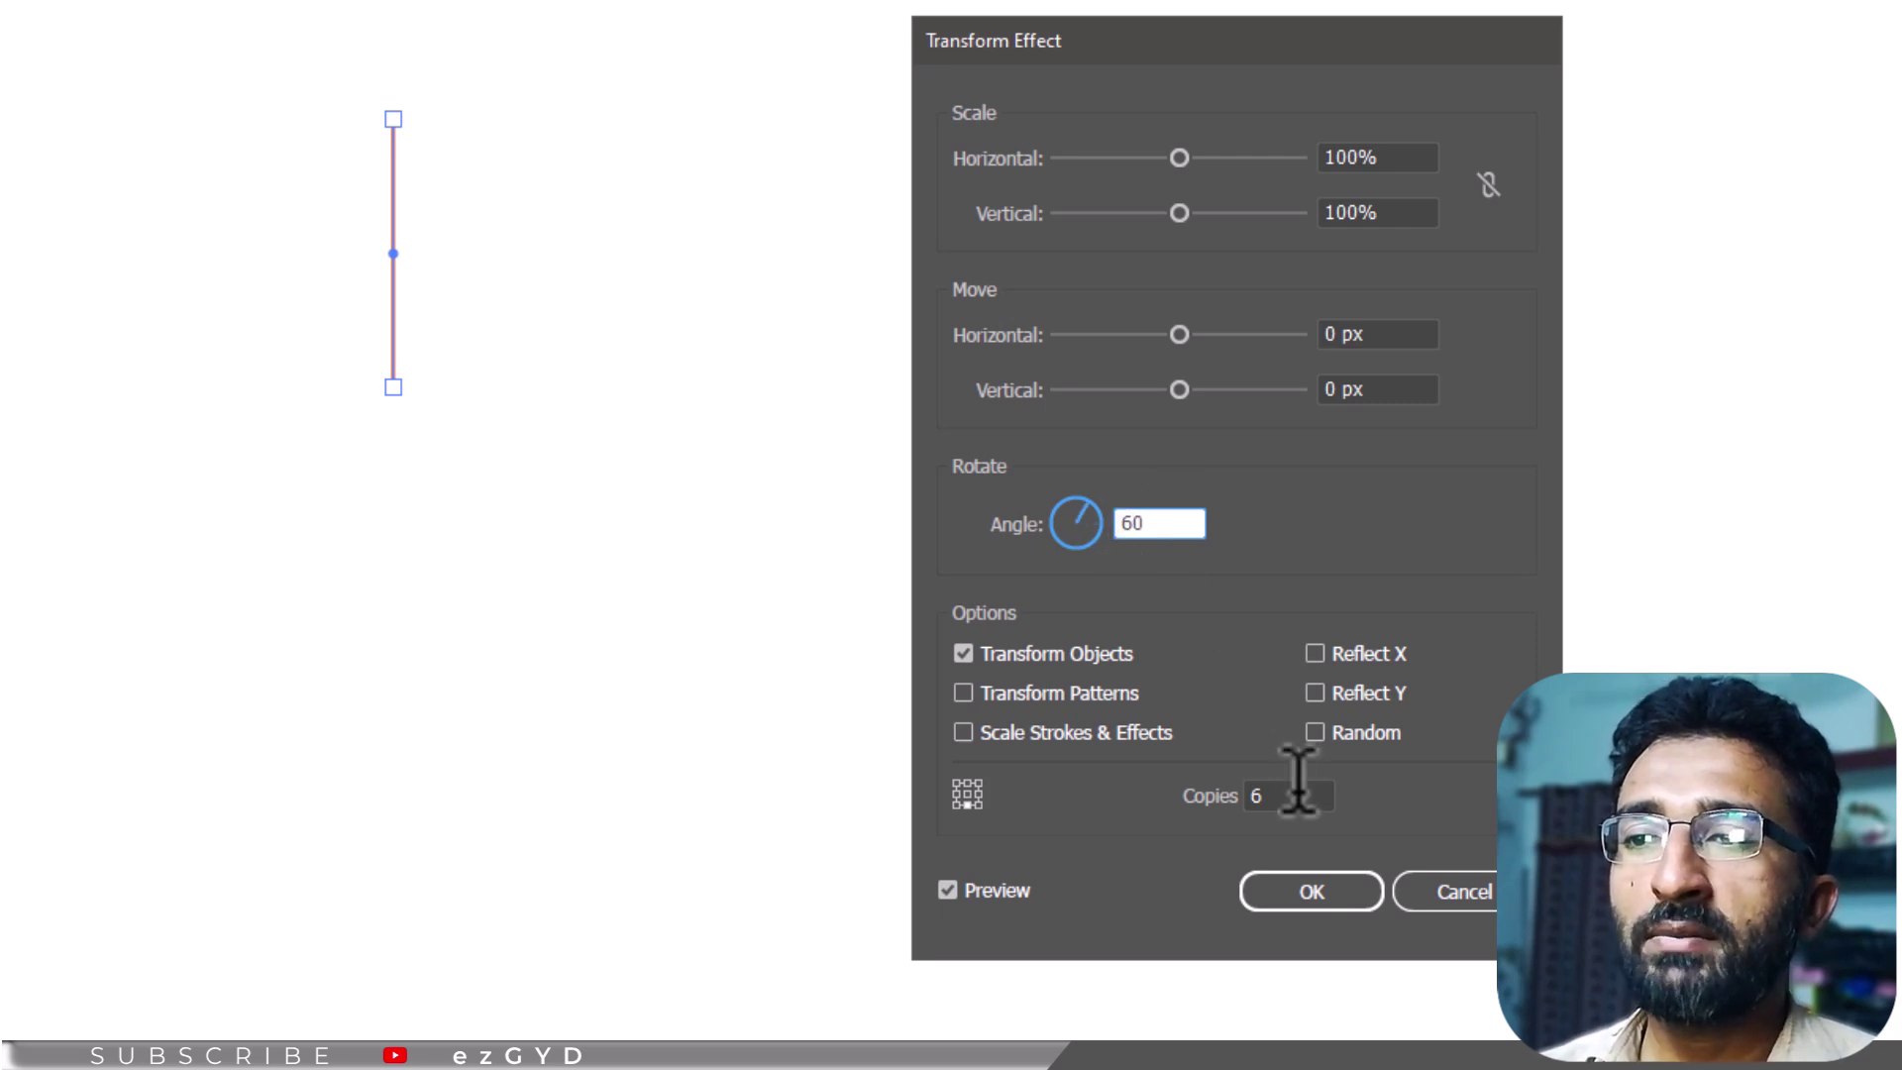
{"action": "left_click", "coordinate": [1297, 793]}
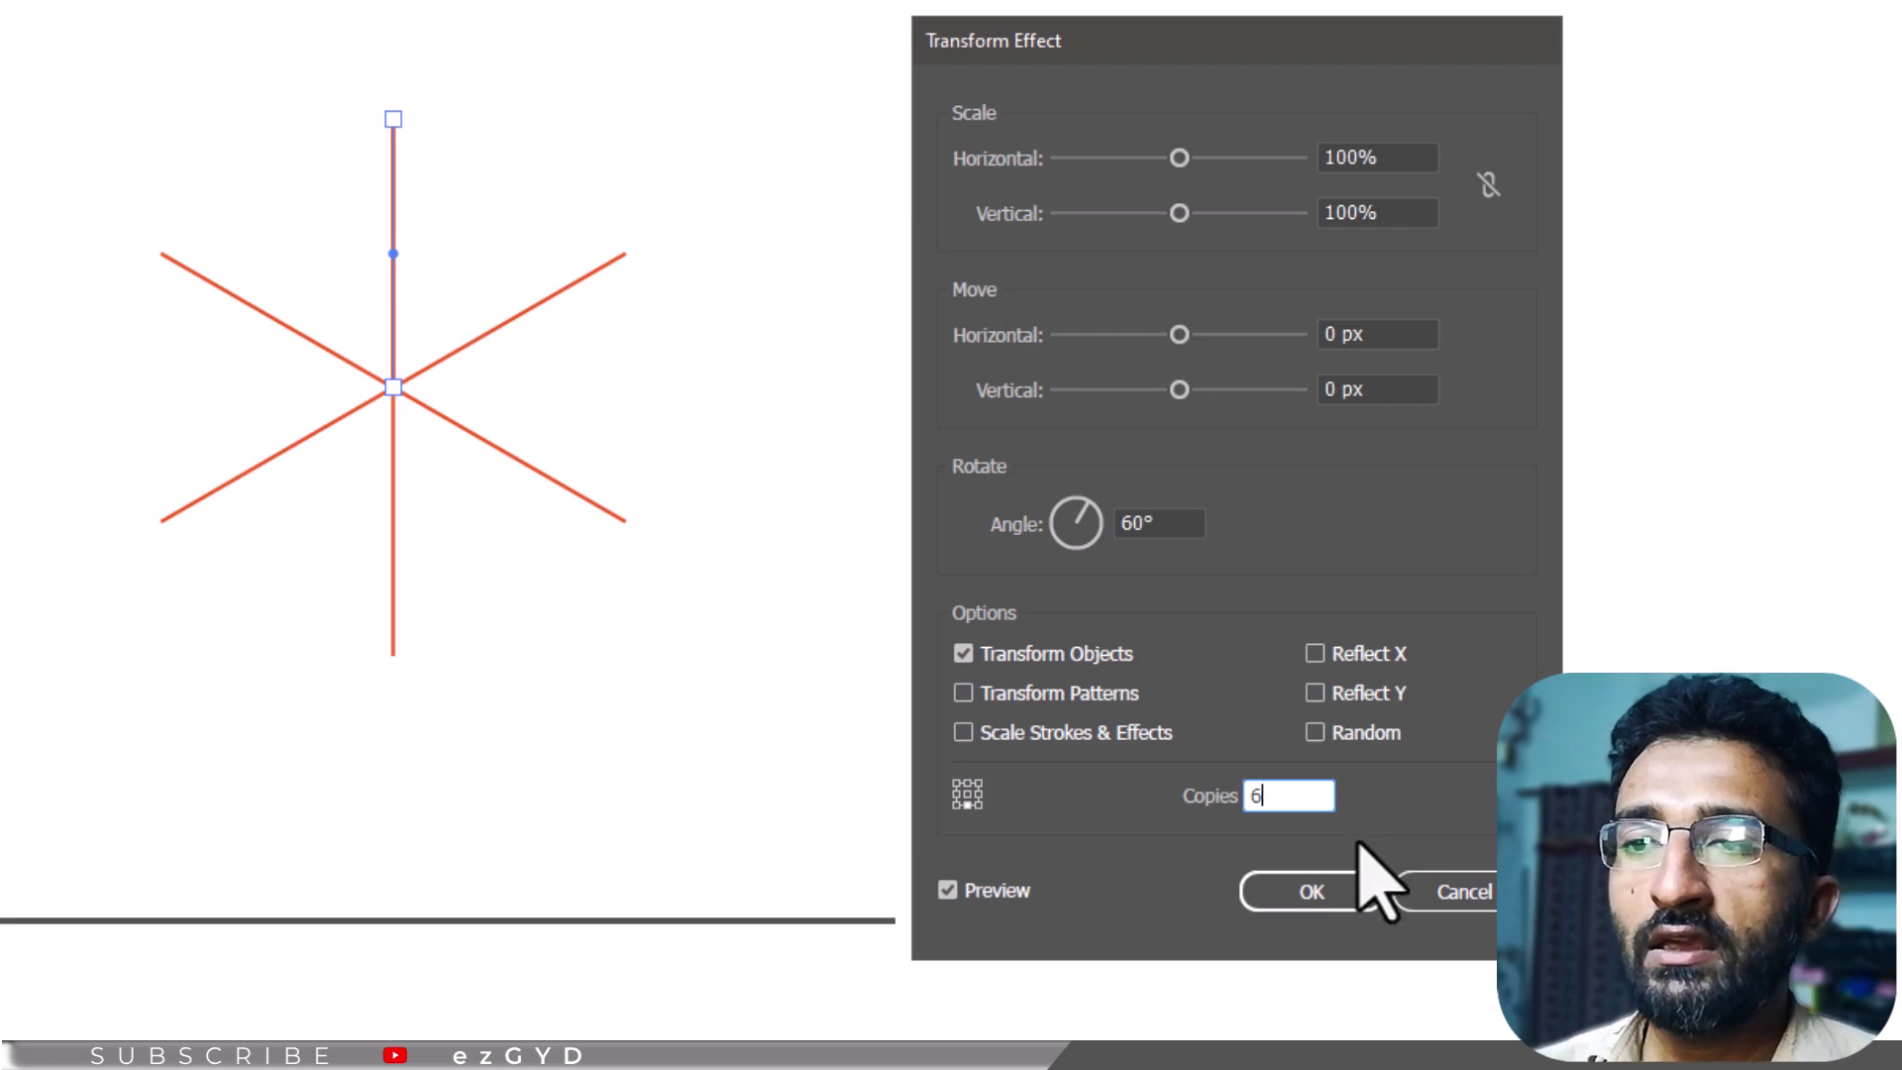
{"action": "left_click", "coordinate": [1328, 889]}
Step: Expand the appearance of the rotated lines and ungroup them into separate objects
{"action": "left_click", "coordinate": [277, 21]}
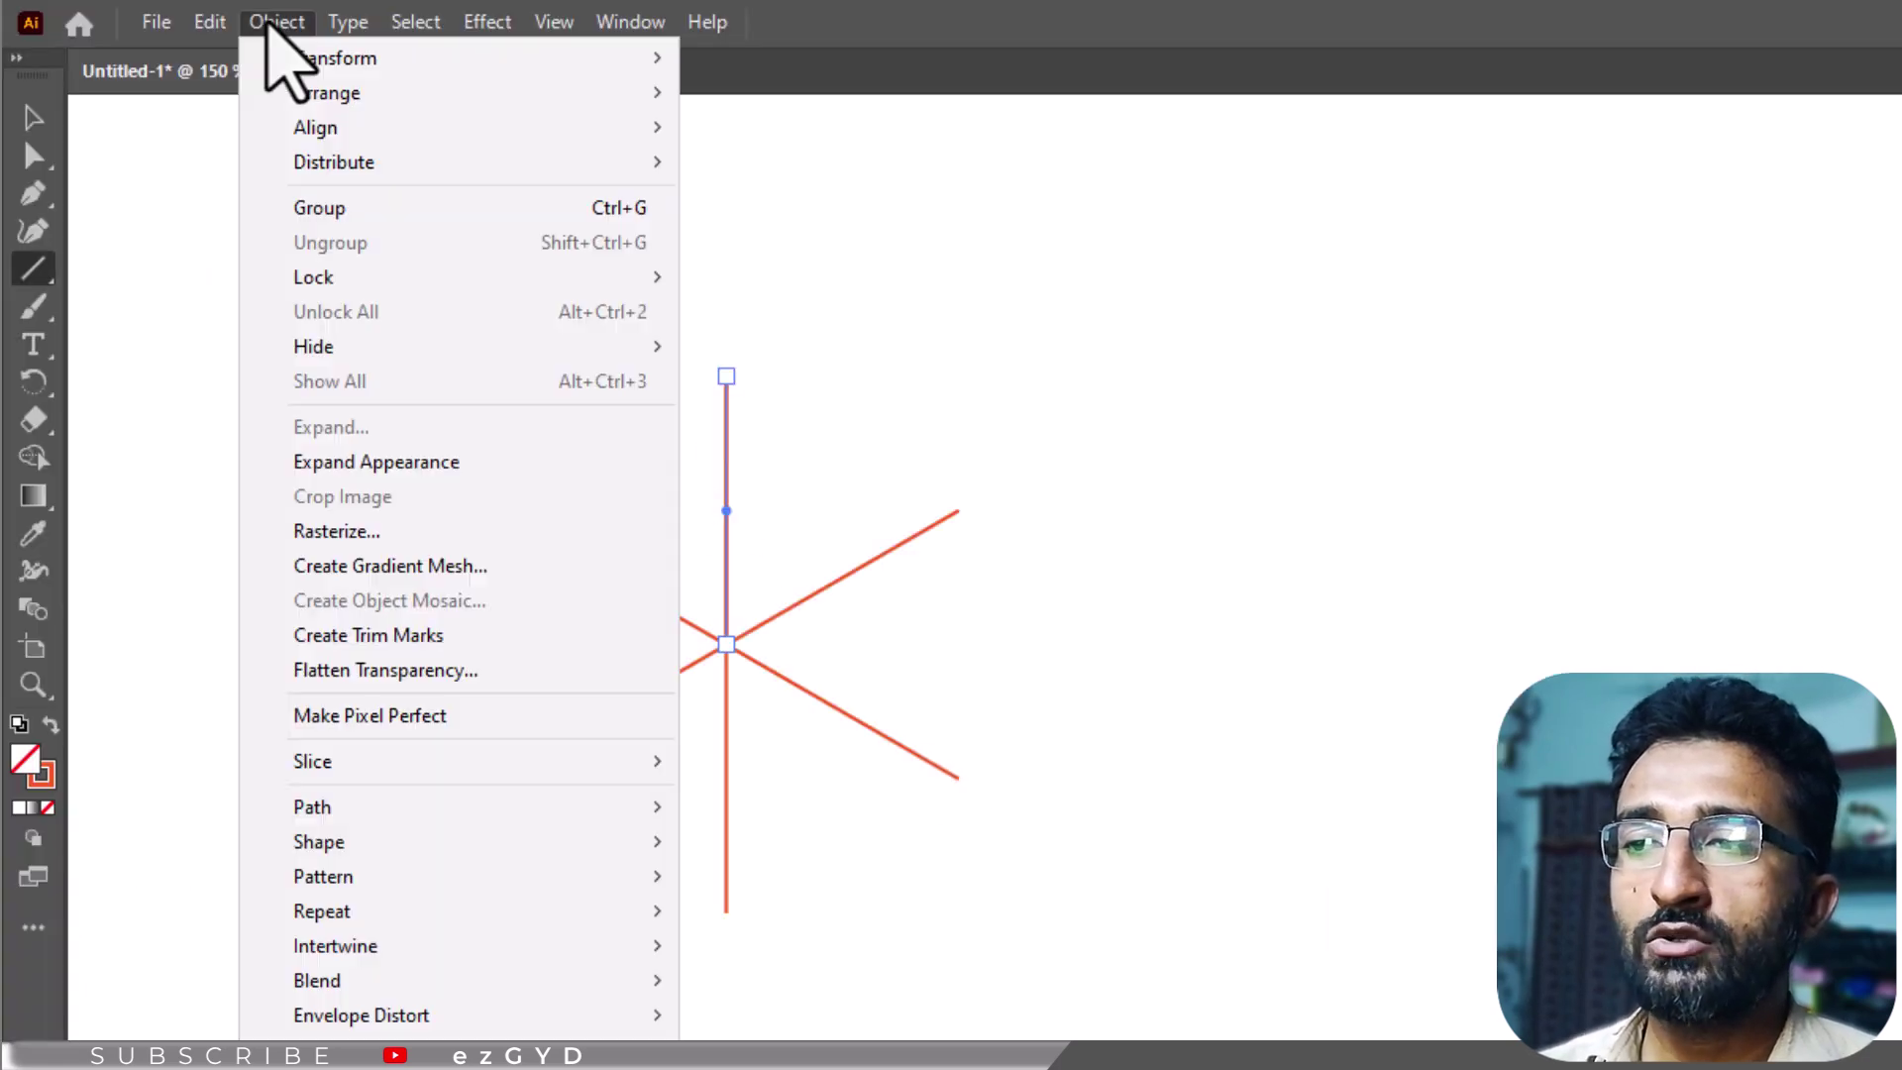
{"action": "left_click", "coordinate": [382, 463]}
{"action": "left_click", "coordinate": [276, 22]}
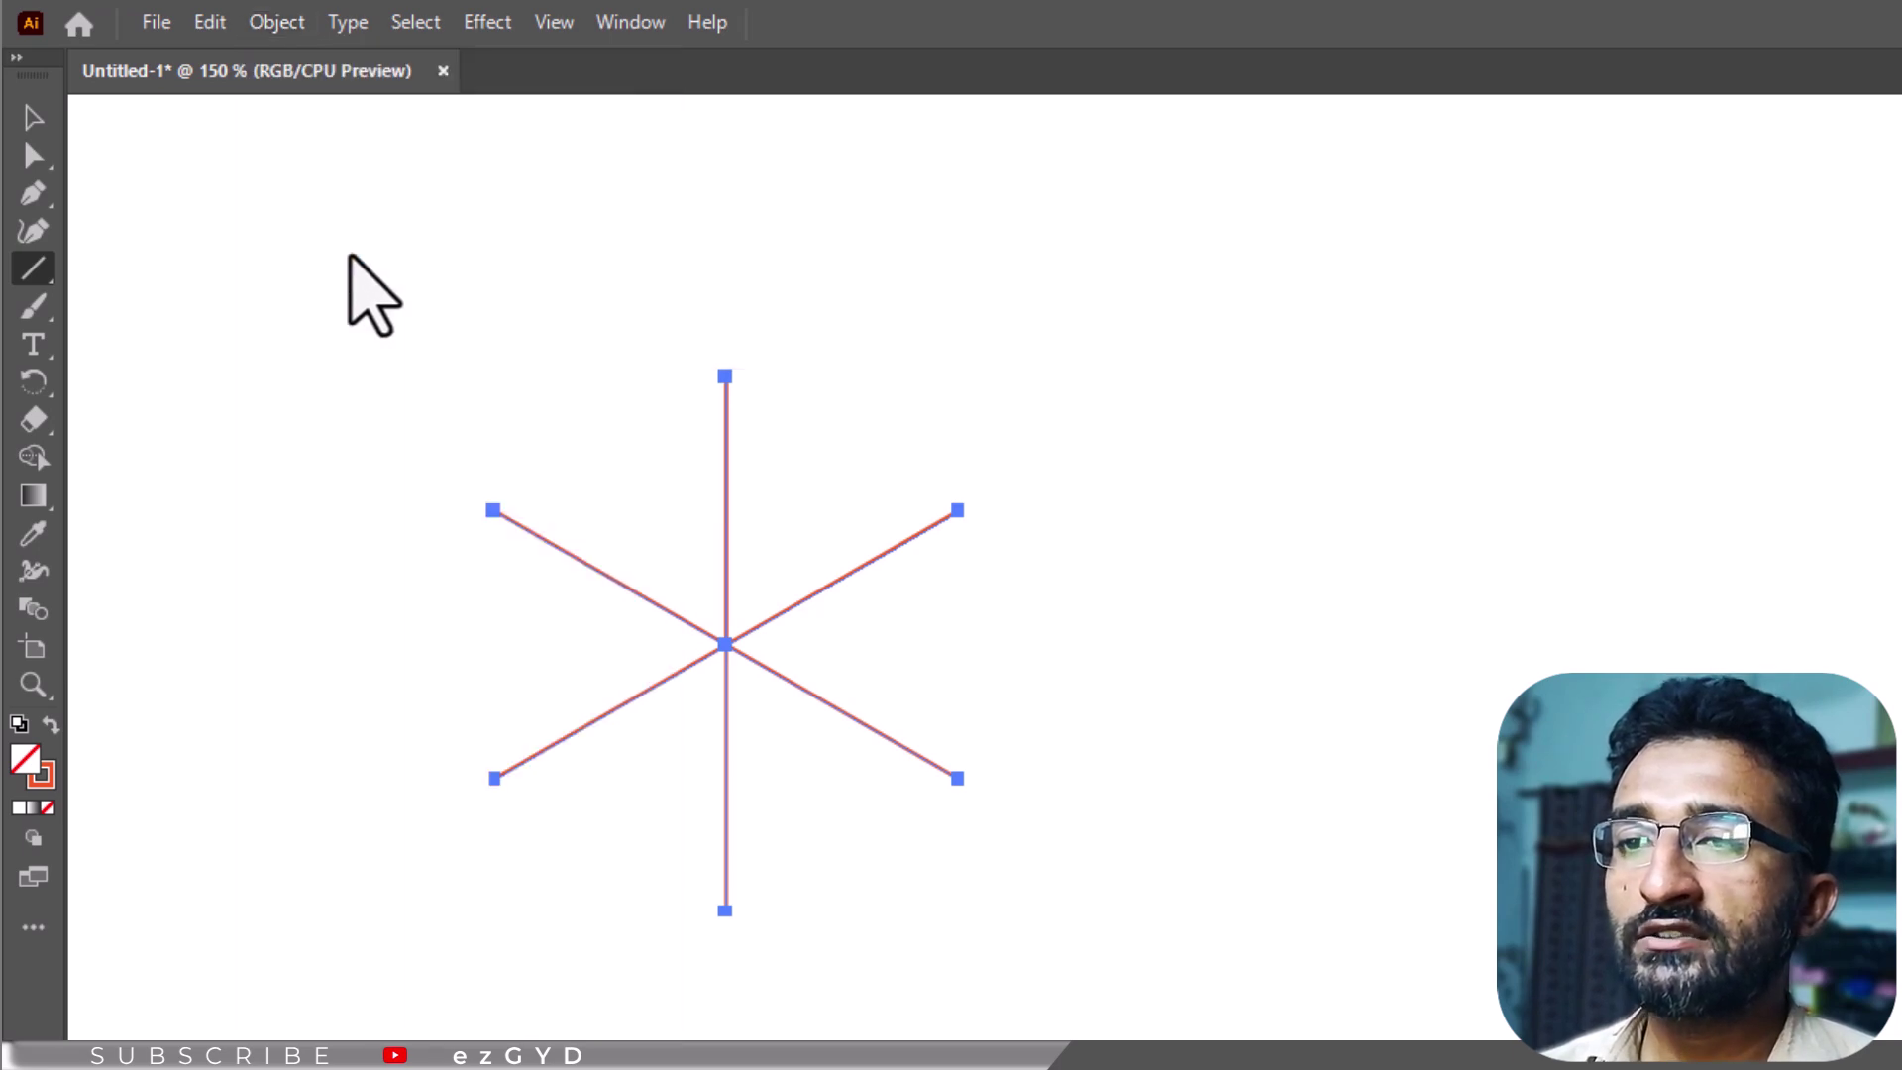
Step: Set the upper-right line's stroke to red and the upper-left line's stroke to yellow
{"action": "left_click_drag", "start_coordinate": [1130, 453], "coordinate": [905, 561]}
{"action": "left_click", "coordinate": [1671, 200]}
{"action": "left_click", "coordinate": [1435, 310]}
{"action": "left_click", "coordinate": [1425, 688]}
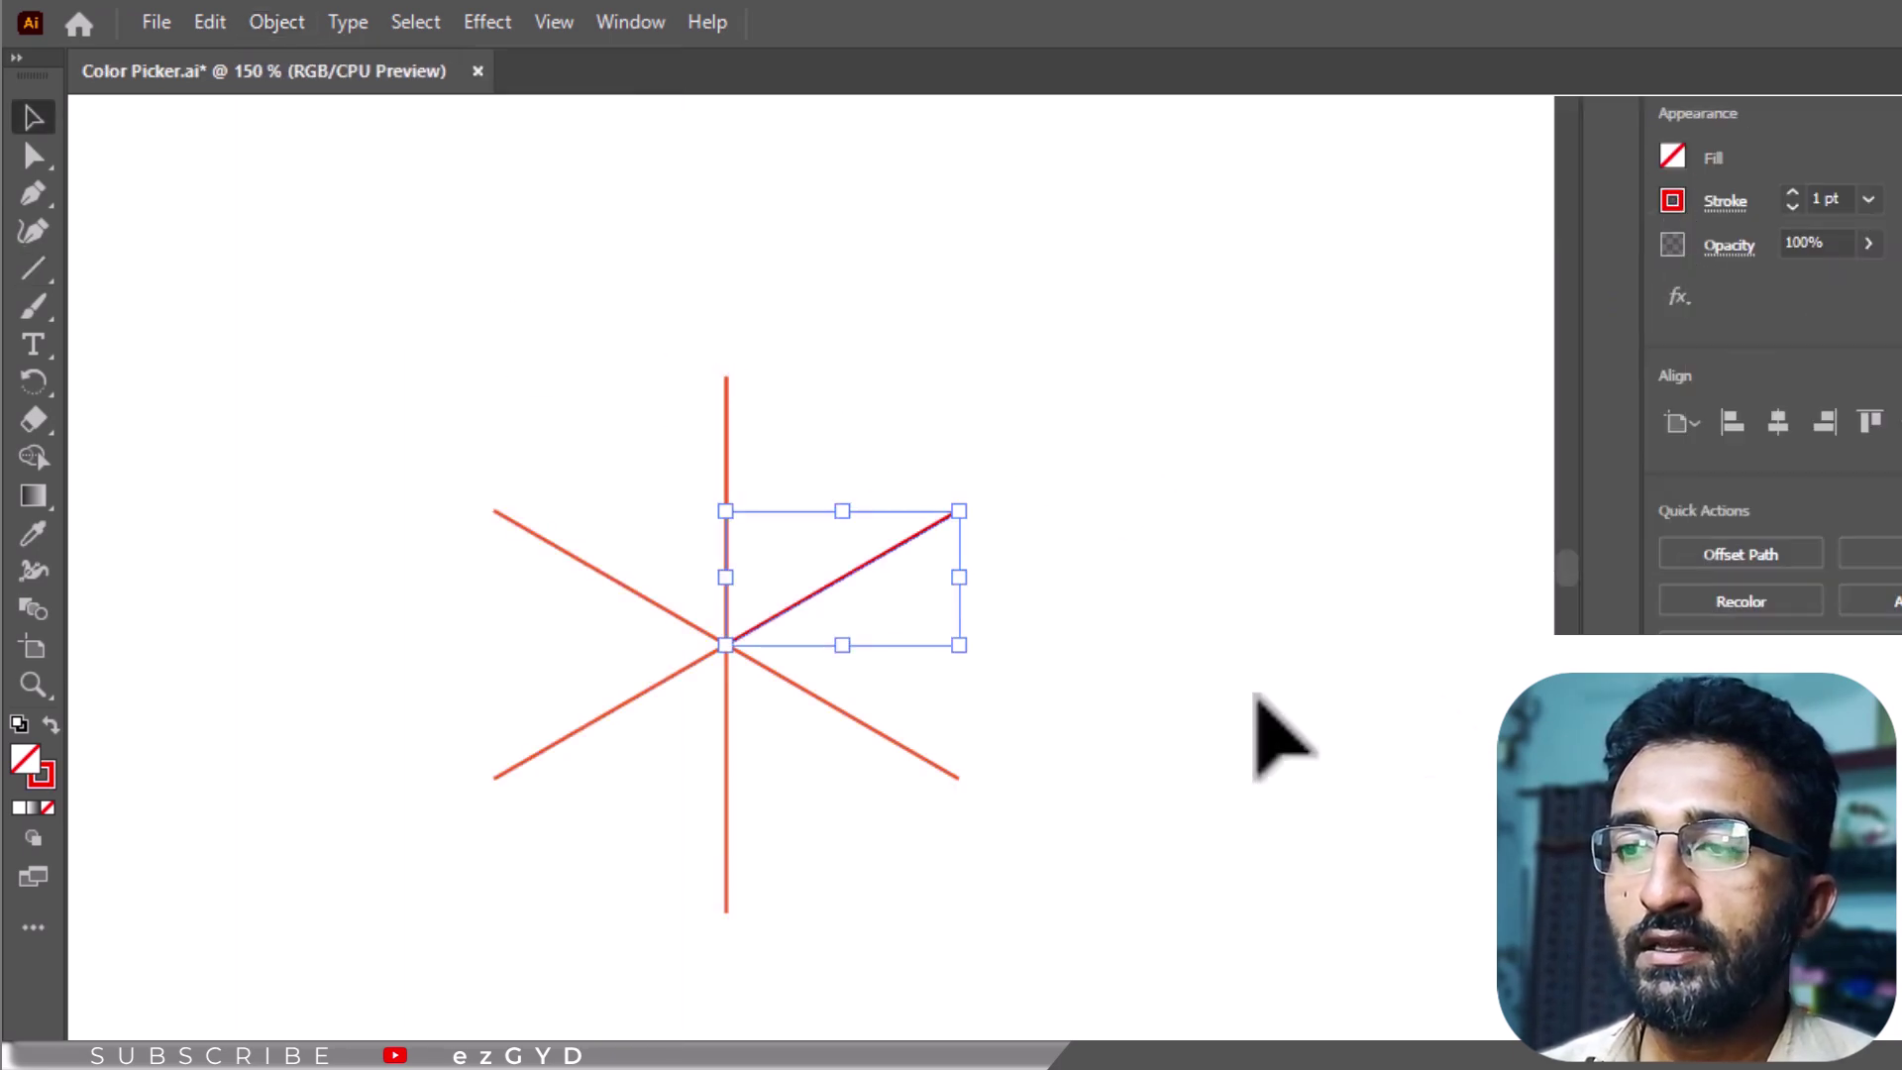
{"action": "left_click_drag", "start_coordinate": [495, 436], "coordinate": [653, 617]}
{"action": "left_click", "coordinate": [1671, 201]}
{"action": "left_click", "coordinate": [1450, 309]}
{"action": "left_click", "coordinate": [1090, 693]}
Step: Set the stroke of the line pointing straight down to blue
{"action": "left_click_drag", "start_coordinate": [776, 907], "coordinate": [683, 832]}
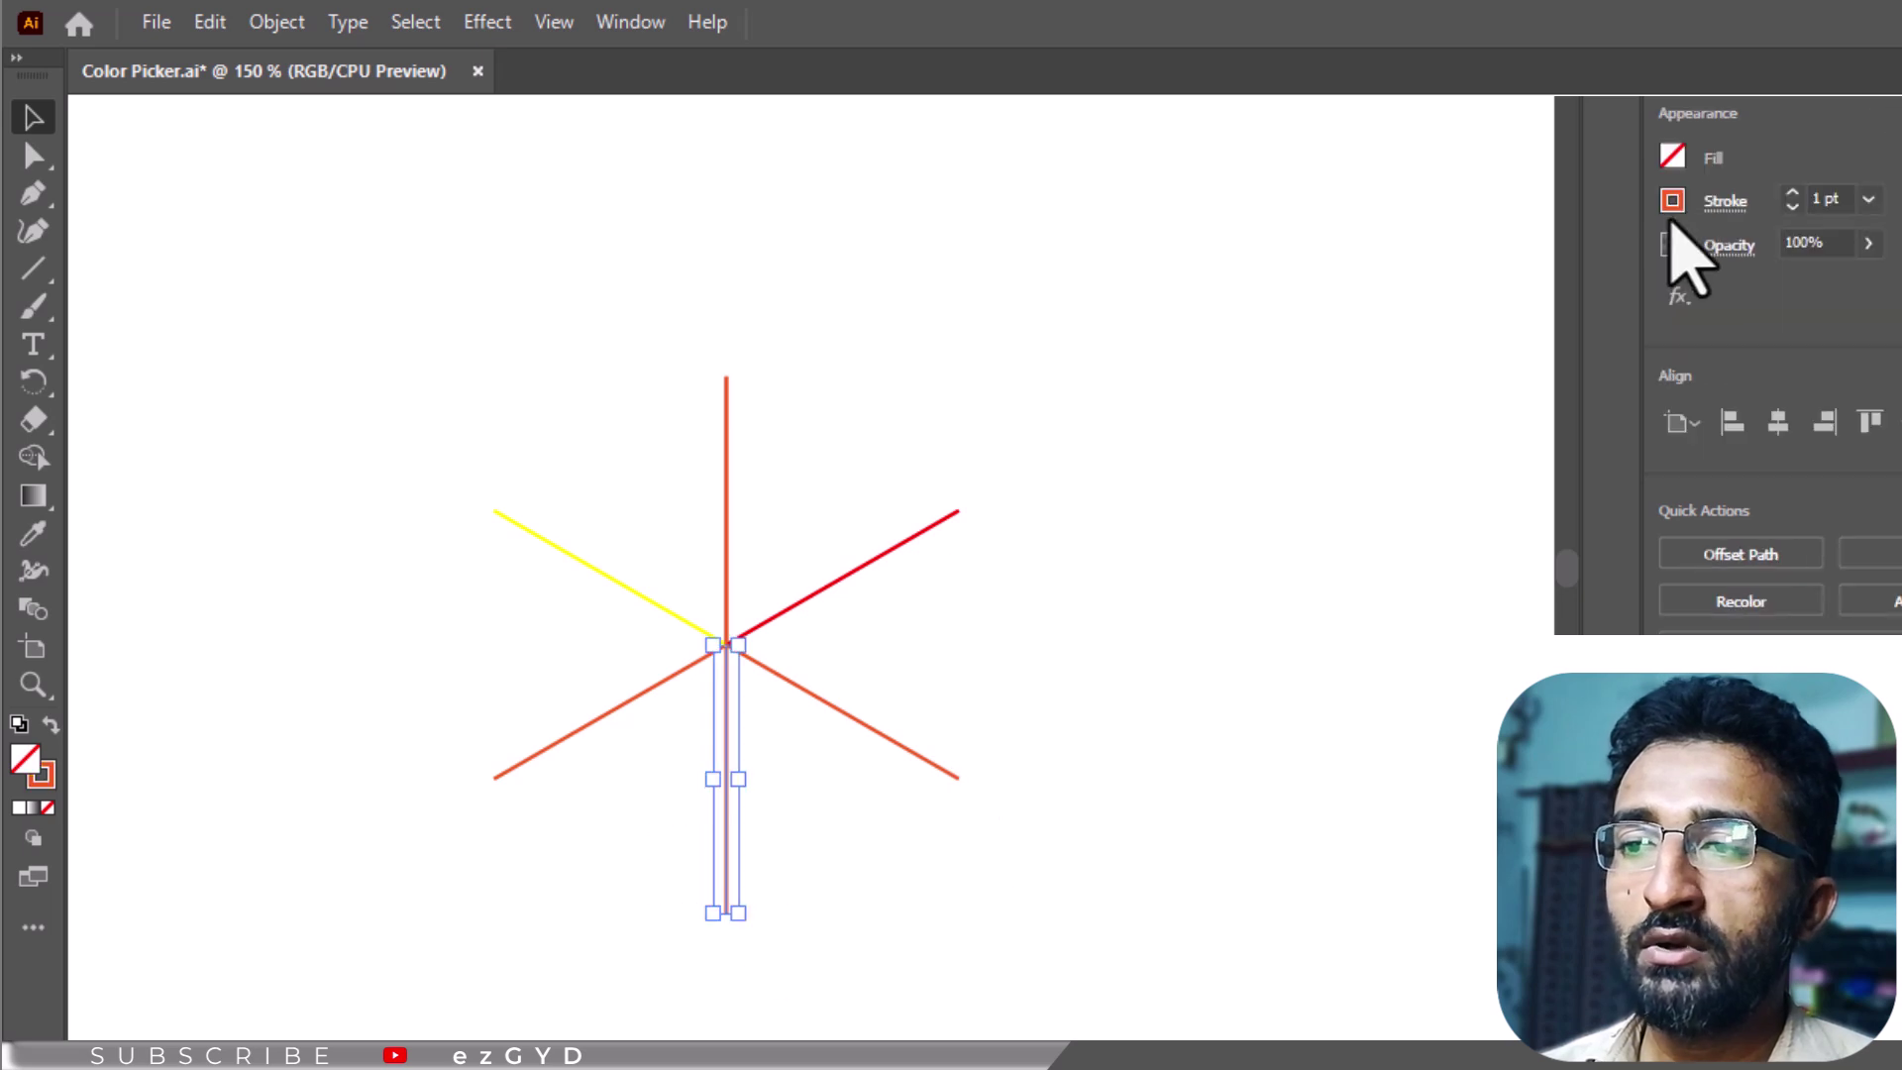
{"action": "left_click", "coordinate": [1671, 201]}
{"action": "left_click", "coordinate": [1513, 310]}
Step: Set the lower-right line's stroke to dark indigo and the lower-left line's stroke to bright green
{"action": "left_click_drag", "start_coordinate": [1112, 730], "coordinate": [892, 763]}
{"action": "left_click", "coordinate": [1671, 201]}
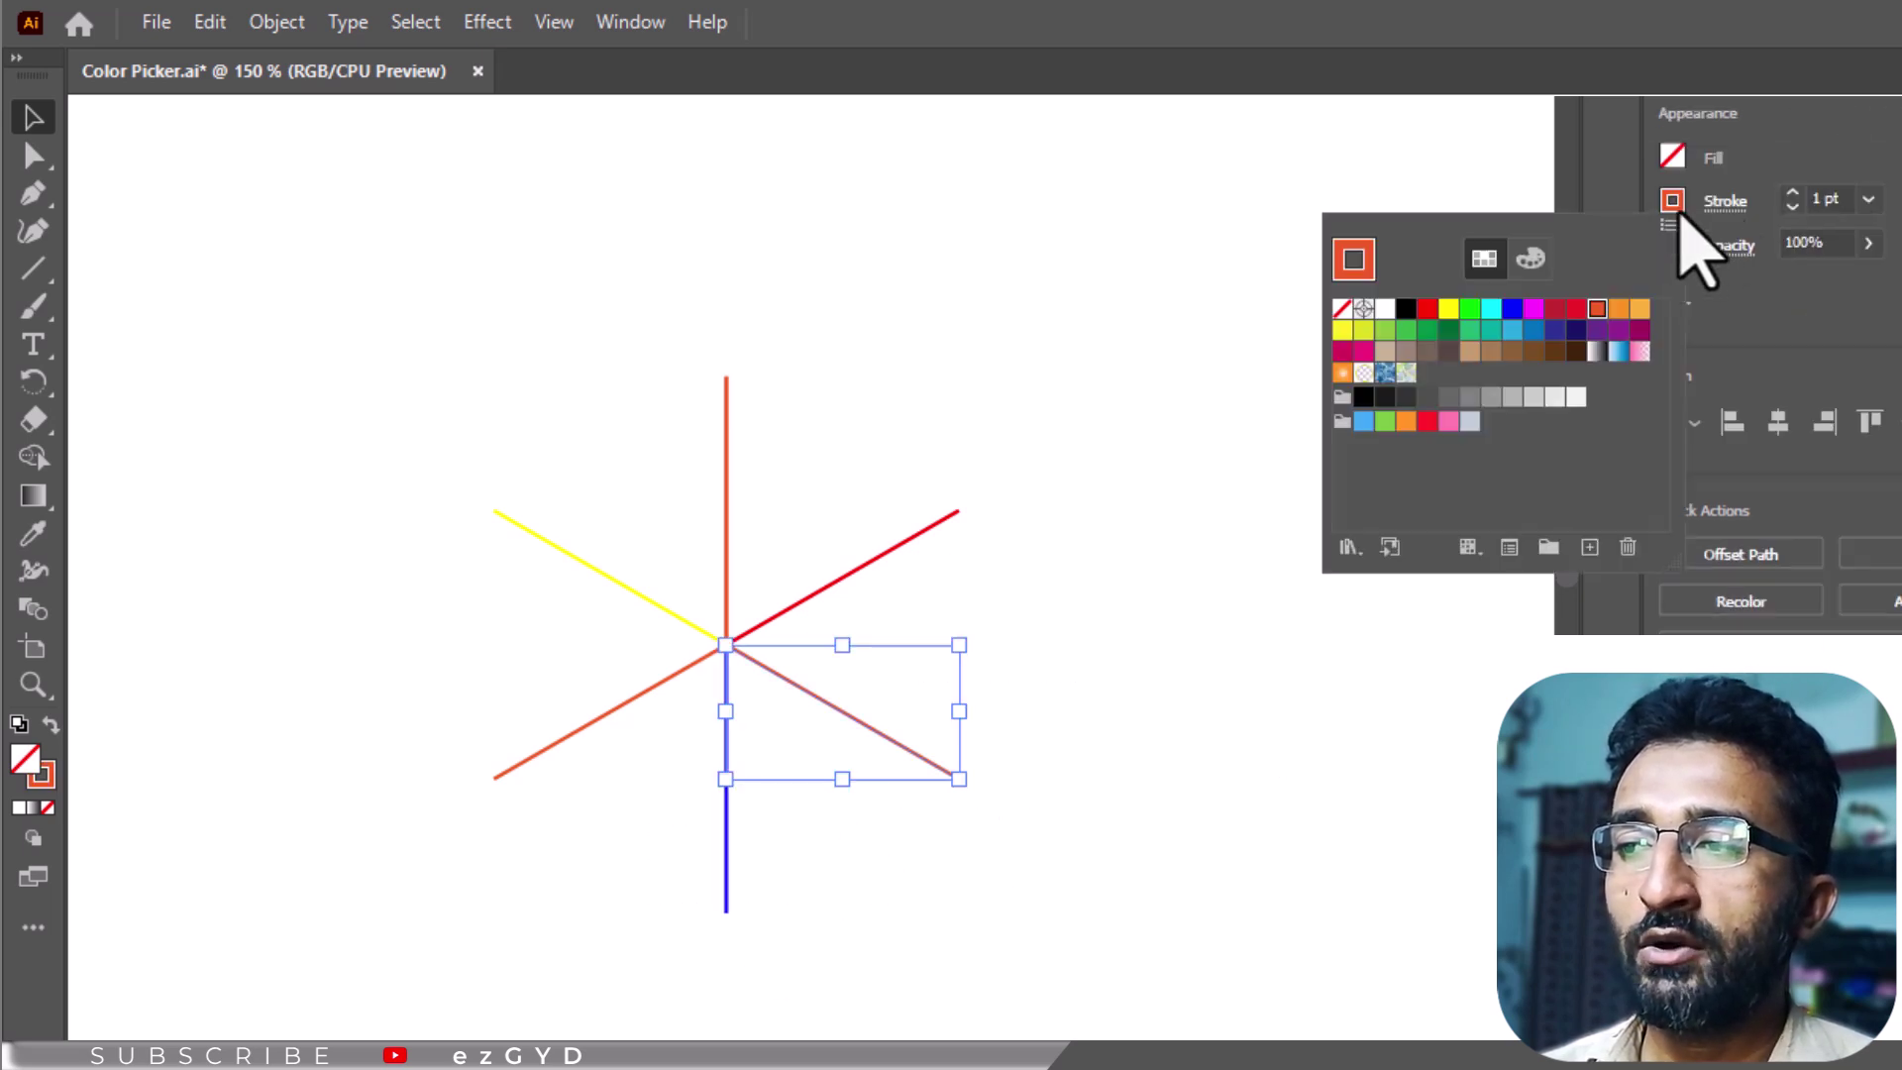
{"action": "left_click_drag", "start_coordinate": [614, 674], "coordinate": [535, 841]}
{"action": "left_click", "coordinate": [1671, 201]}
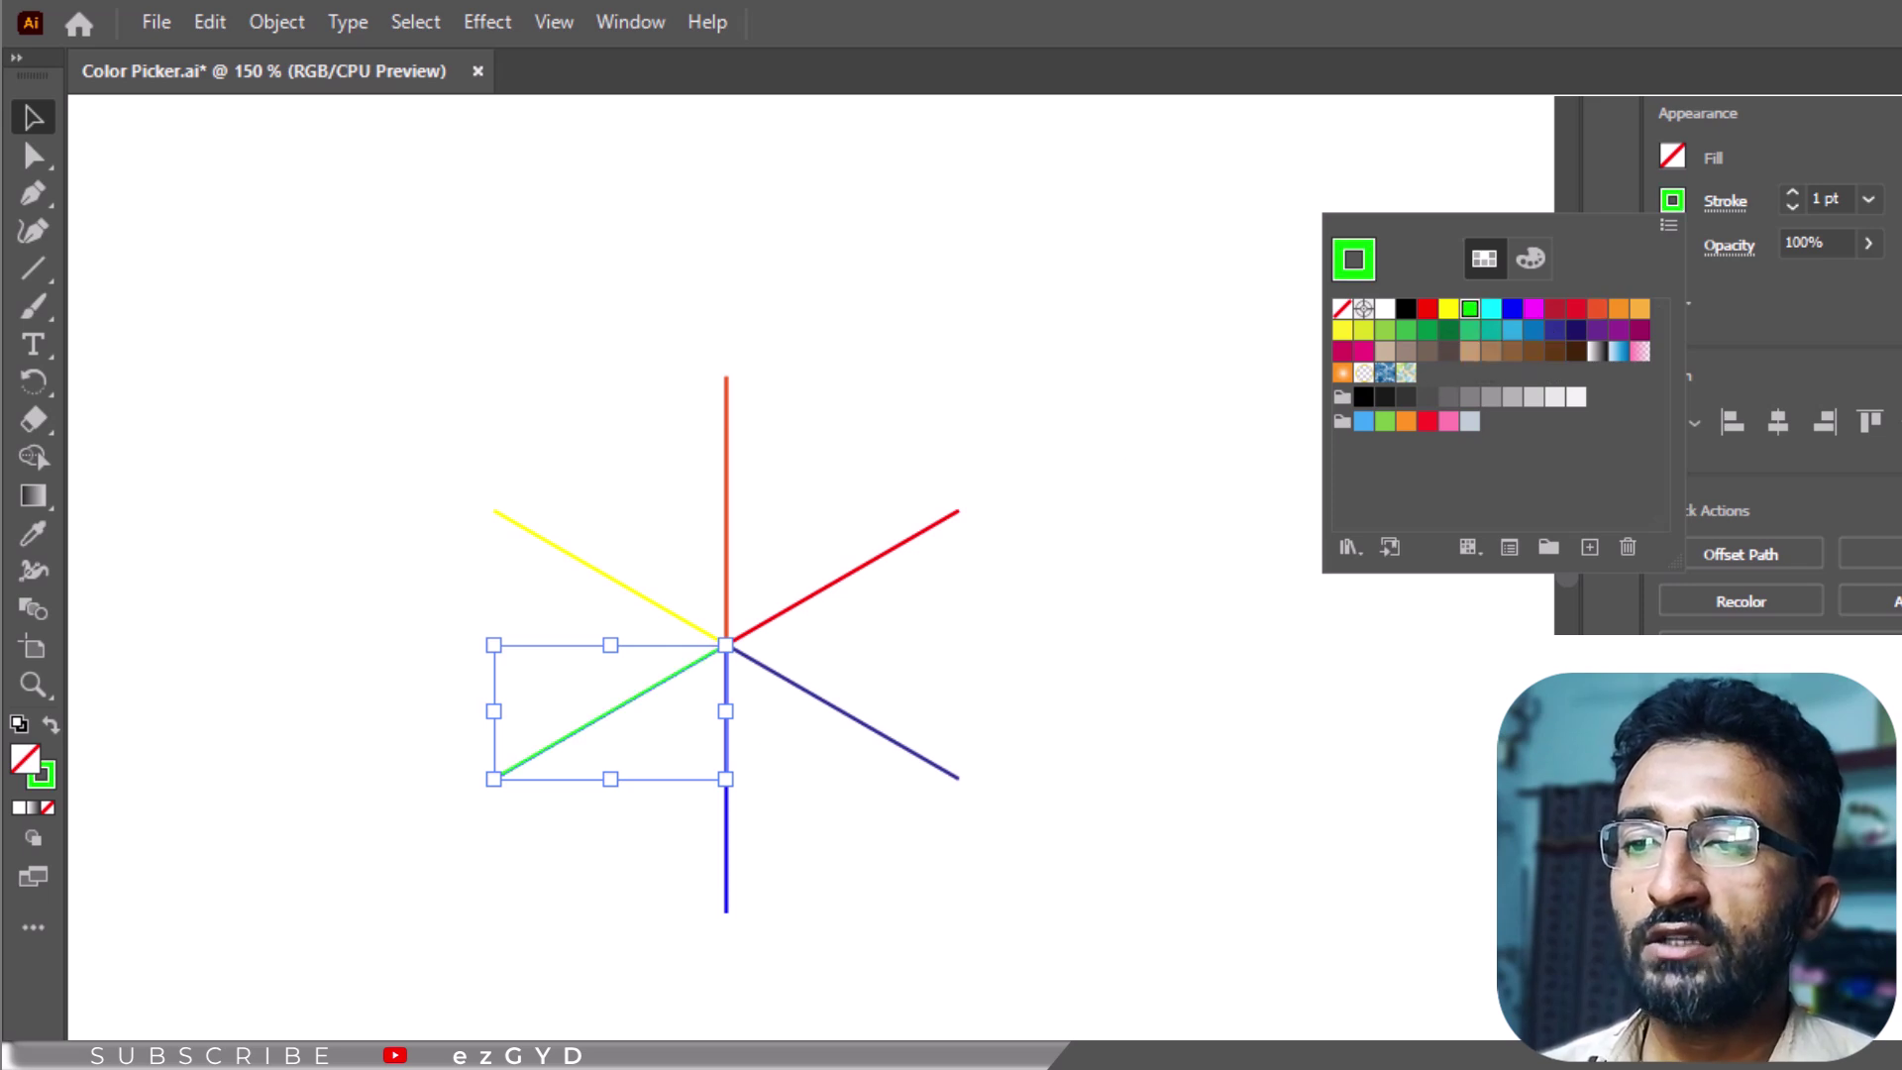
Step: Select all the coloured lines and make a blend between them to form a filled hexagonal colour wheel
{"action": "left_click", "coordinate": [41, 127]}
{"action": "key", "text": "ctrl+a"}
{"action": "left_click", "coordinate": [278, 23]}
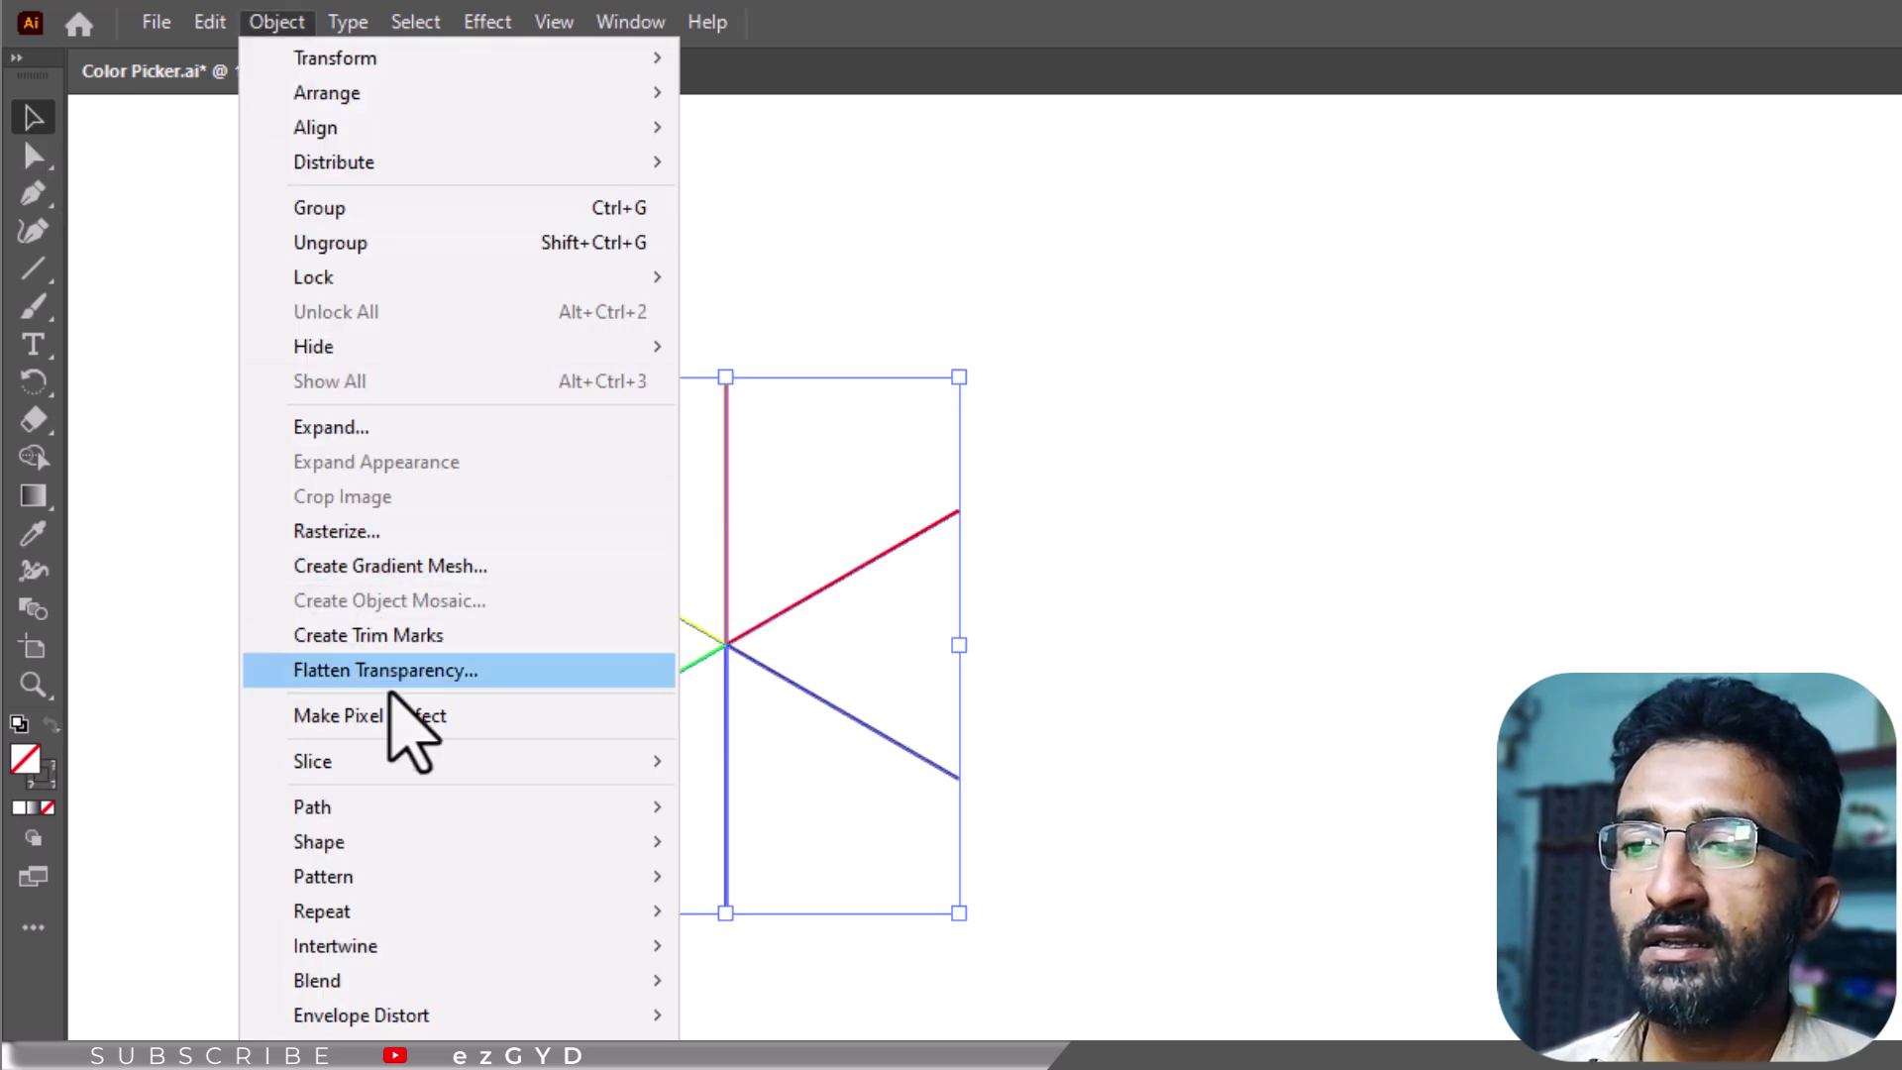
{"action": "mouse_move", "coordinate": [628, 979]}
{"action": "left_click", "coordinate": [731, 981]}
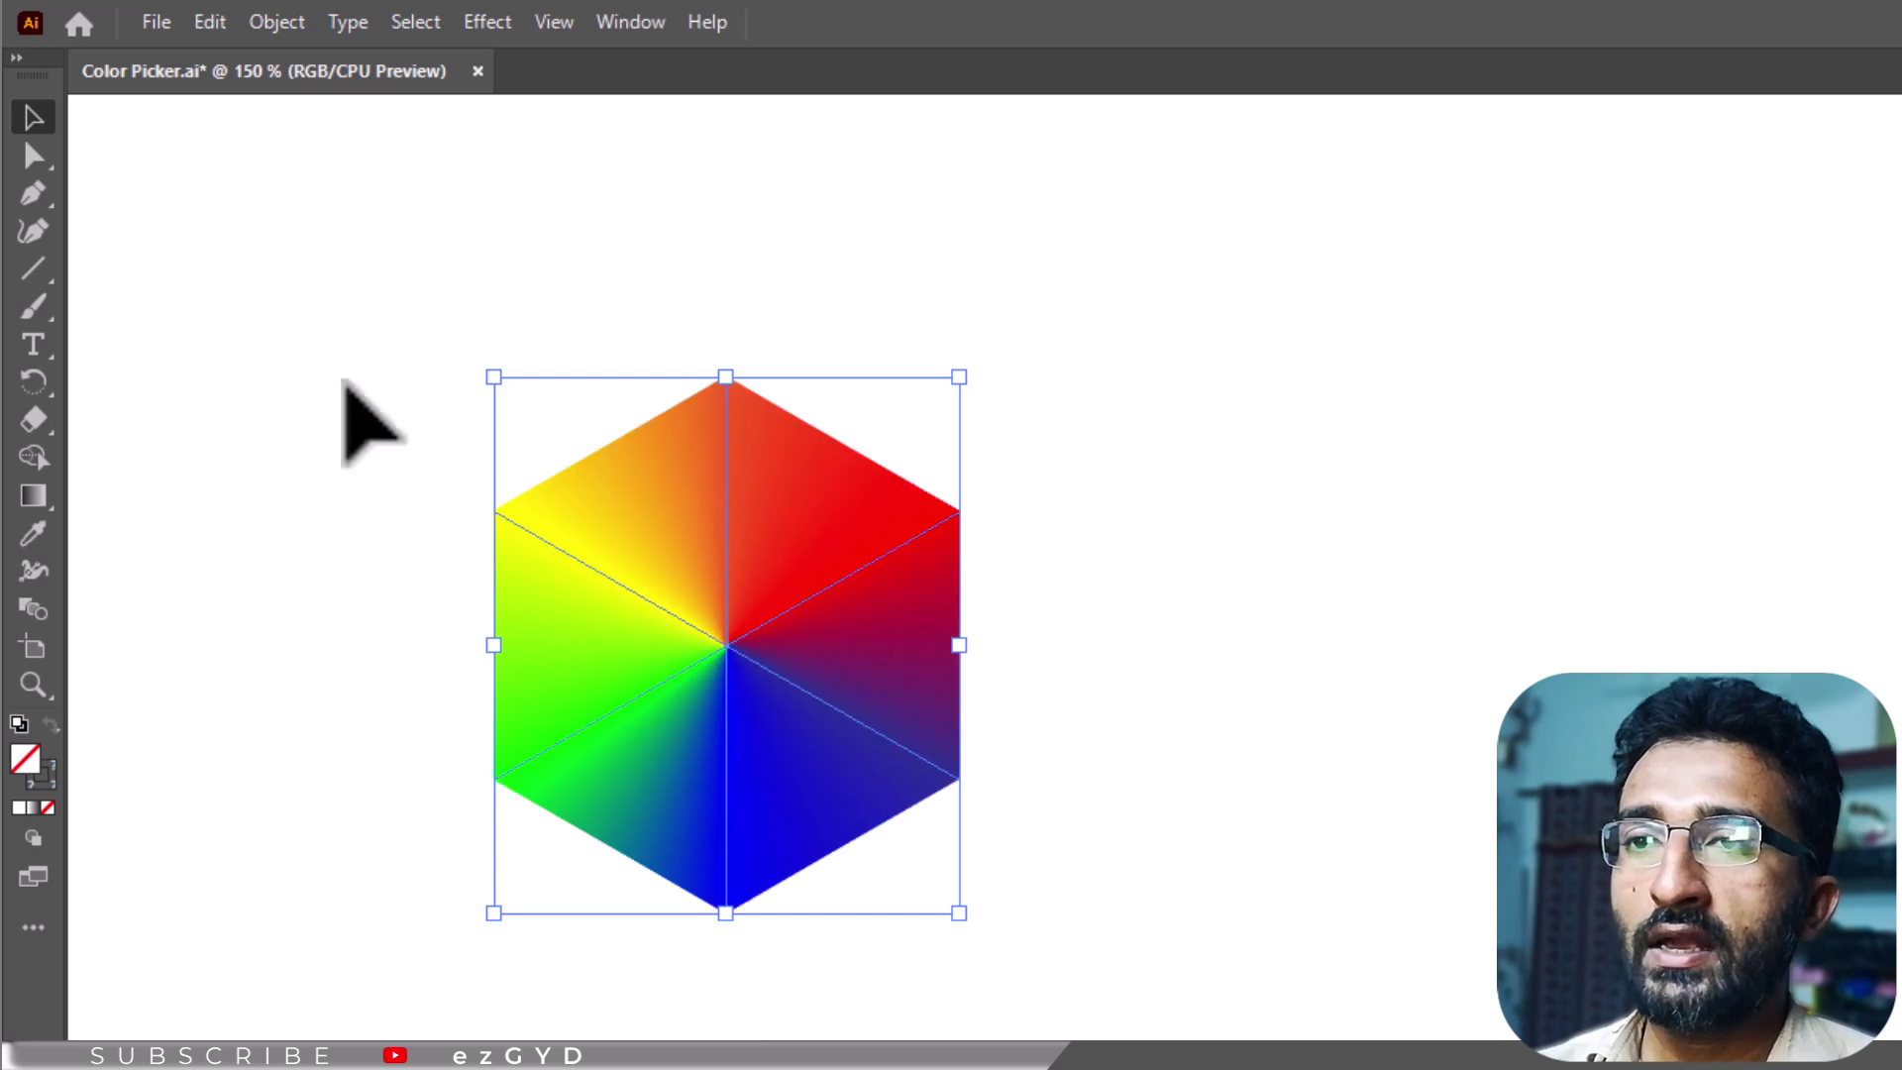
Step: Draw a circle with the Ellipse tool, centred on the hexagon and fitting inside its edges
{"action": "right_click", "coordinate": [39, 281]}
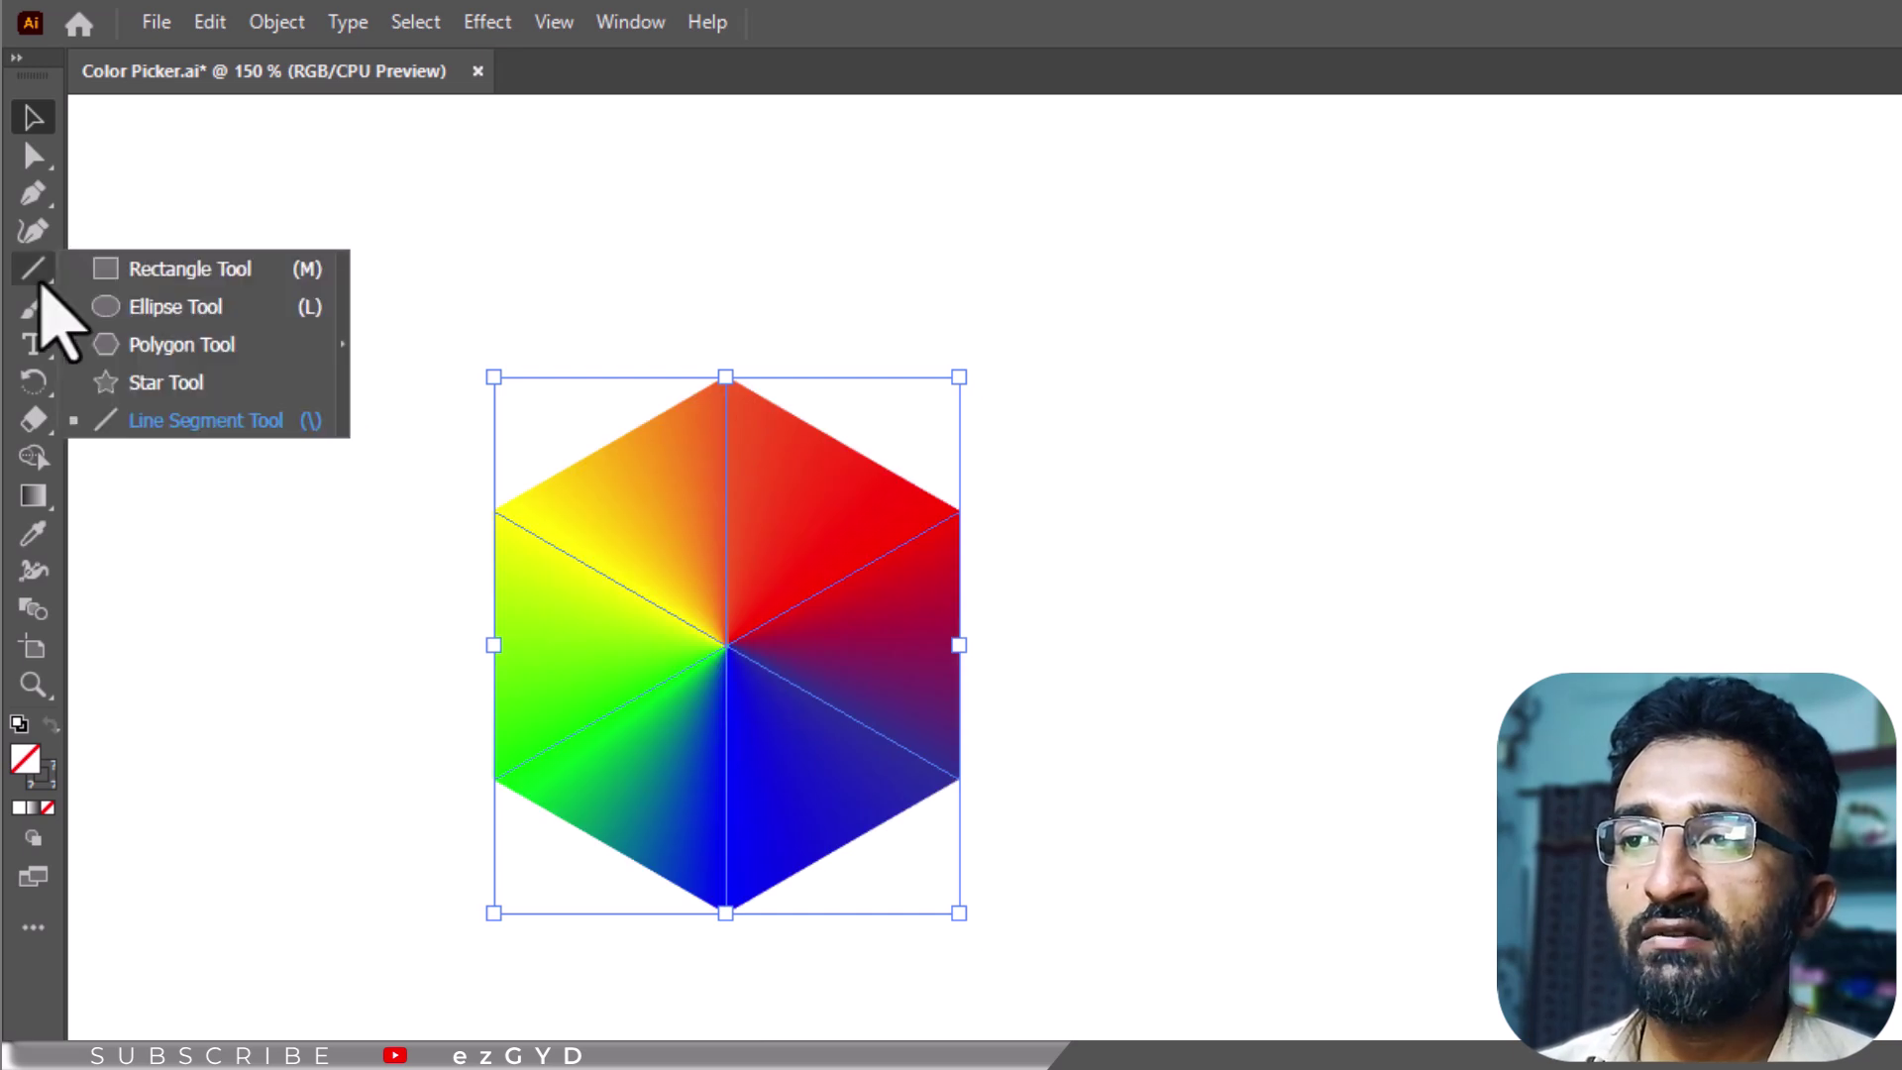
{"action": "left_click", "coordinate": [164, 309]}
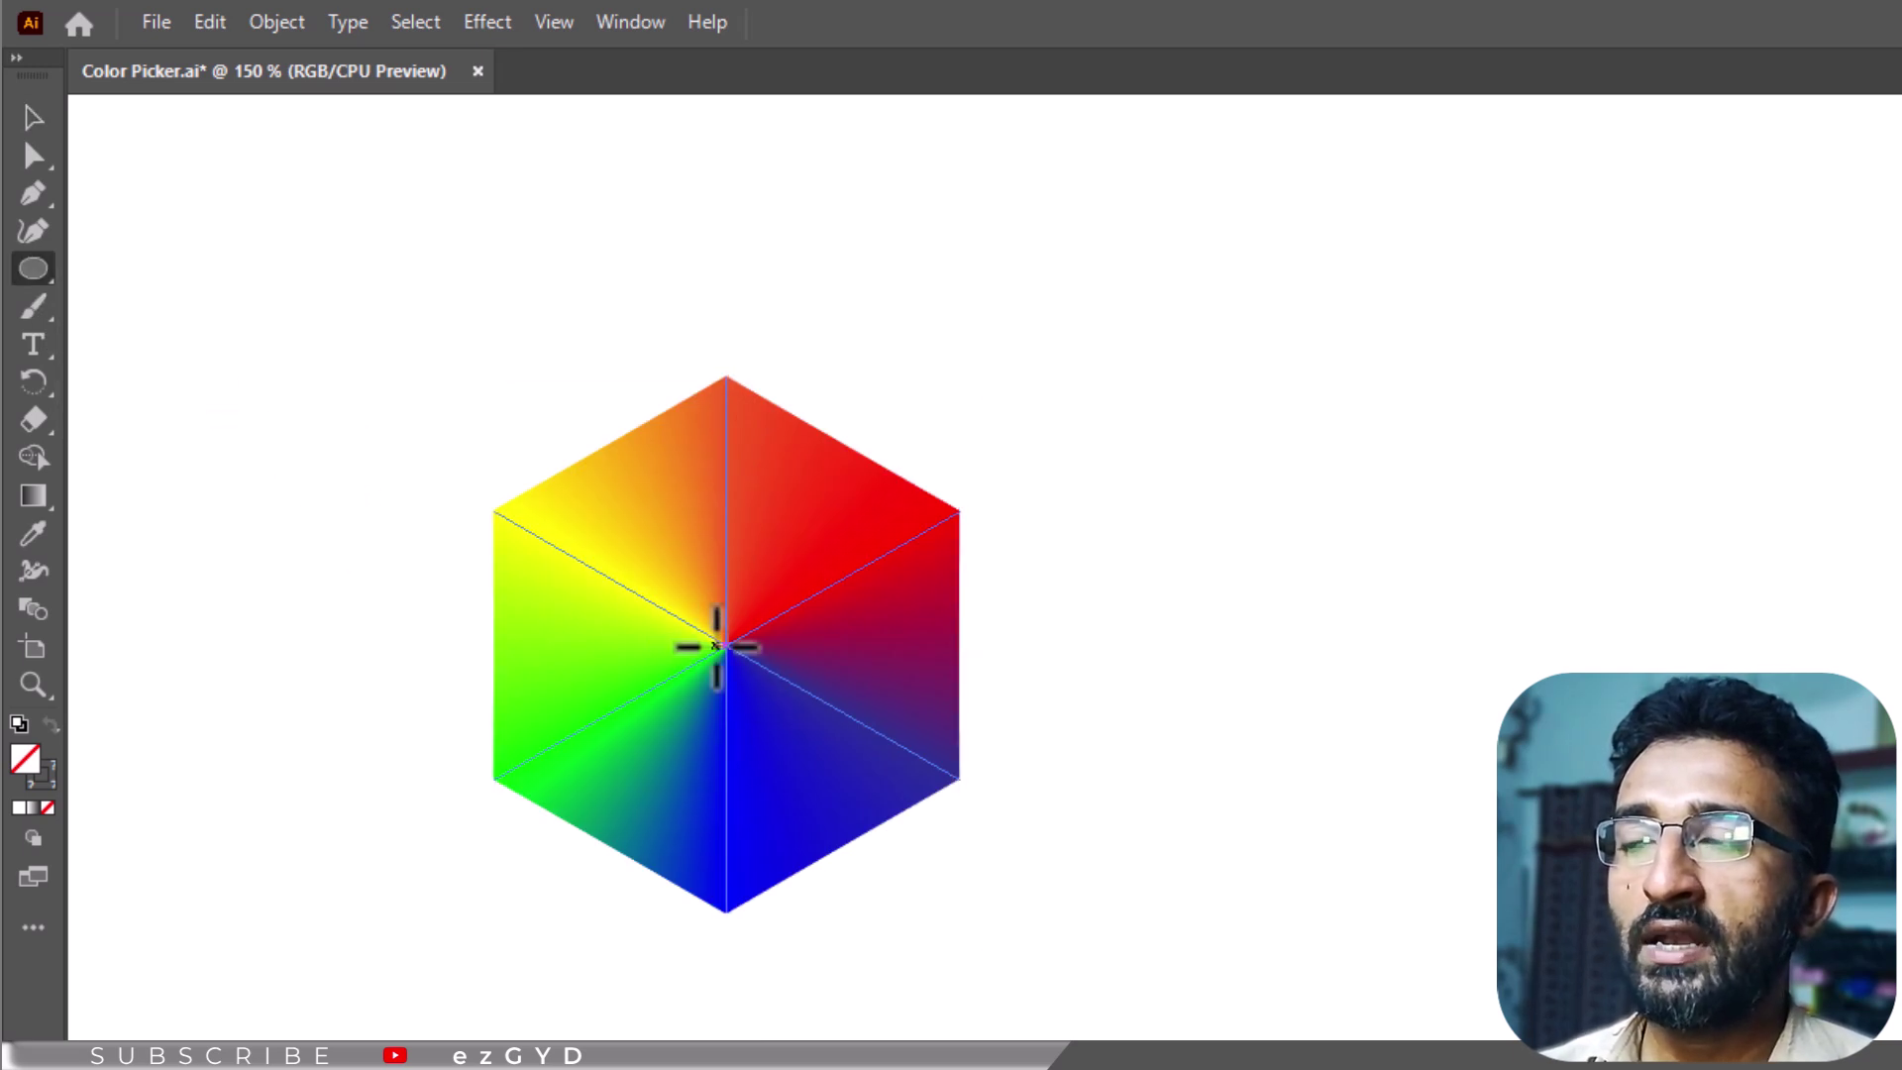
{"action": "left_click_drag", "start_coordinate": [747, 673], "coordinate": [905, 853]}
Step: Select the circle together with the blended hexagon and make a clipping mask to crop the wheel round
{"action": "left_click", "coordinate": [33, 117]}
{"action": "left_click_drag", "start_coordinate": [242, 228], "coordinate": [1113, 1007]}
{"action": "left_click", "coordinate": [276, 22]}
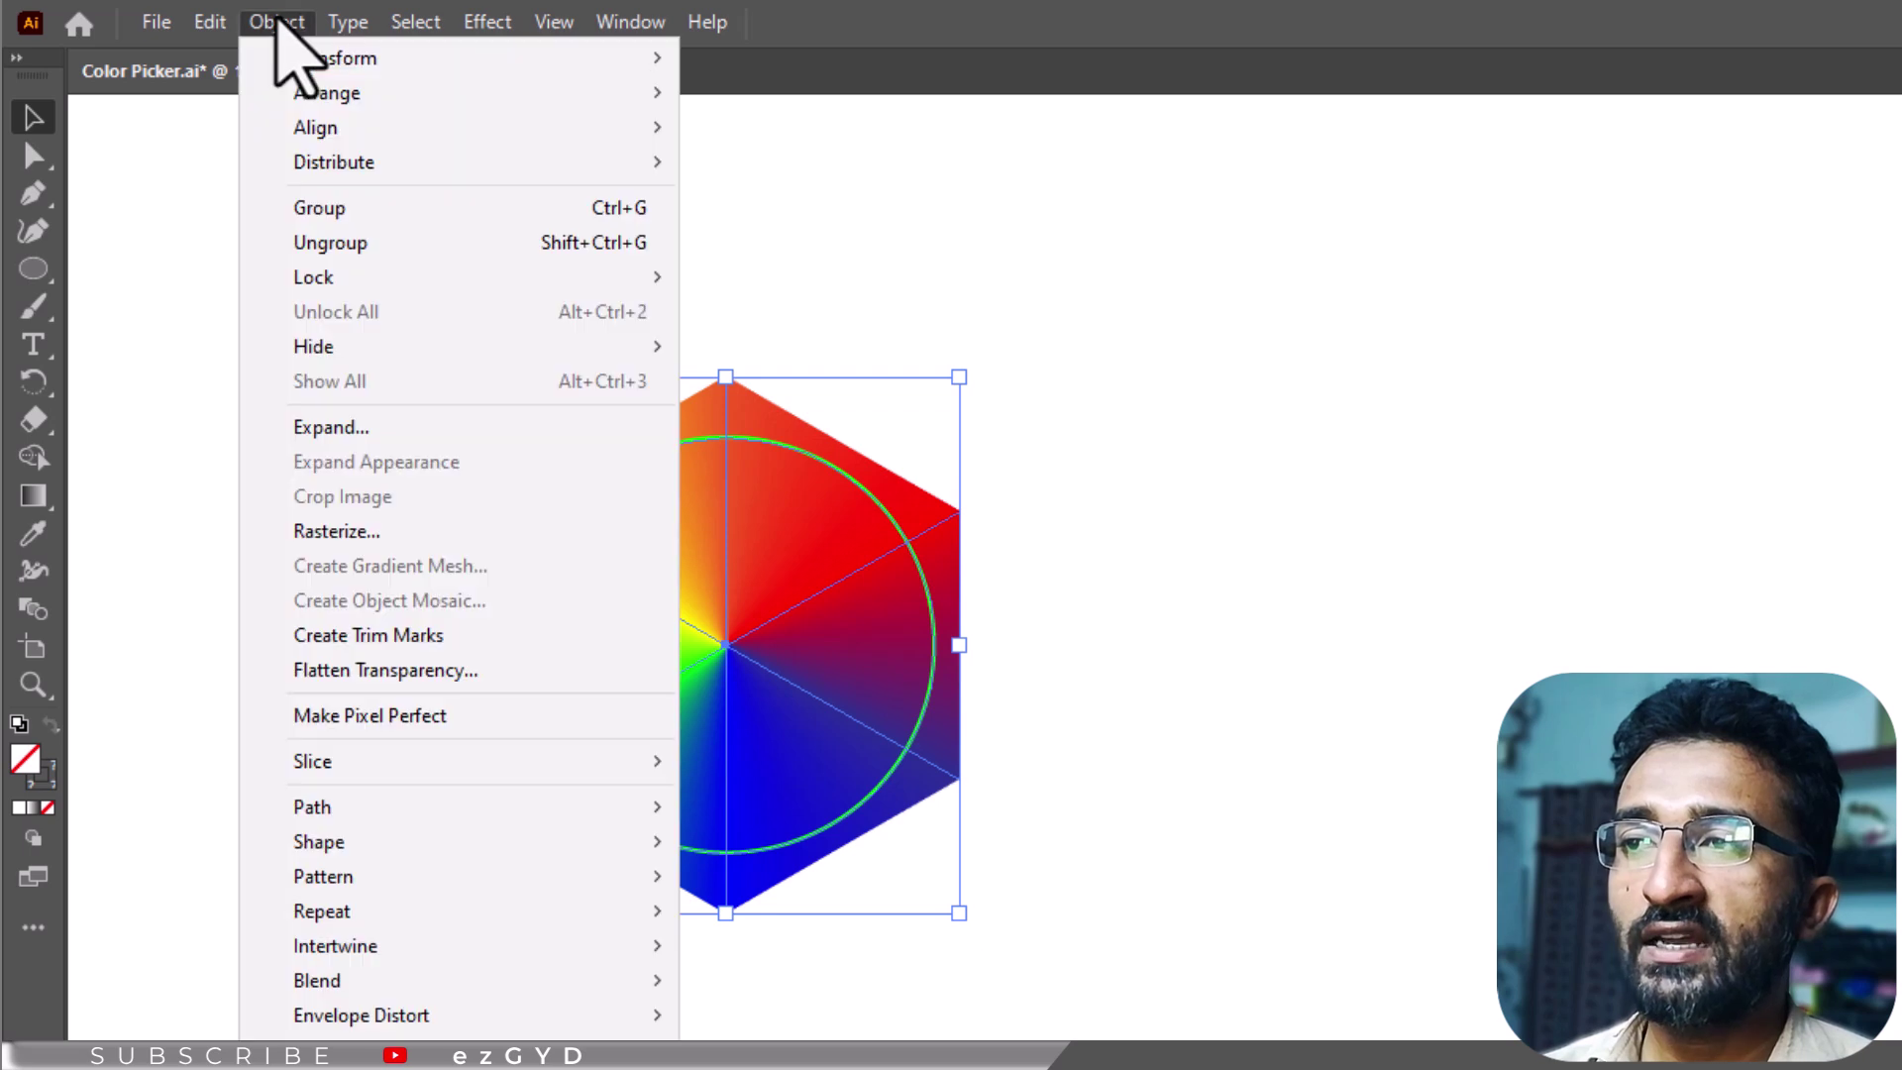
{"action": "mouse_move", "coordinate": [480, 885]}
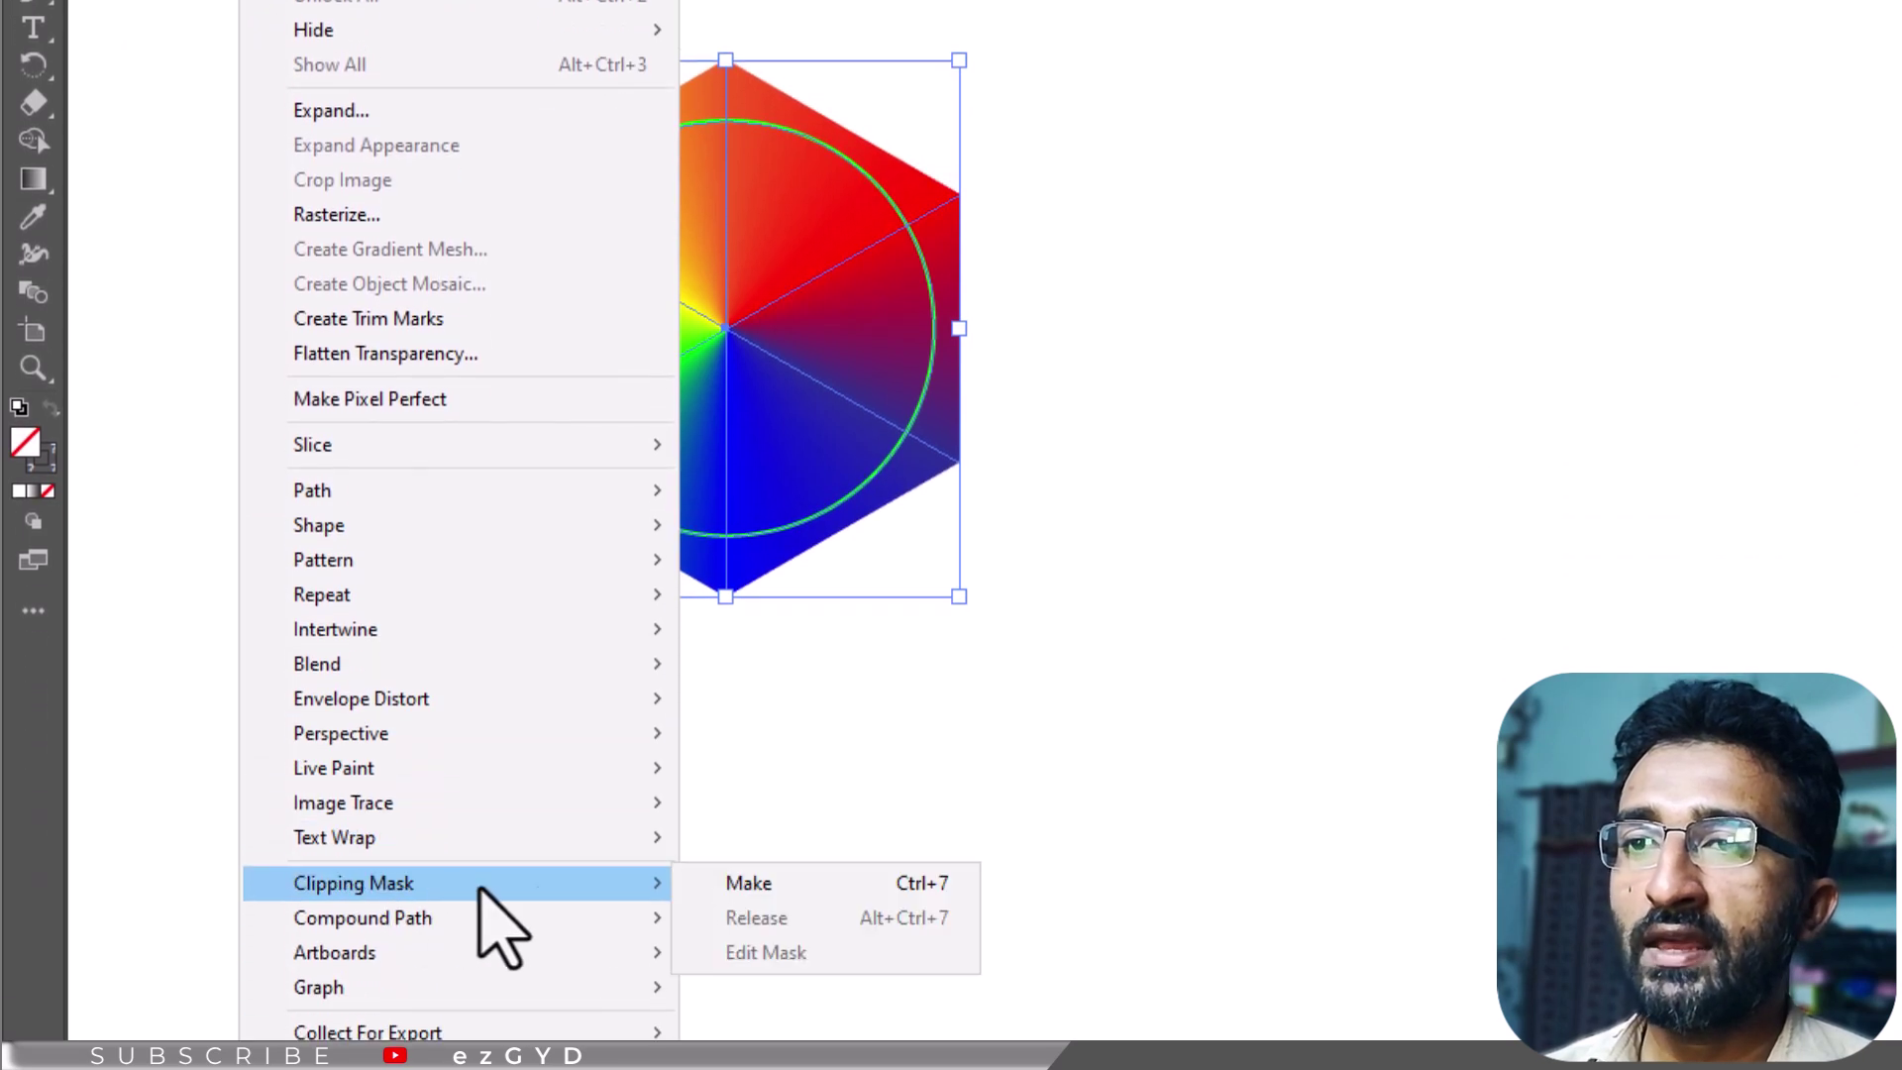
{"action": "left_click", "coordinate": [733, 885]}
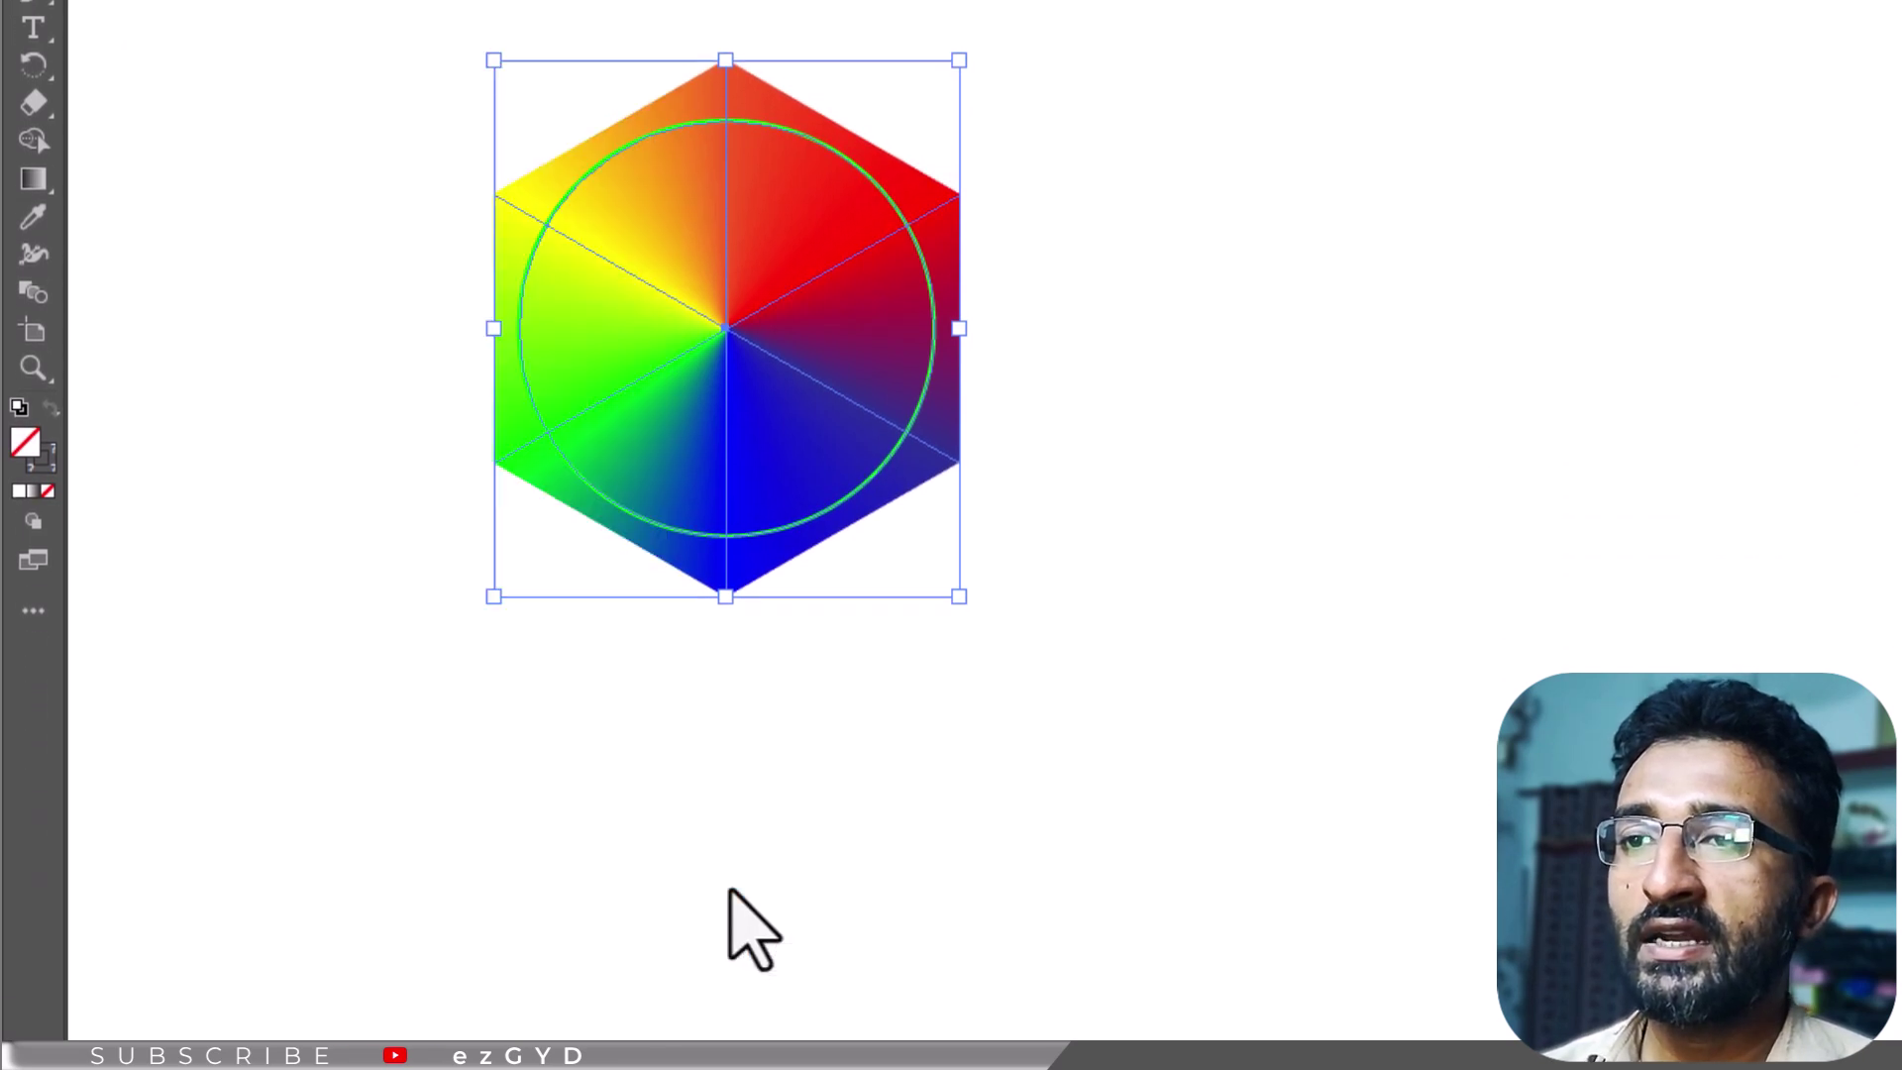
Step: Draw a wide ellipse beside the colour wheel and move it over the wheel's upper half
{"action": "key", "text": "l"}
{"action": "left_click_drag", "start_coordinate": [1015, 120], "coordinate": [1222, 327]}
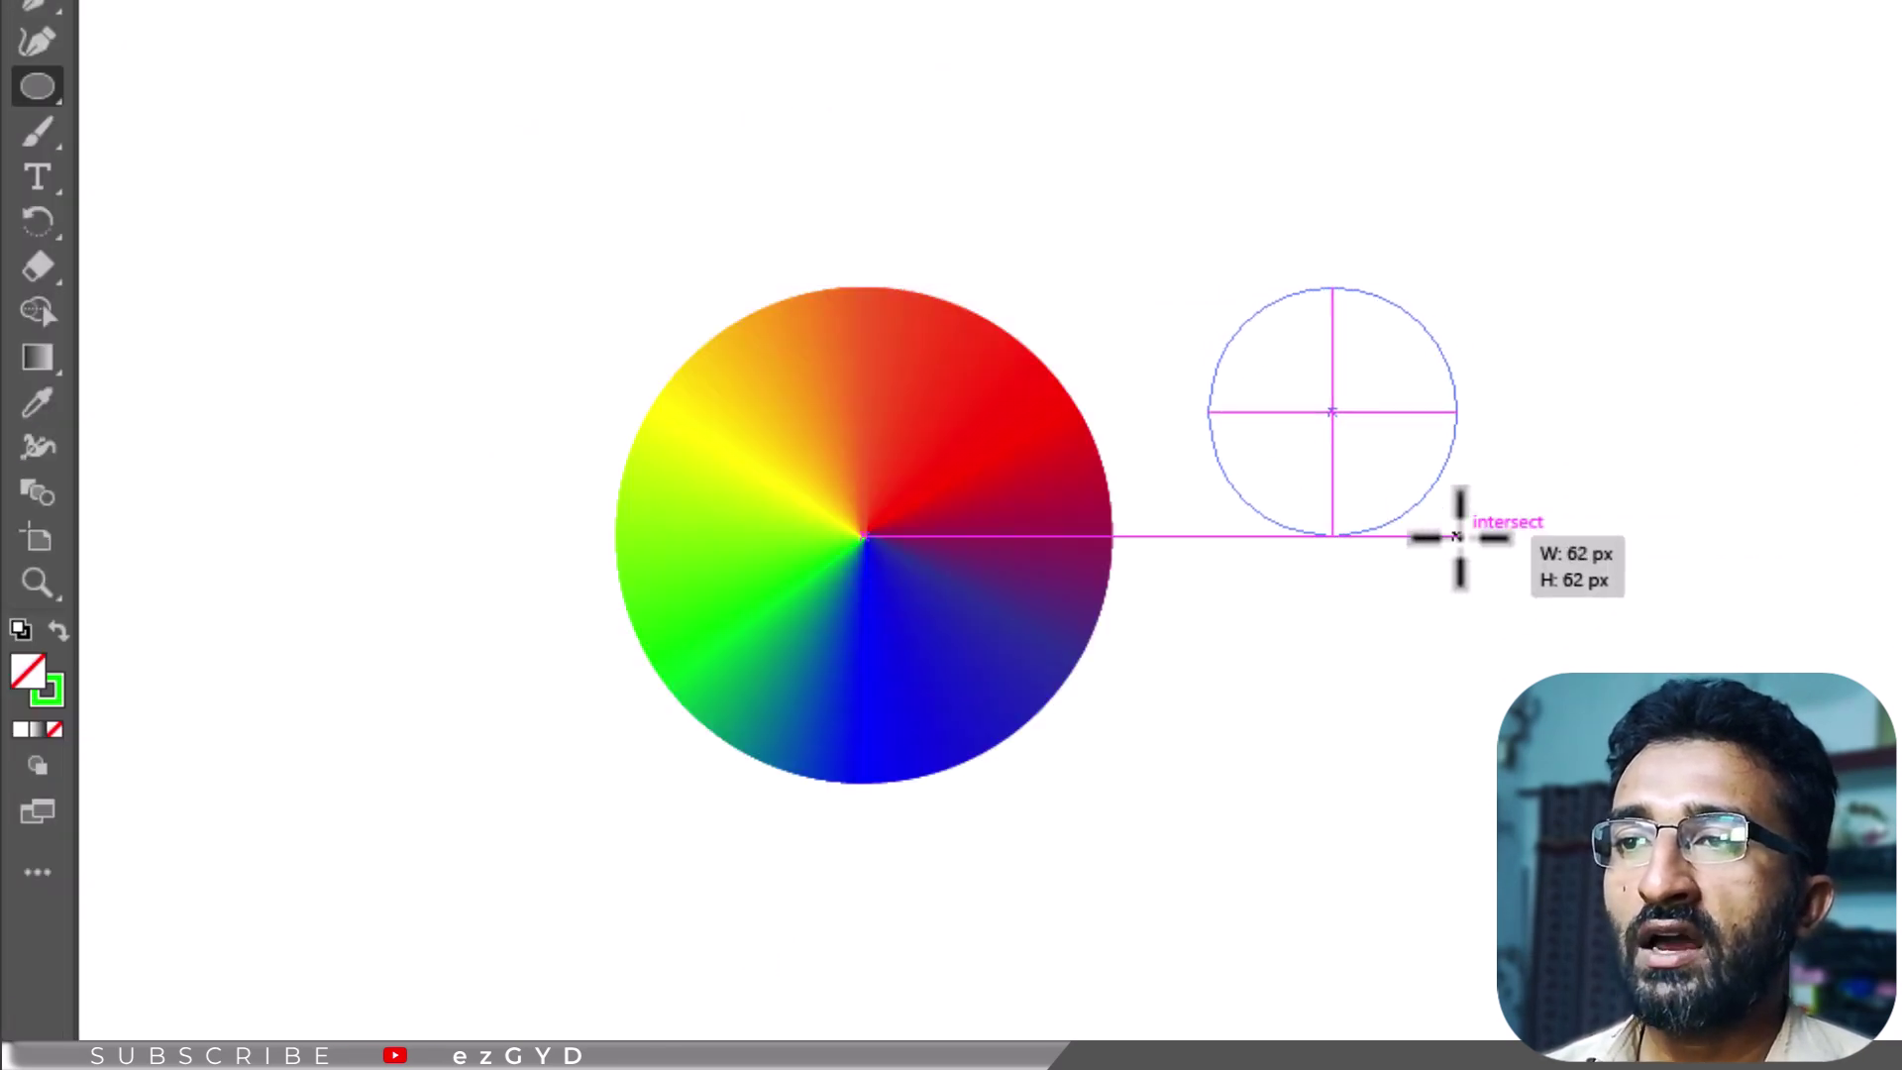
{"action": "left_click_drag", "start_coordinate": [1456, 536], "coordinate": [1555, 526]}
{"action": "key", "text": "v"}
{"action": "left_click_drag", "start_coordinate": [1370, 411], "coordinate": [861, 414]}
Step: Fill the ellipse with the White, Black linear gradient and set its angle to -90°
{"action": "double_click", "coordinate": [40, 358]}
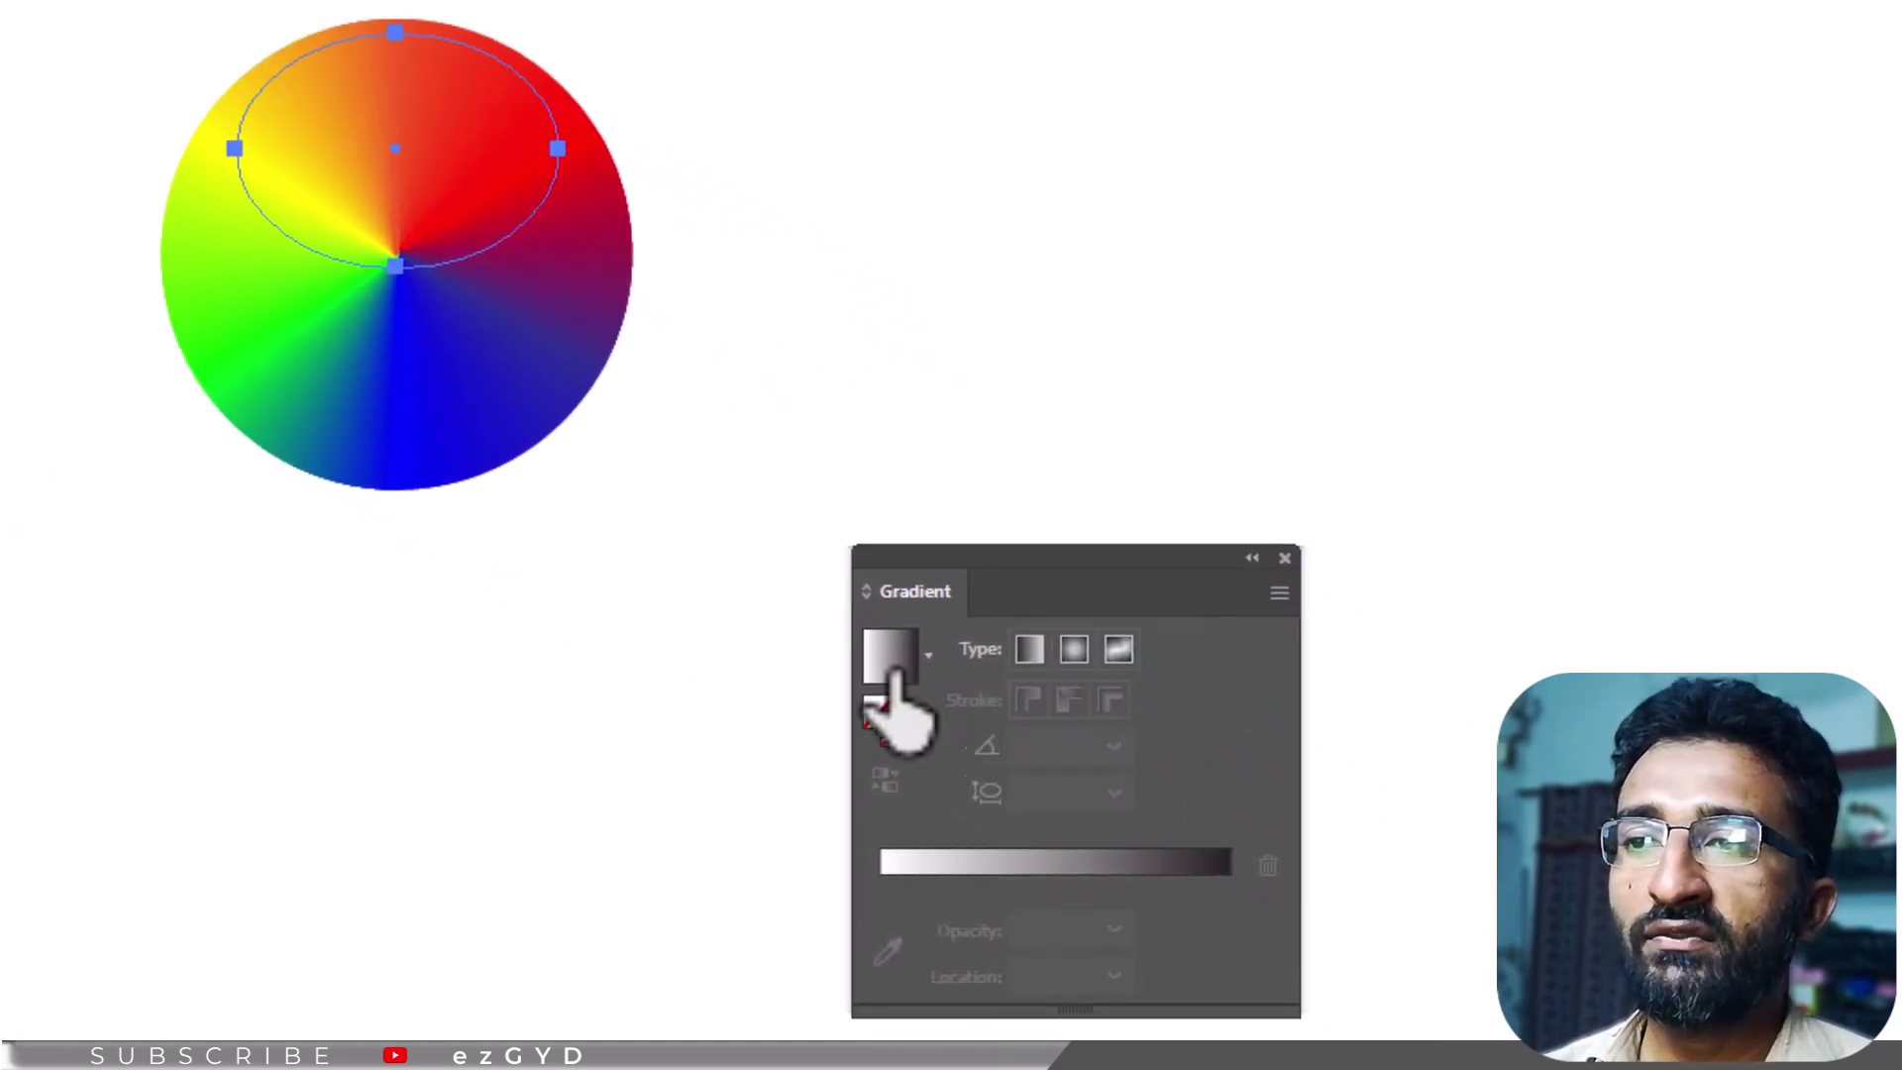
{"action": "left_click", "coordinate": [936, 659]}
{"action": "scroll", "coordinate": [780, 793], "scroll_direction": "up", "scroll_amount": 1}
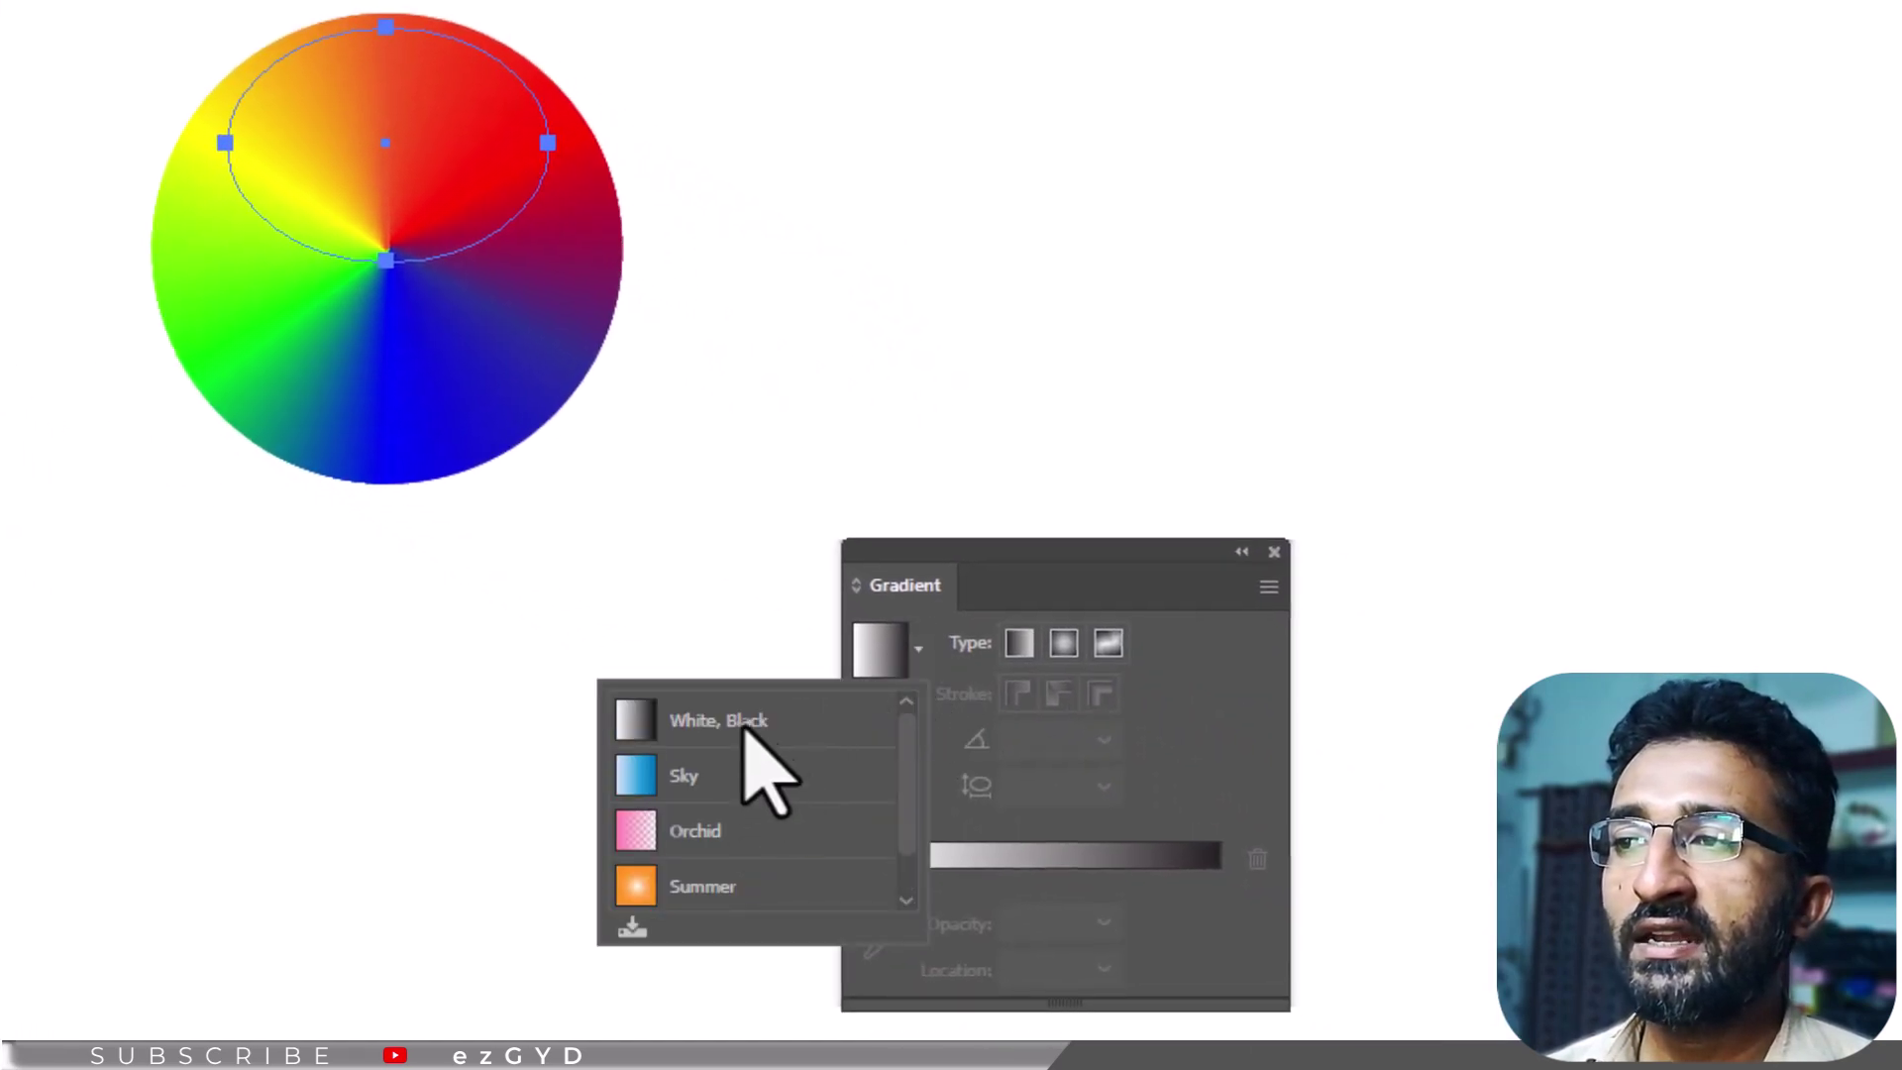
{"action": "left_click", "coordinate": [745, 737]}
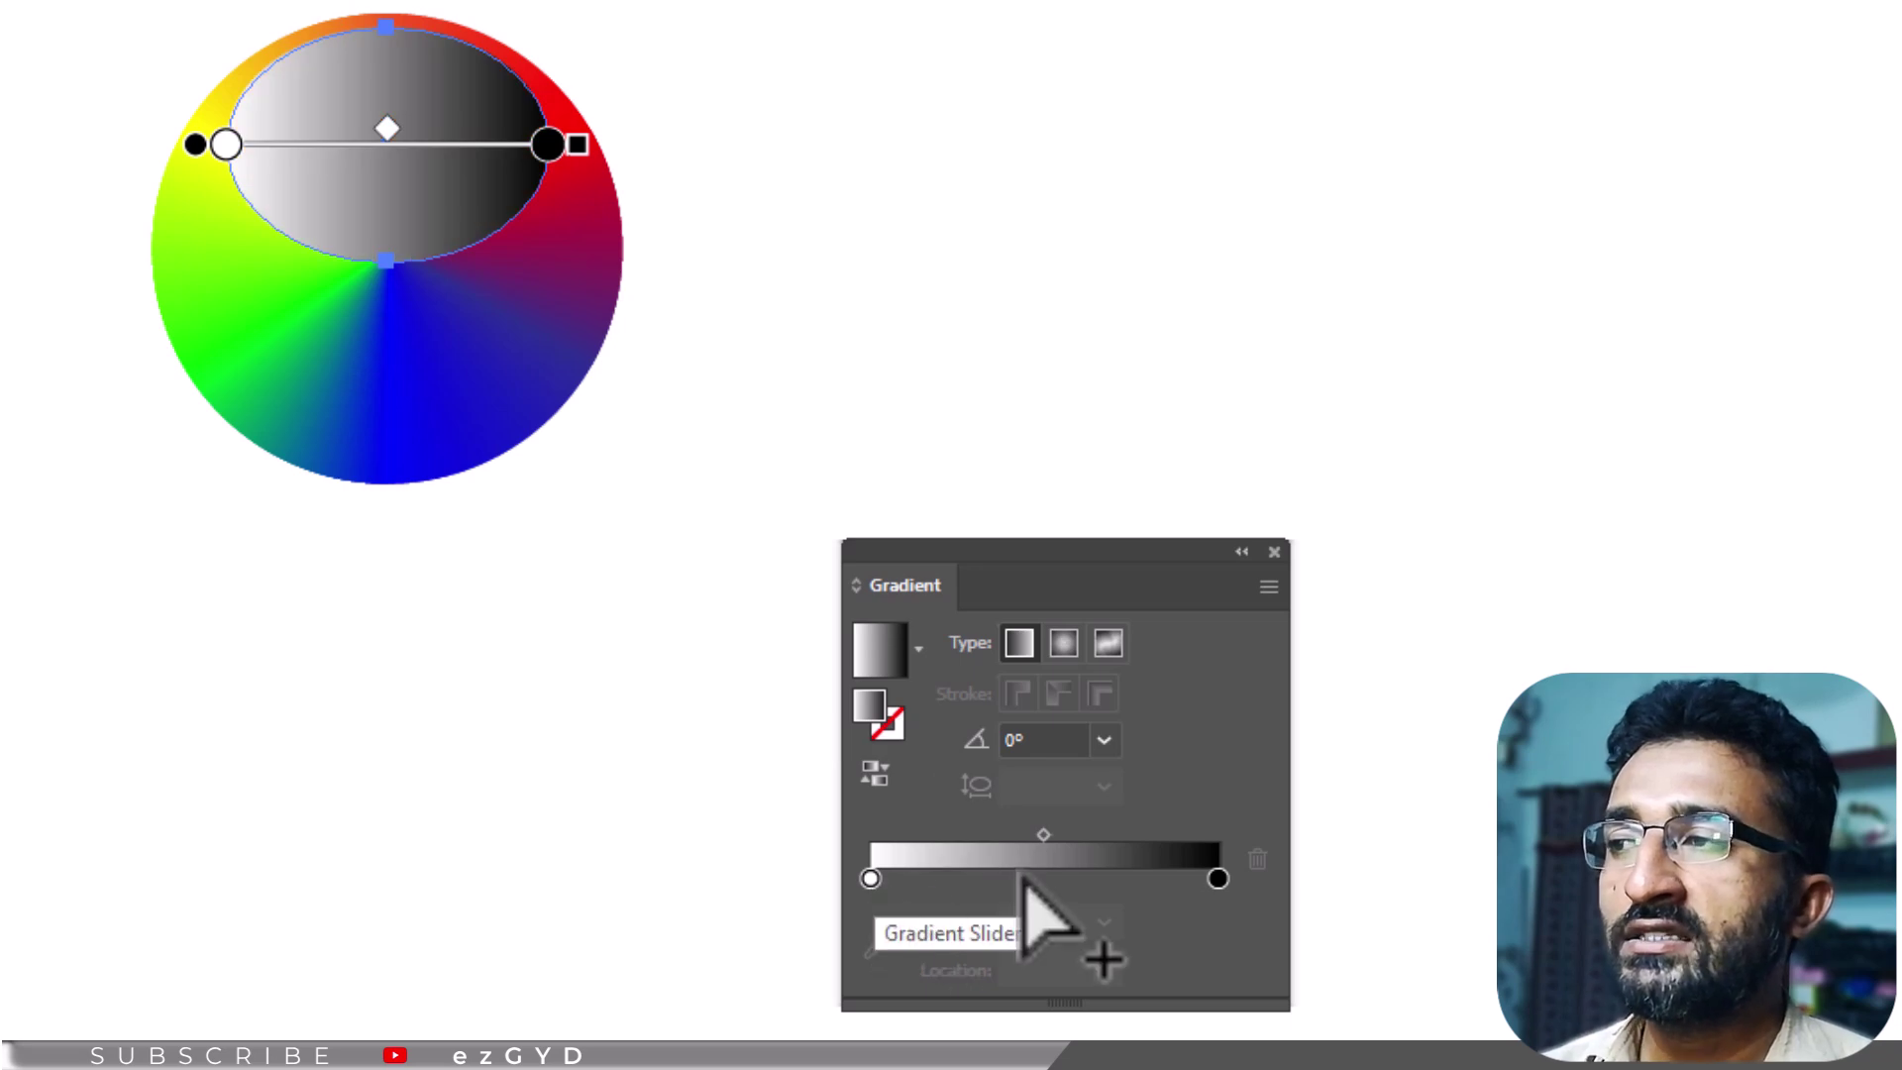
{"action": "left_click", "coordinate": [1106, 741]}
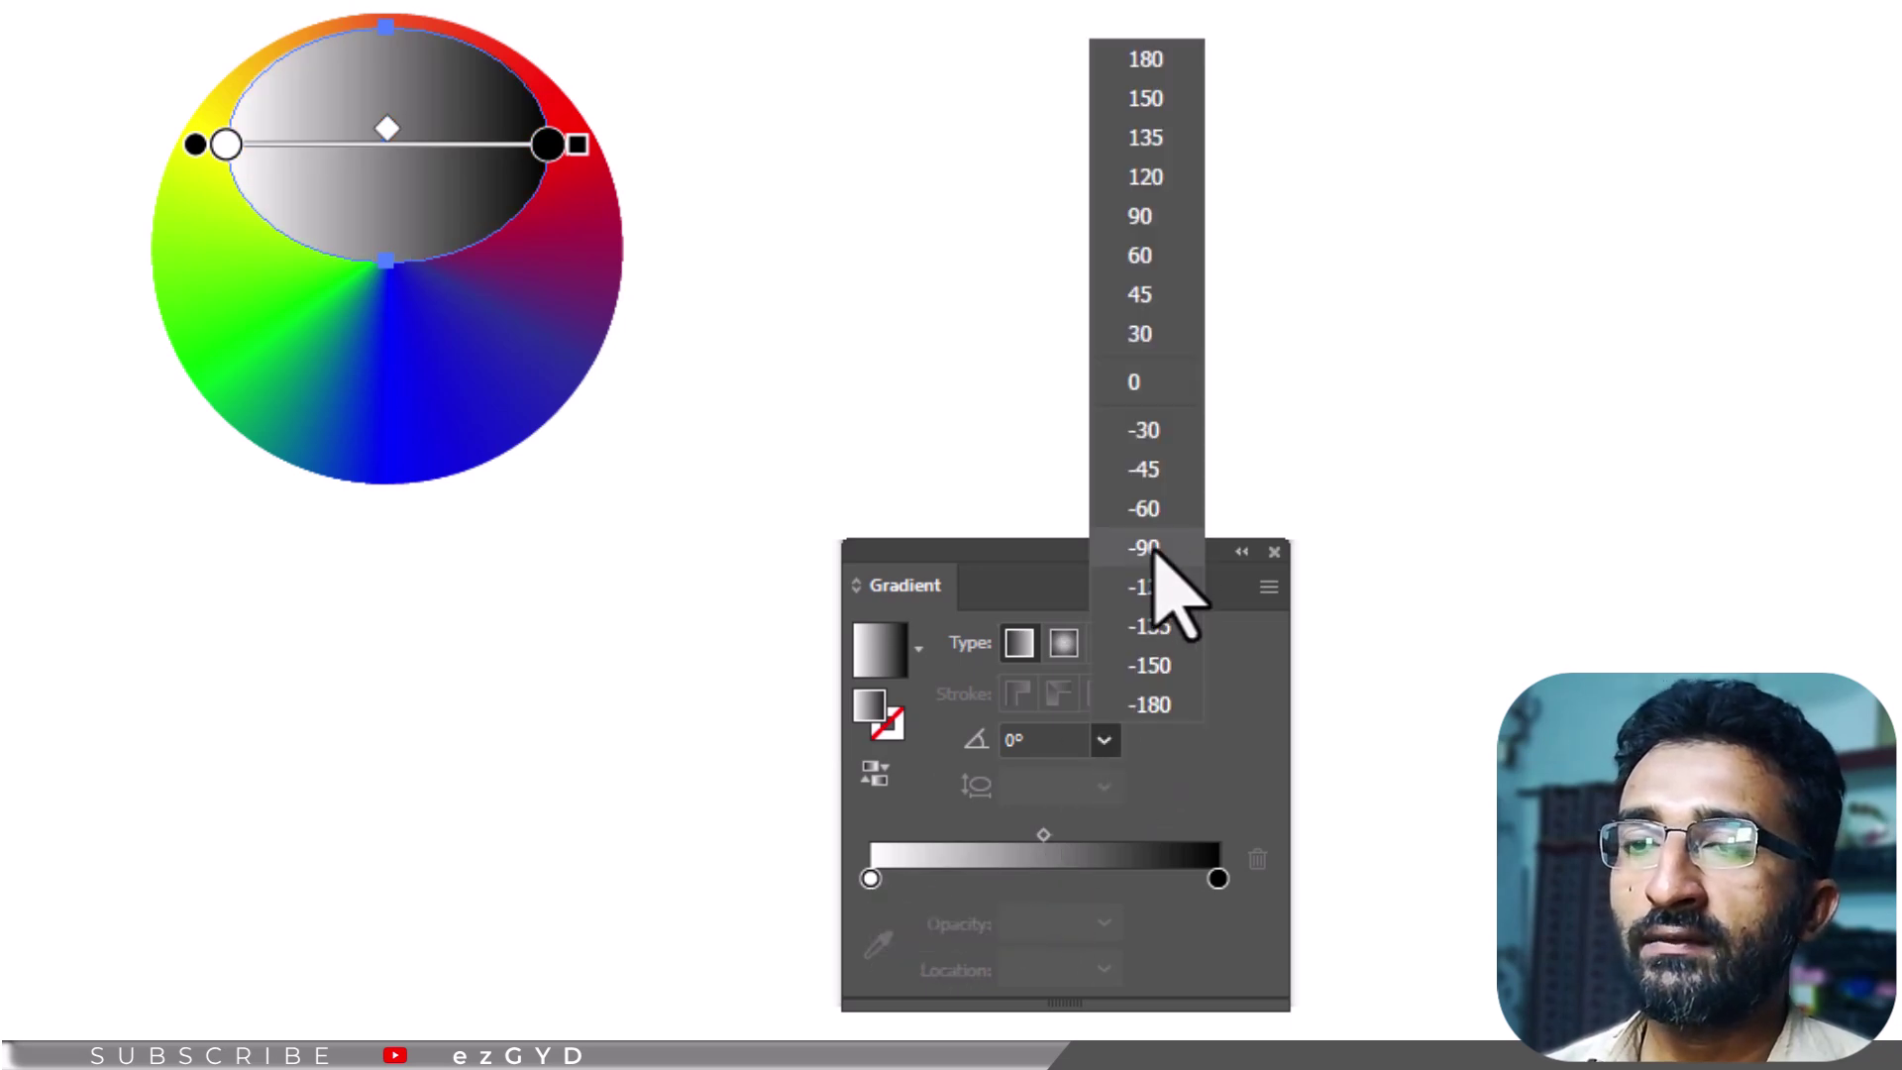
{"action": "left_click", "coordinate": [1147, 547]}
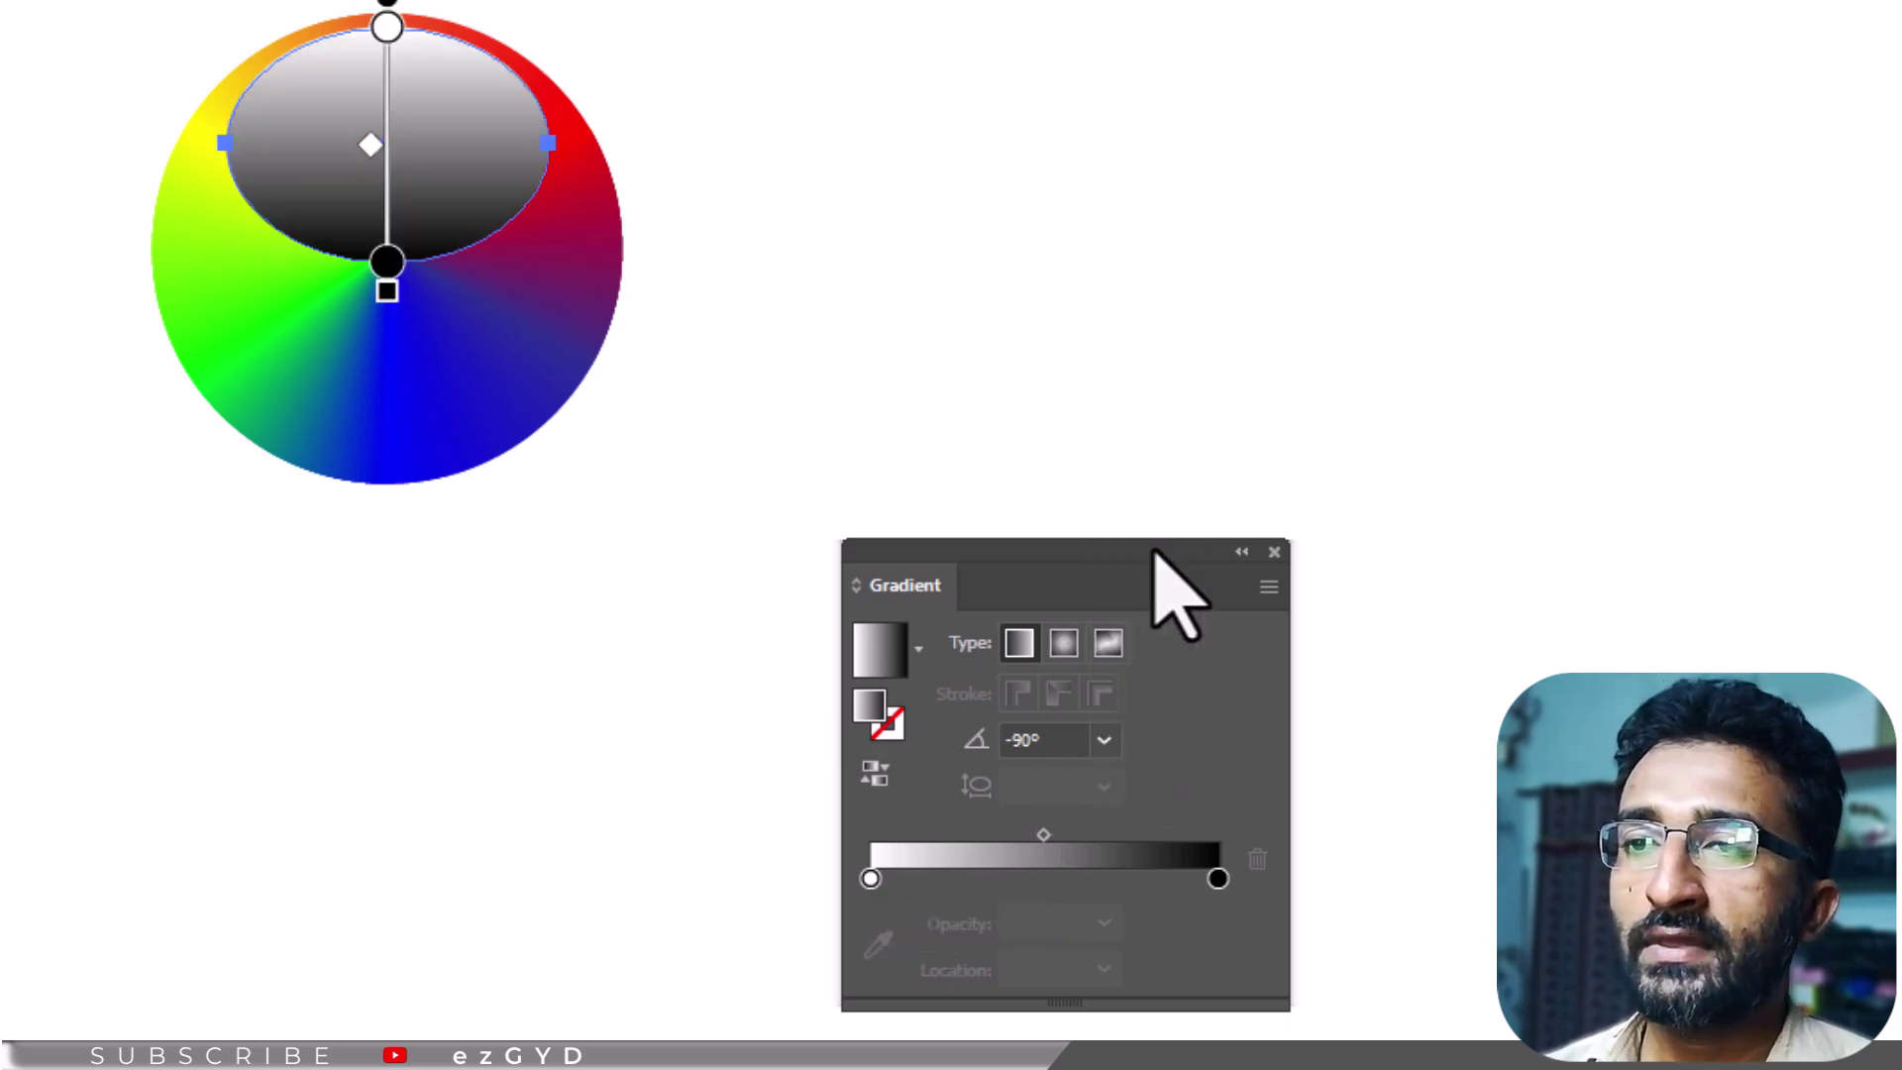
Step: Change the gradient's black end stop to white and set its opacity to 0%
{"action": "double_click", "coordinate": [1217, 878]}
{"action": "left_click", "coordinate": [1210, 1068]}
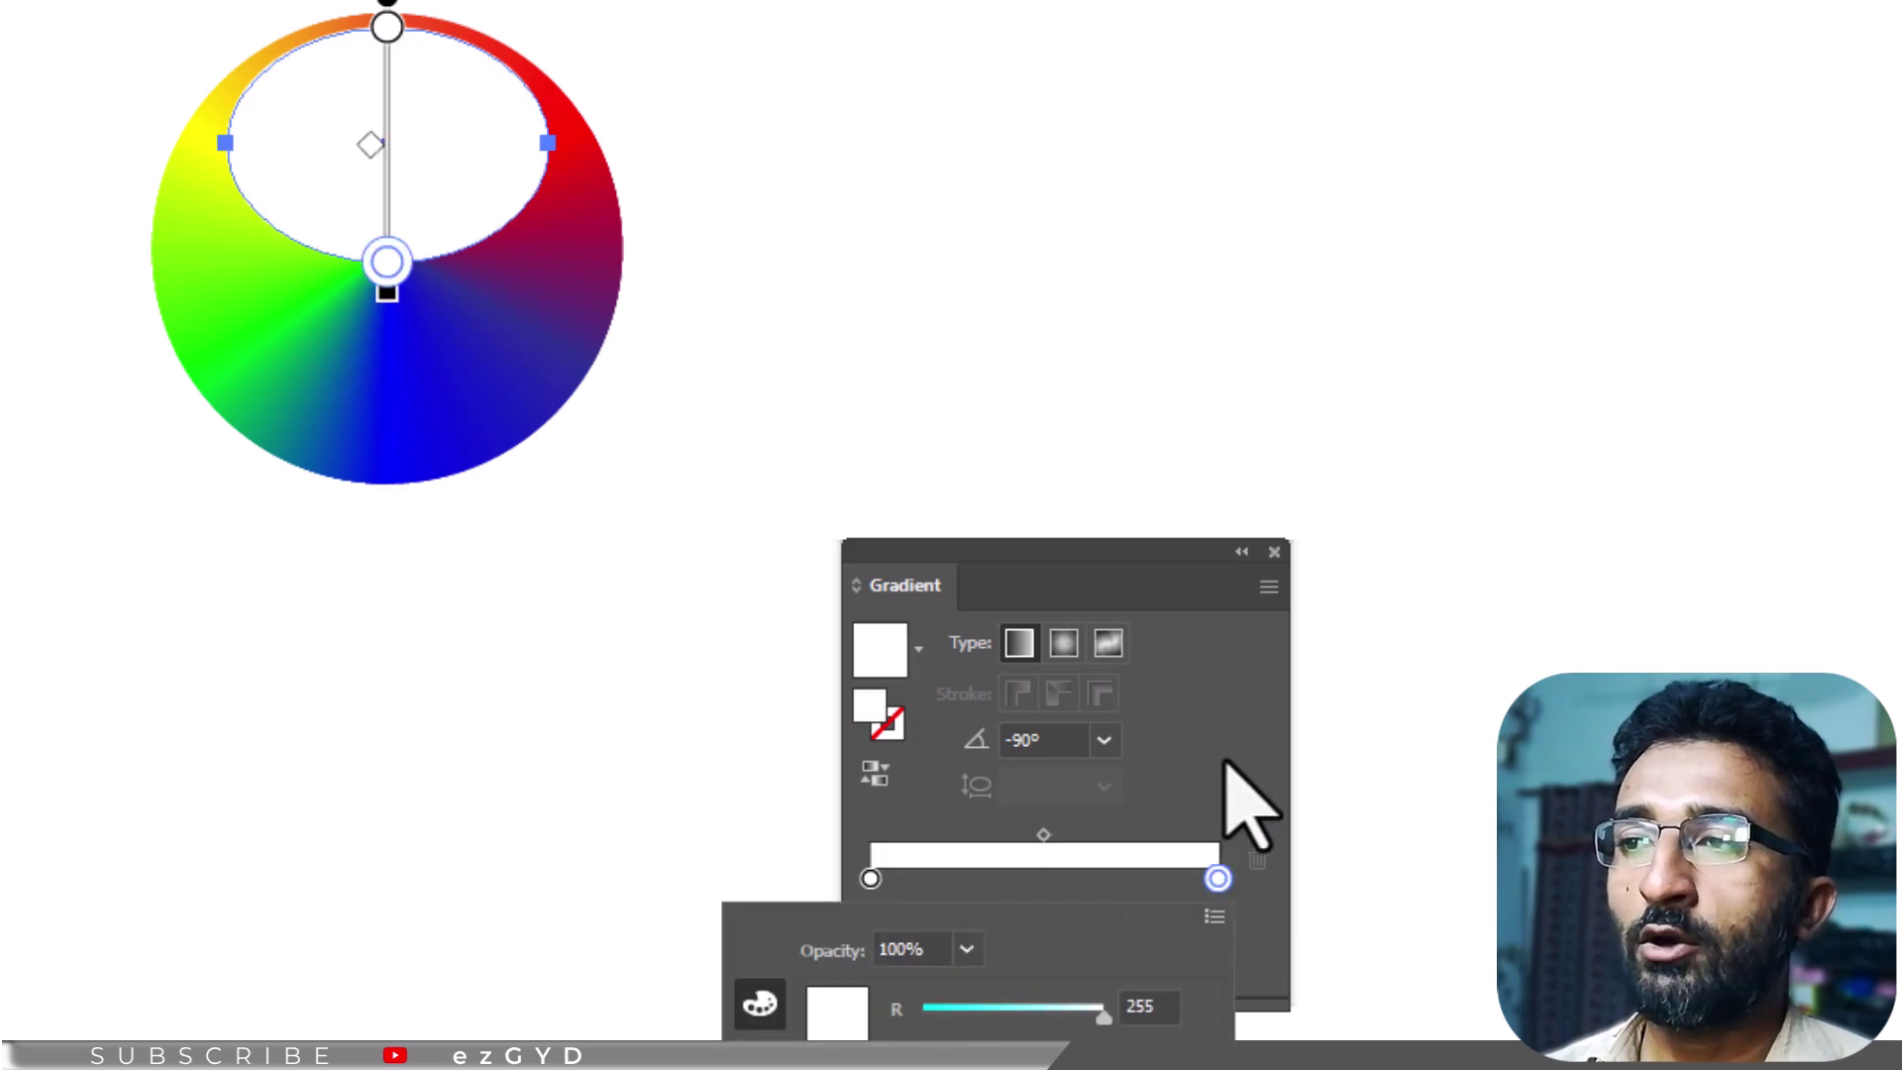
{"action": "left_click", "coordinate": [1218, 766]}
{"action": "left_click", "coordinate": [1105, 923]}
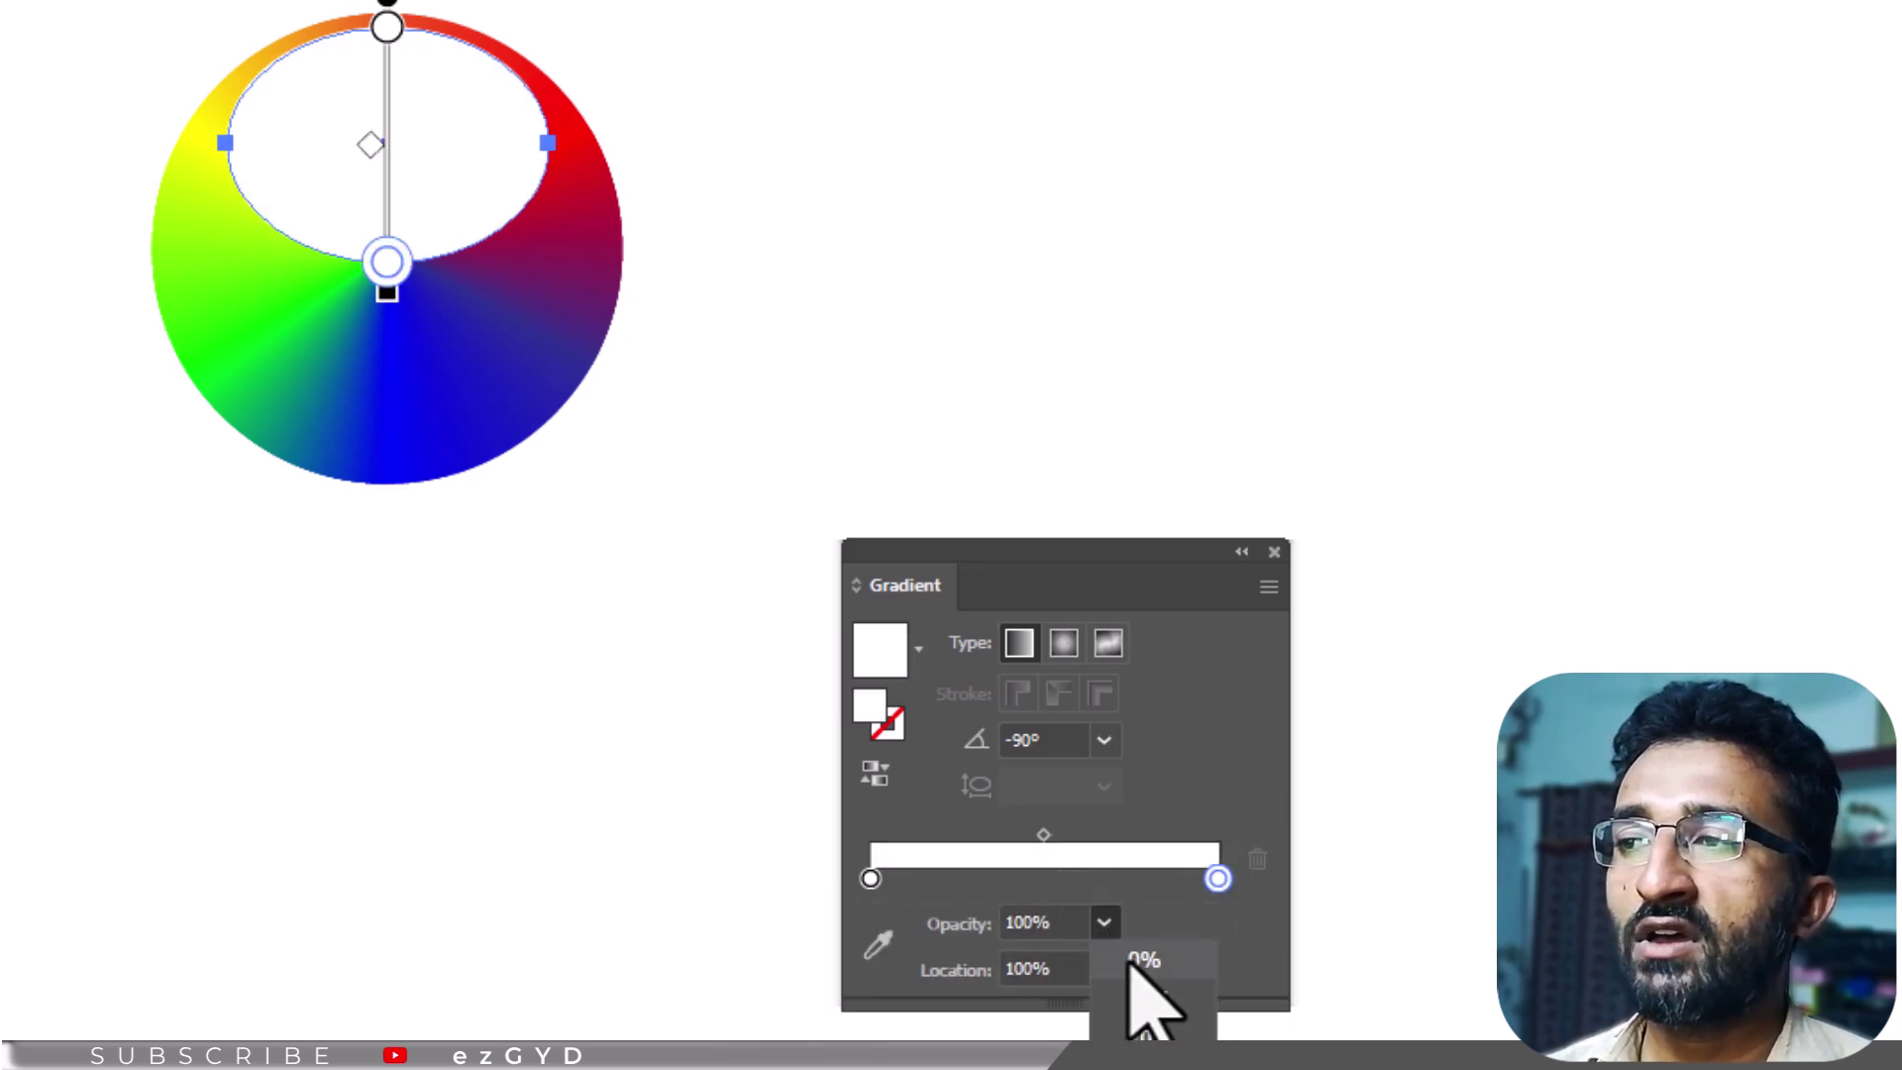
{"action": "left_click", "coordinate": [1126, 963]}
Step: Move the gradient's midpoint toward the opaque white stop and set its location to 30%
{"action": "left_click_drag", "start_coordinate": [1043, 837], "coordinate": [971, 840]}
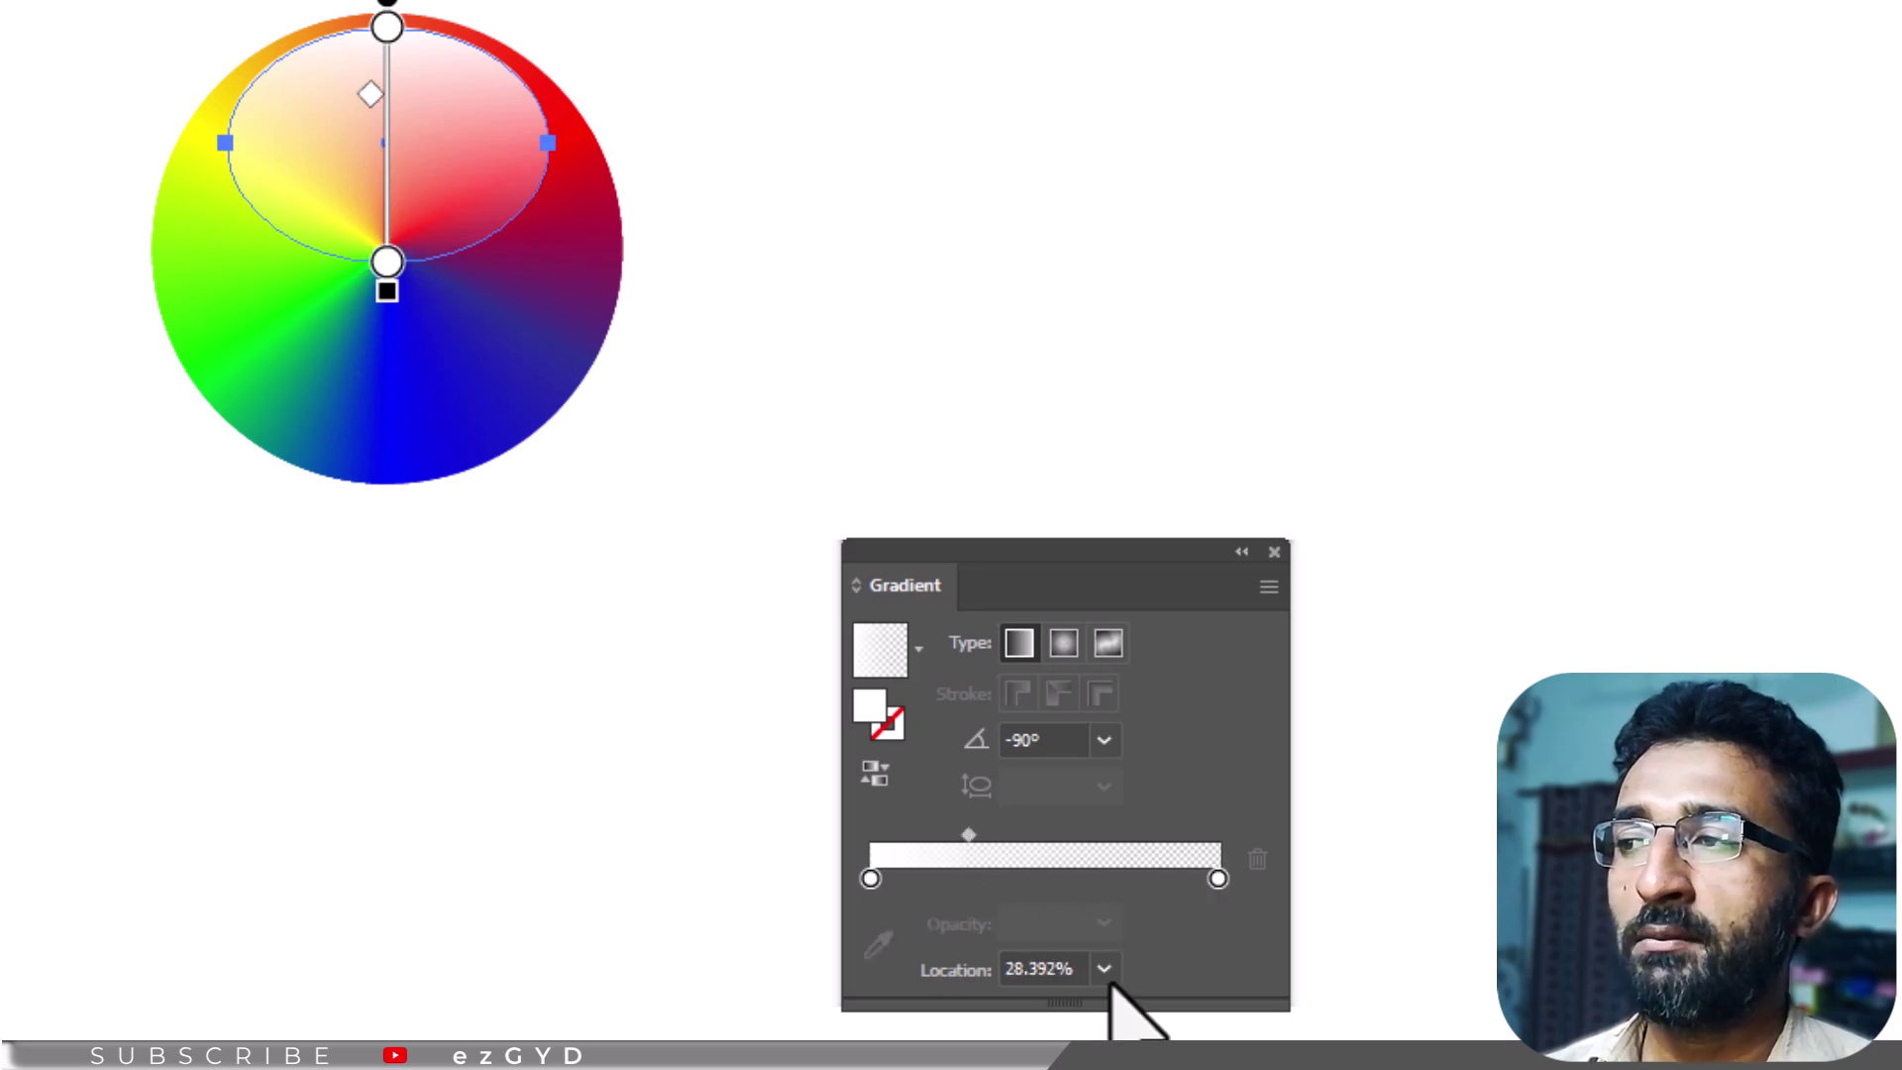
{"action": "left_click", "coordinate": [1105, 969]}
{"action": "left_click", "coordinate": [1151, 662]}
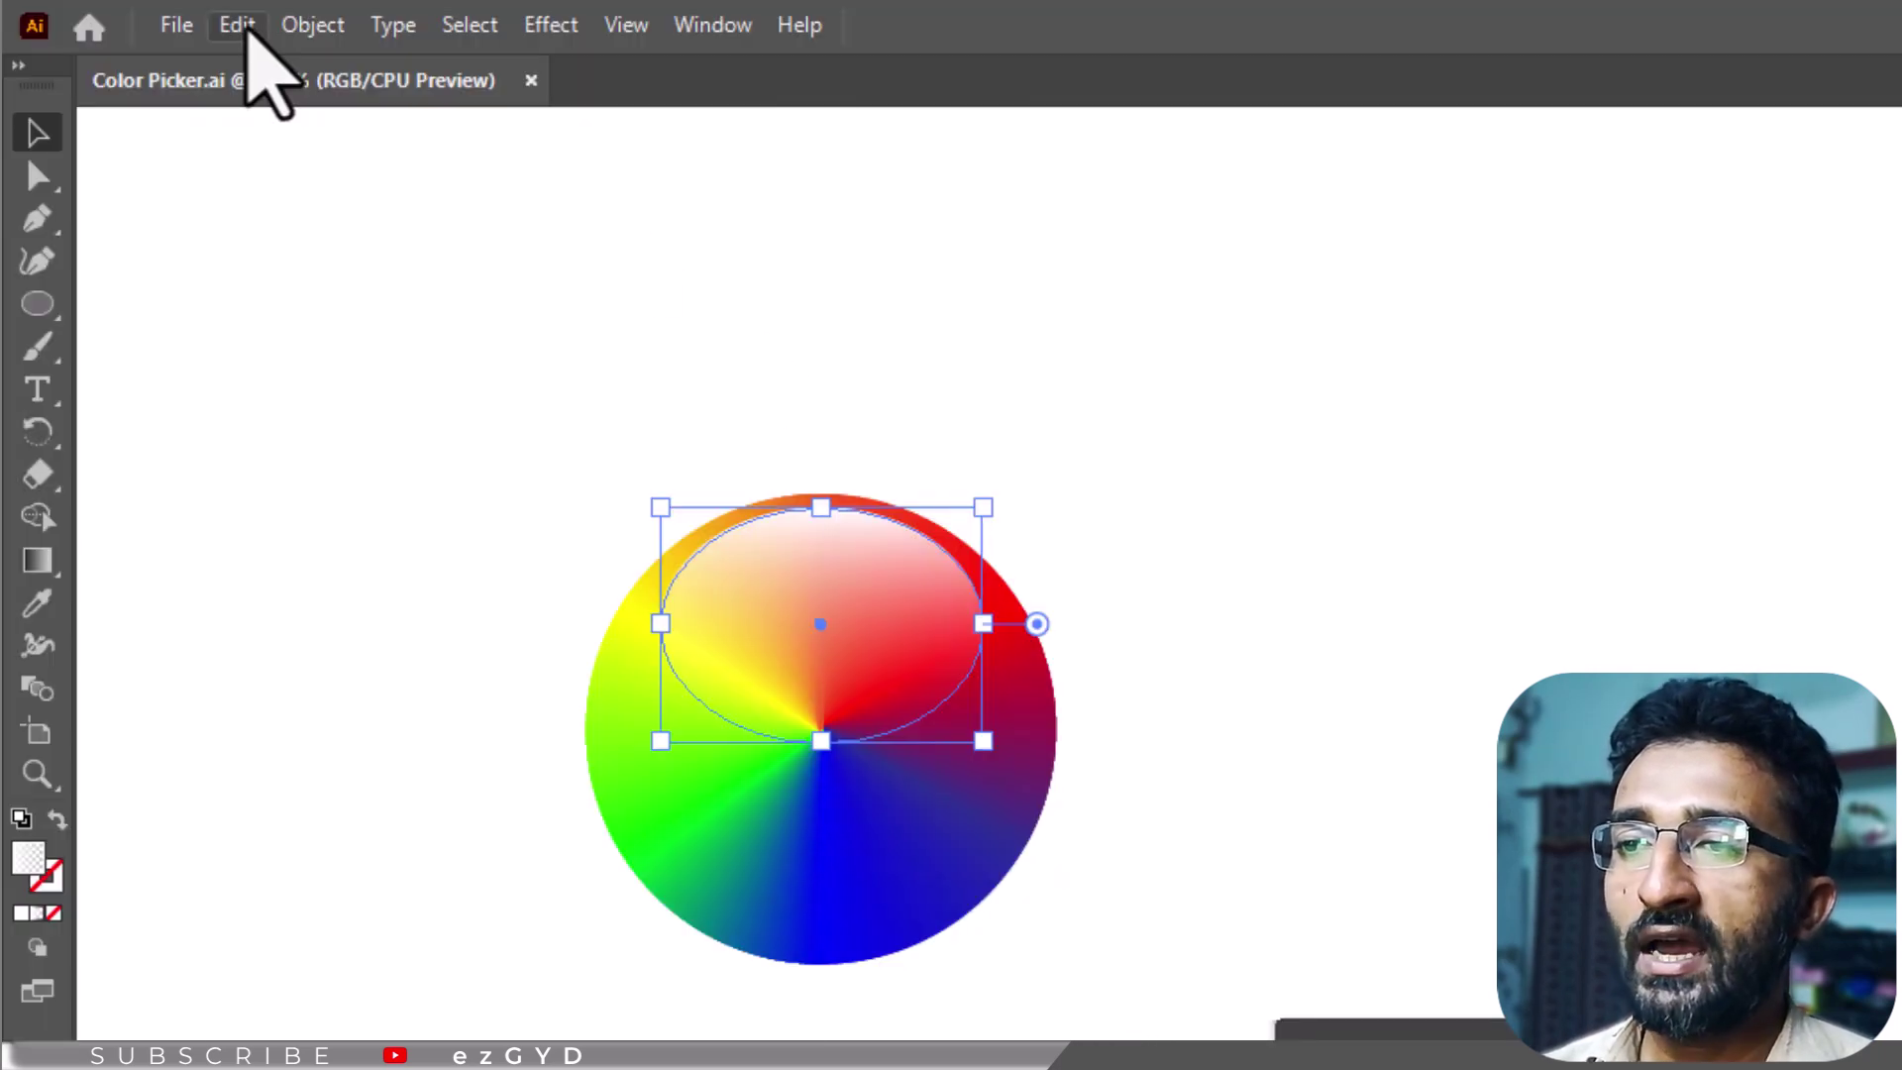
Step: Copy and paste the highlight ellipse, move the copy to the wheel's lower half and rotate it 180°
{"action": "left_click", "coordinate": [247, 28]}
{"action": "left_click", "coordinate": [243, 27]}
{"action": "left_click", "coordinate": [243, 27]}
{"action": "left_click", "coordinate": [349, 280]}
{"action": "left_click_drag", "start_coordinate": [838, 651], "coordinate": [842, 862]}
{"action": "left_click_drag", "start_coordinate": [985, 919], "coordinate": [560, 735]}
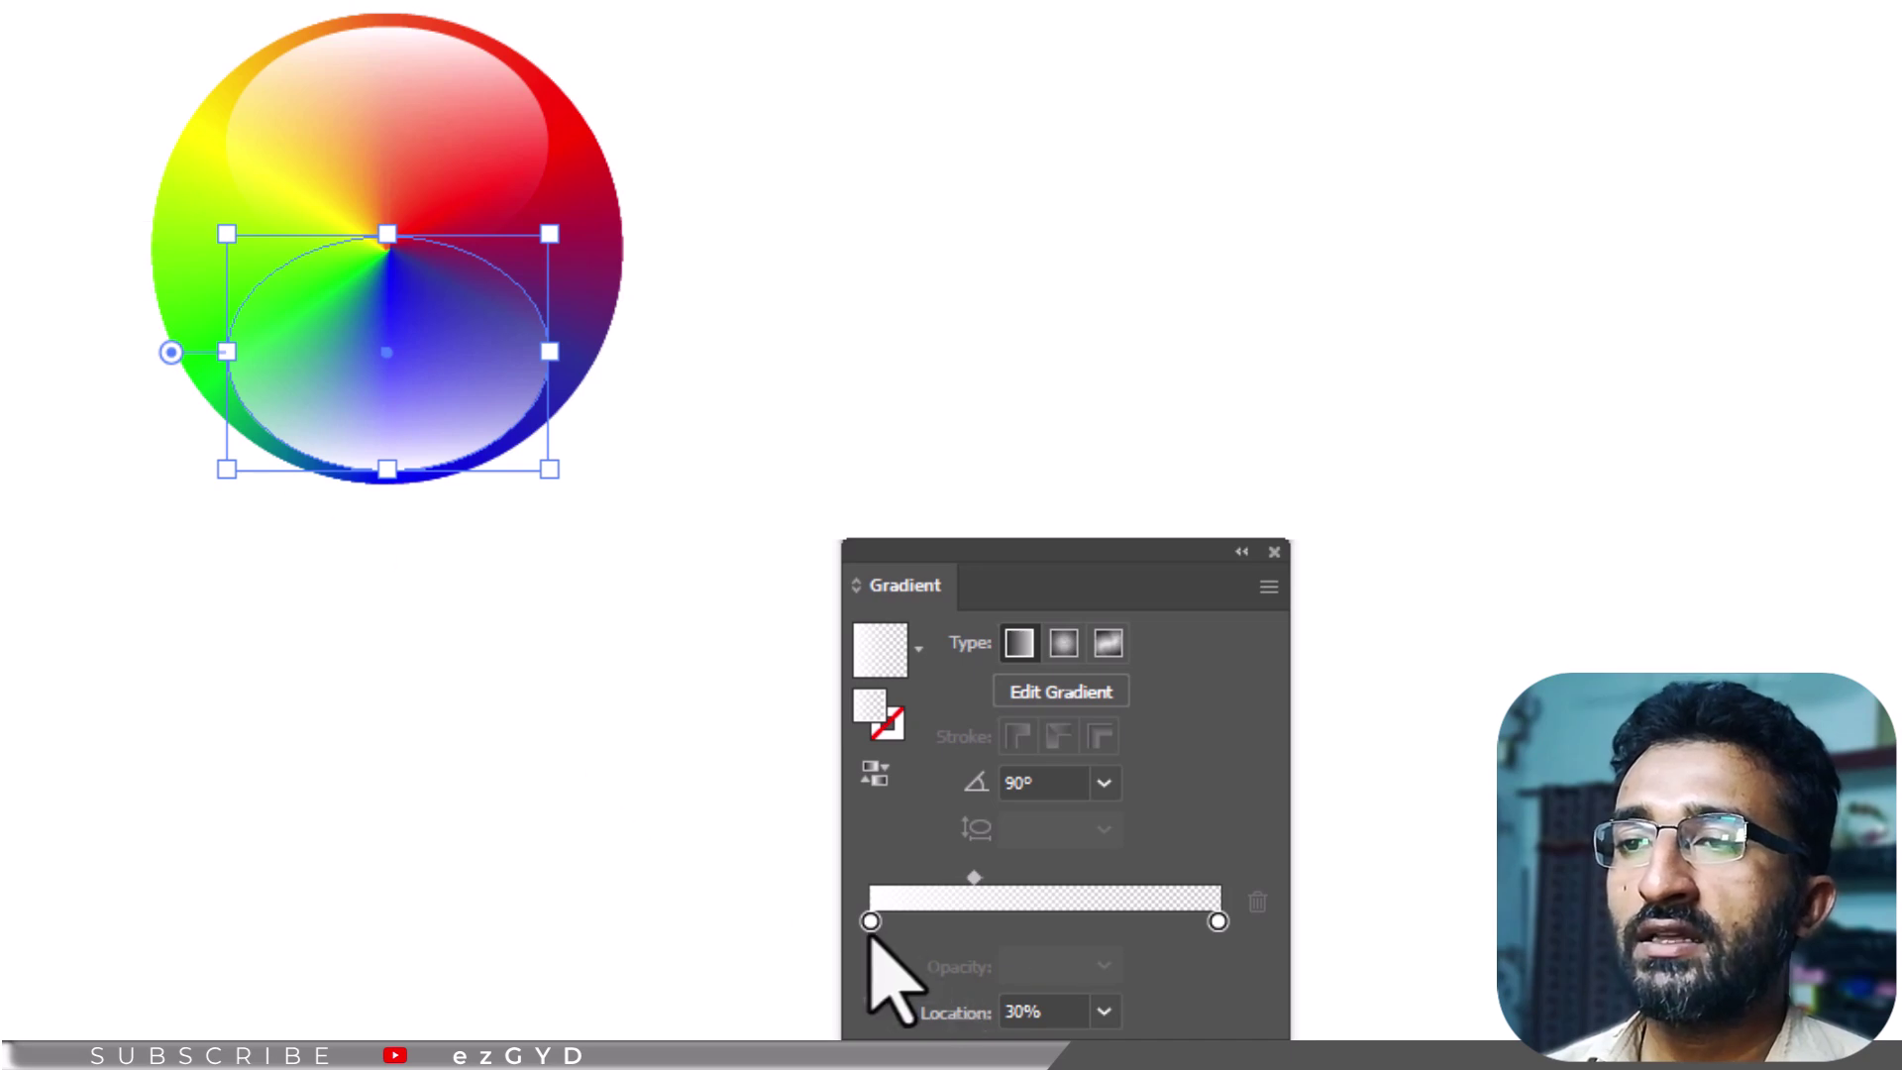
Step: Change the opaque start stop of the lower ellipse's gradient to gray
{"action": "double_click", "coordinate": [871, 924]}
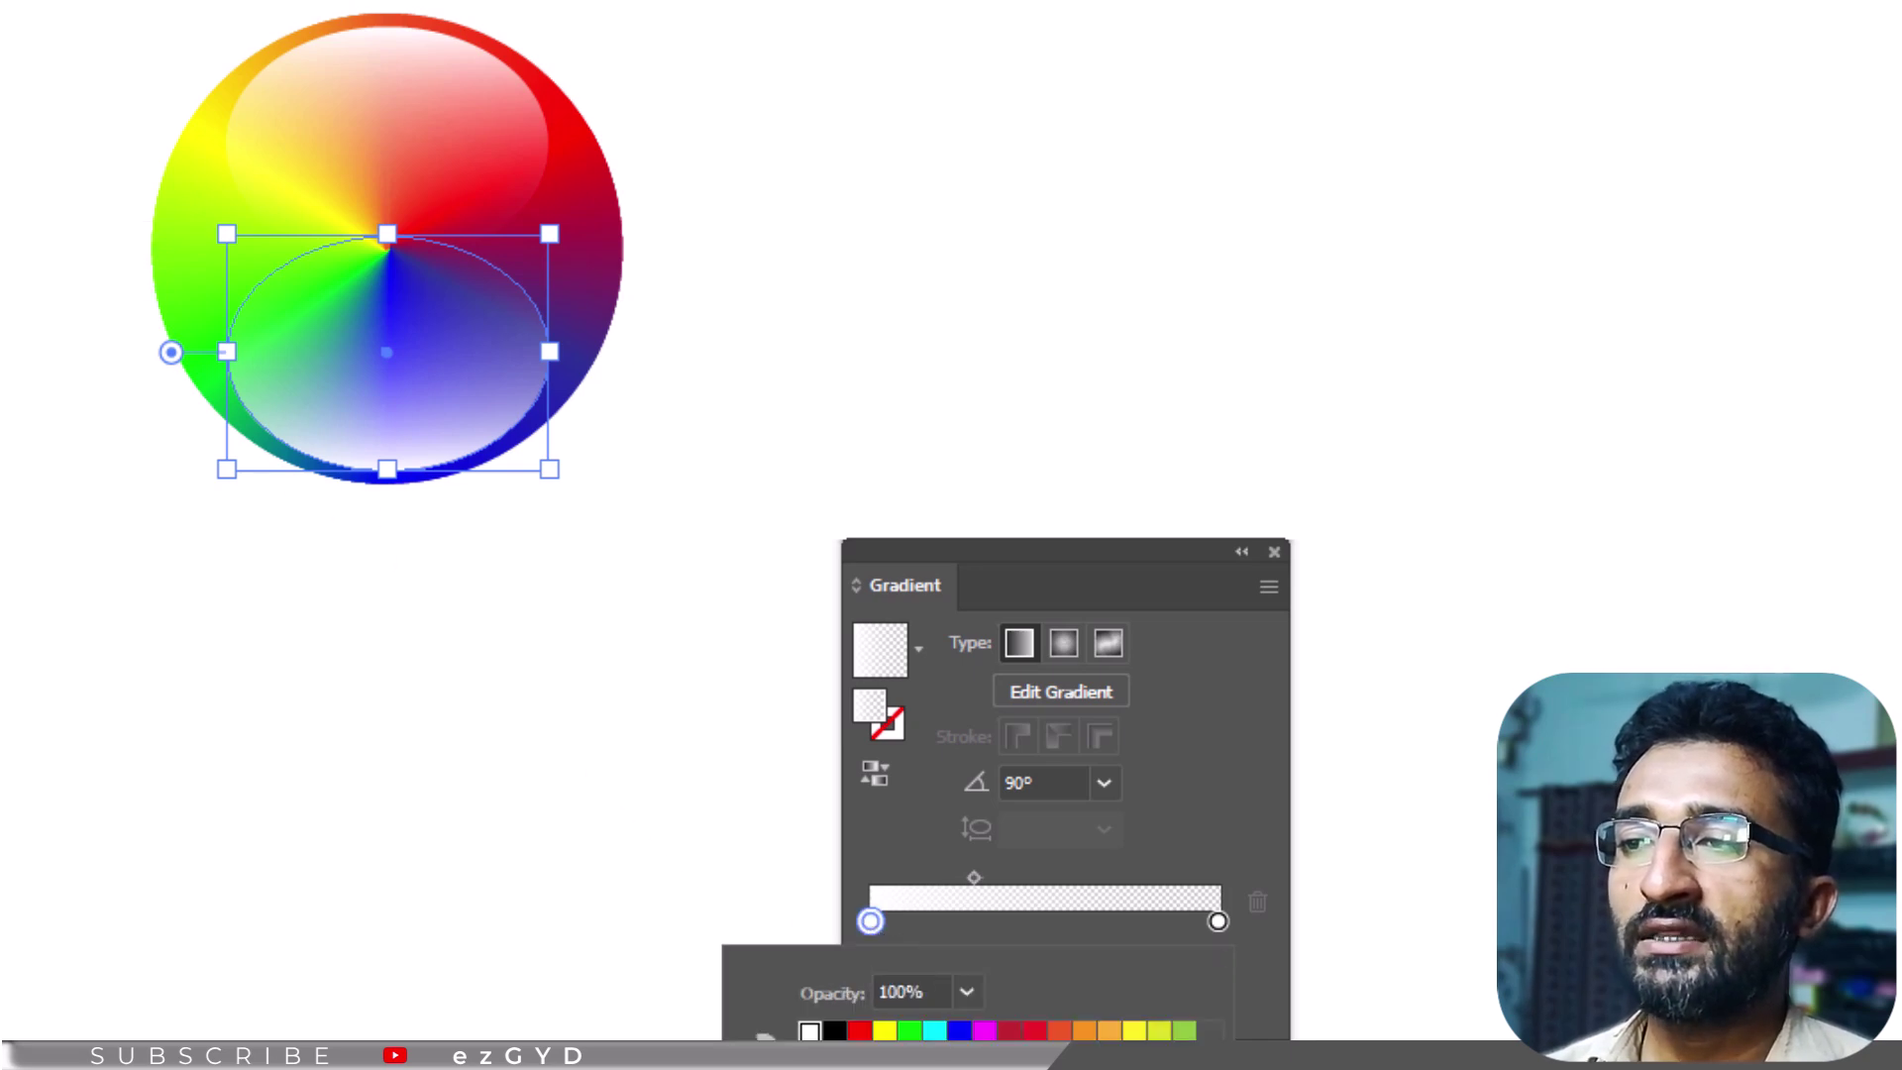
{"action": "left_click", "coordinate": [979, 1069]}
{"action": "left_click", "coordinate": [849, 486]}
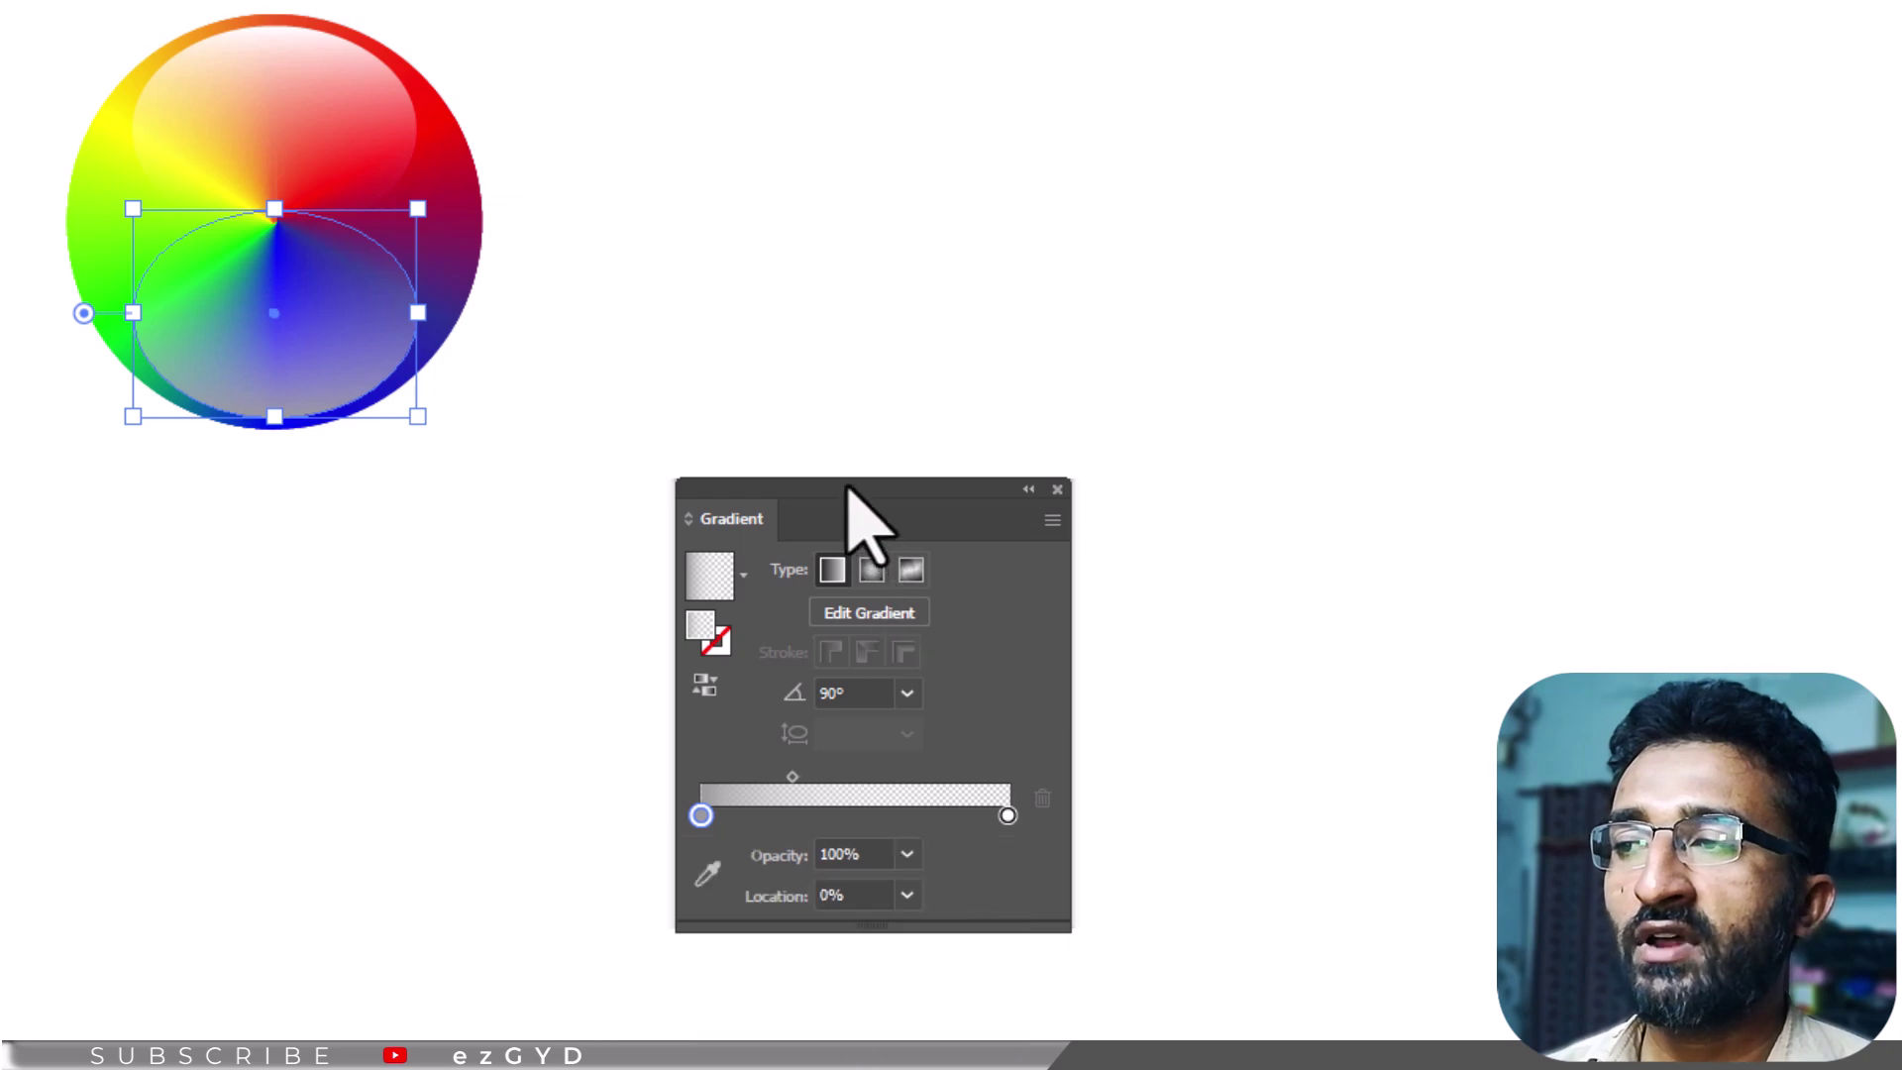
Step: Set the lower ellipse's blending mode to Multiply and deselect it
{"action": "left_click", "coordinate": [243, 2]}
{"action": "left_click", "coordinate": [317, 1054]}
{"action": "left_click_drag", "start_coordinate": [1165, 355], "coordinate": [836, 265]}
{"action": "left_click", "coordinate": [768, 318]}
{"action": "left_click", "coordinate": [782, 426]}
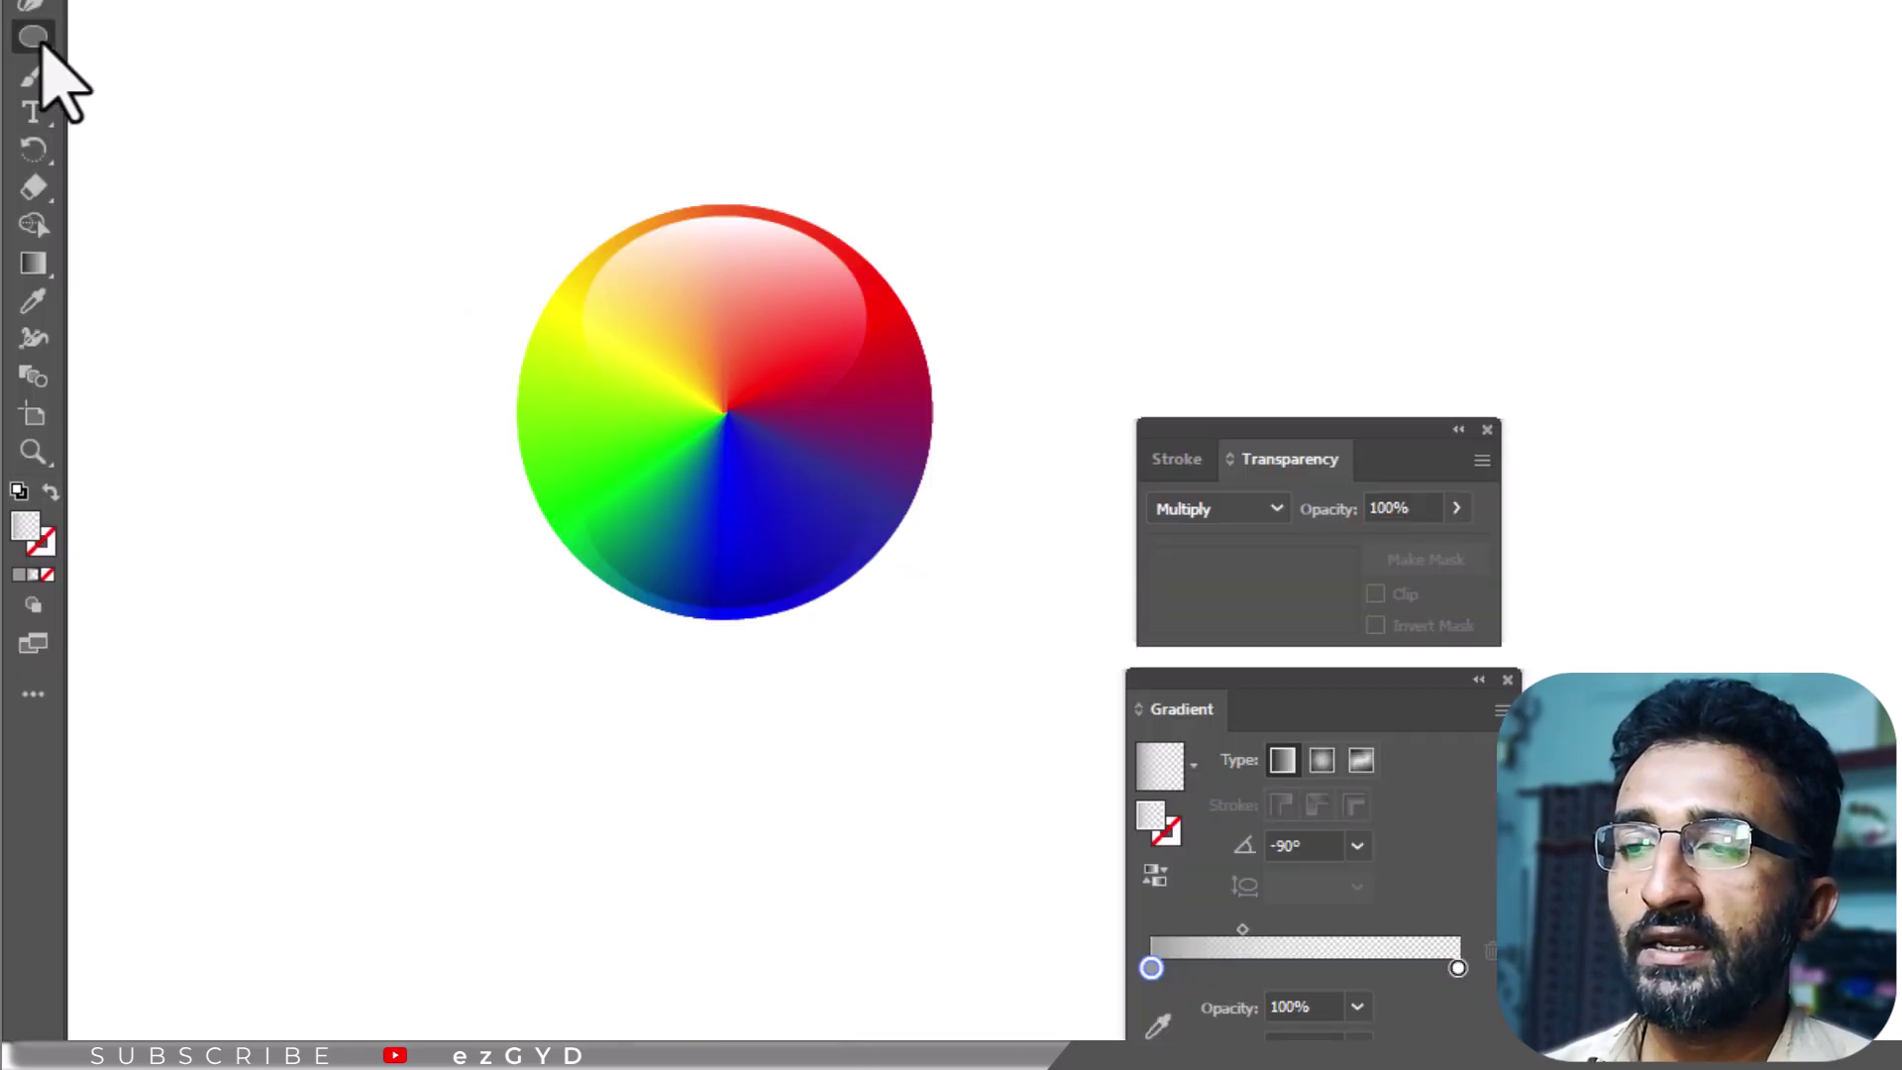
Step: Draw a circle below the colour wheel and change its gray-to-transparent gradient to radial
{"action": "left_click_drag", "start_coordinate": [166, 215], "coordinate": [420, 628]}
{"action": "left_click_drag", "start_coordinate": [371, 421], "coordinate": [1042, 898]}
{"action": "left_click_drag", "start_coordinate": [1046, 637], "coordinate": [1045, 637]}
{"action": "left_click", "coordinate": [1322, 761]}
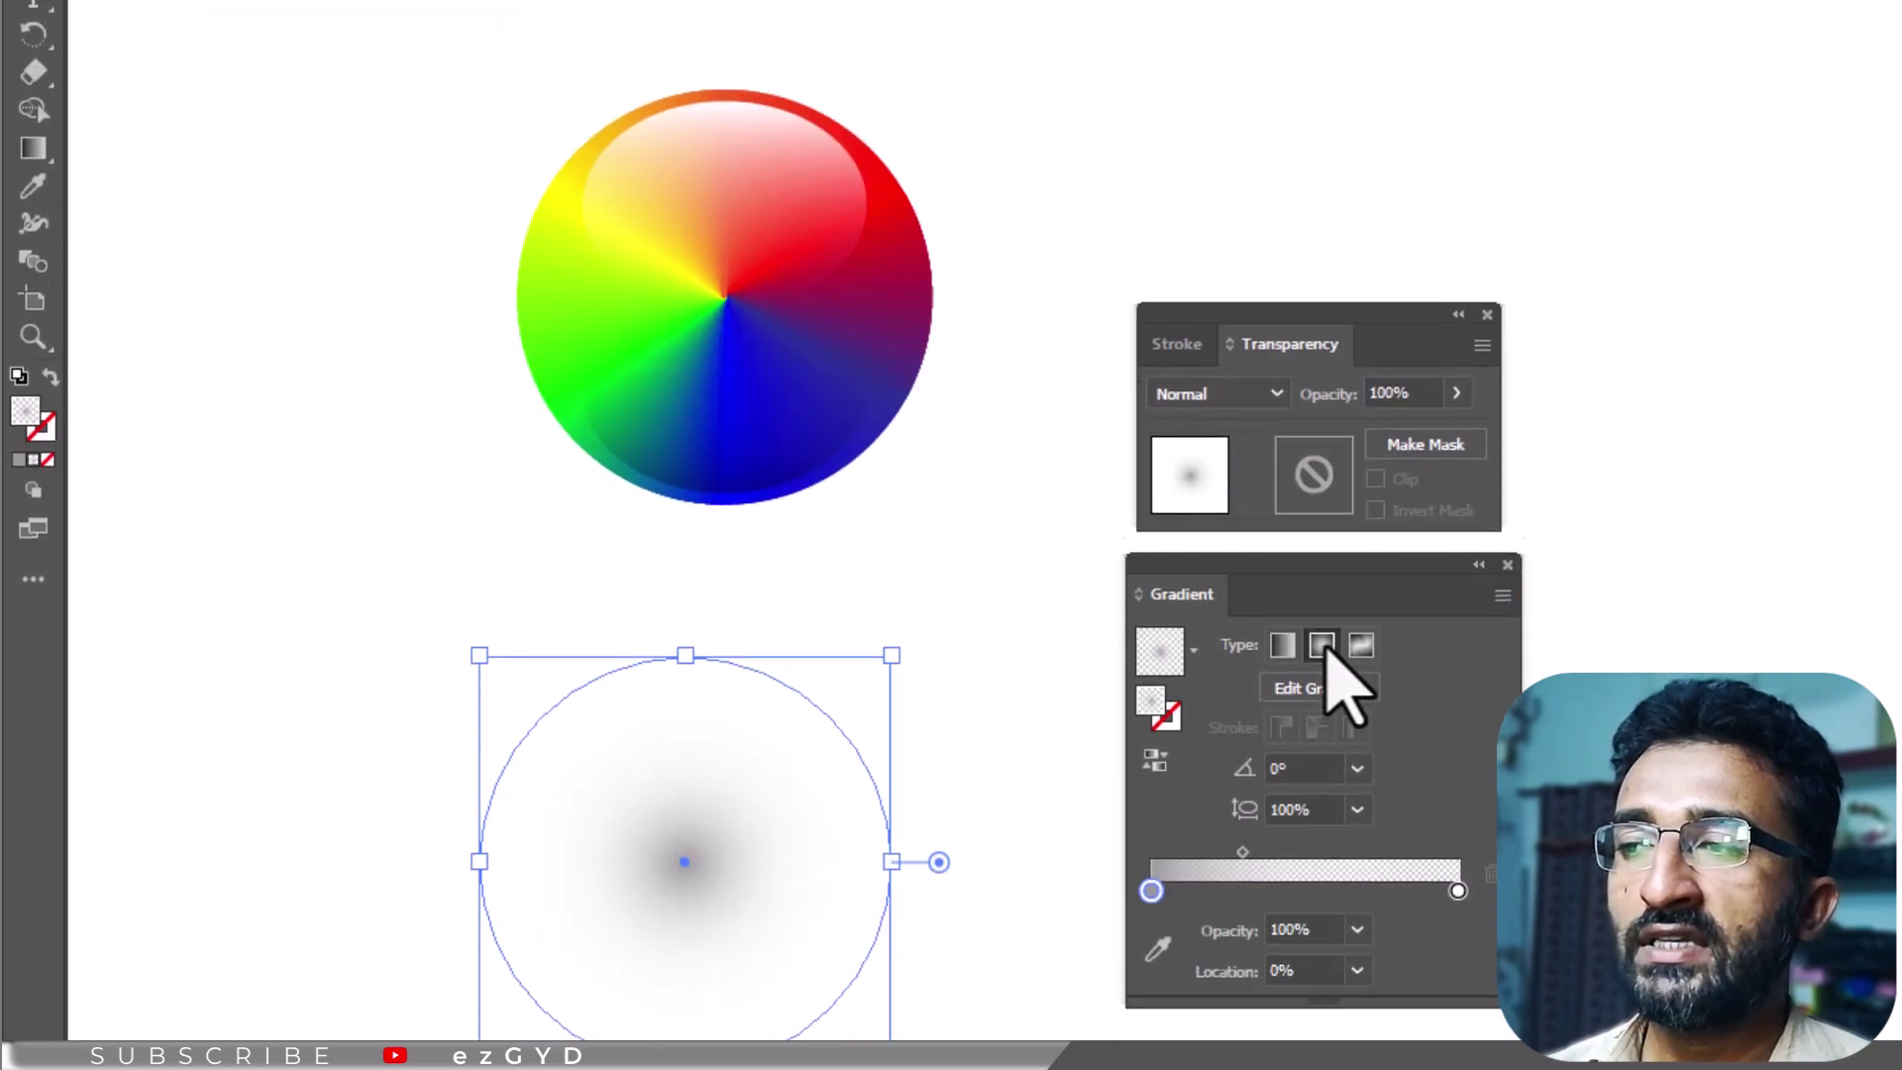
Step: Set the radial gradient's start stop to black and raise the white end stop's opacity to 100%
{"action": "double_click", "coordinate": [1151, 743]}
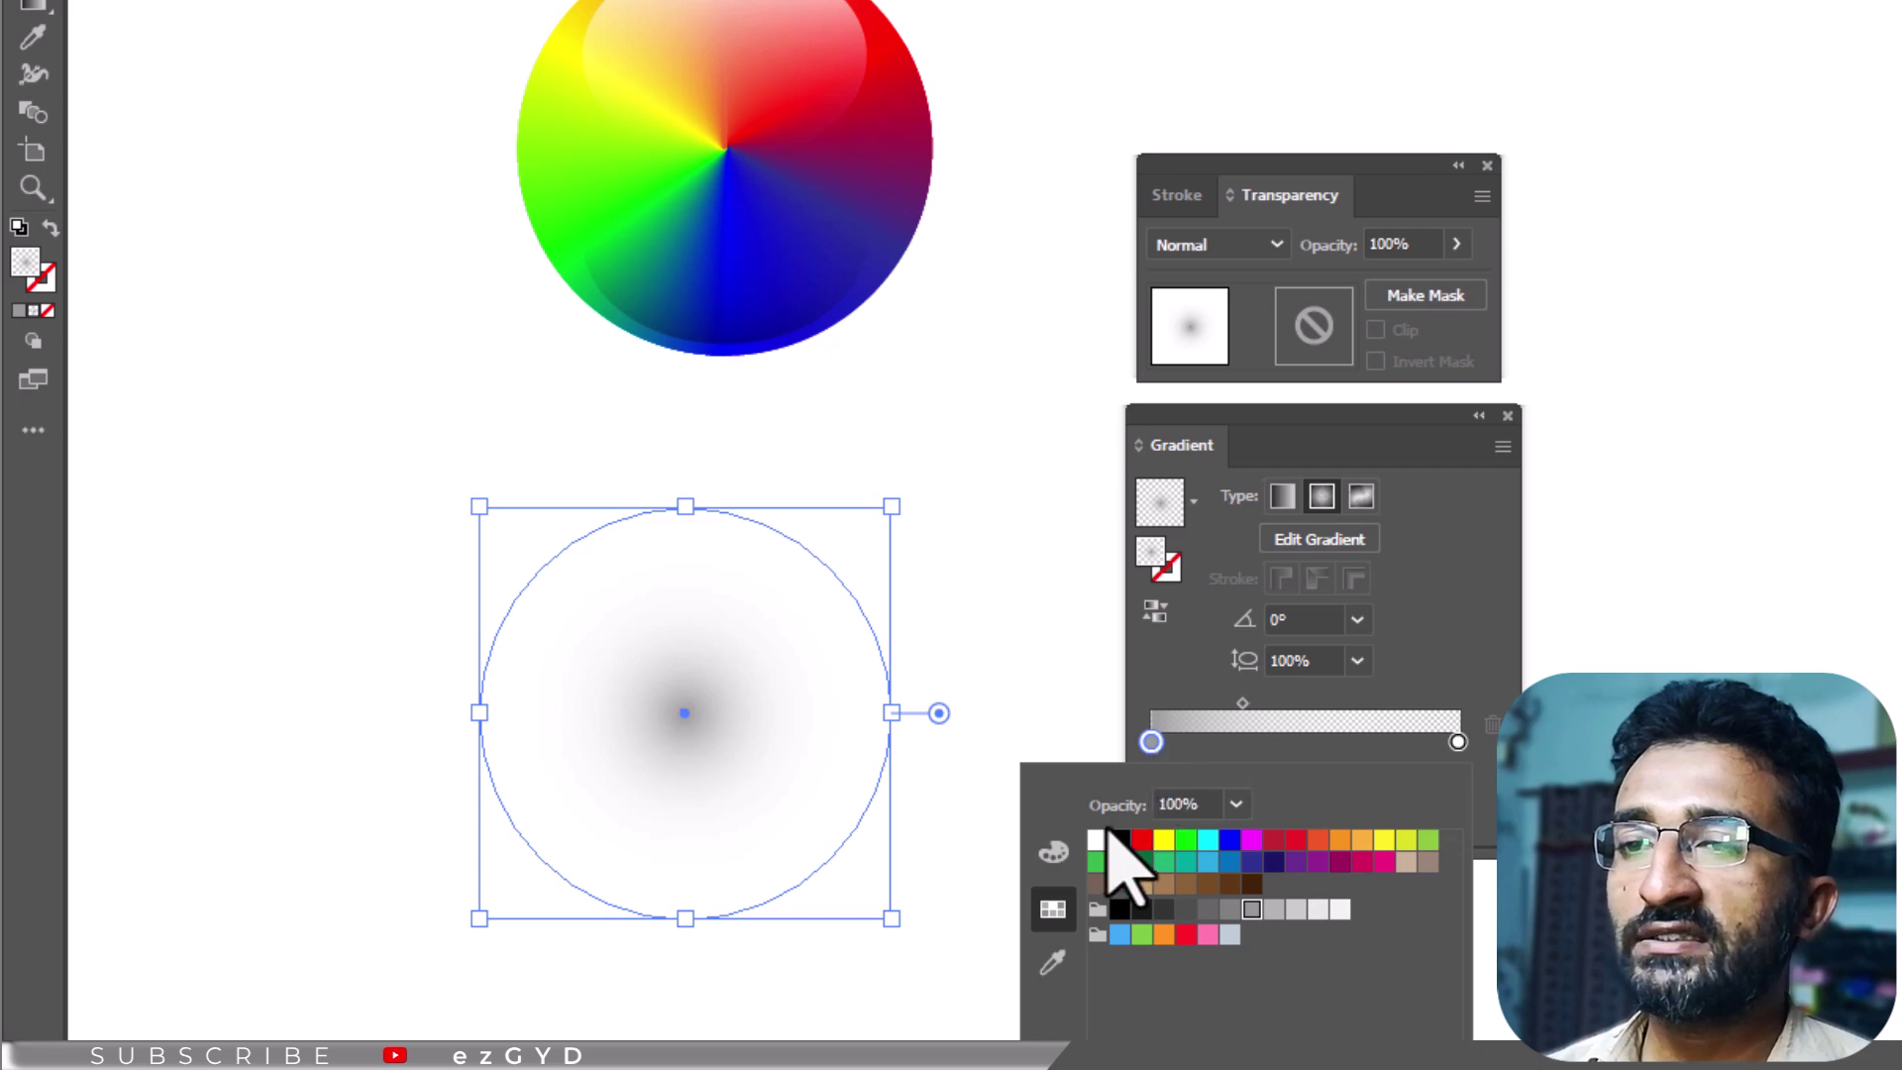
{"action": "left_click", "coordinate": [1120, 840]}
{"action": "double_click", "coordinate": [1458, 742]}
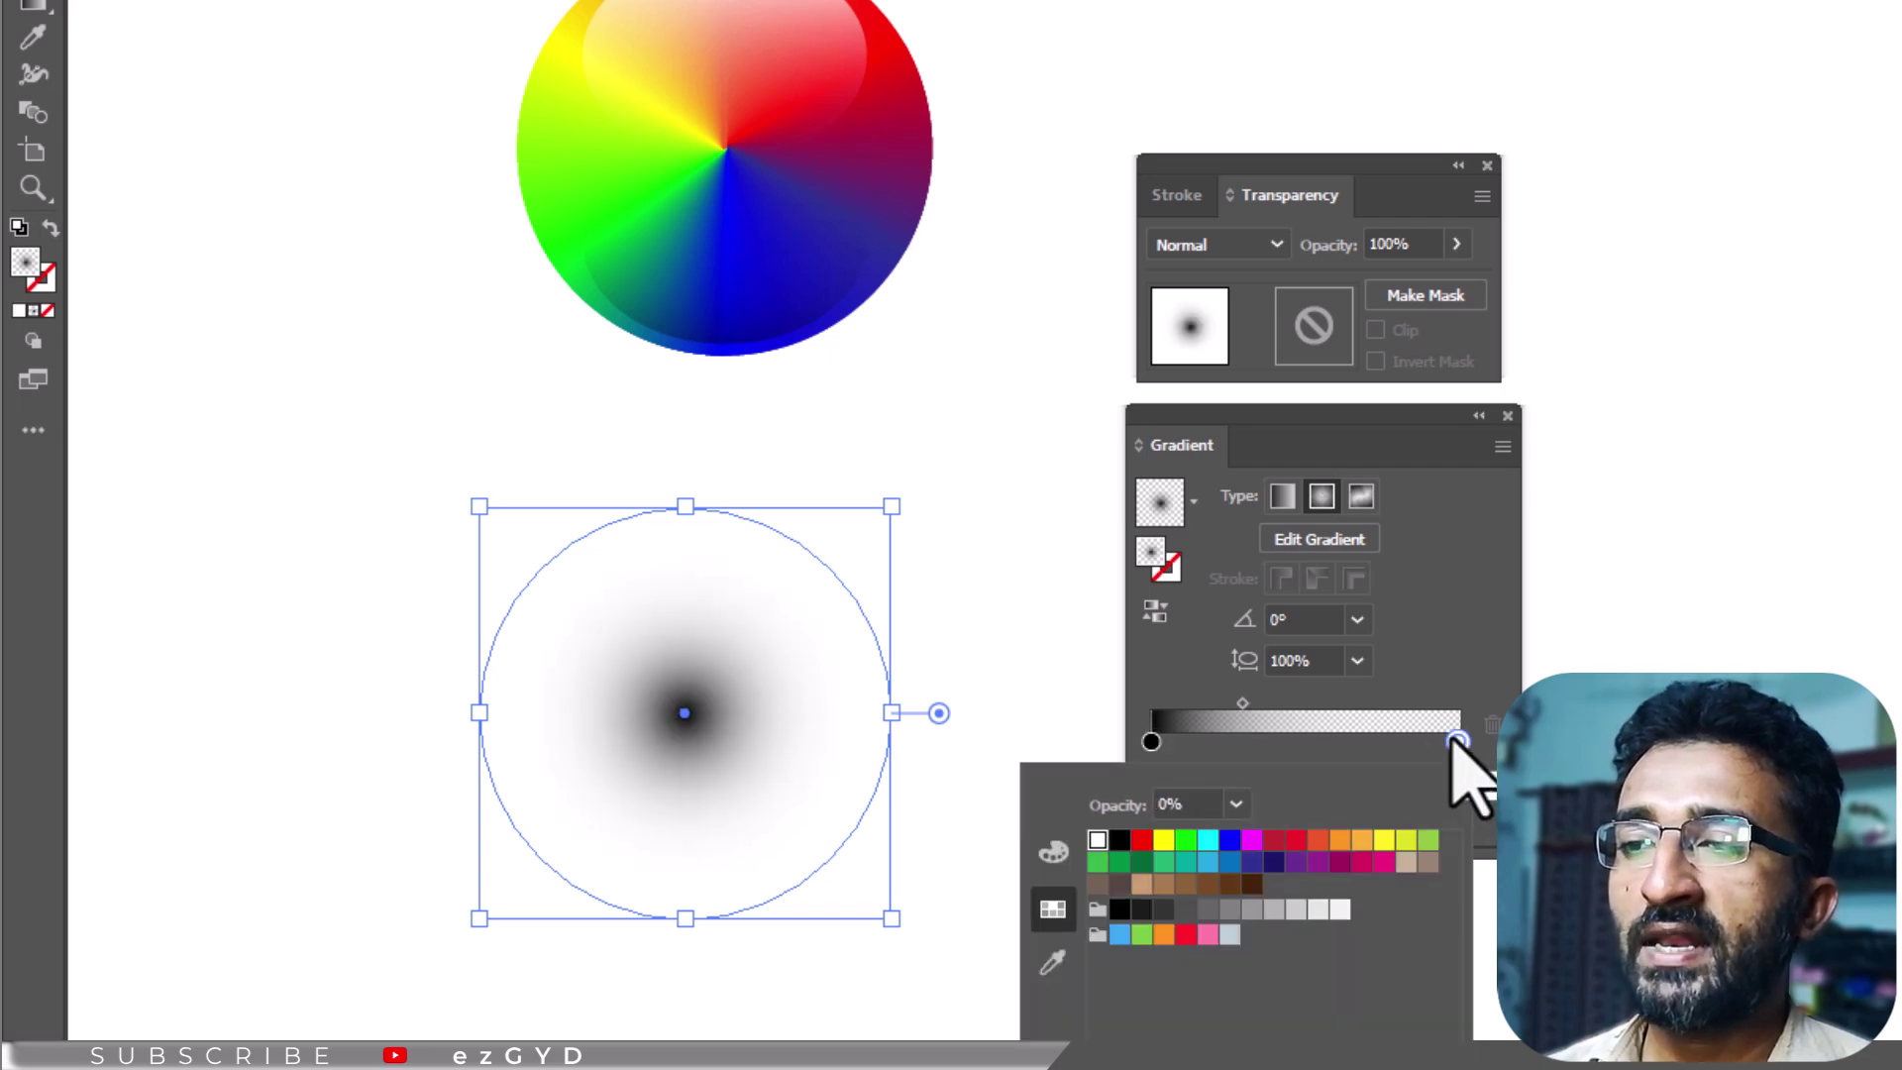
{"action": "left_click", "coordinate": [1423, 659]}
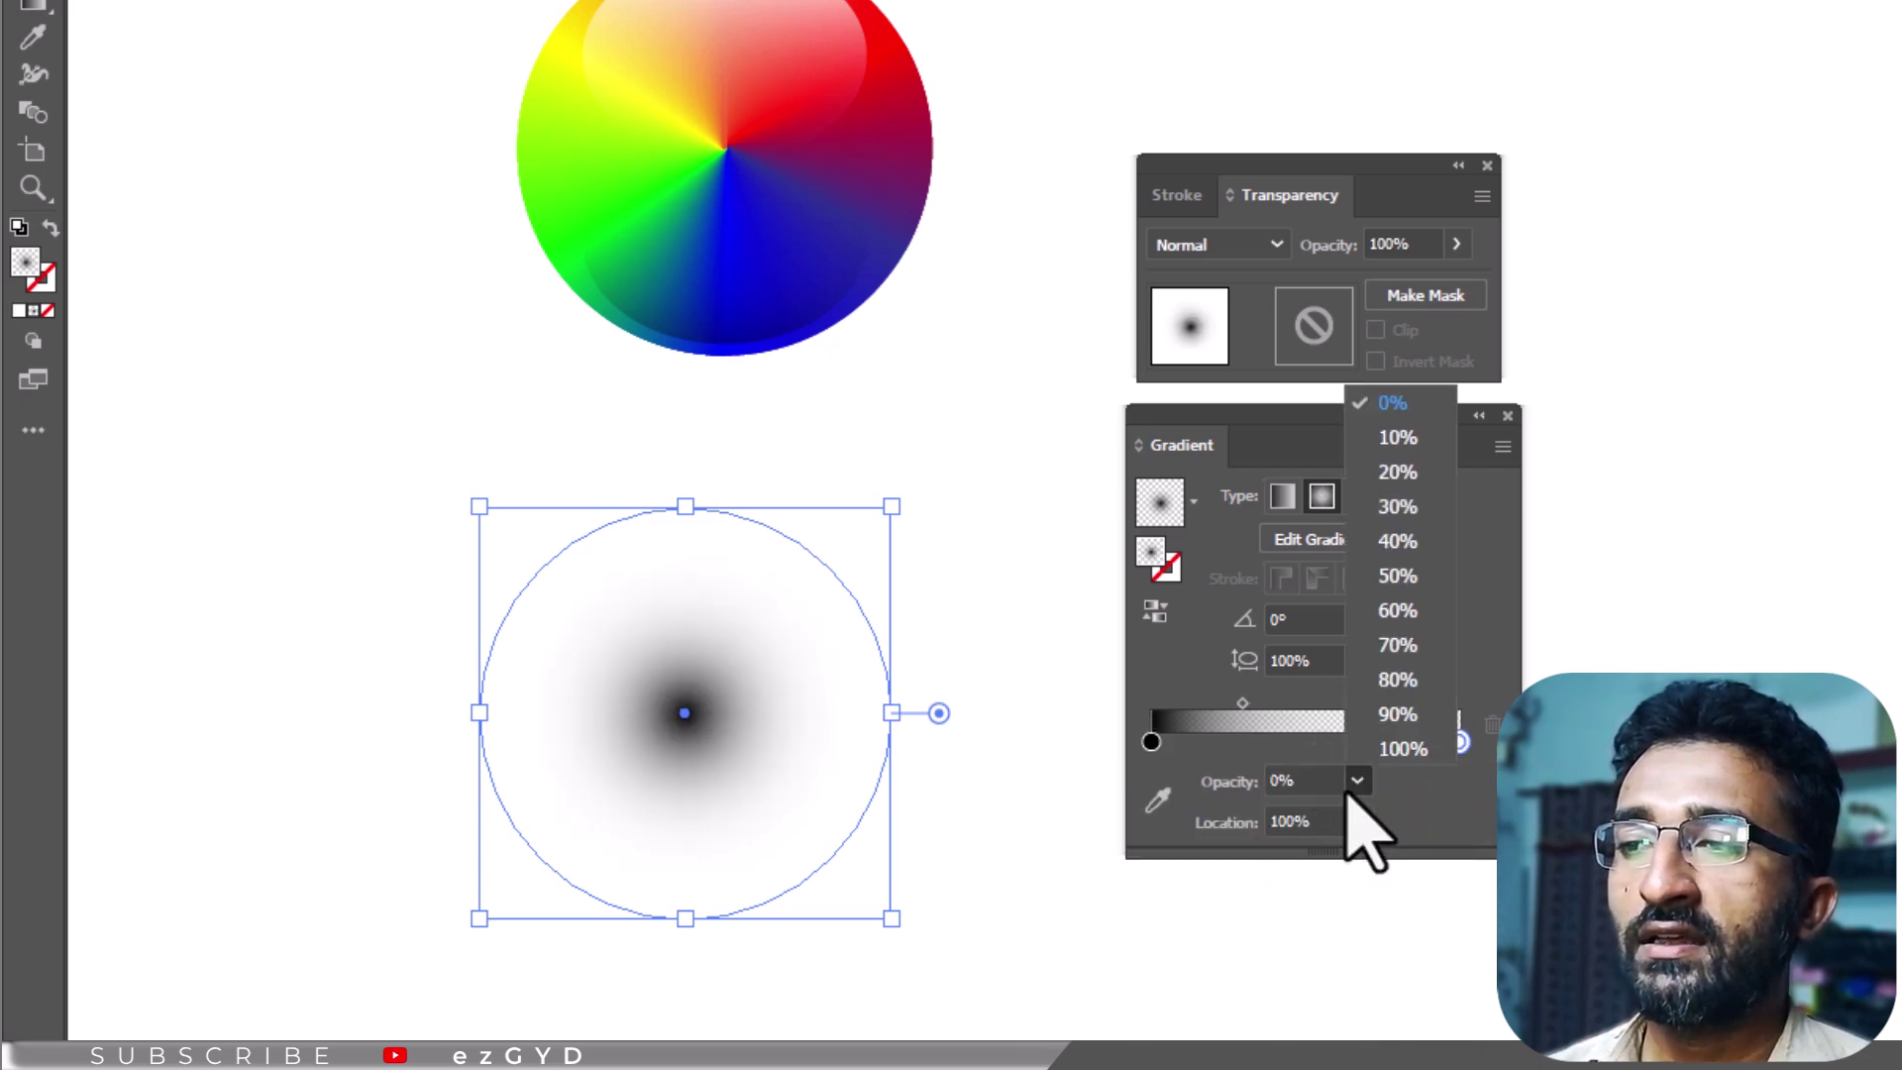
{"action": "left_click", "coordinate": [1356, 783]}
{"action": "left_click", "coordinate": [1372, 753]}
Step: Move the gradient midpoint halfway between the two stops and flatten the circle into a wide shadow ellipse under the colour wheel
{"action": "left_click_drag", "start_coordinate": [1242, 704], "coordinate": [1304, 702]}
{"action": "left_click", "coordinate": [1357, 821]}
{"action": "left_click", "coordinate": [1377, 615]}
{"action": "left_click_drag", "start_coordinate": [686, 506], "coordinate": [748, 346]}
Step: Change the shadow ellipse's stacking order and set its blending mode to Multiply
{"action": "left_click", "coordinate": [209, 17]}
{"action": "mouse_move", "coordinate": [396, 75]}
{"action": "left_click", "coordinate": [595, 146]}
{"action": "left_click", "coordinate": [960, 559]}
{"action": "left_click", "coordinate": [933, 636]}
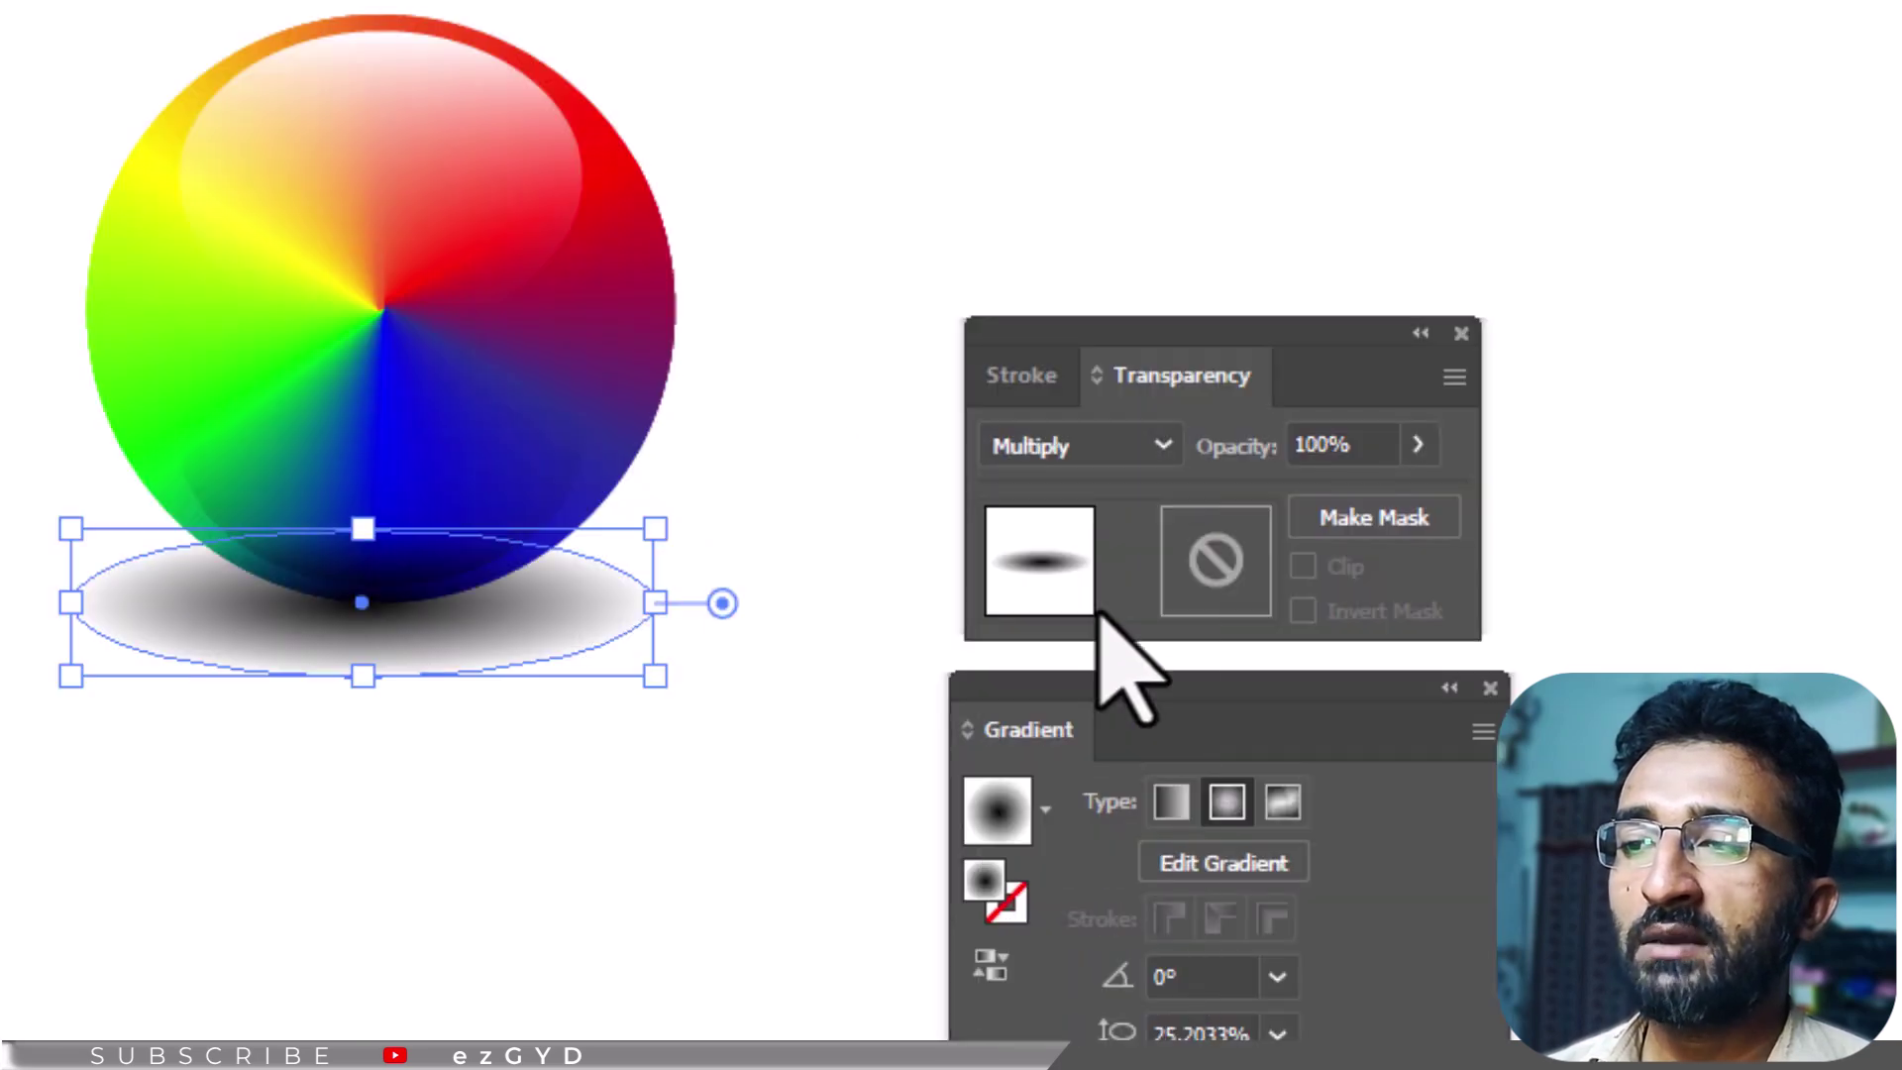
Step: Reduce the shadow ellipse's opacity to 50% and deselect it
{"action": "left_click", "coordinate": [1418, 445]}
{"action": "left_click_drag", "start_coordinate": [1400, 498], "coordinate": [1342, 500]}
{"action": "left_click", "coordinate": [1327, 443]}
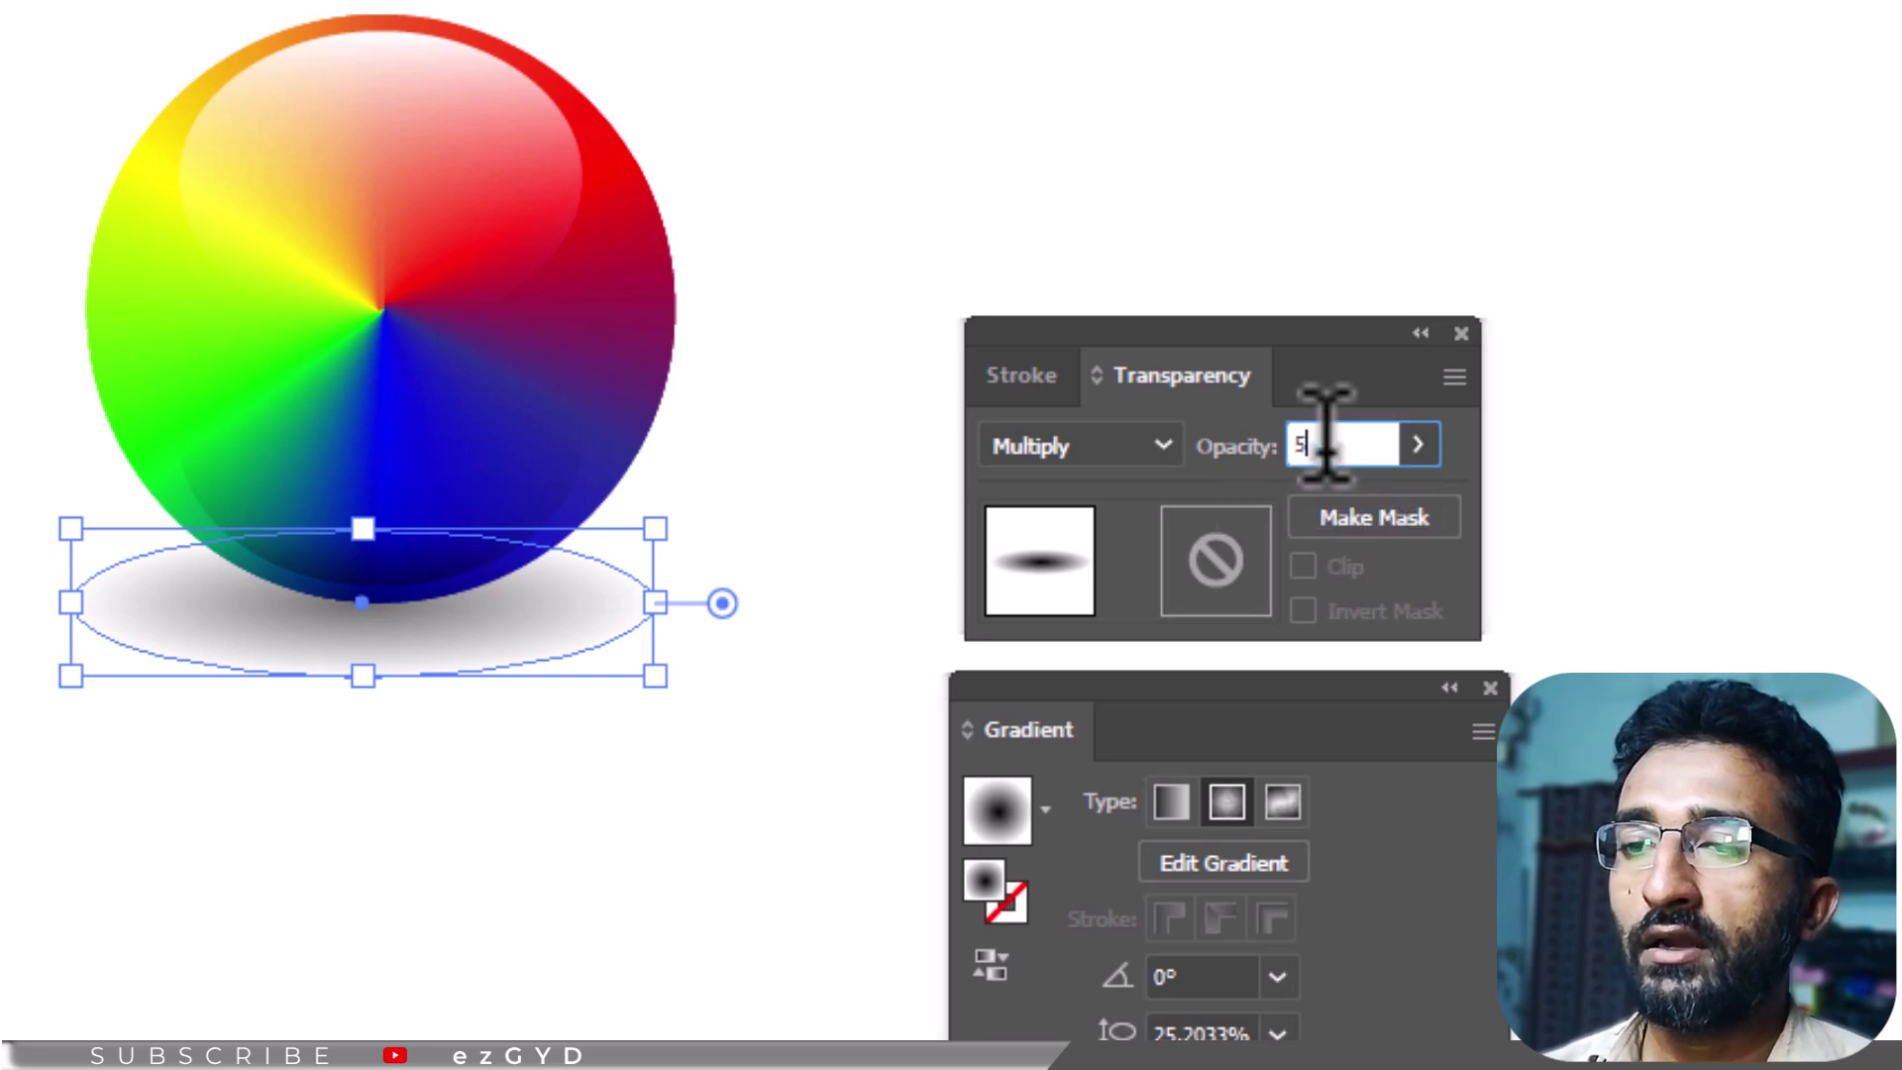
{"action": "key", "text": "Return"}
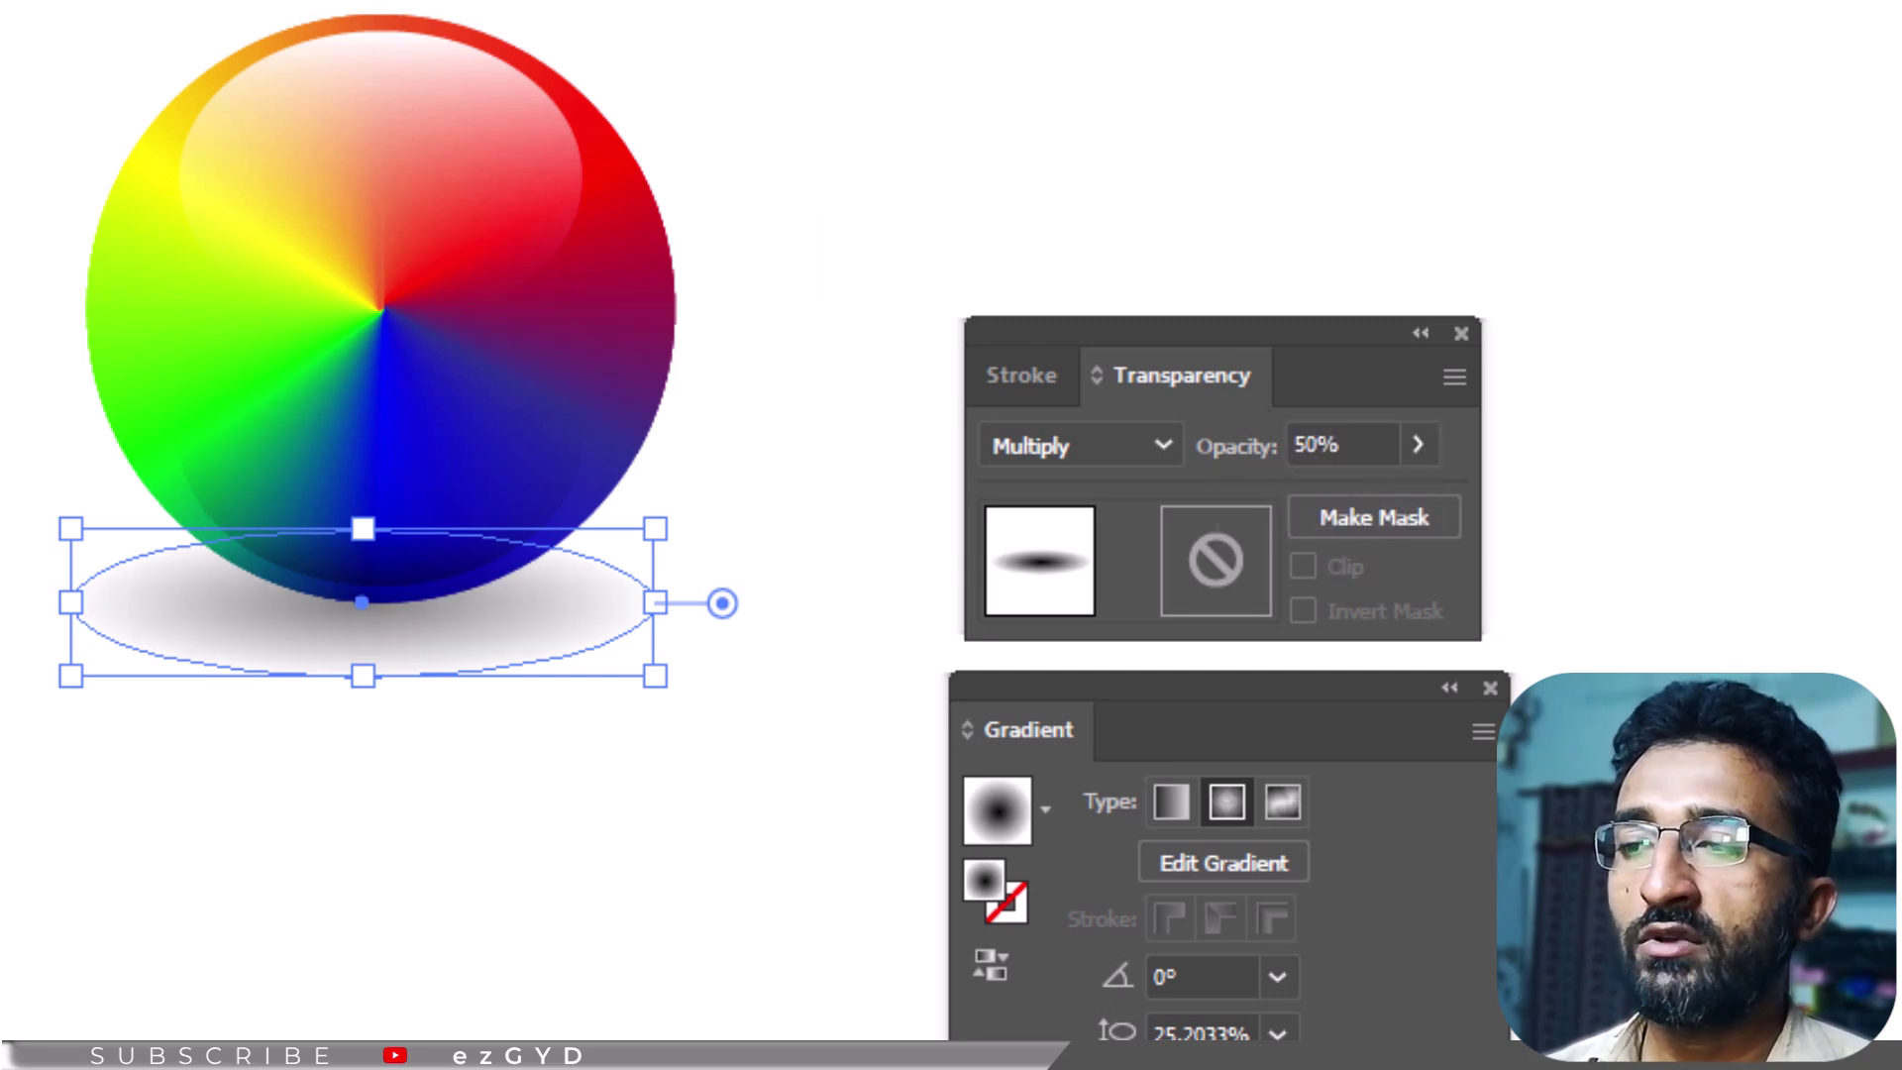
{"action": "key", "text": "ctrl+shift+a"}
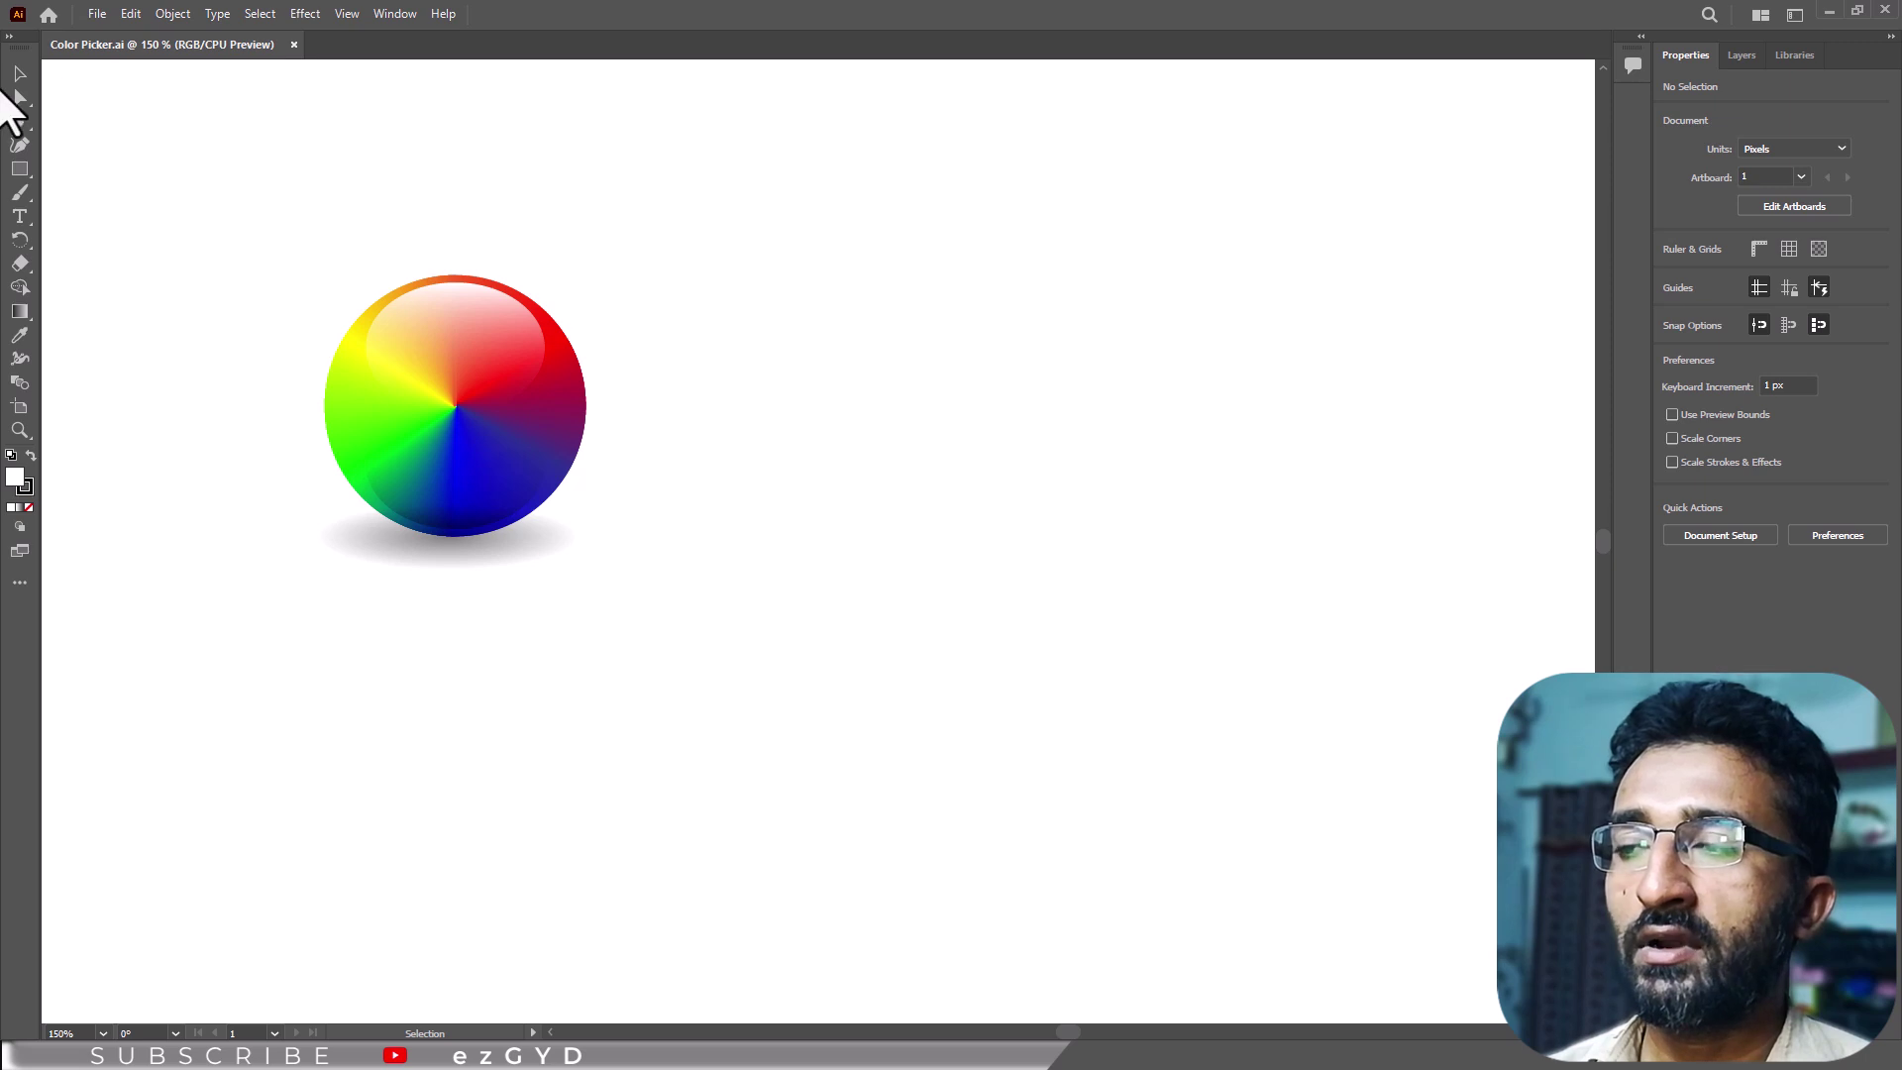
Step: Draw a tall narrow rectangle, 25 by 110 px, beside the colour wheel
{"action": "left_click", "coordinate": [20, 169]}
{"action": "scroll", "coordinate": [471, 386], "scroll_direction": "up", "scroll_amount": 4}
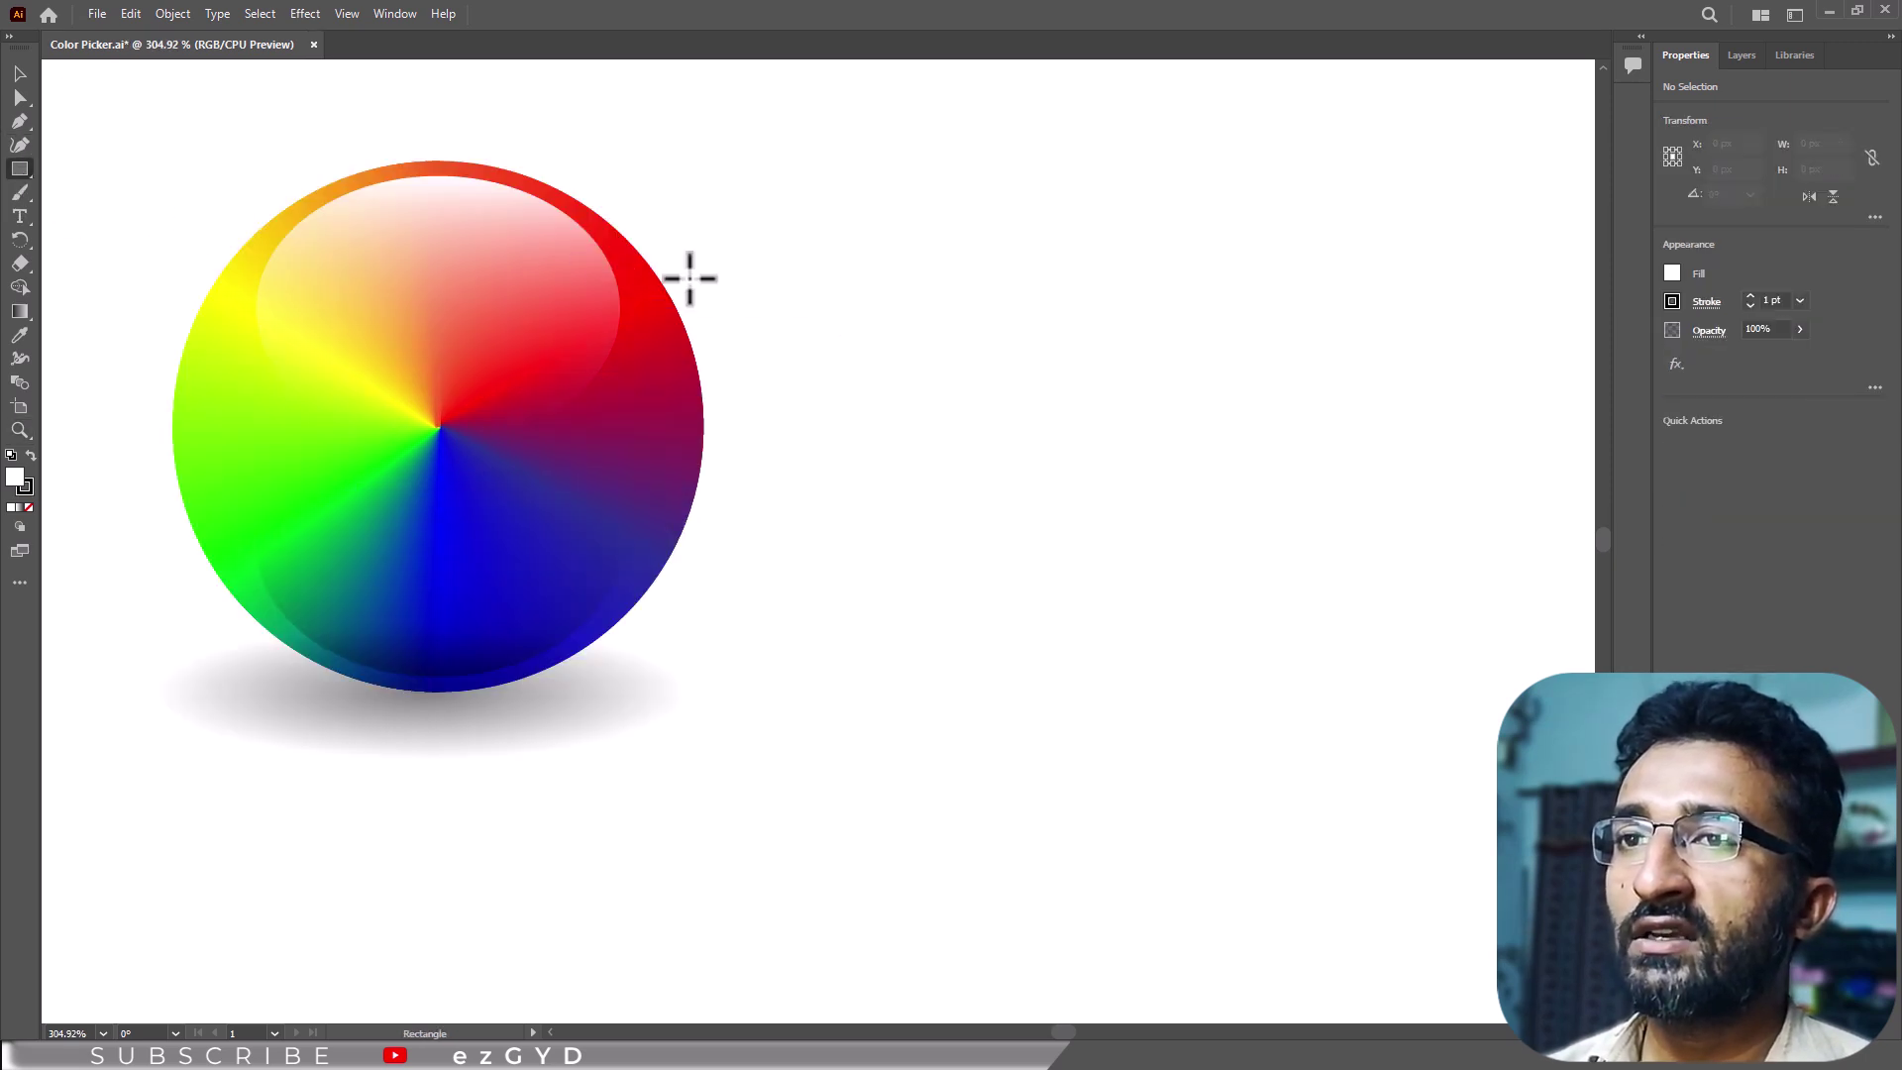
{"action": "mouse_move", "coordinate": [978, 427]}
{"action": "left_mouse_down"}
{"action": "mouse_move", "coordinate": [1002, 722]}
{"action": "mouse_move", "coordinate": [981, 747]}
{"action": "mouse_move", "coordinate": [977, 687]}
{"action": "mouse_move", "coordinate": [963, 703]}
{"action": "left_mouse_up"}
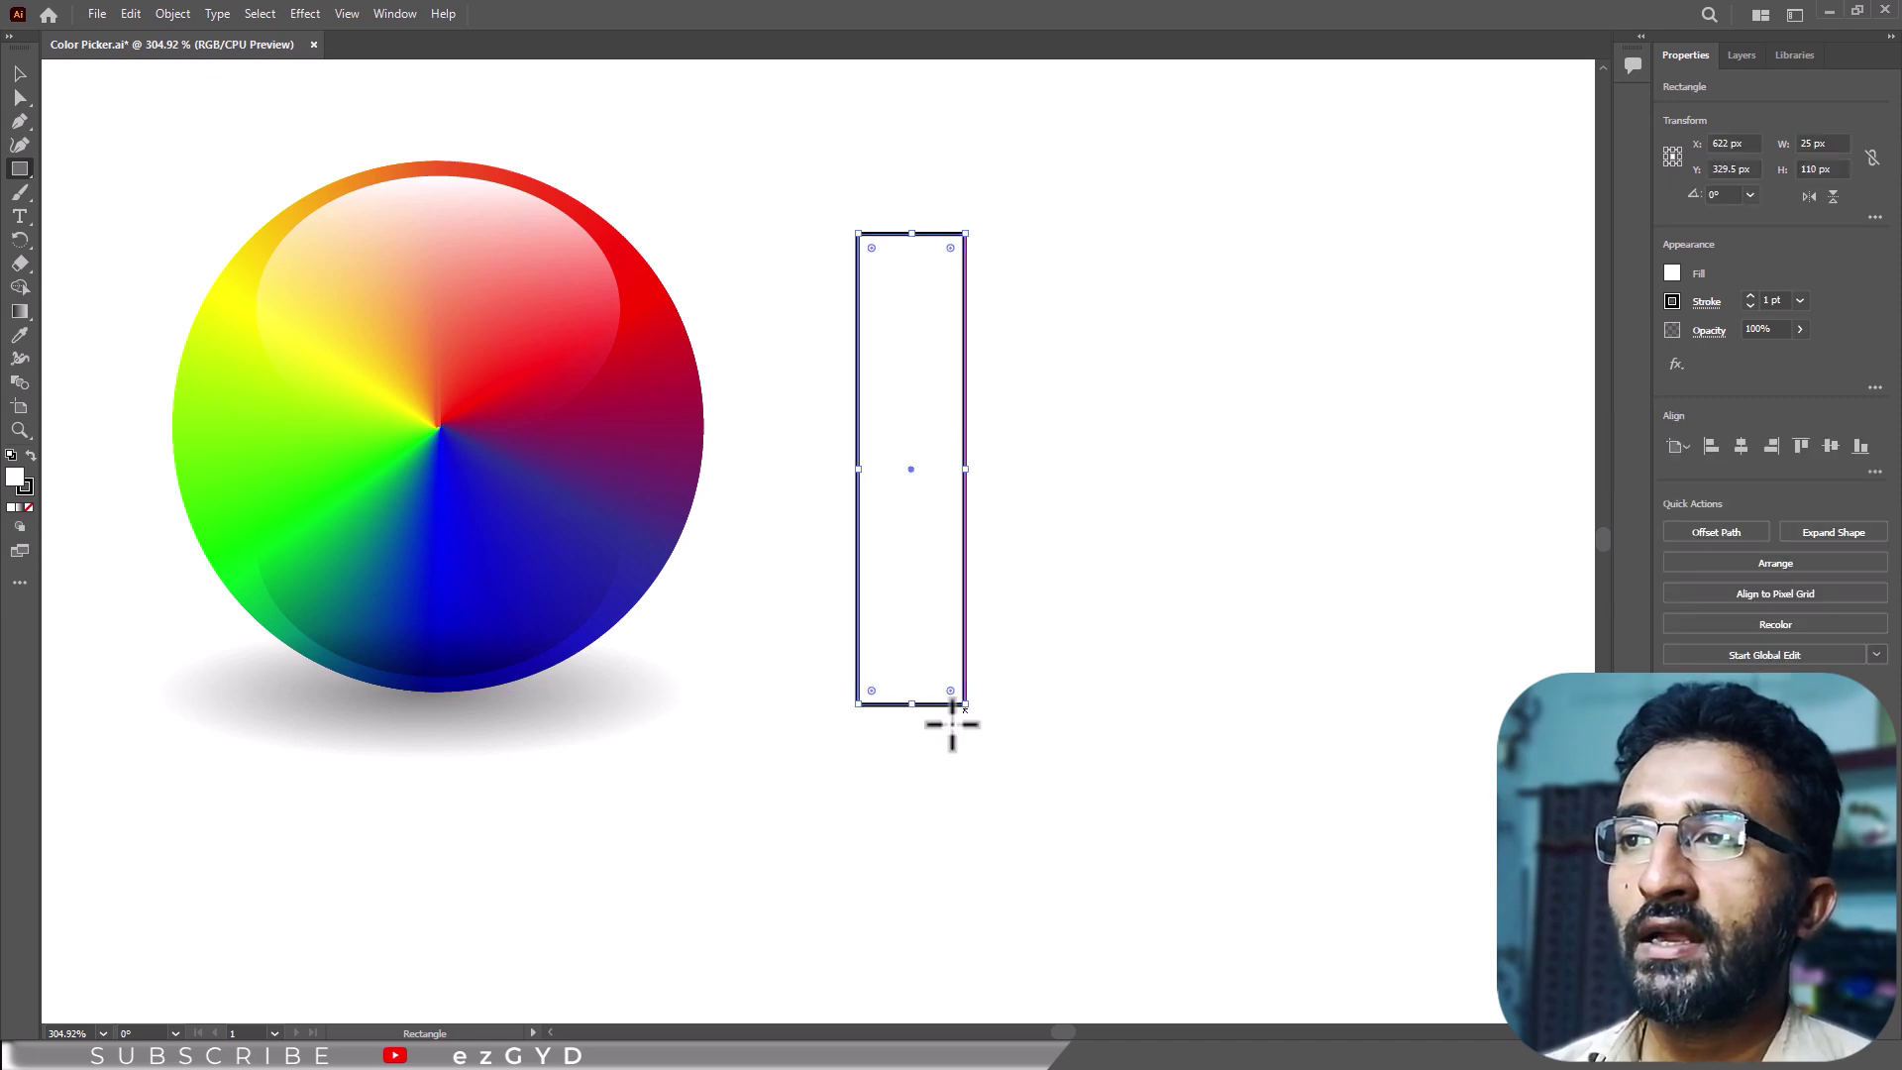
Step: Draw a smaller rectangle, 13 by 20 px, centred directly against the tall rectangle's lower edge
{"action": "left_click_drag", "start_coordinate": [1011, 816], "coordinate": [1000, 809]}
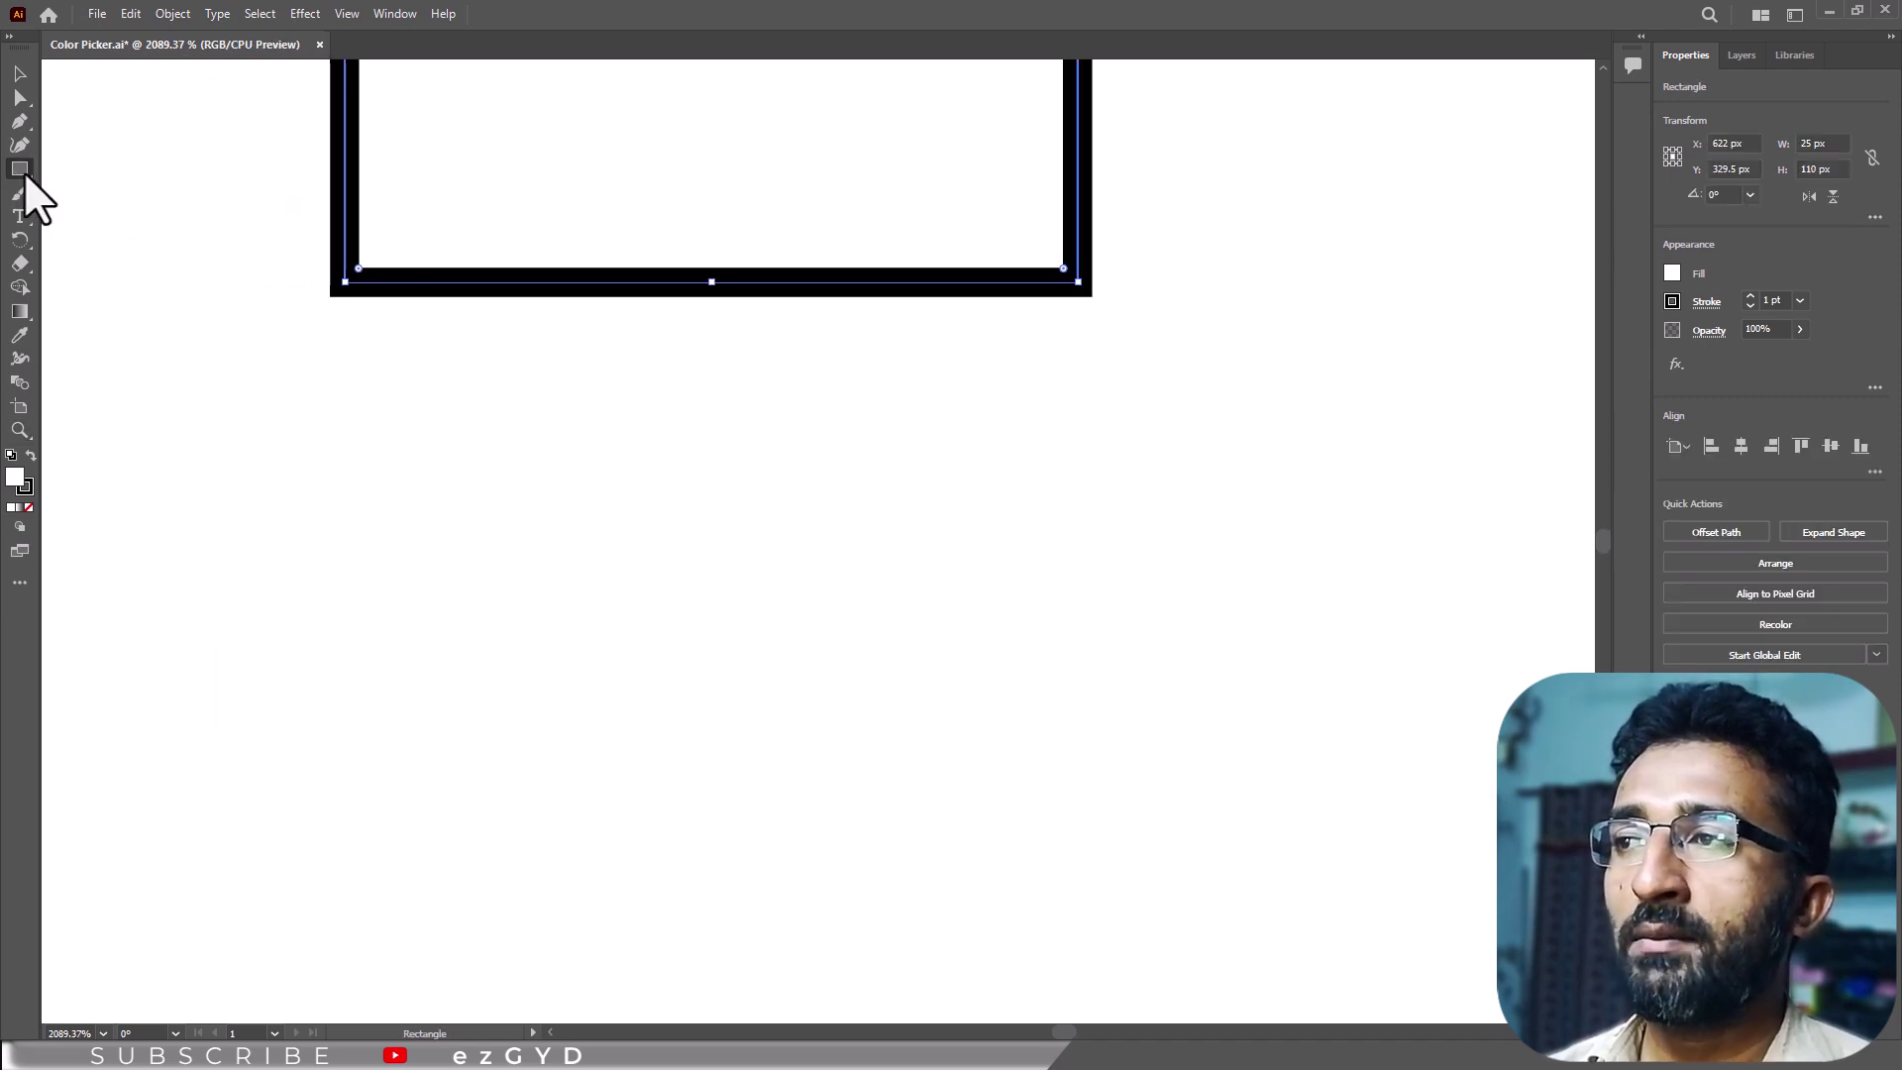
{"action": "mouse_move", "coordinate": [821, 519]}
{"action": "left_mouse_down"}
{"action": "mouse_move", "coordinate": [959, 577]}
{"action": "mouse_move", "coordinate": [948, 870]}
{"action": "left_mouse_up"}
{"action": "key", "text": "v"}
{"action": "left_click_drag", "start_coordinate": [960, 576], "coordinate": [899, 581]}
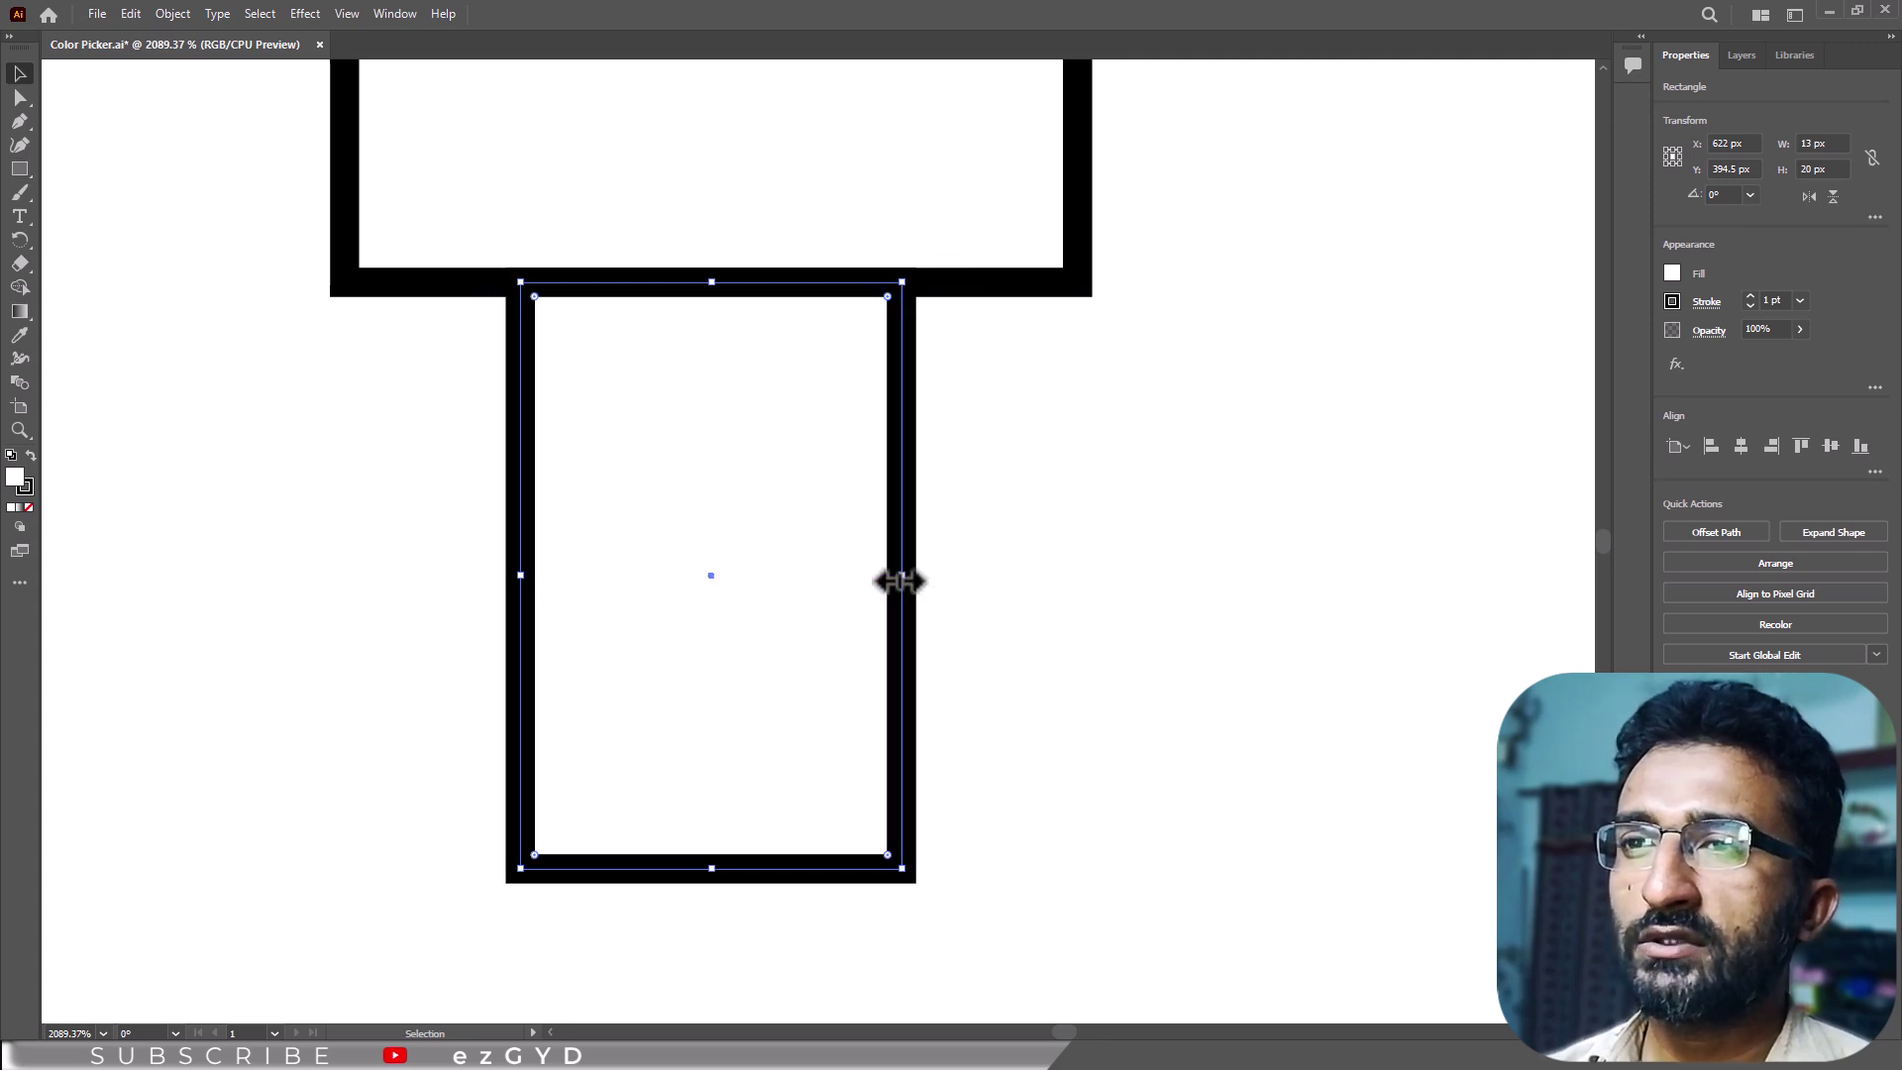
Step: Unite the two rectangles into one shape and apply Round Corners with a 3 px radius
{"action": "left_click_drag", "start_coordinate": [1189, 203], "coordinate": [785, 472]}
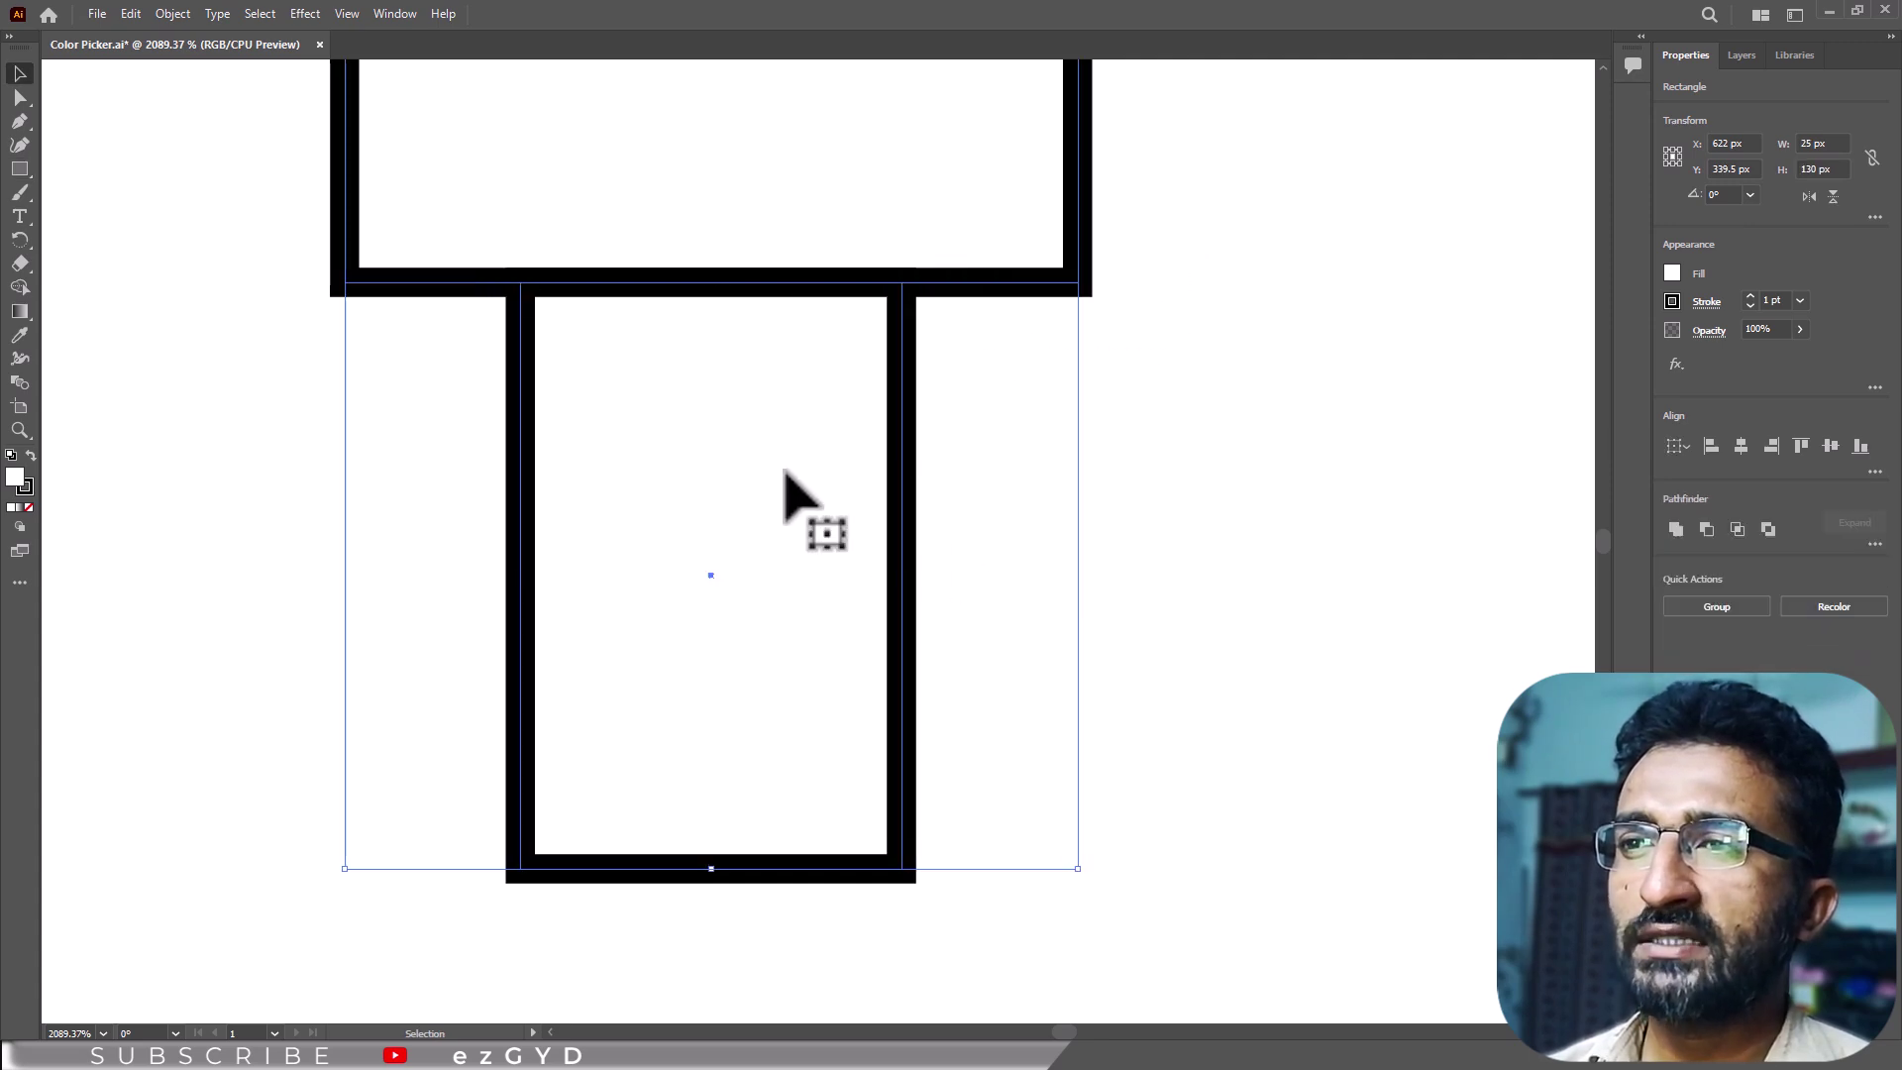
{"action": "left_click", "coordinate": [1675, 529]}
{"action": "left_click", "coordinate": [307, 16]}
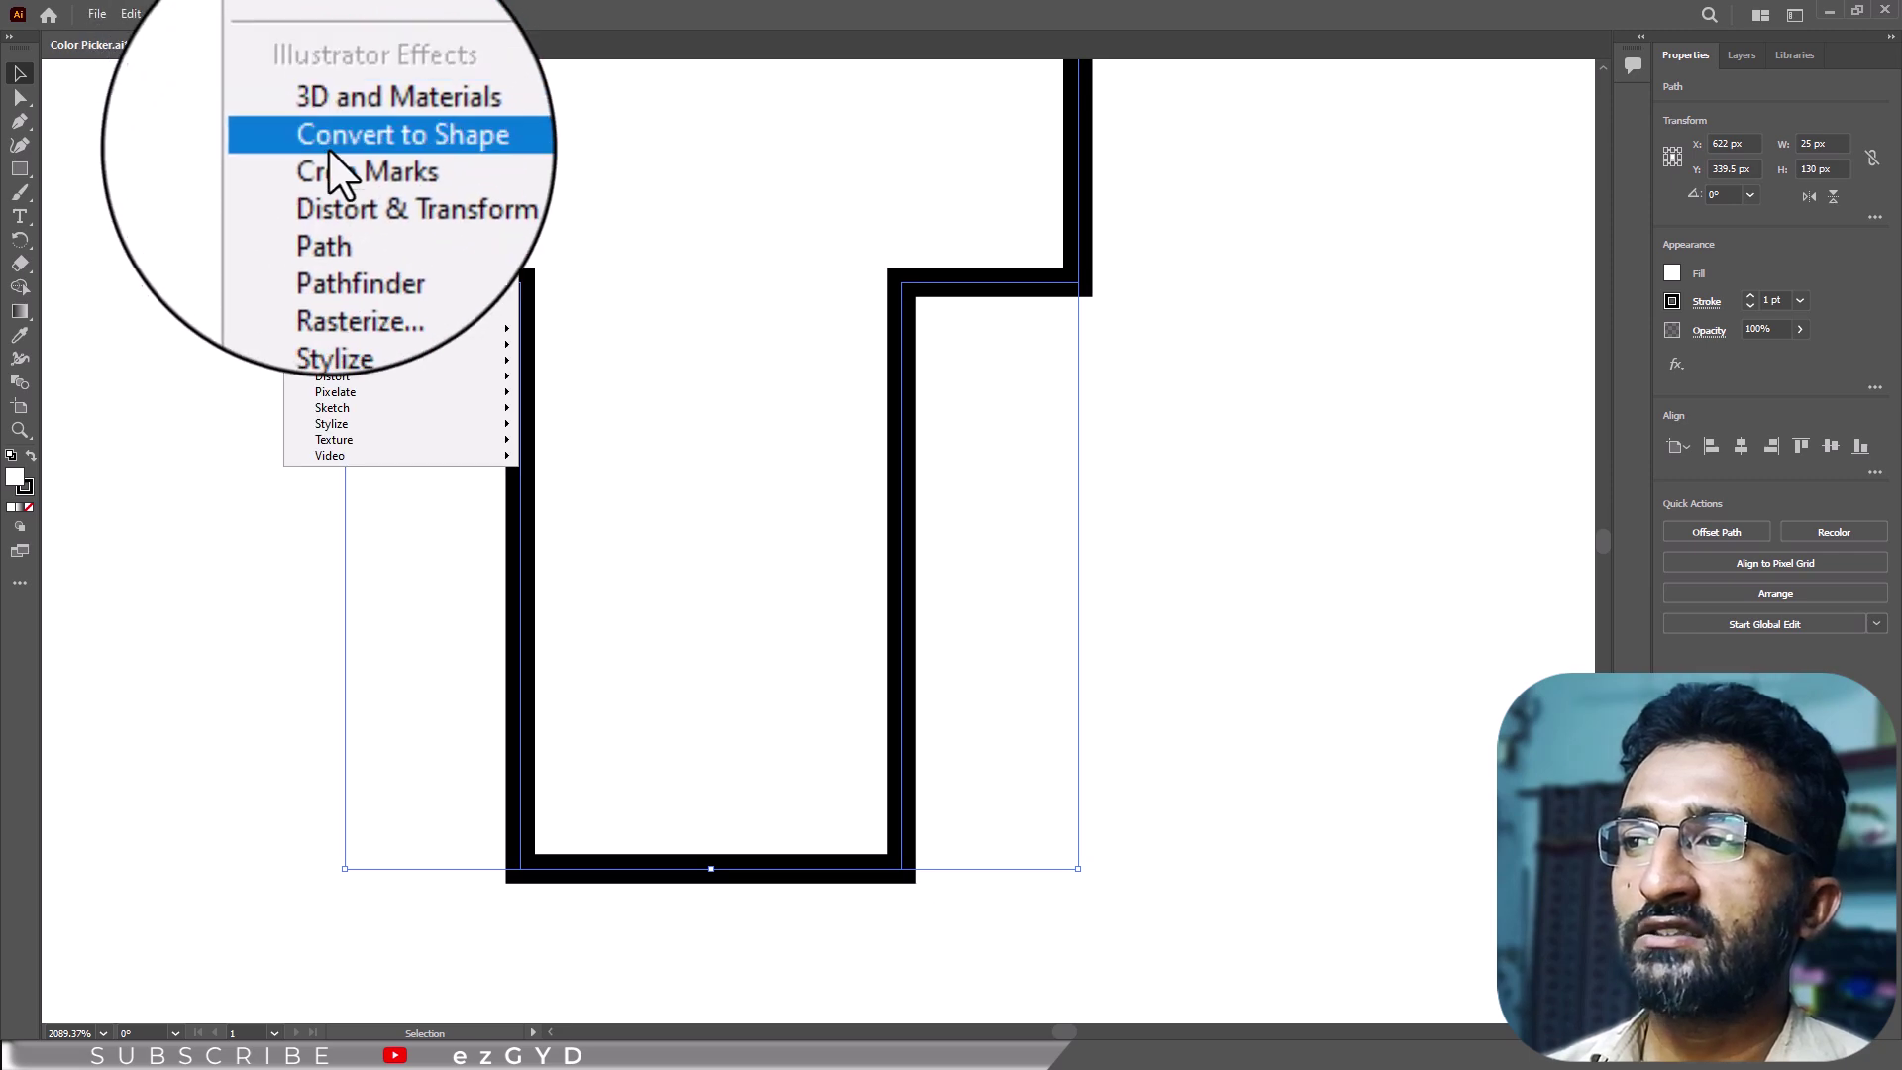
{"action": "mouse_move", "coordinate": [332, 238]}
{"action": "left_click", "coordinate": [594, 332]}
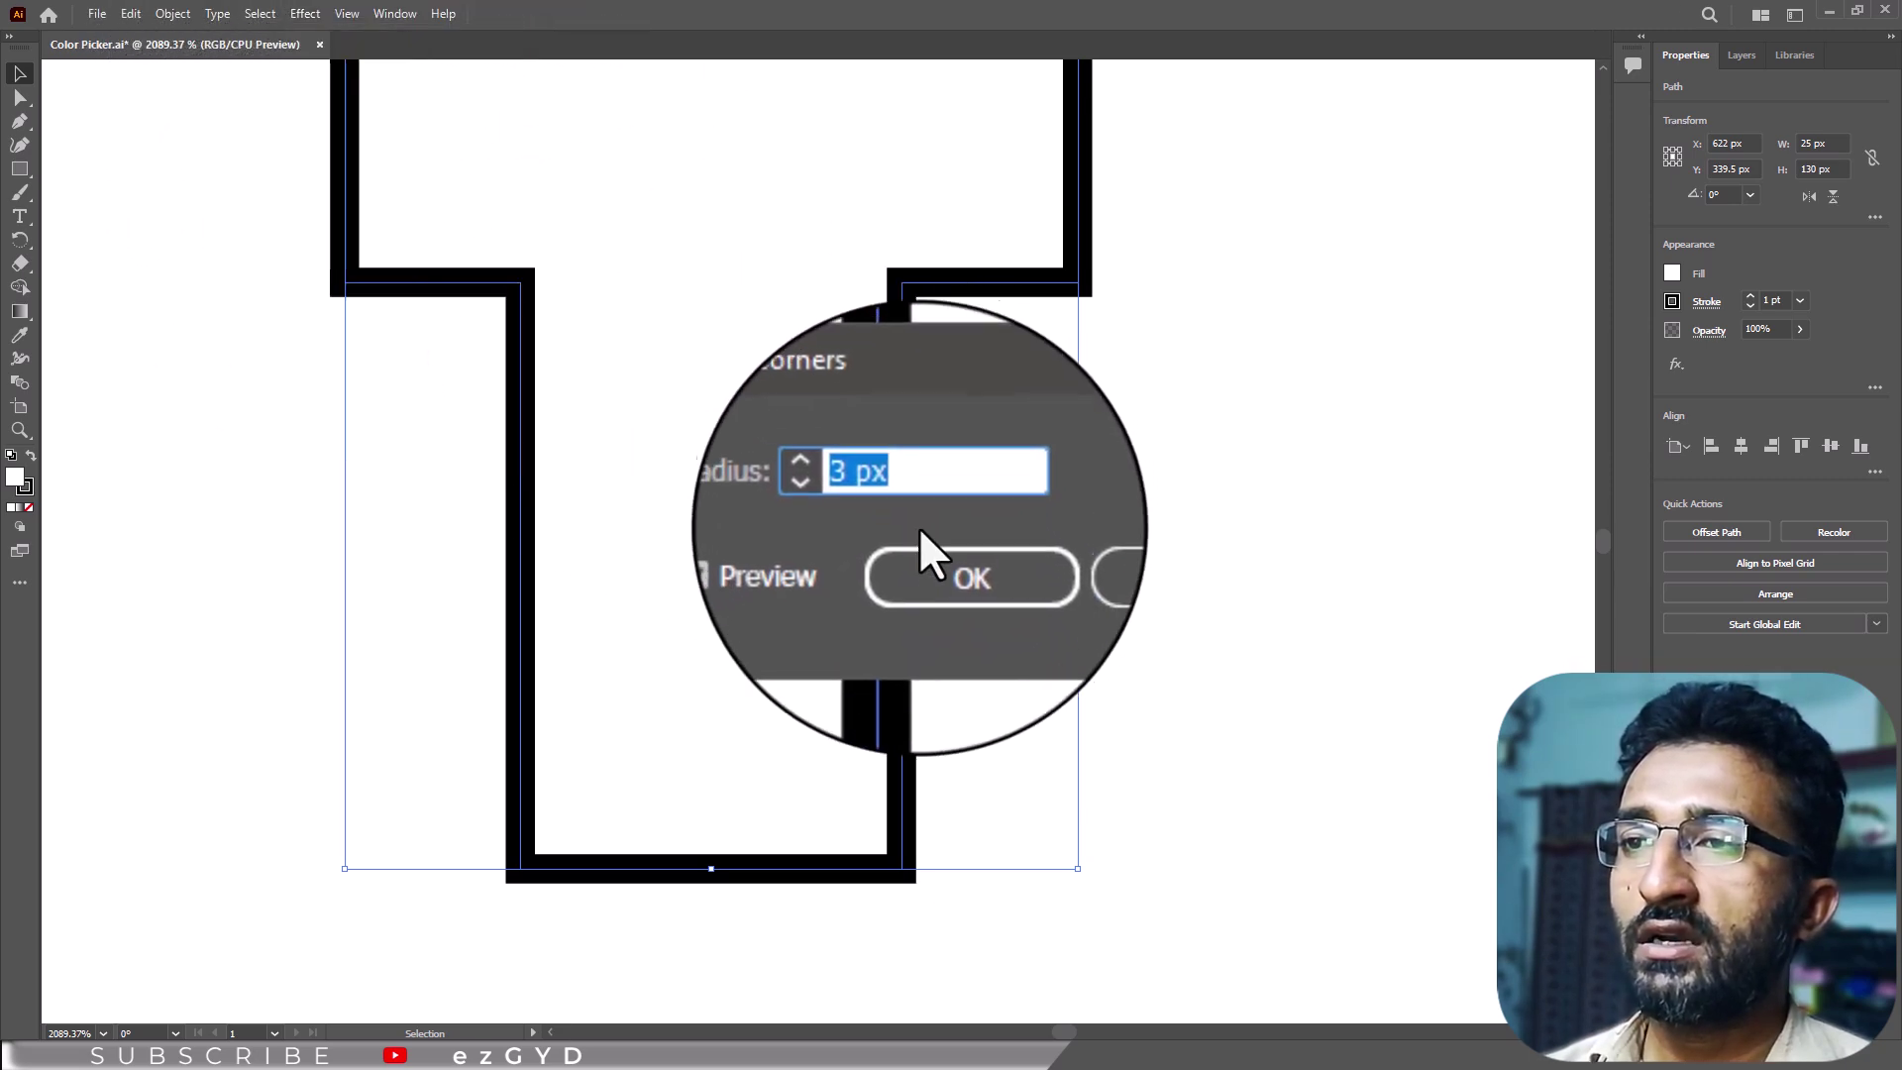
{"action": "left_click", "coordinate": [931, 545]}
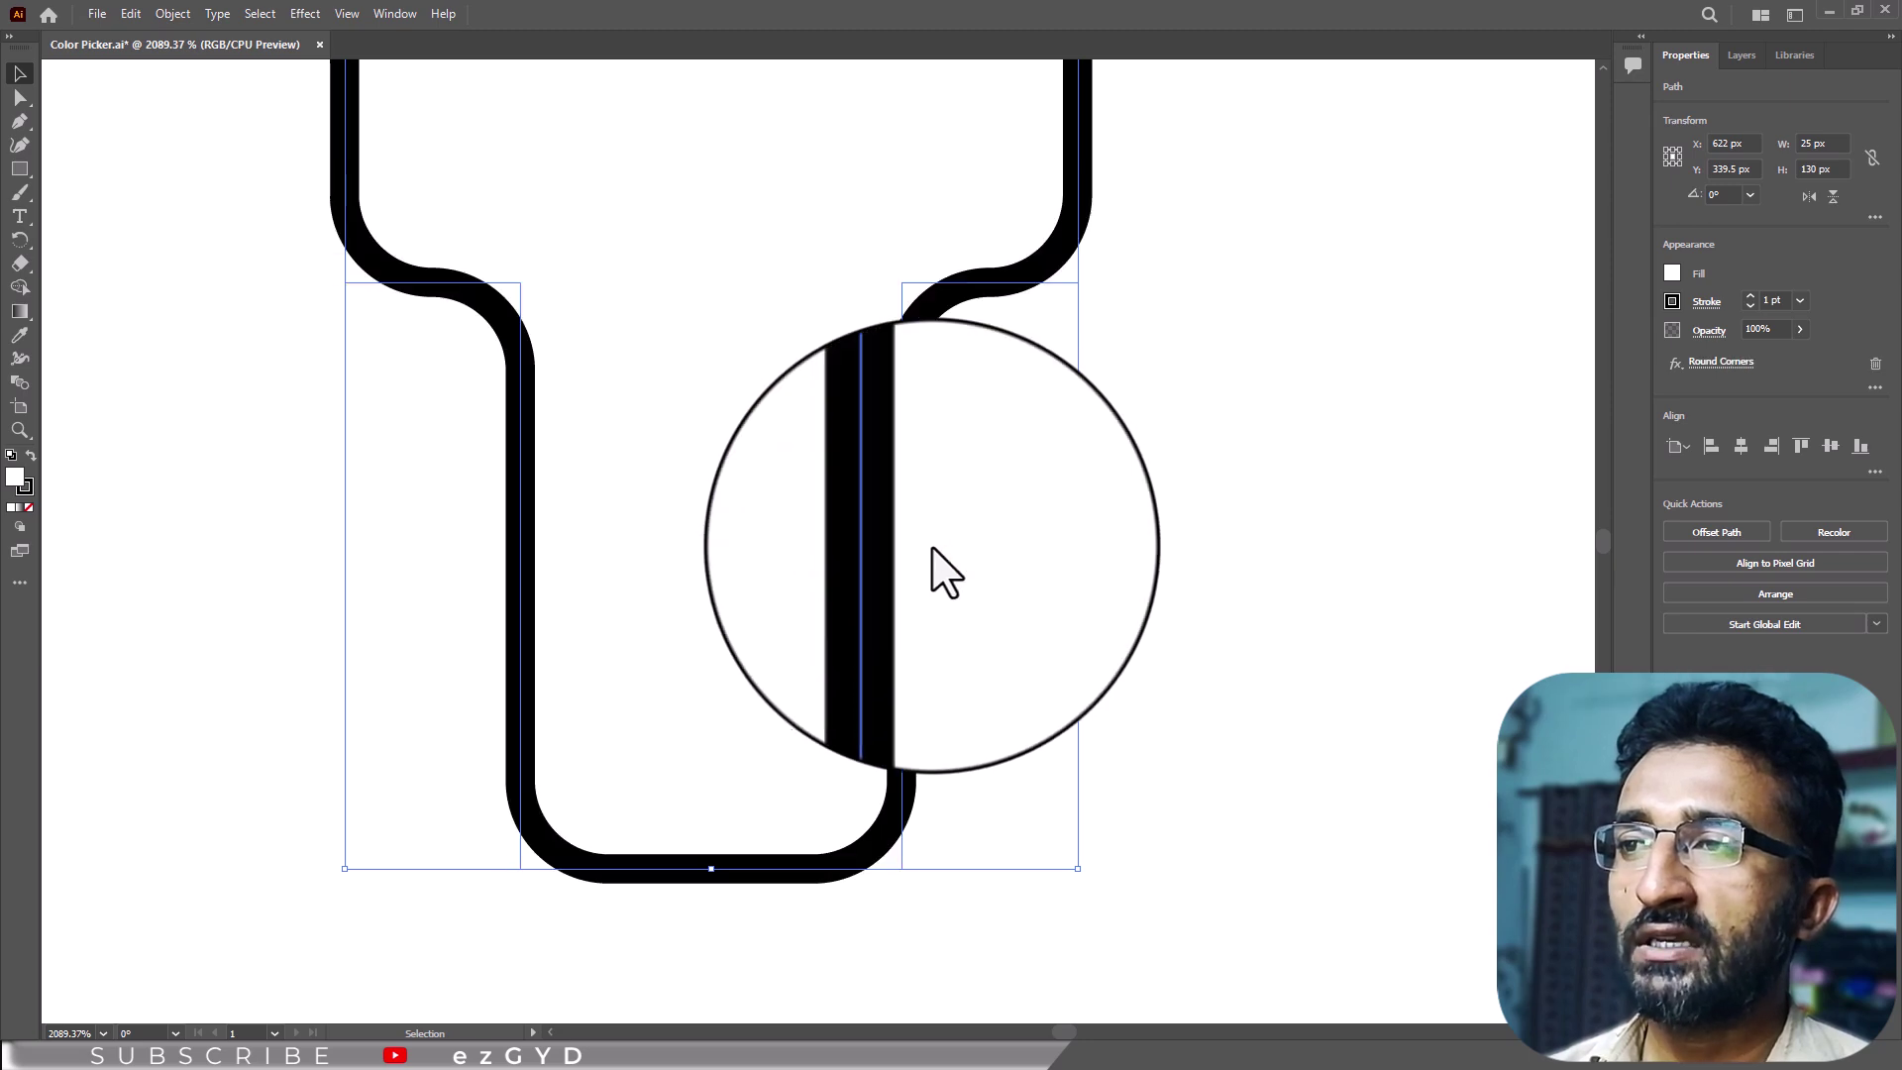
Step: Expand the rounded shape's appearance, copy it and paste the copy in front
{"action": "left_click", "coordinate": [174, 15]}
{"action": "left_click", "coordinate": [198, 129]}
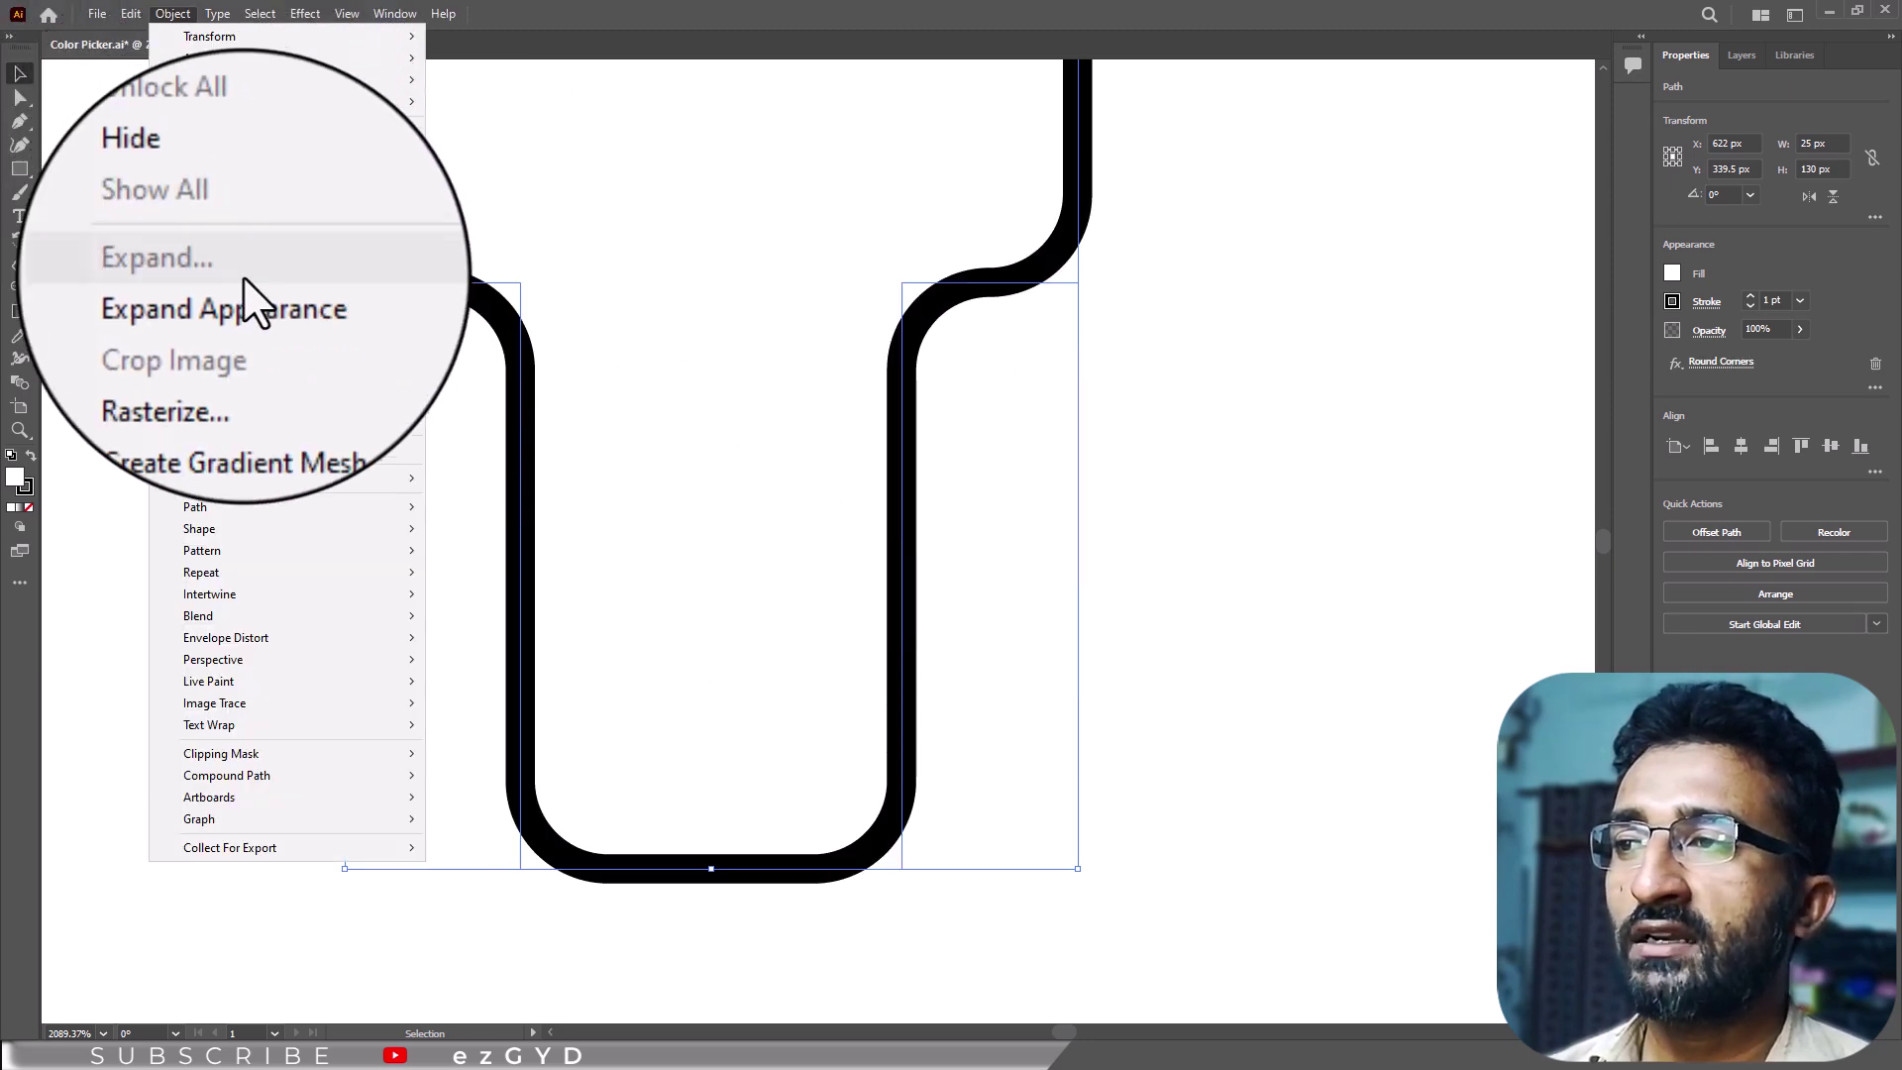
{"action": "left_click", "coordinate": [137, 18]}
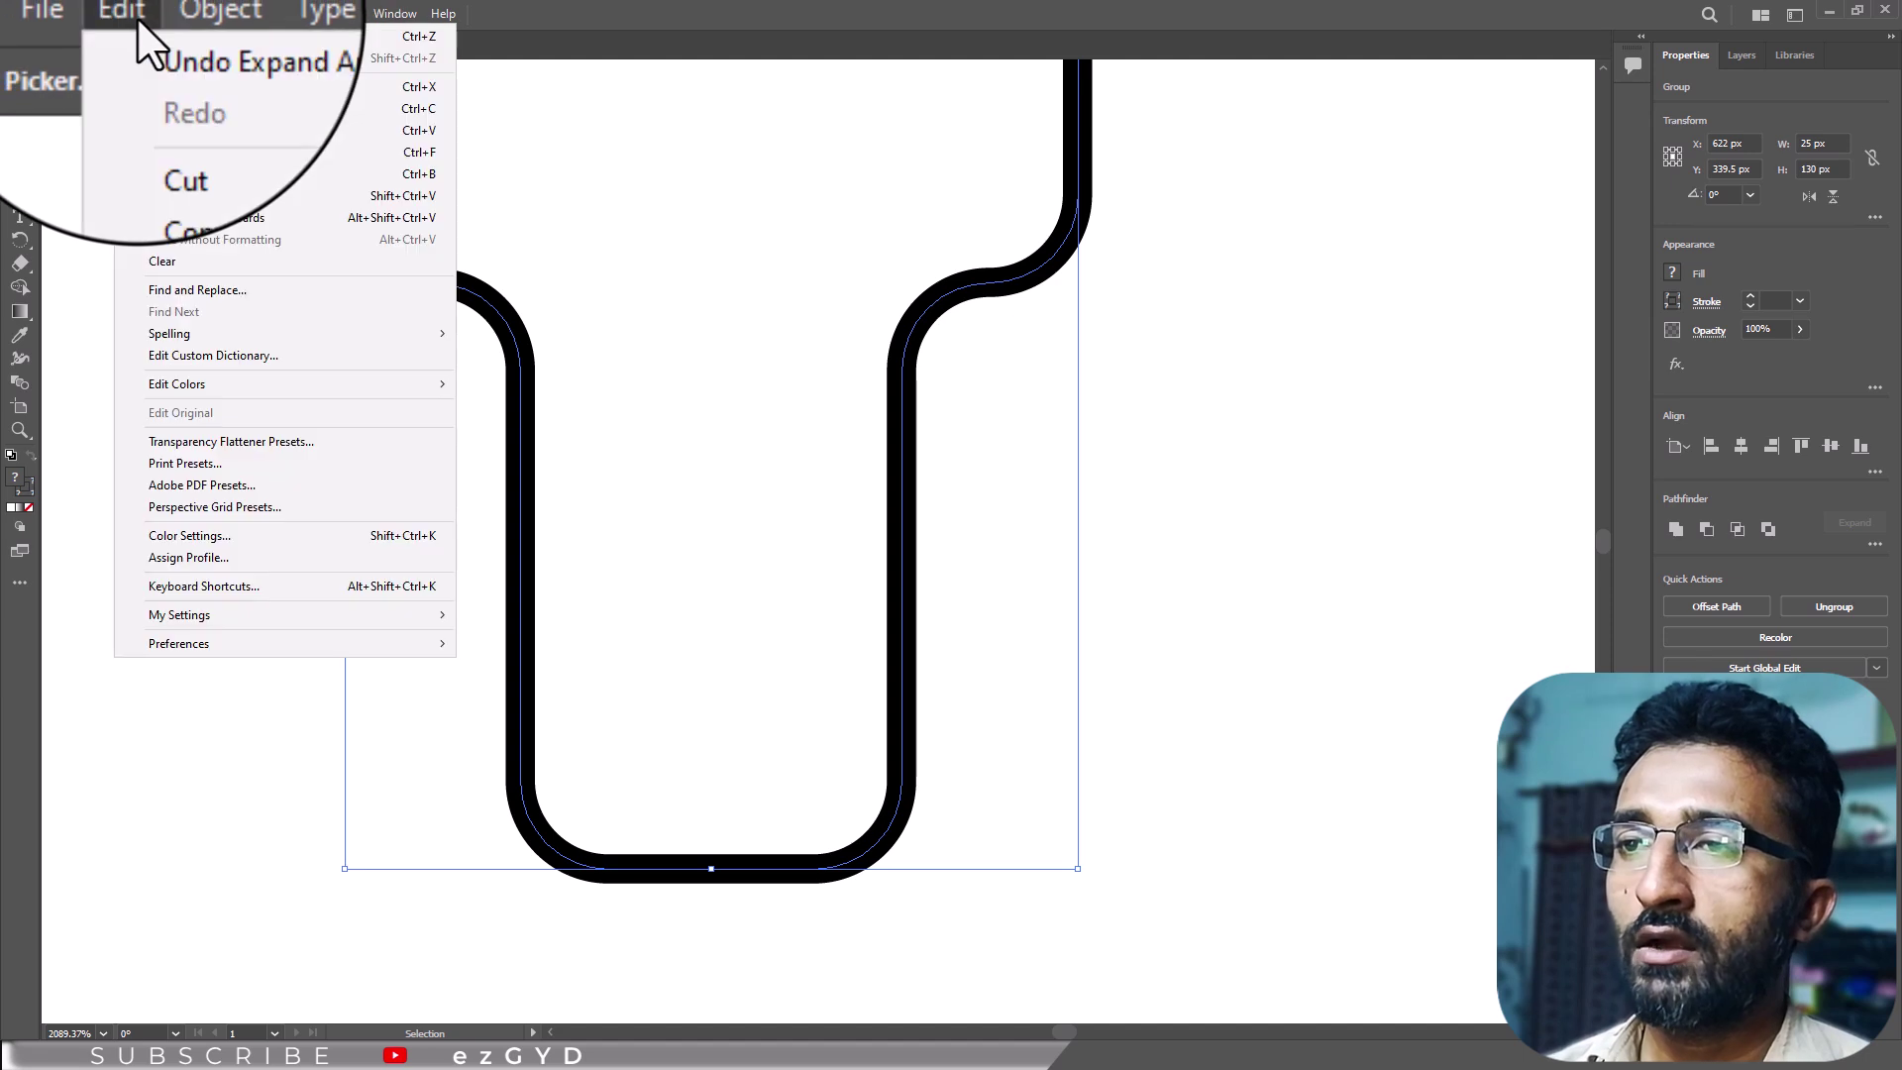
{"action": "left_click", "coordinate": [168, 108]}
{"action": "left_click", "coordinate": [132, 15]}
{"action": "left_click", "coordinate": [186, 153]}
Step: Draw a 41 by 23 px rectangle over the narrow tip and intersect it with the pasted copy
{"action": "left_click", "coordinate": [20, 169]}
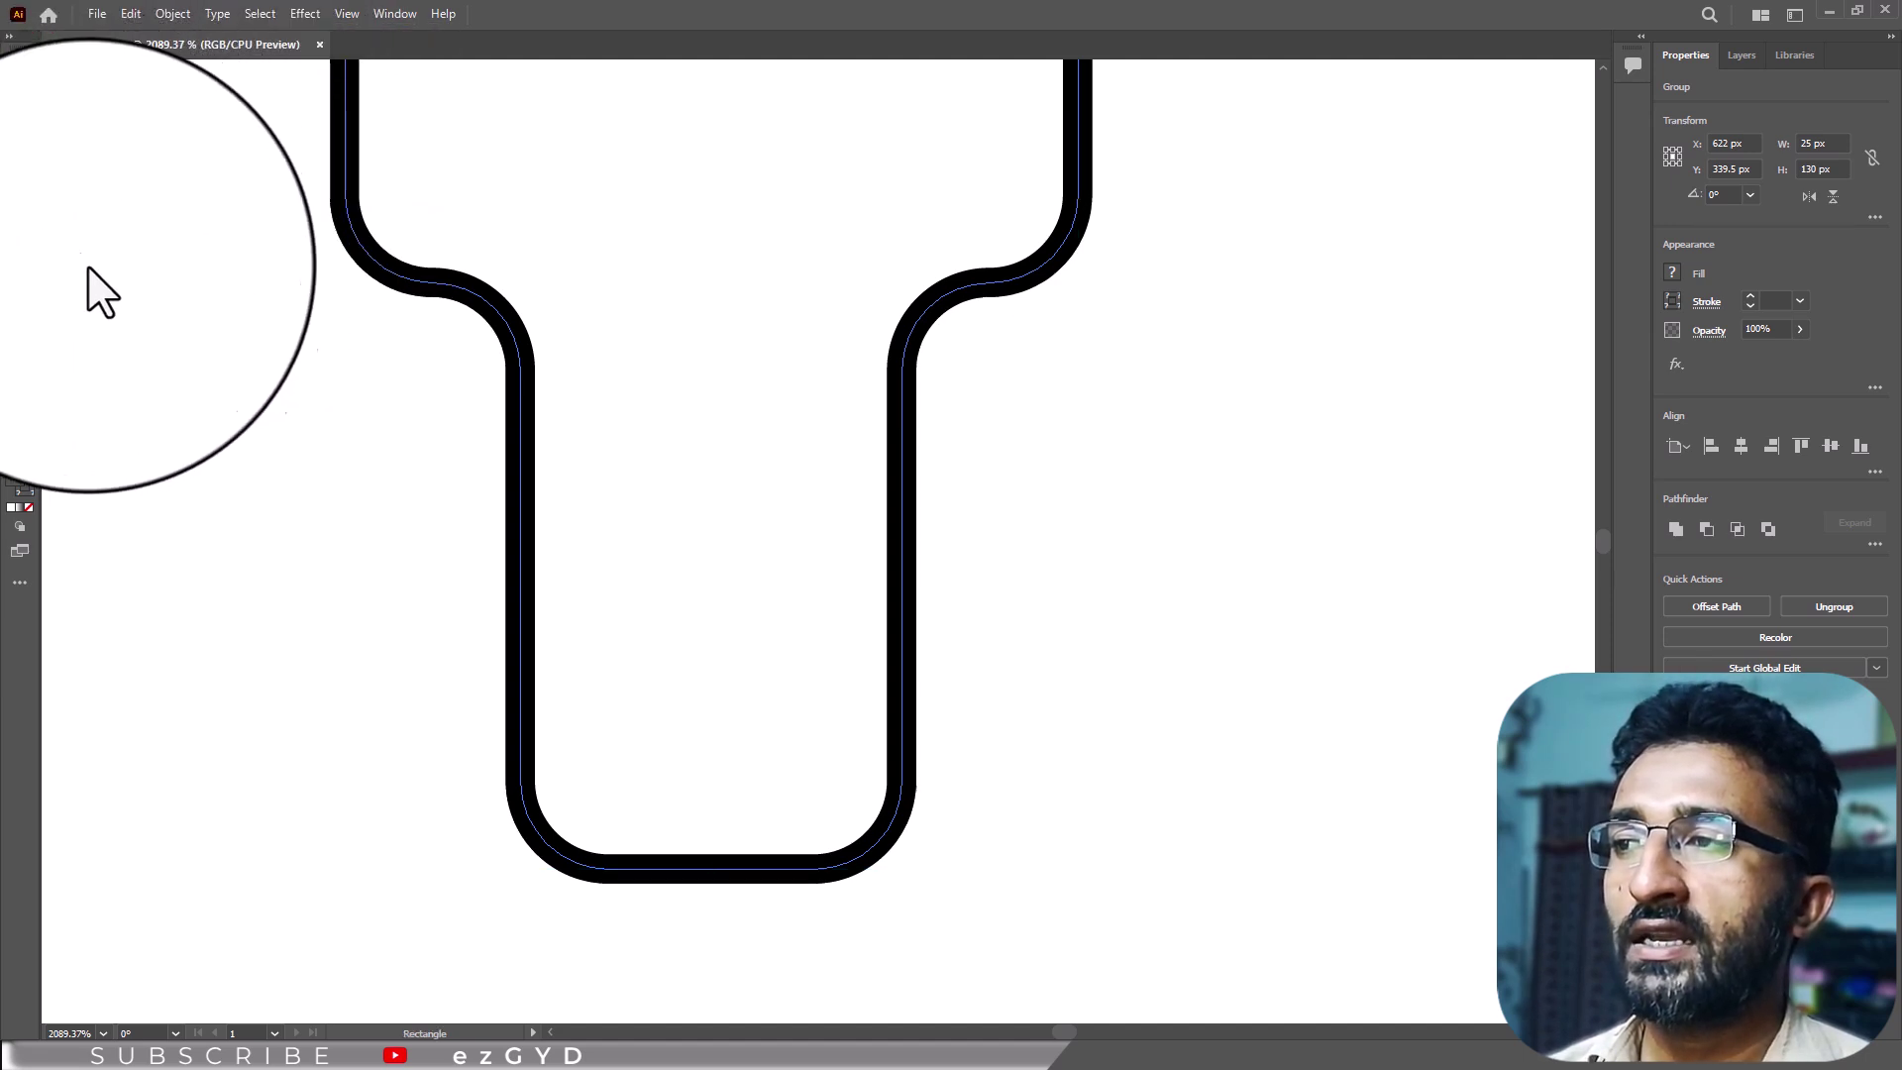
{"action": "mouse_move", "coordinate": [139, 956]}
{"action": "left_mouse_down"}
{"action": "mouse_move", "coordinate": [1228, 658]}
{"action": "mouse_move", "coordinate": [1346, 283]}
{"action": "left_mouse_up"}
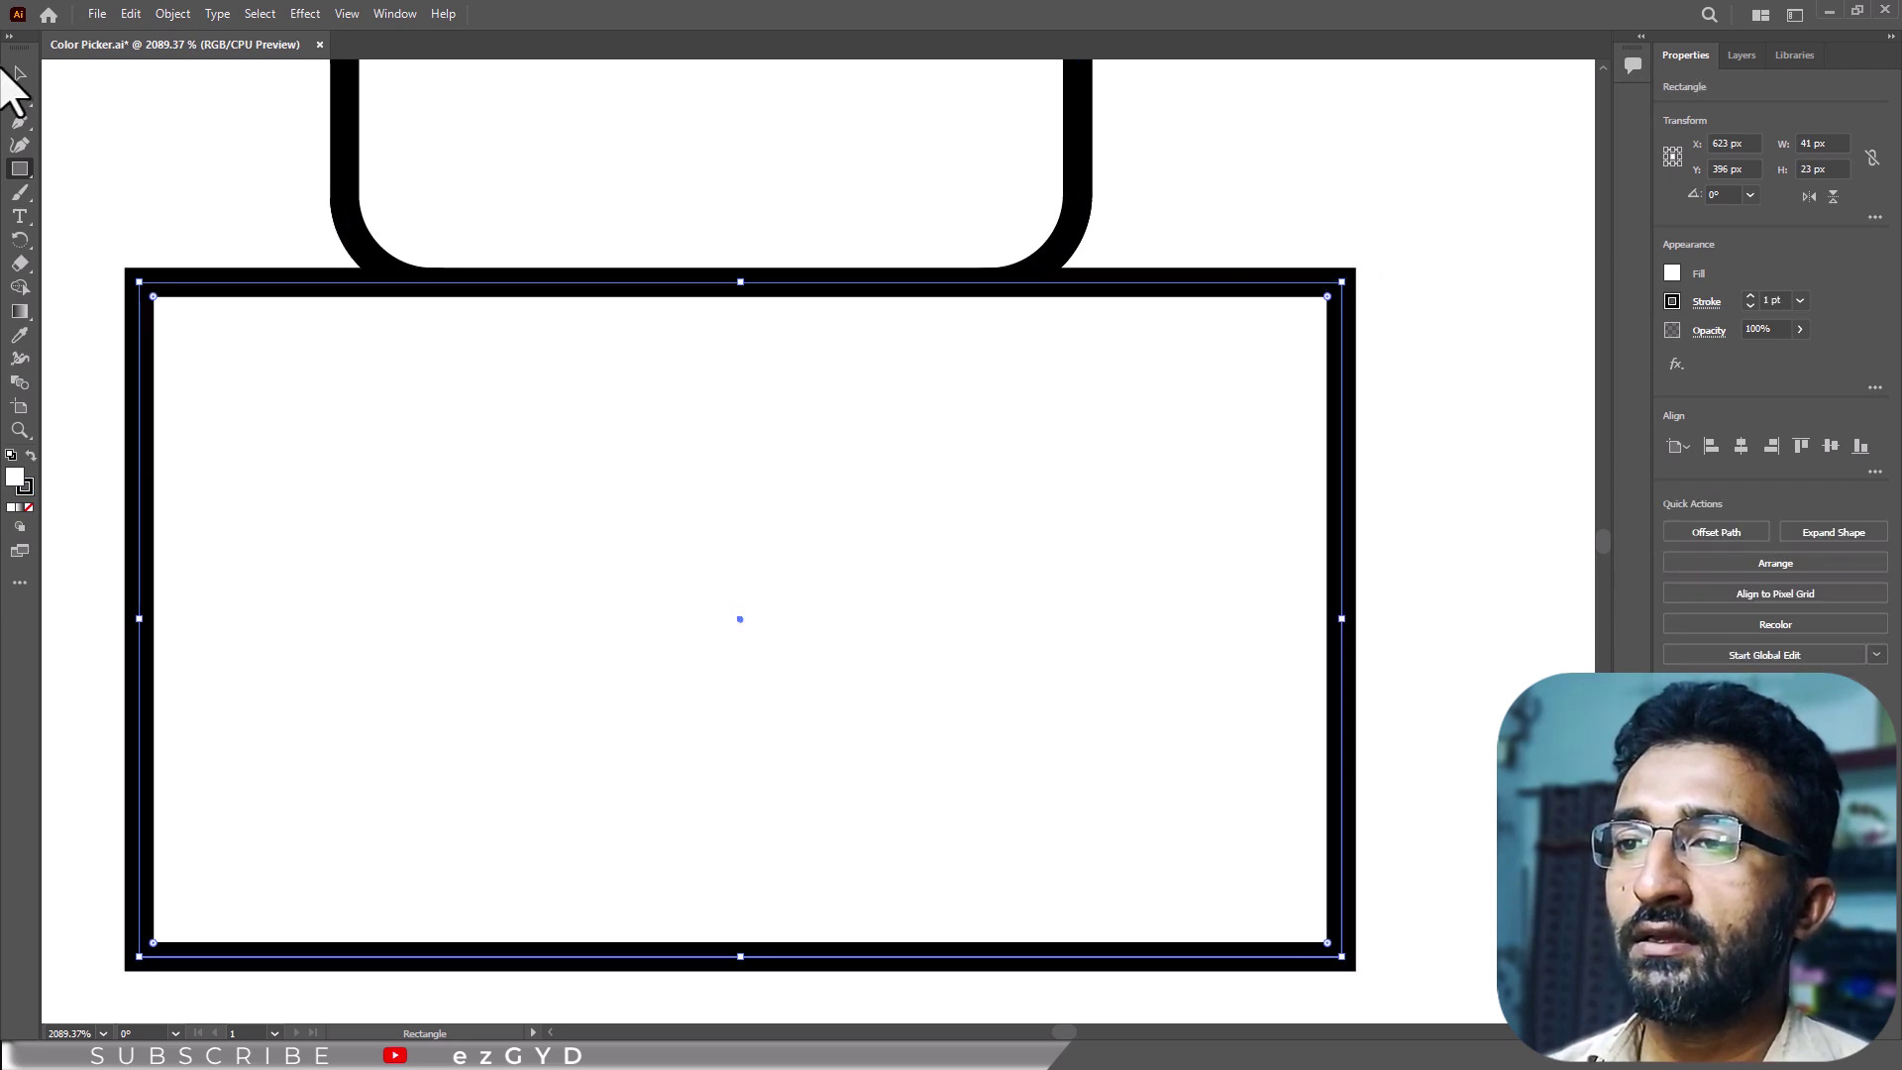
{"action": "left_click", "coordinate": [343, 213], "text": "shift"}
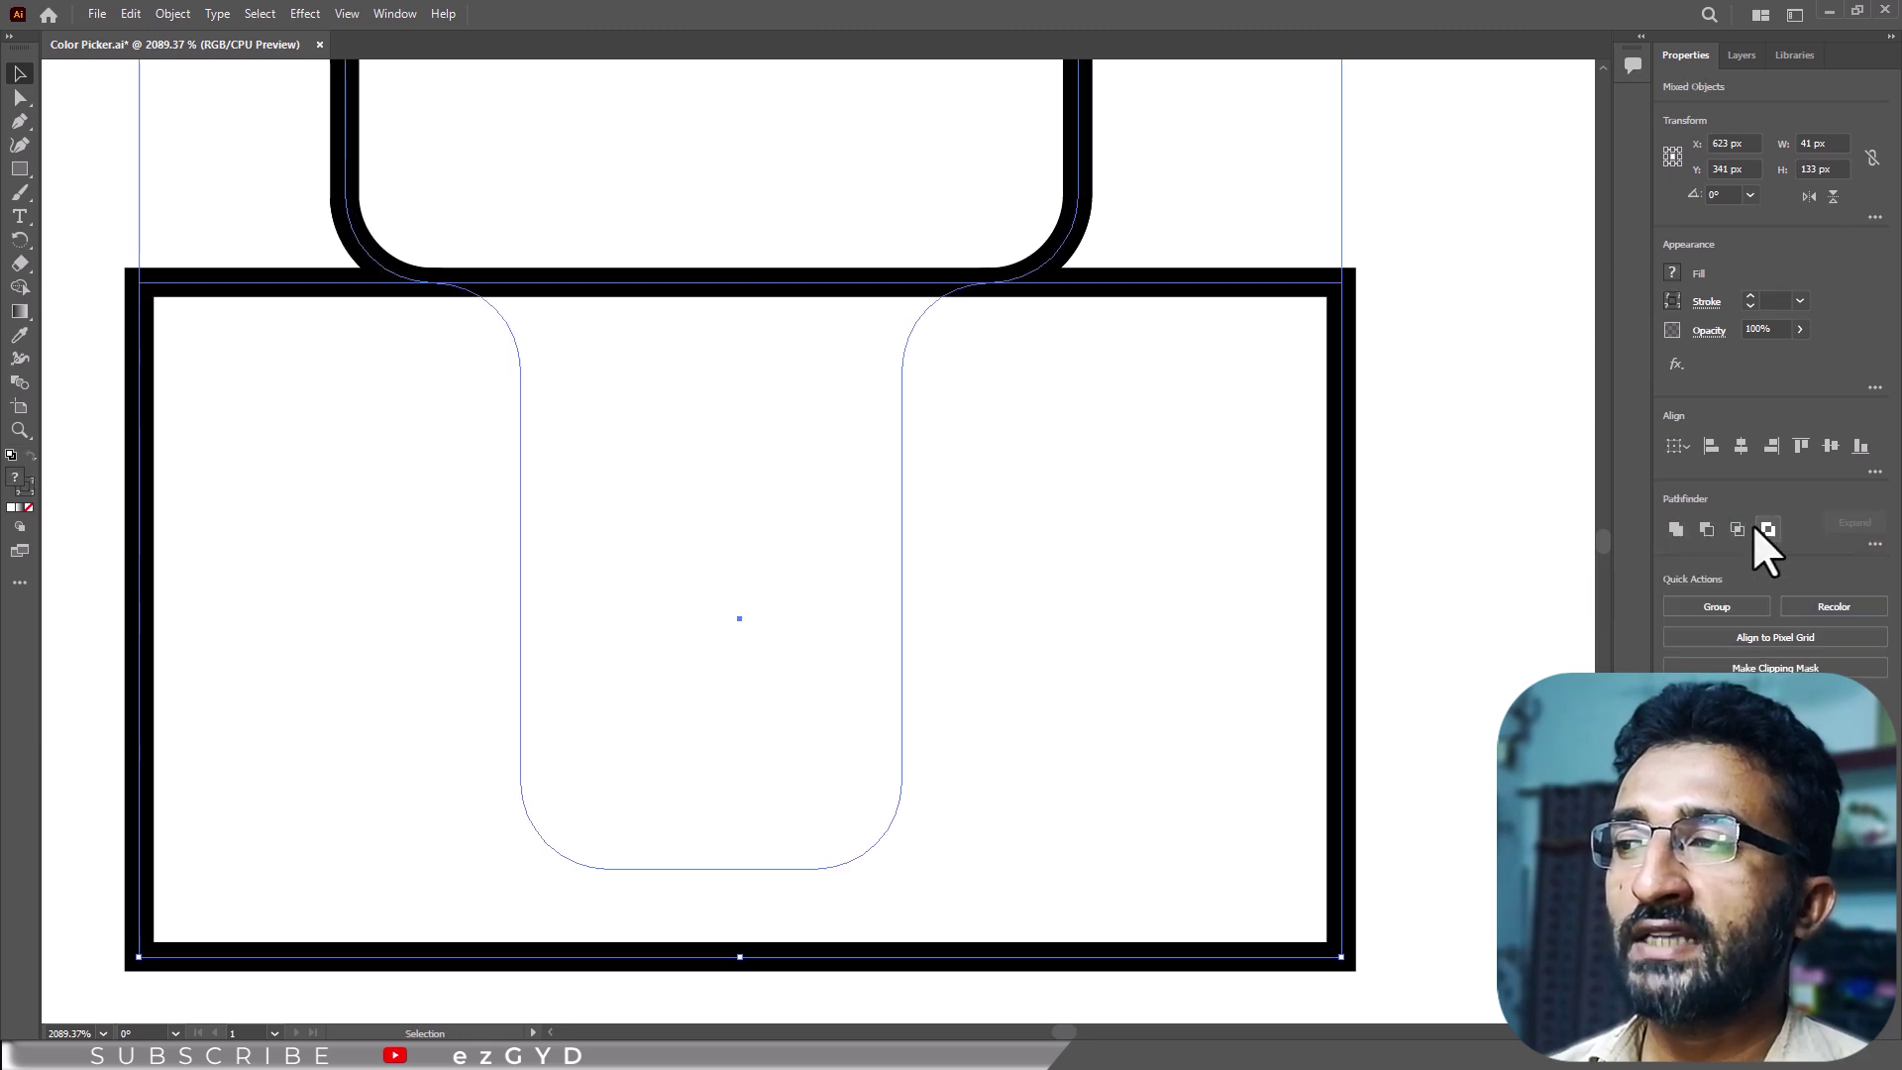
{"action": "left_click", "coordinate": [1736, 528]}
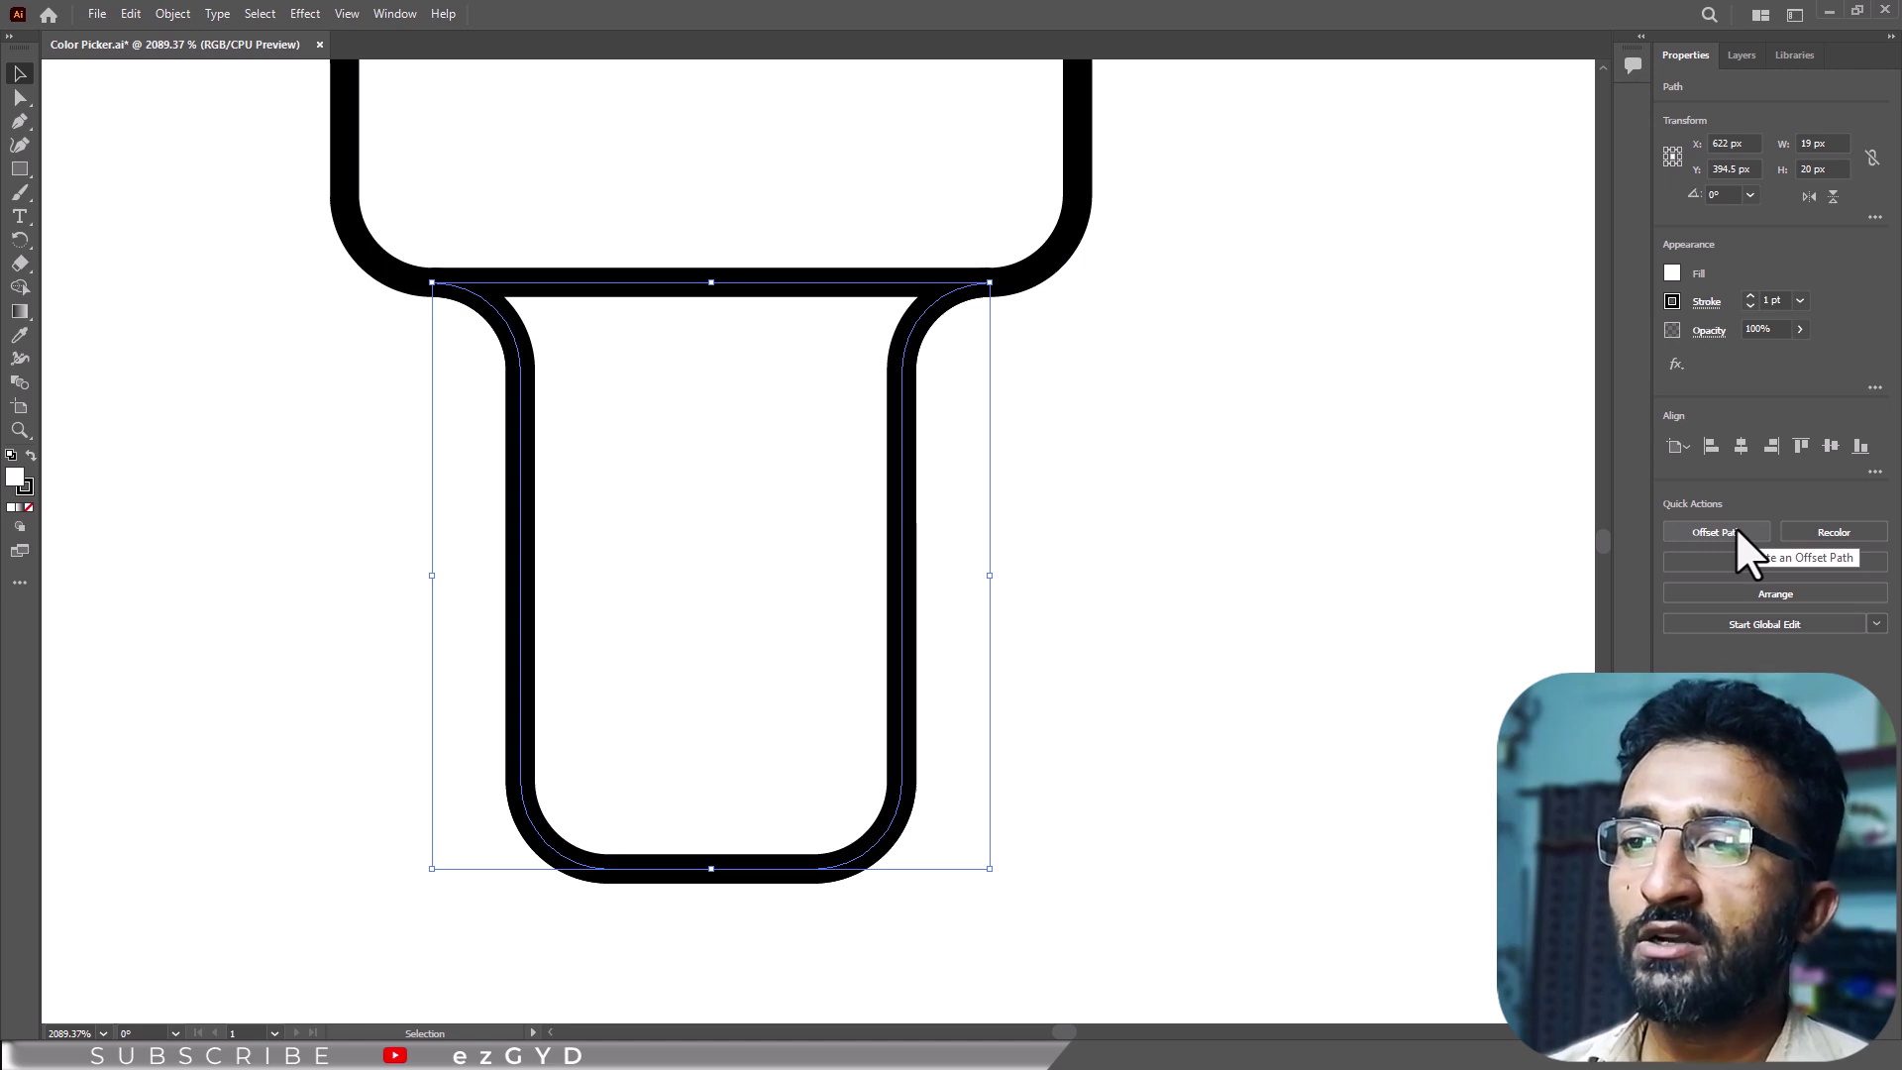
Step: Draw a 45 by 17 px rectangle across the upper end of the tube and set its fill to None
{"action": "left_click_drag", "start_coordinate": [412, 212], "coordinate": [1075, 468]}
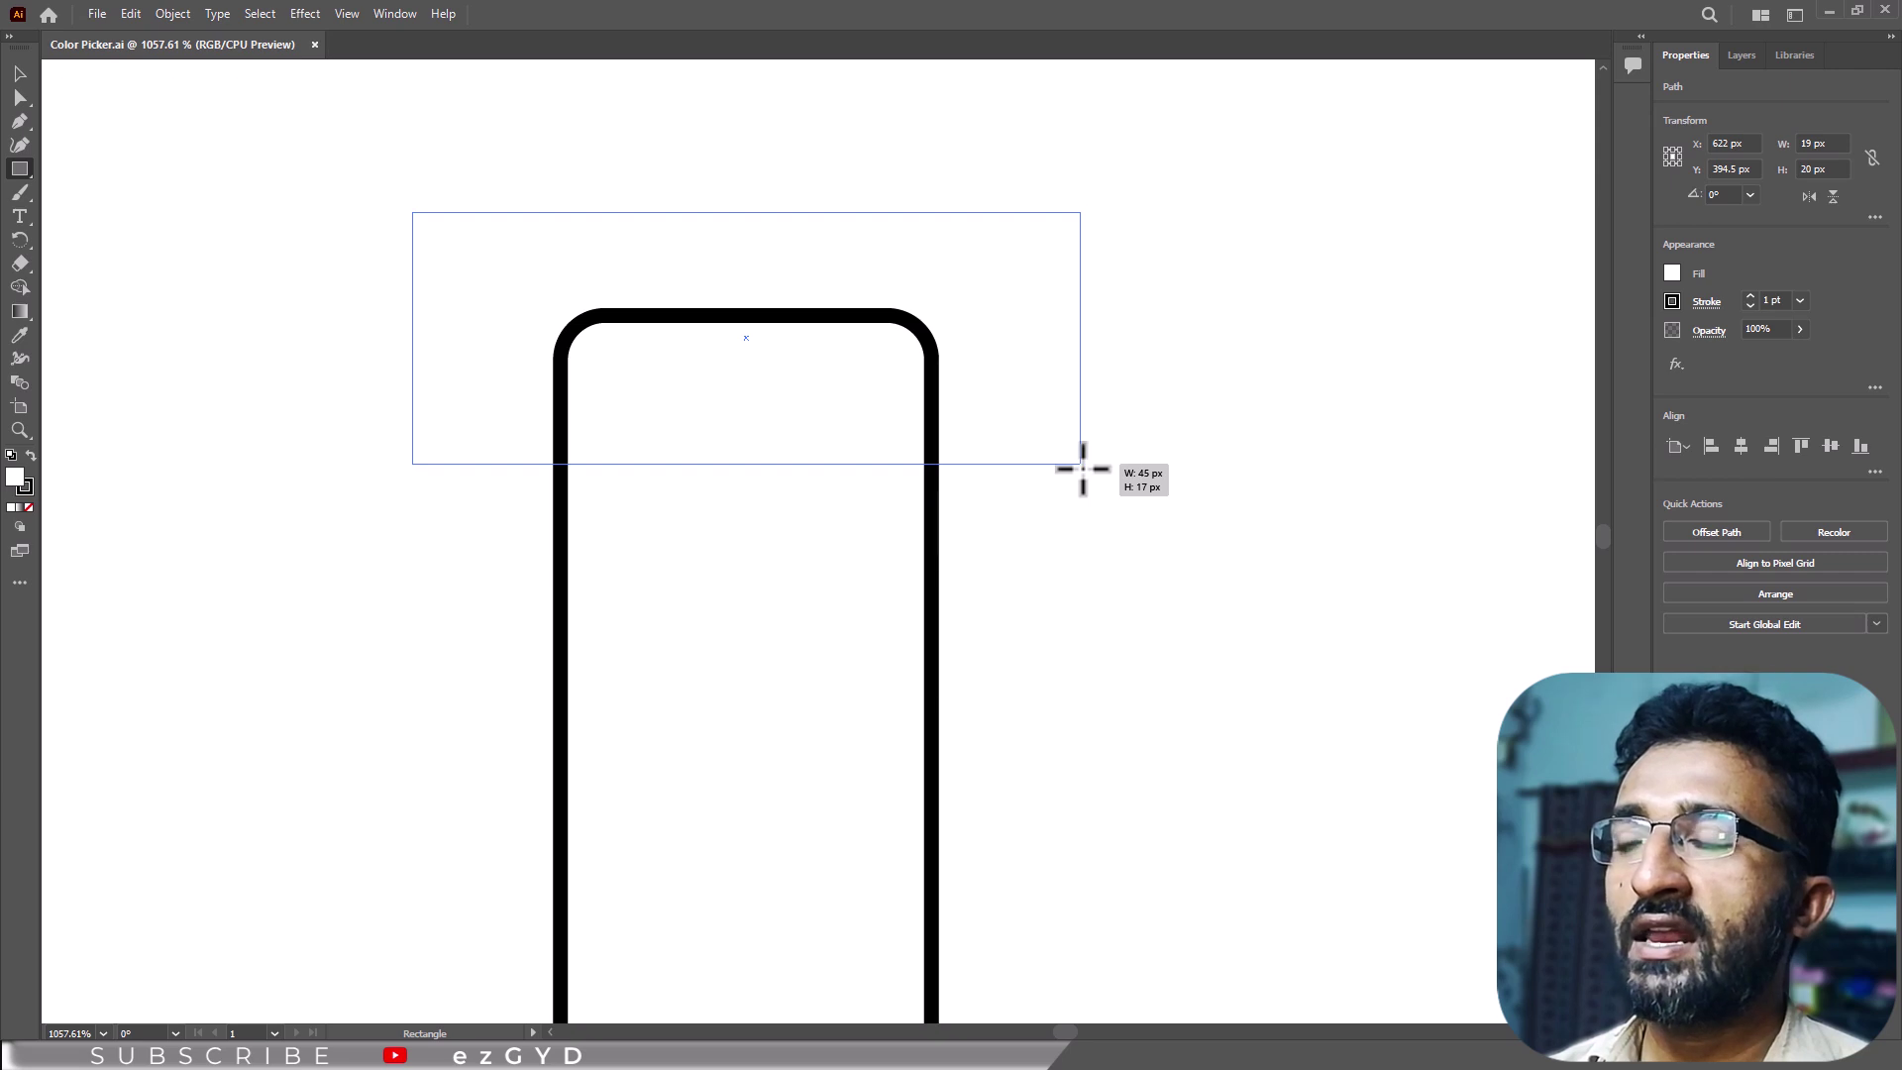
{"action": "left_click_drag", "start_coordinate": [1082, 467], "coordinate": [1082, 465]}
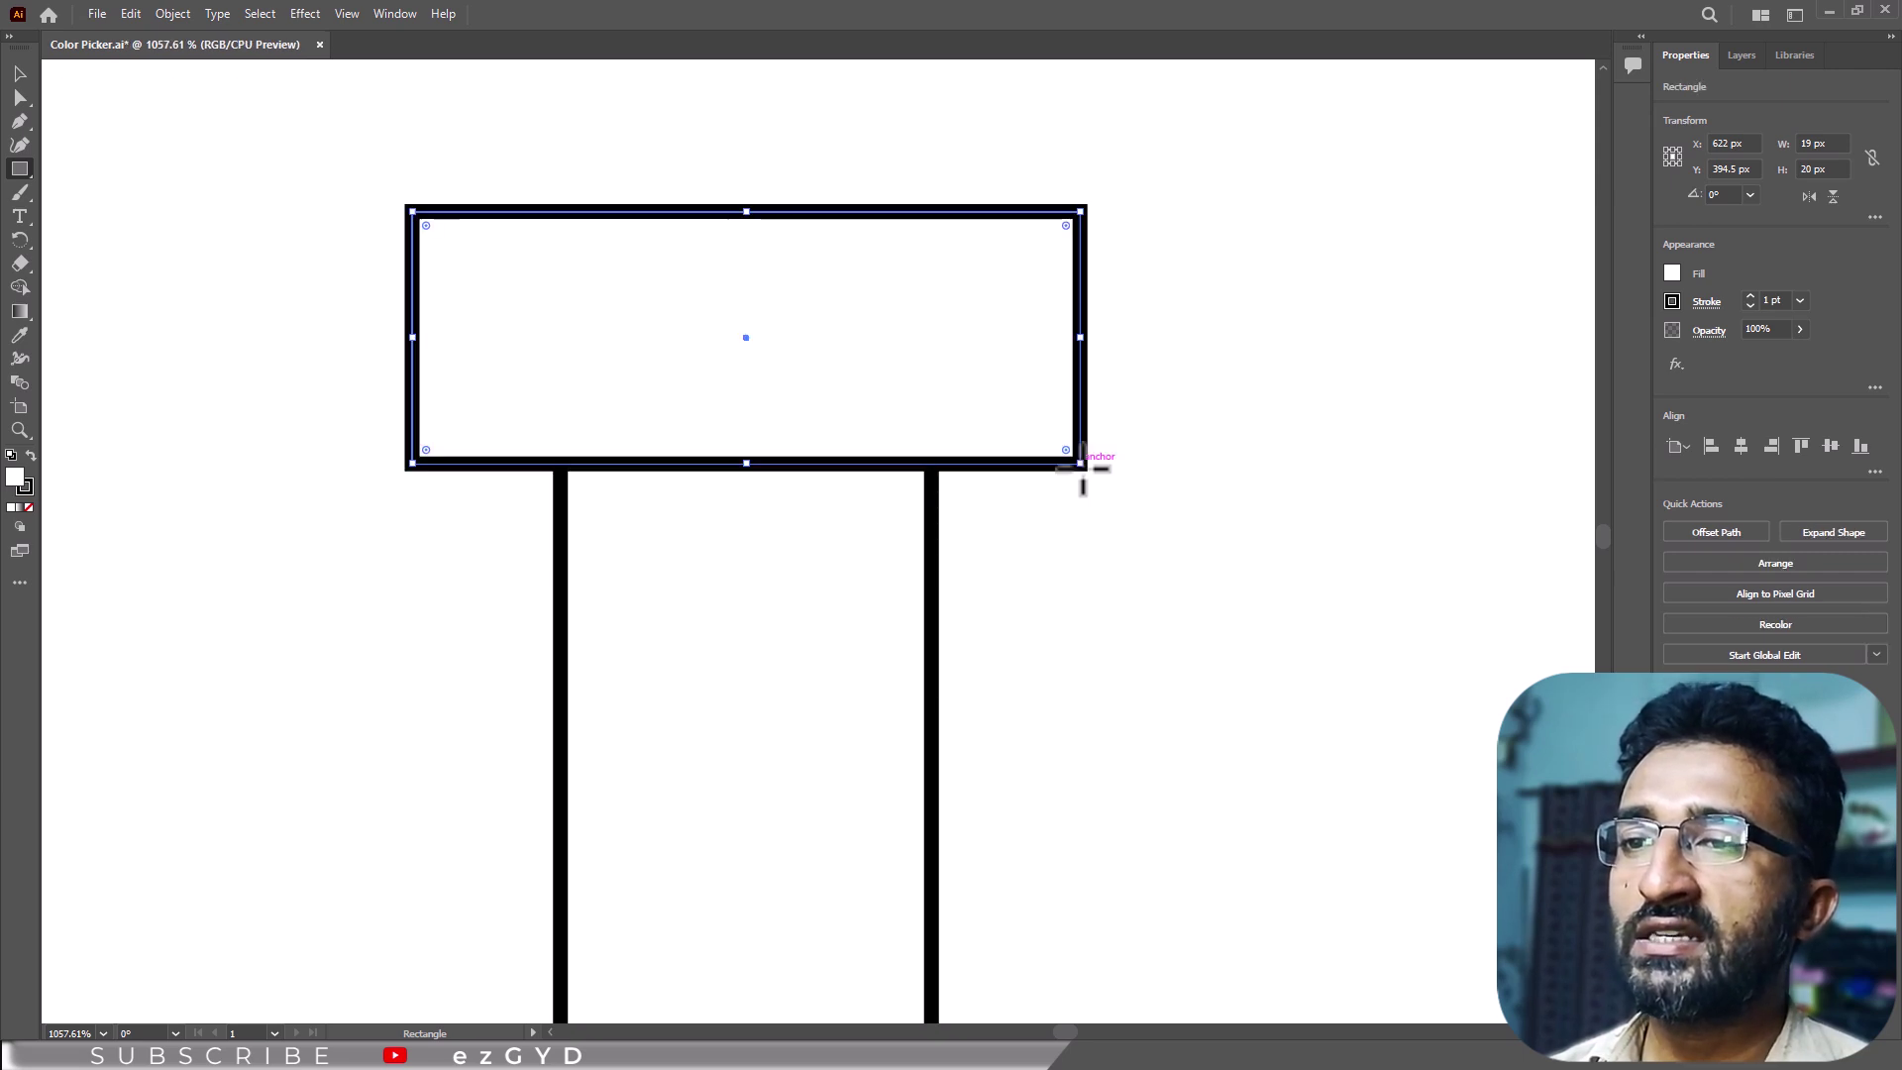
{"action": "left_click", "coordinate": [1673, 274]}
{"action": "left_click", "coordinate": [1456, 345]}
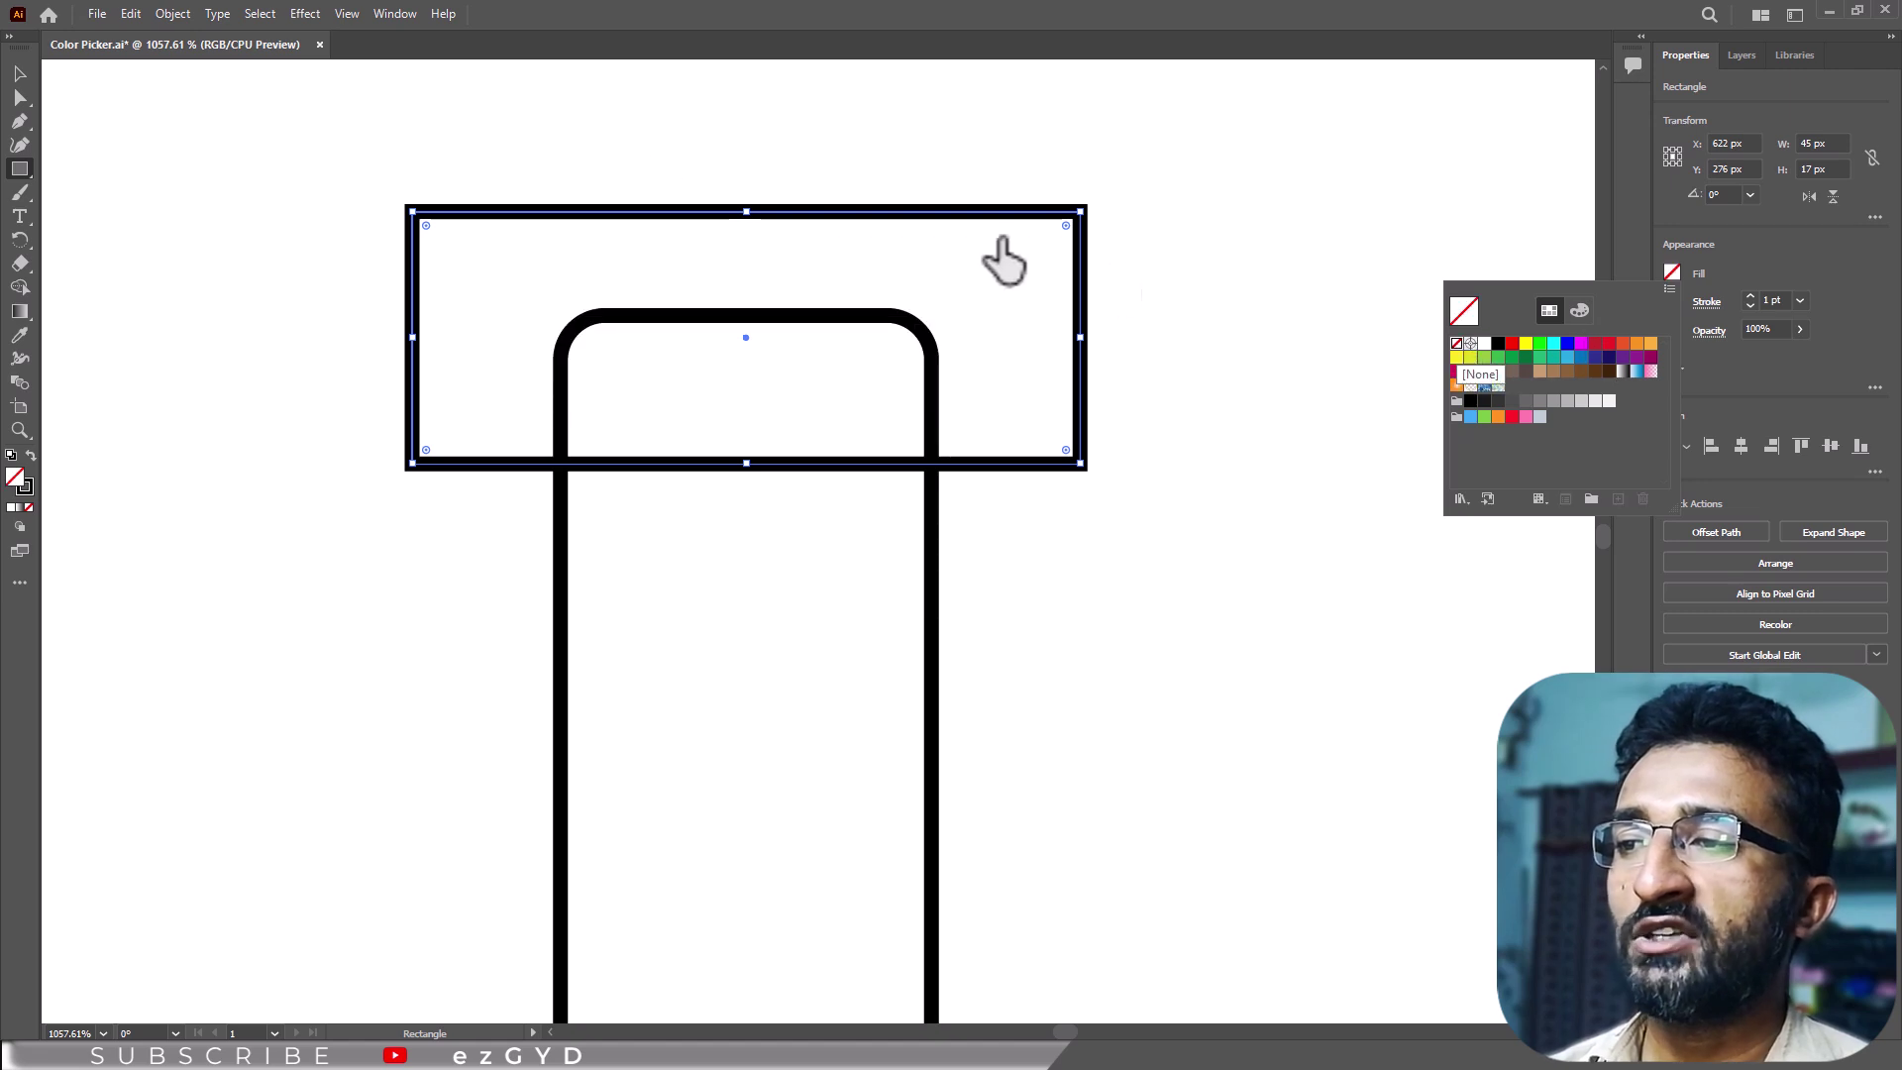
Step: Apply Round Corners with a 5 px radius to the wide rectangle across the tube
{"action": "left_click", "coordinate": [305, 14]}
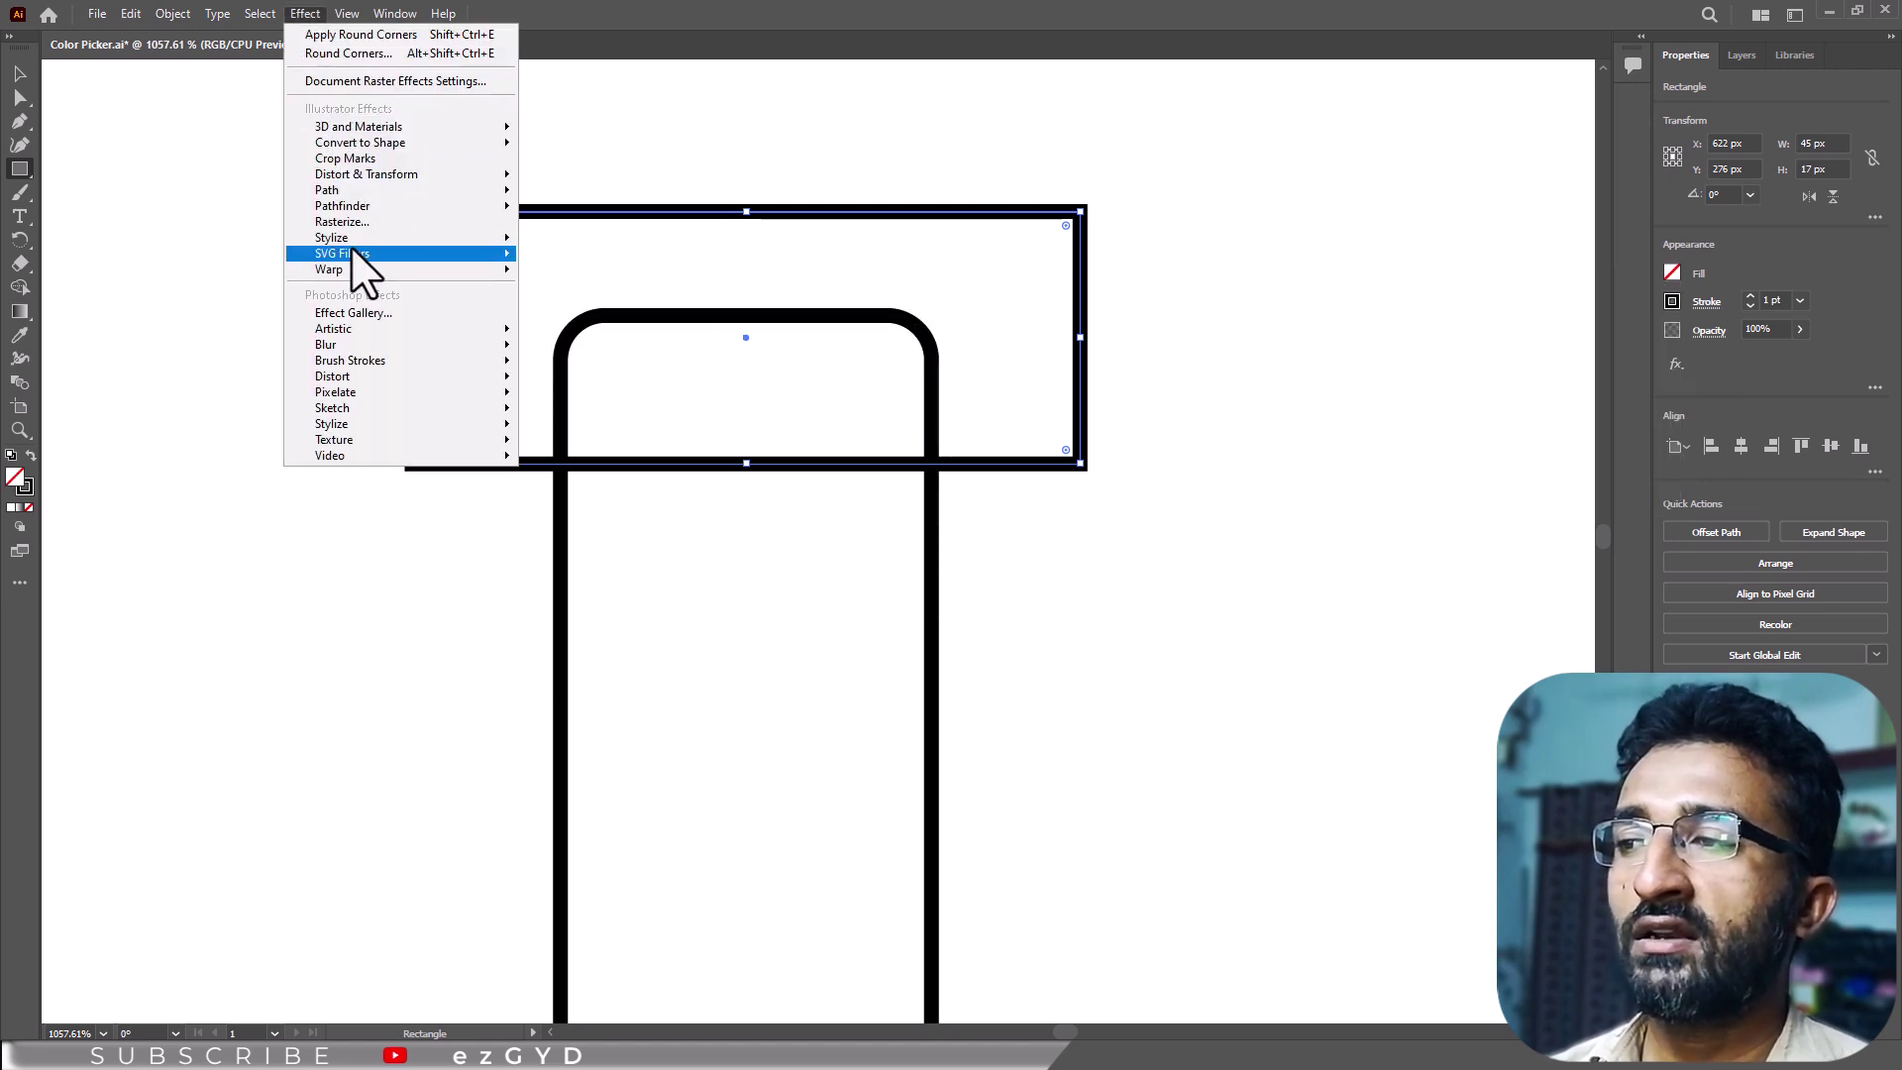
{"action": "mouse_move", "coordinate": [356, 243]}
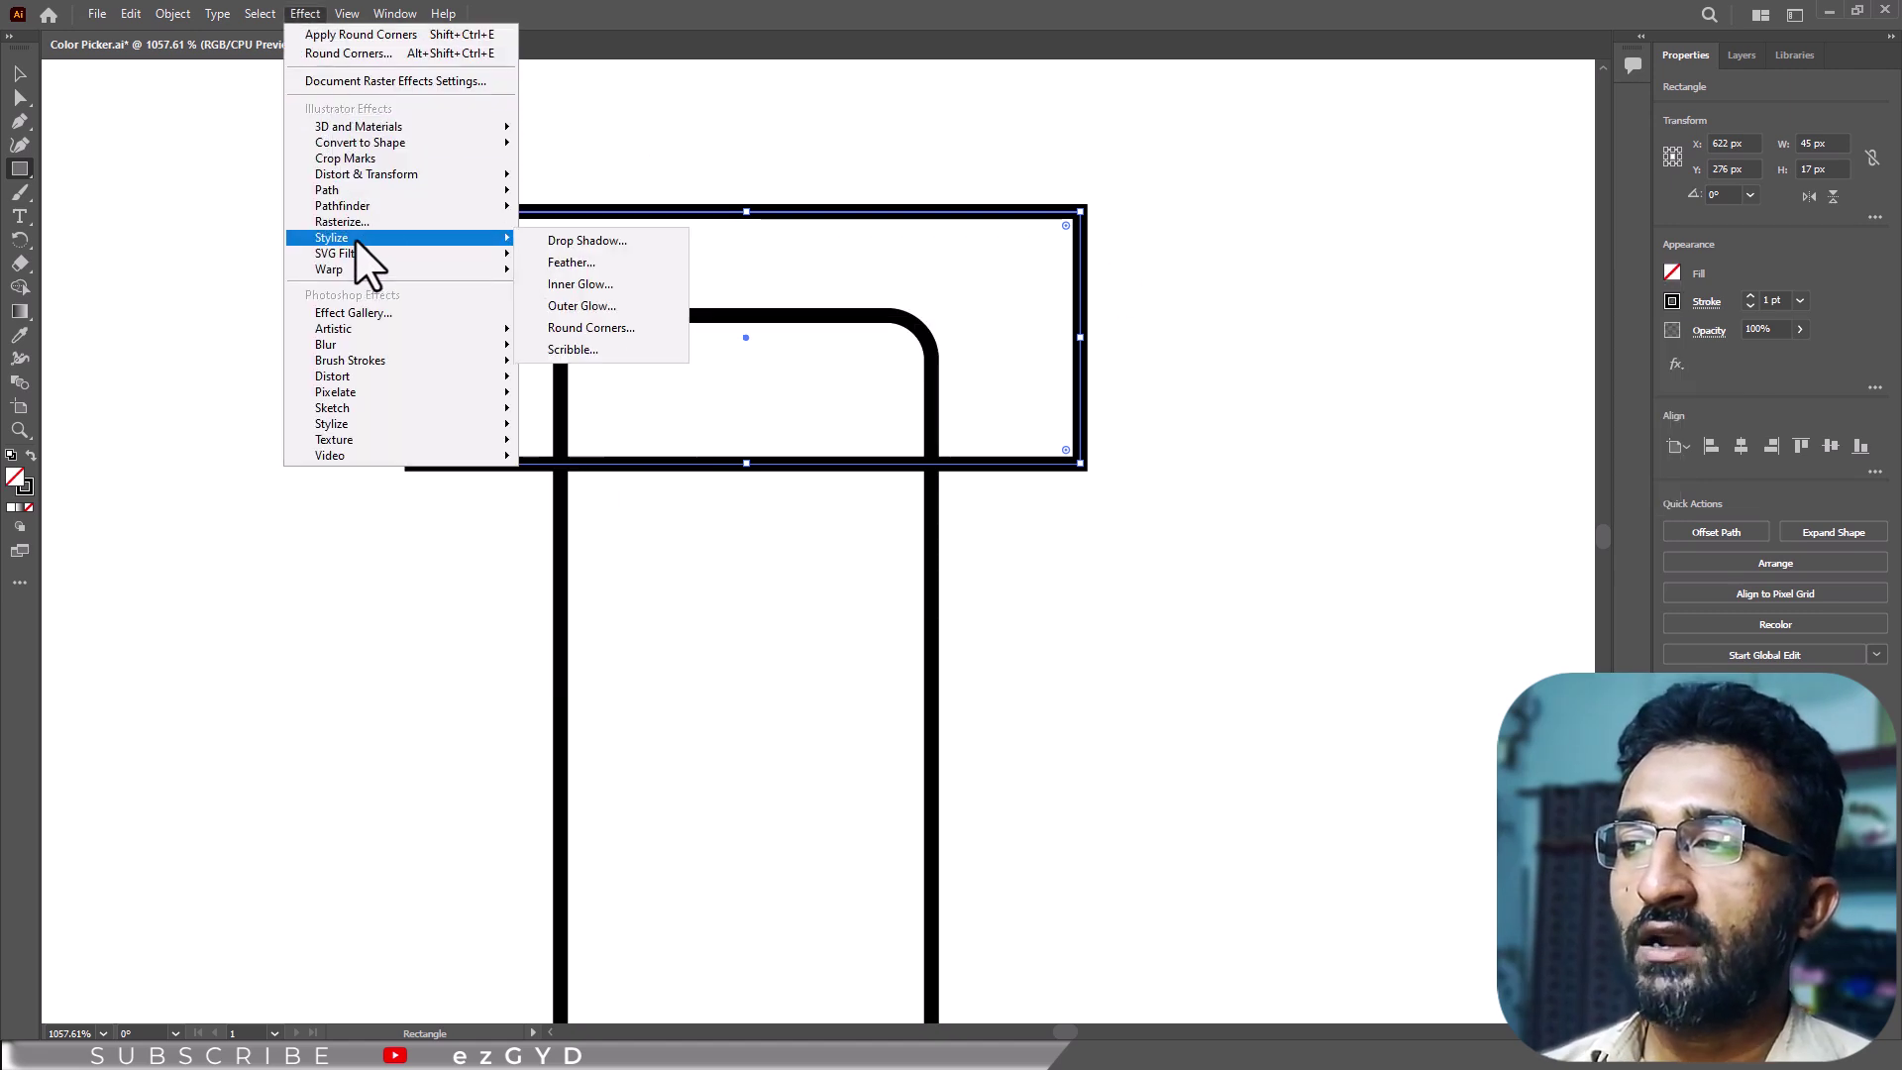
{"action": "left_click", "coordinate": [585, 327]}
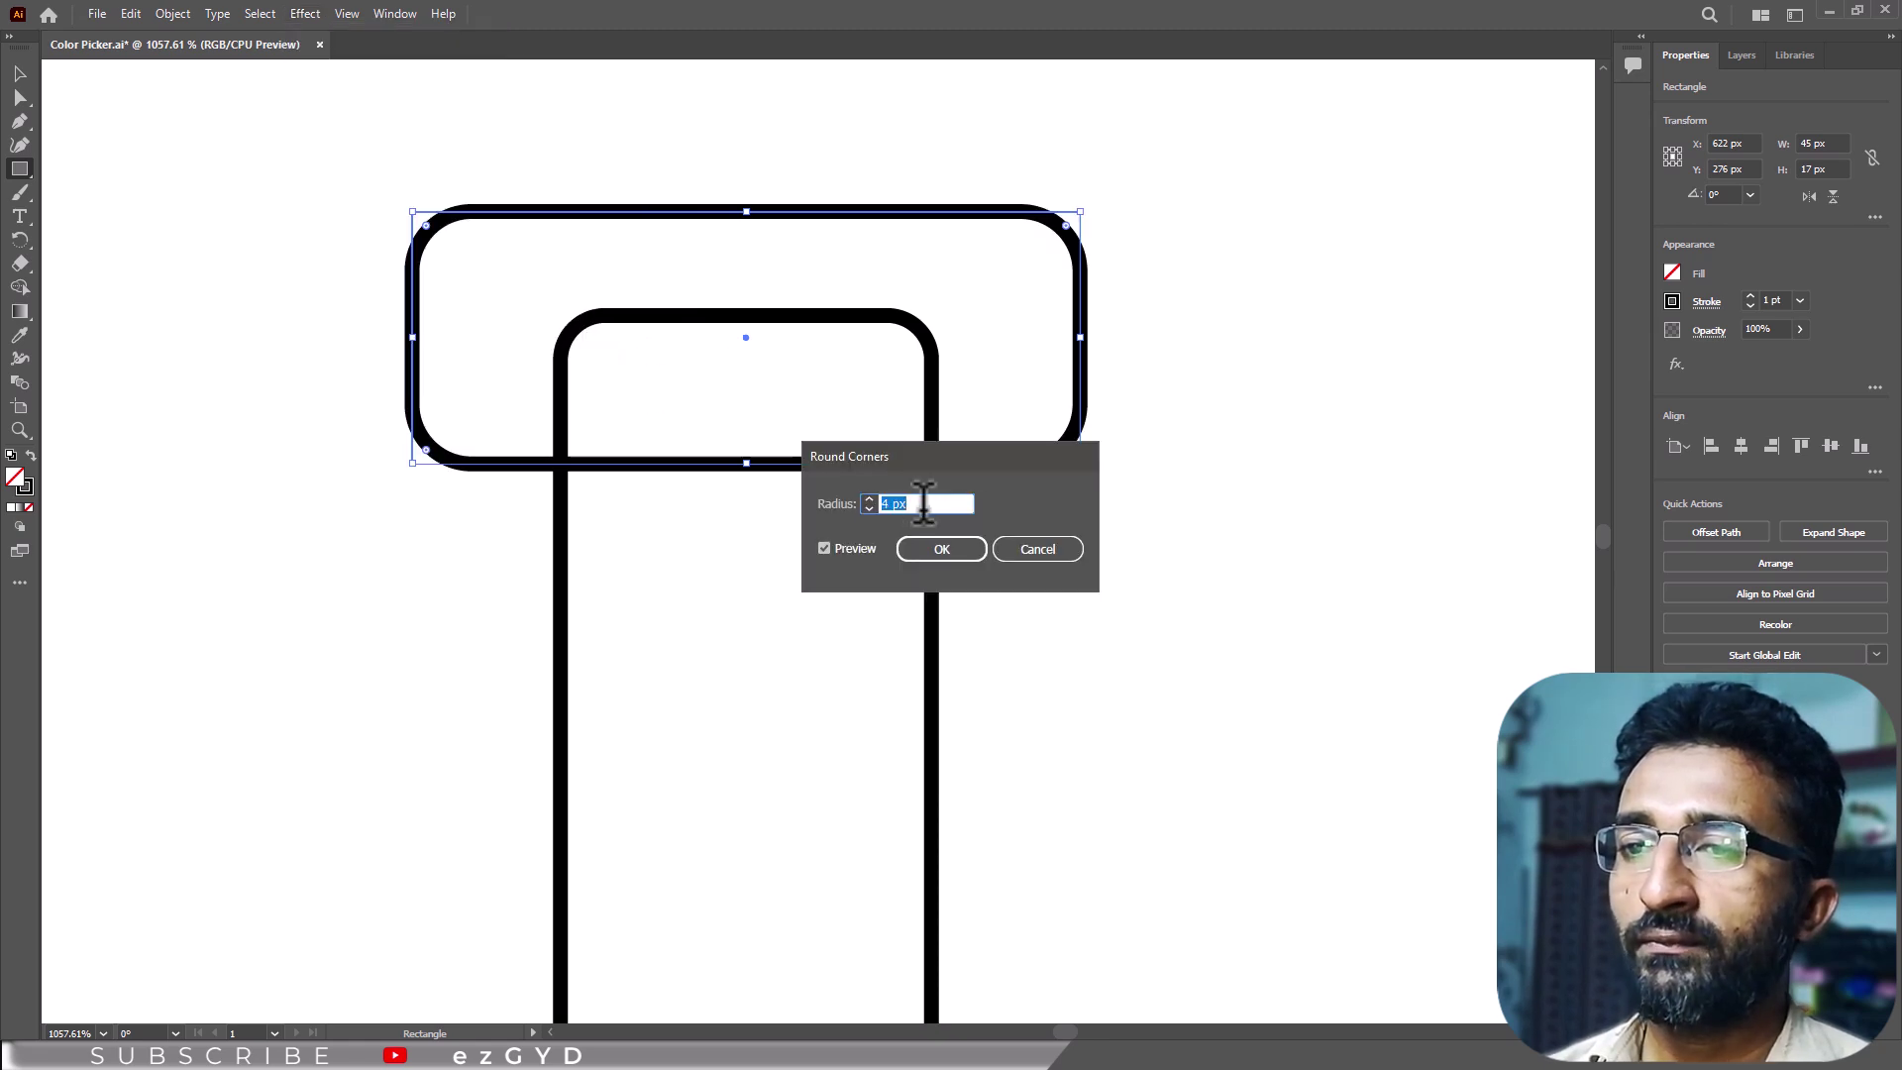
{"action": "key", "text": "Up"}
{"action": "key", "text": "Return"}
Step: Draw an unfilled rectangle, 34 px wide and 46 px high, overlapping the upper part of the rounded collar
{"action": "key", "text": "ctrl+minus"}
{"action": "left_click_drag", "start_coordinate": [469, 299], "coordinate": [850, 737]}
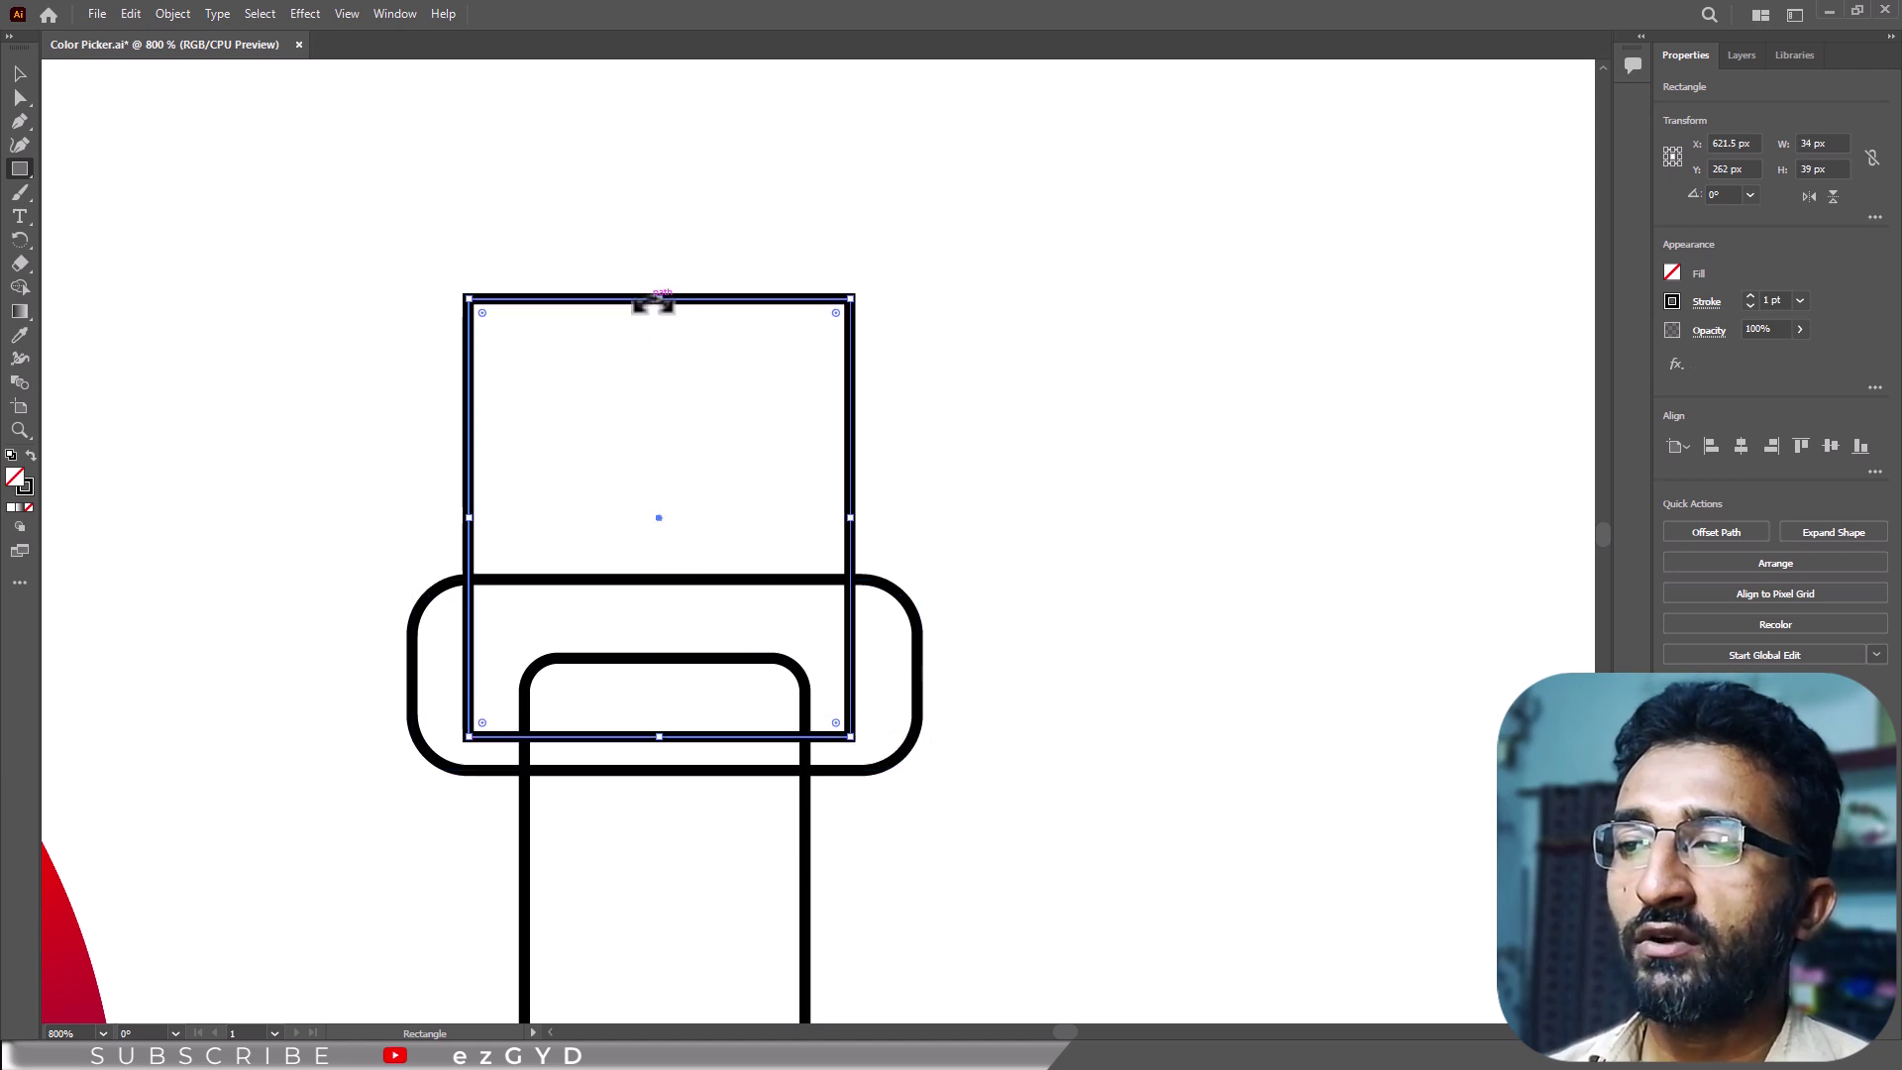
{"action": "left_click_drag", "start_coordinate": [663, 298], "coordinate": [659, 218]}
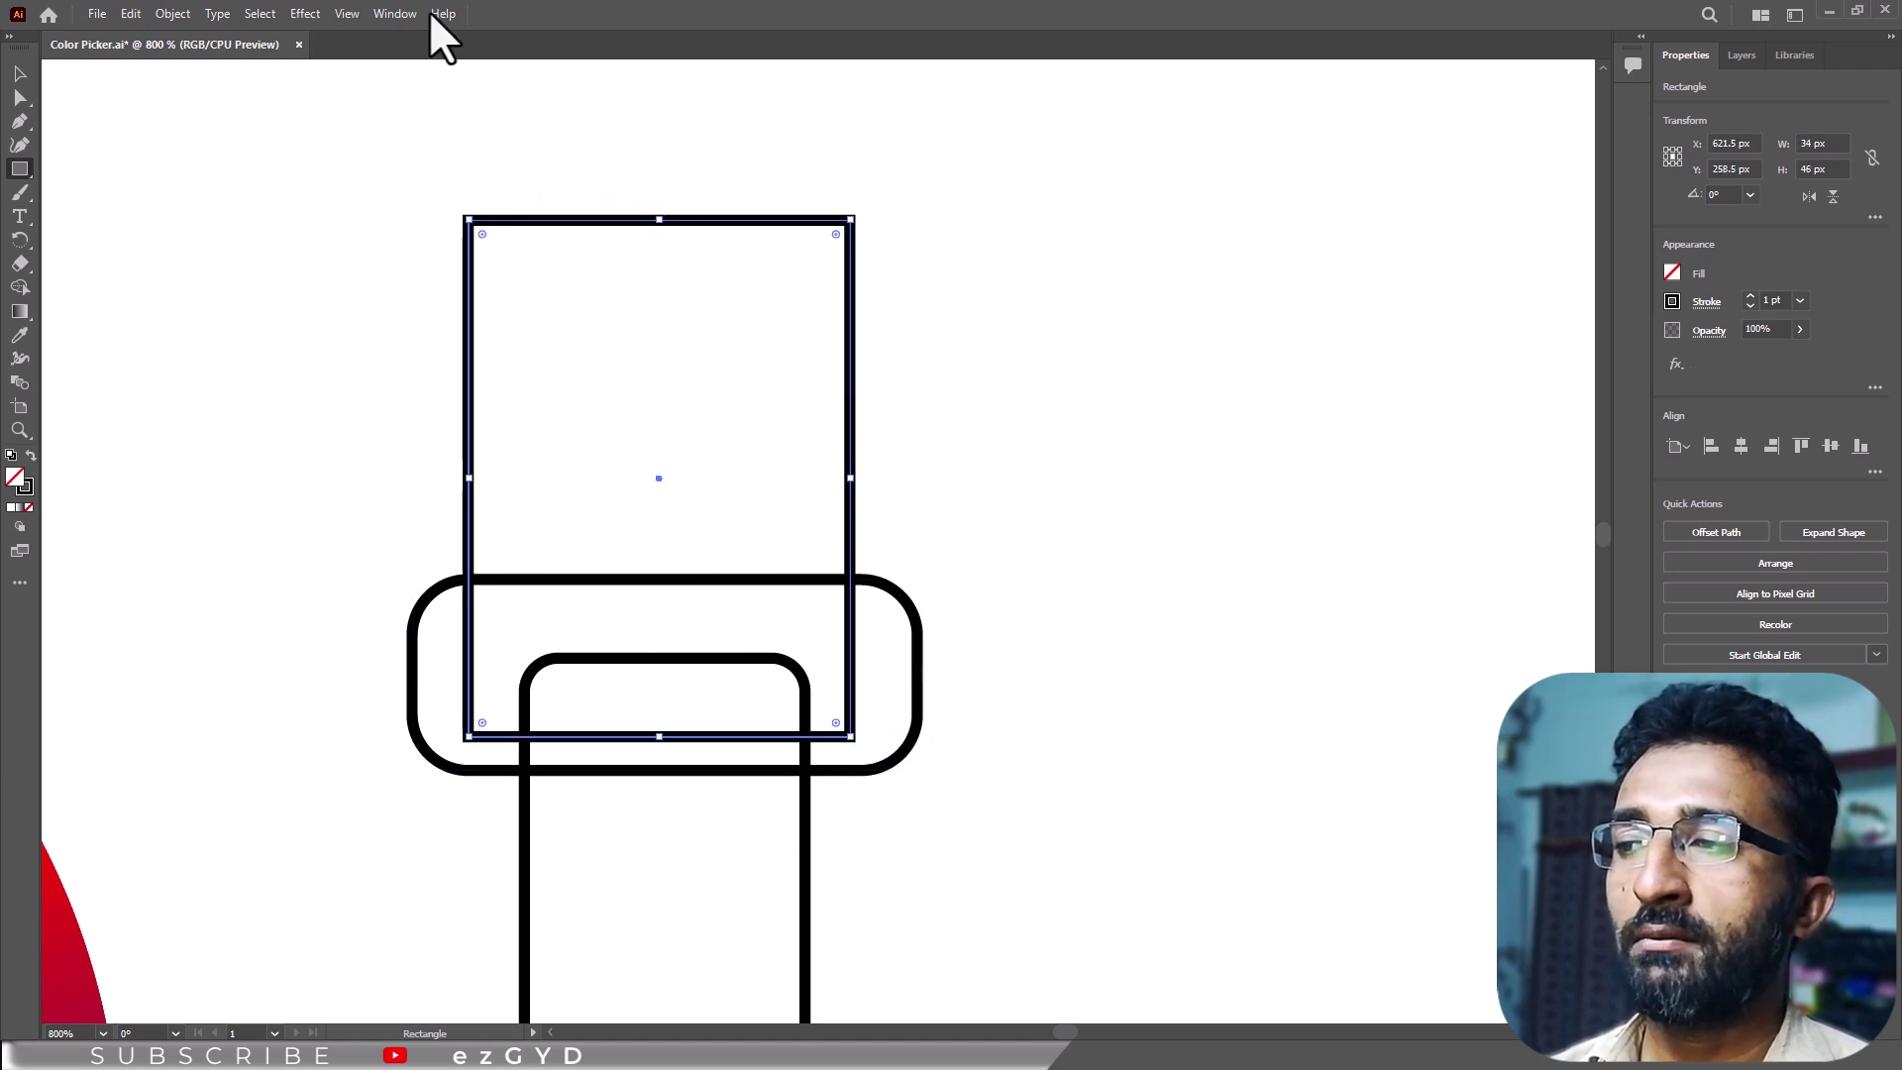
Step: Apply 15 px Round Corners to the new upper rectangle and extend its top edge to a height of 54 px
{"action": "left_click", "coordinate": [305, 15]}
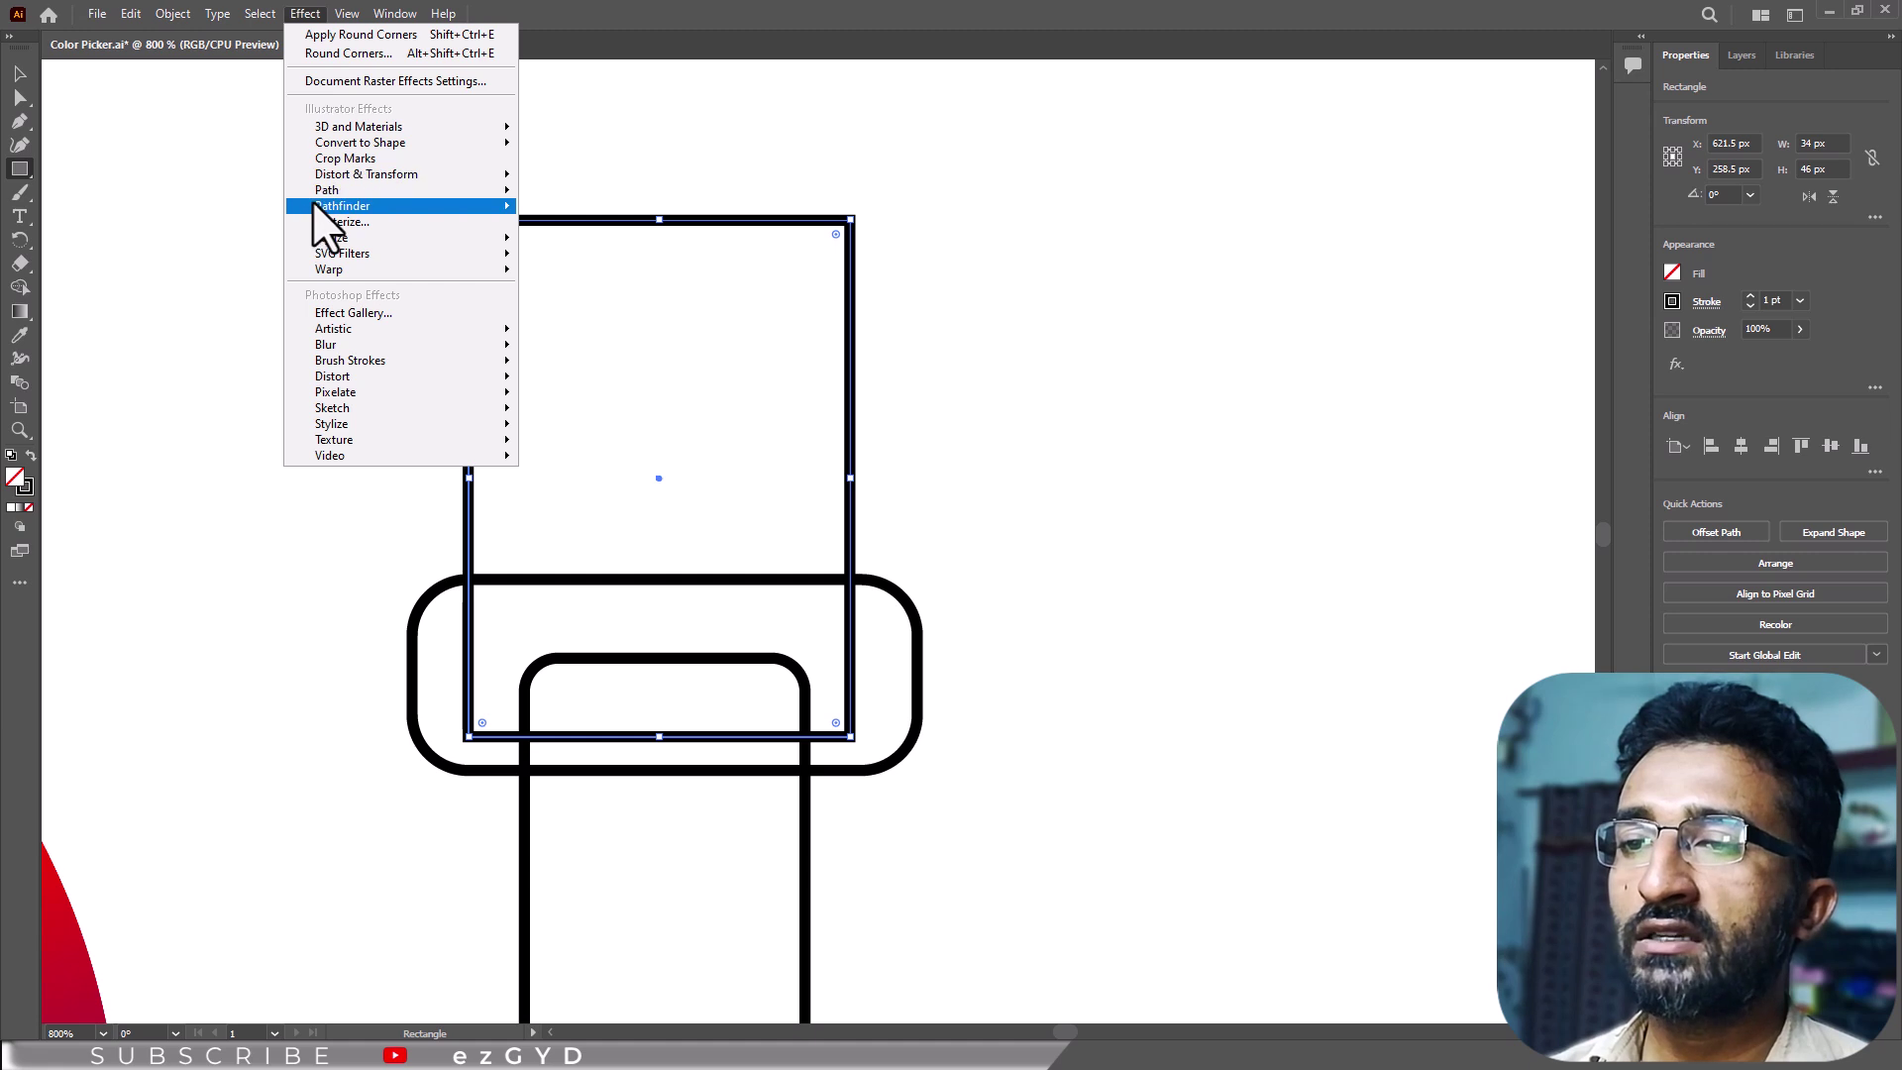
{"action": "mouse_move", "coordinate": [331, 238]}
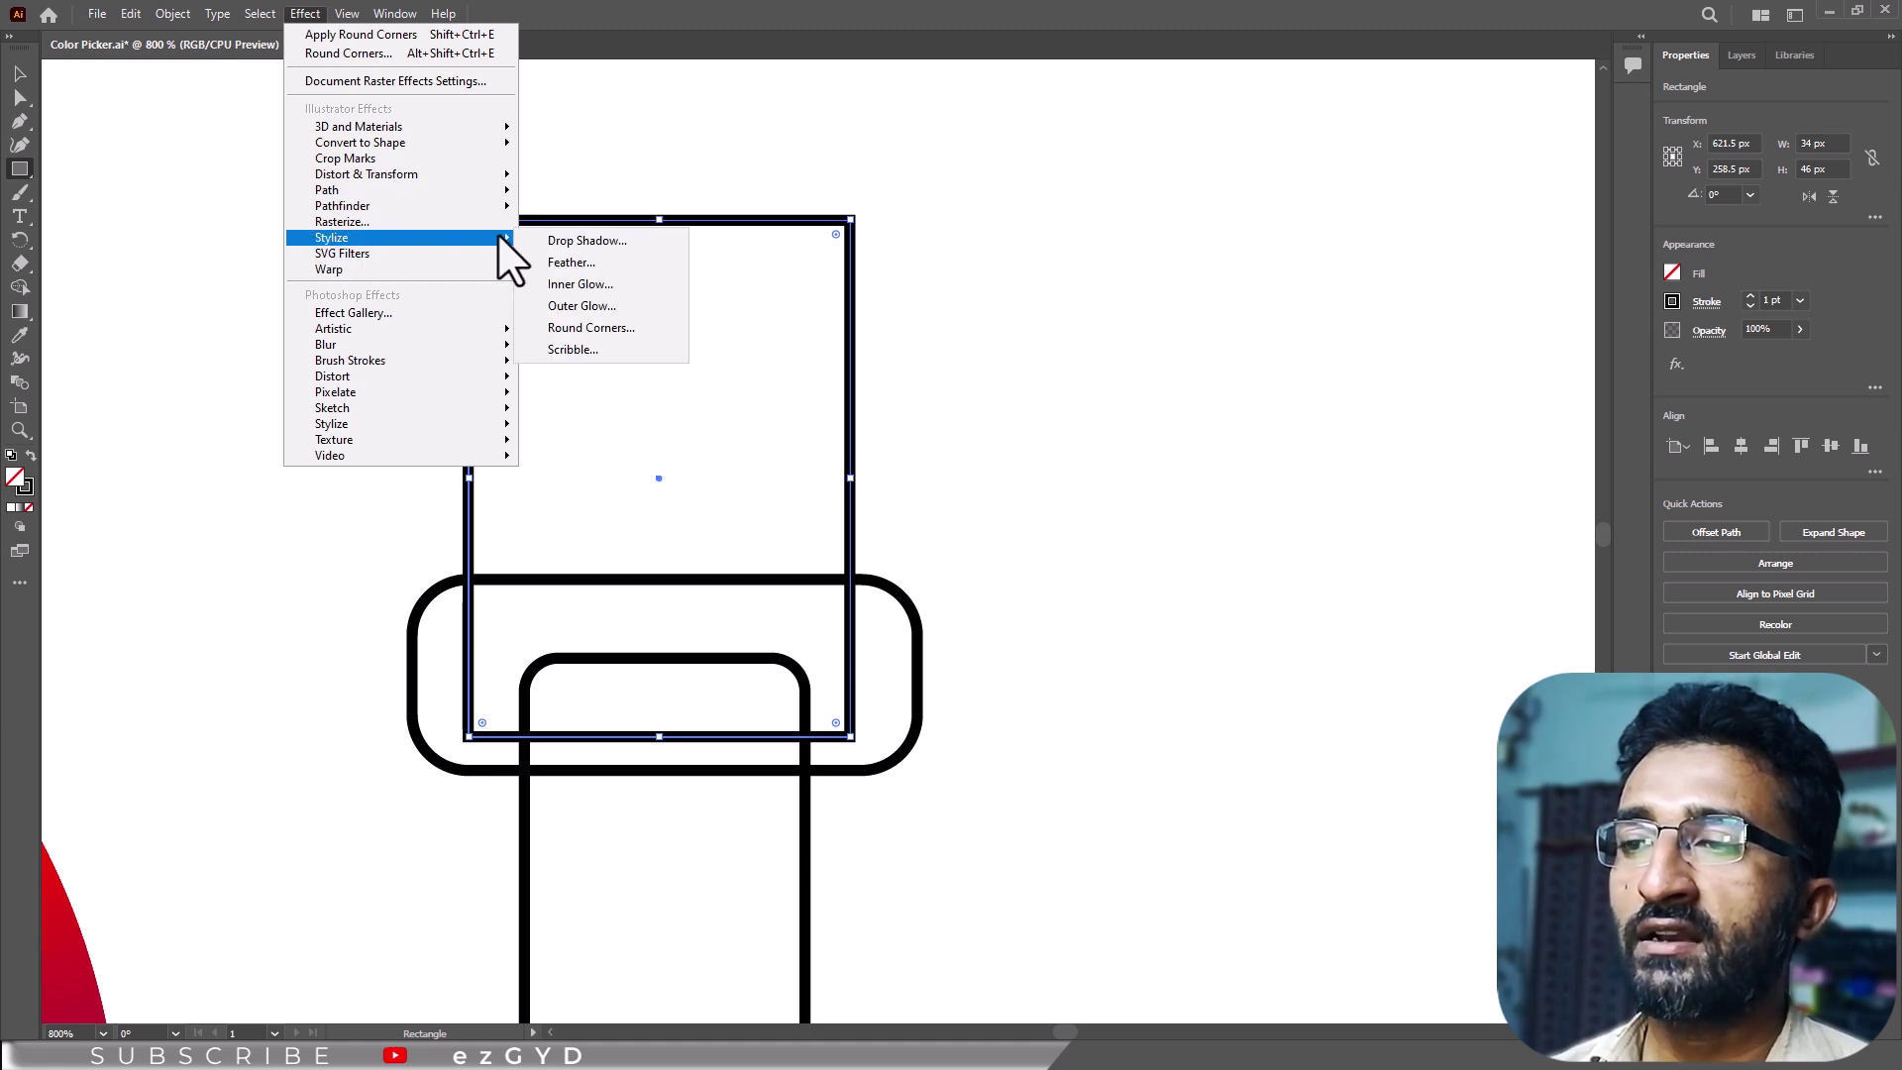
{"action": "left_click", "coordinate": [584, 328]}
{"action": "key", "text": "Up"}
{"action": "key", "text": "Up"}
{"action": "key", "text": "Up"}
{"action": "key", "text": "Up"}
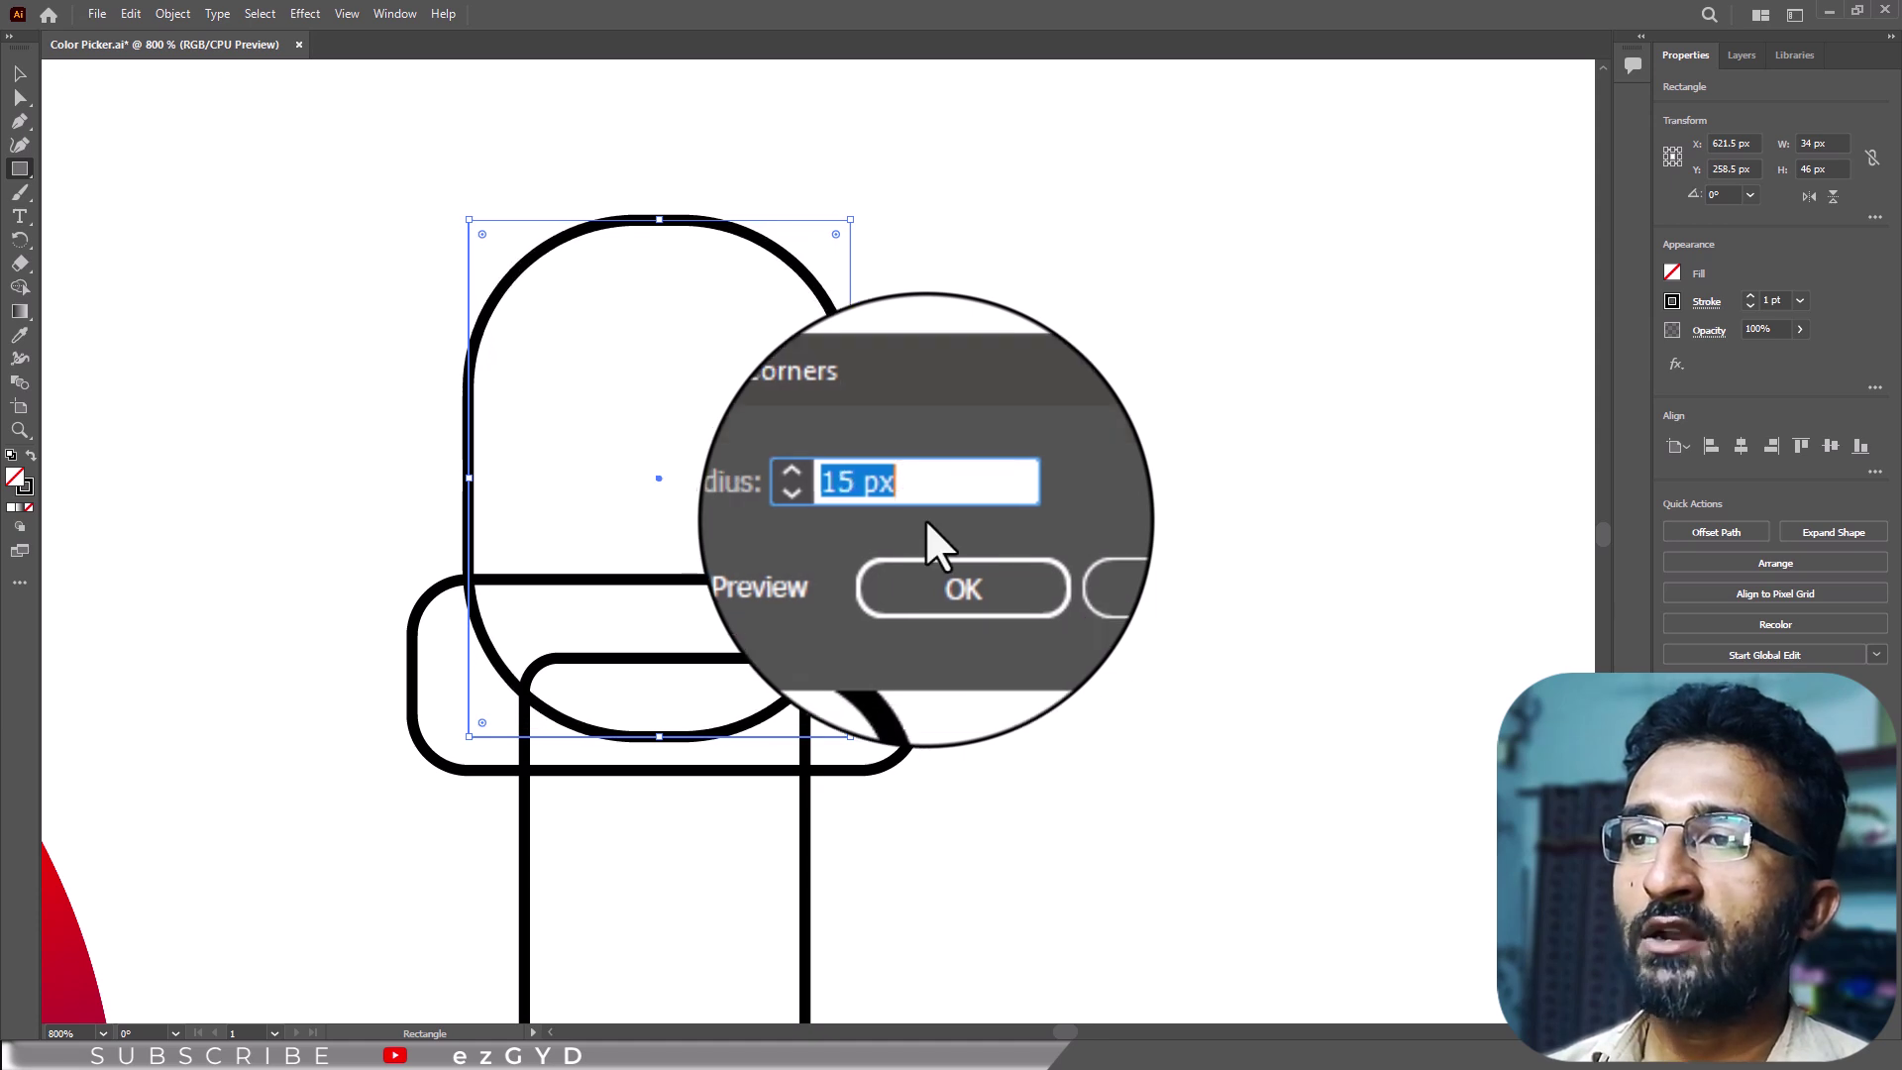
{"action": "left_click", "coordinate": [939, 549]}
{"action": "left_click_drag", "start_coordinate": [659, 219], "coordinate": [659, 130]}
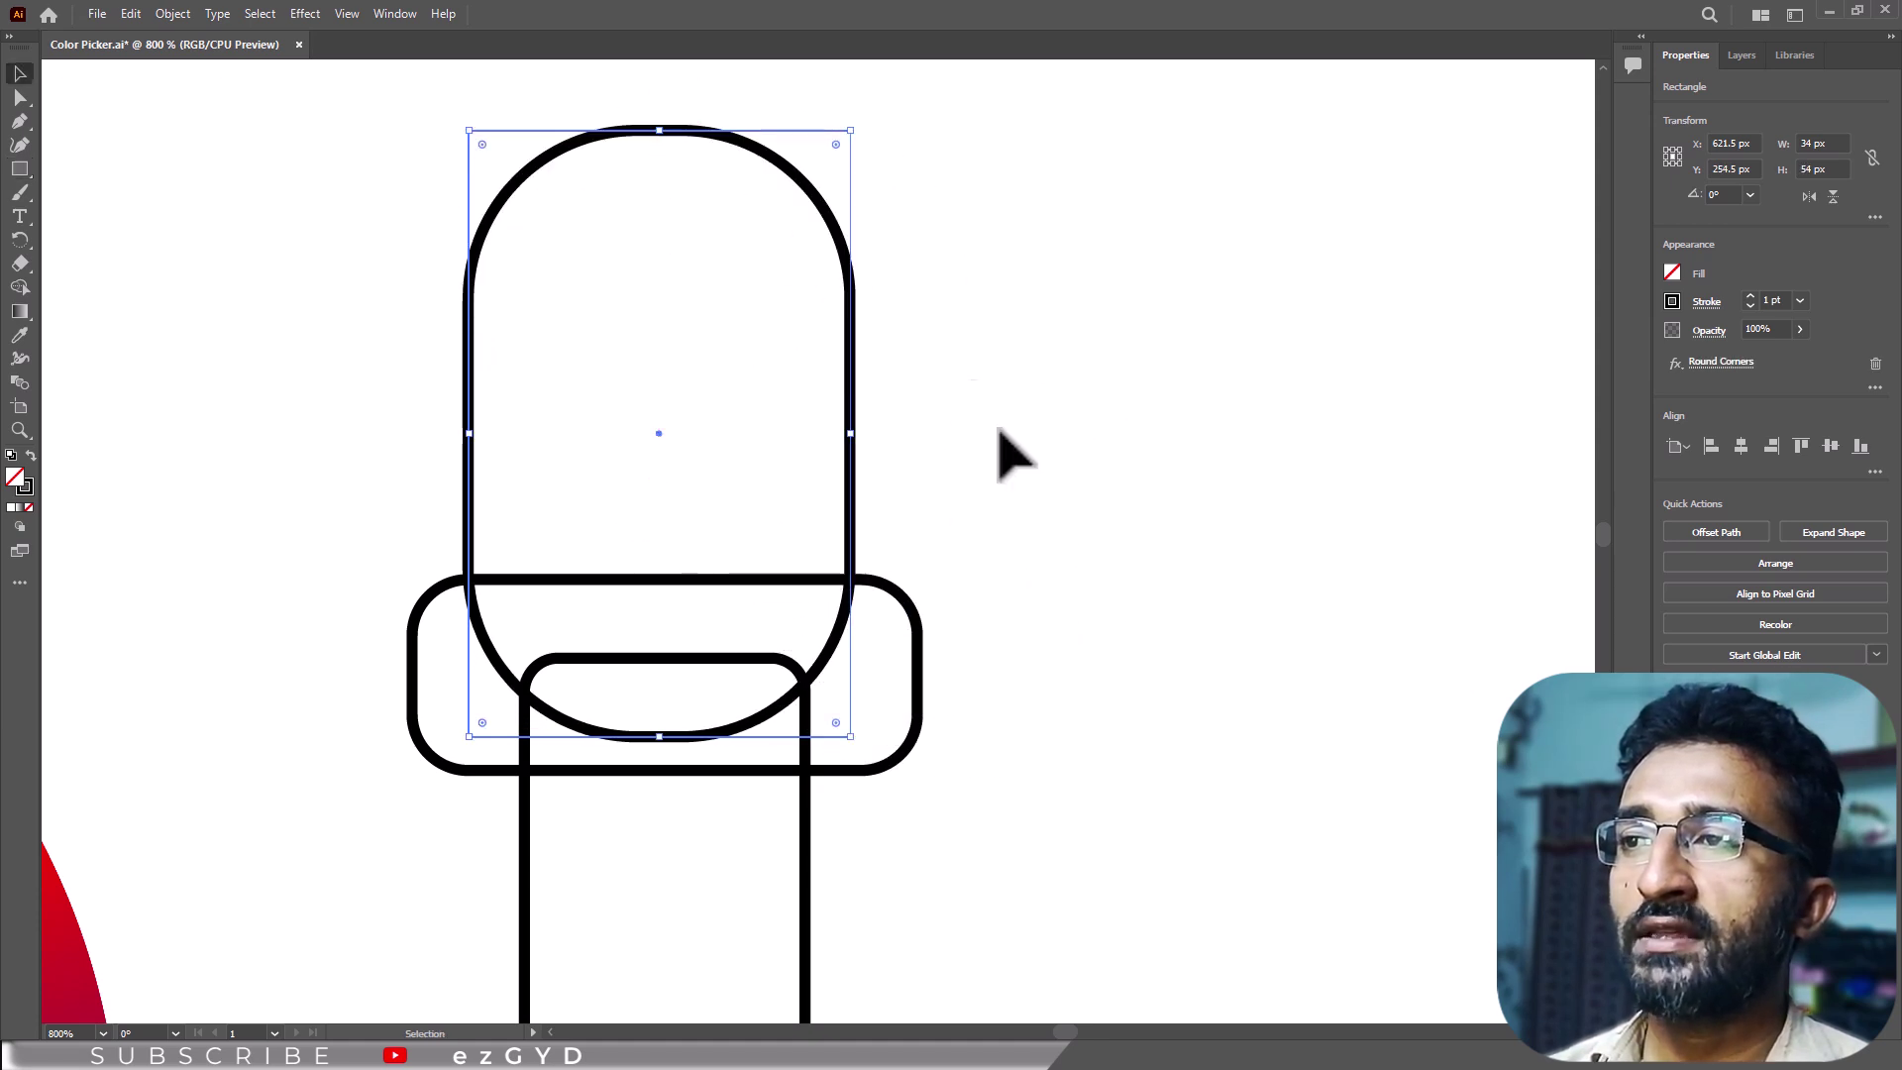
Step: Expand the appearance of the rounded collar and the rounded bulb shape together
{"action": "left_click_drag", "start_coordinate": [832, 590], "coordinate": [816, 595]}
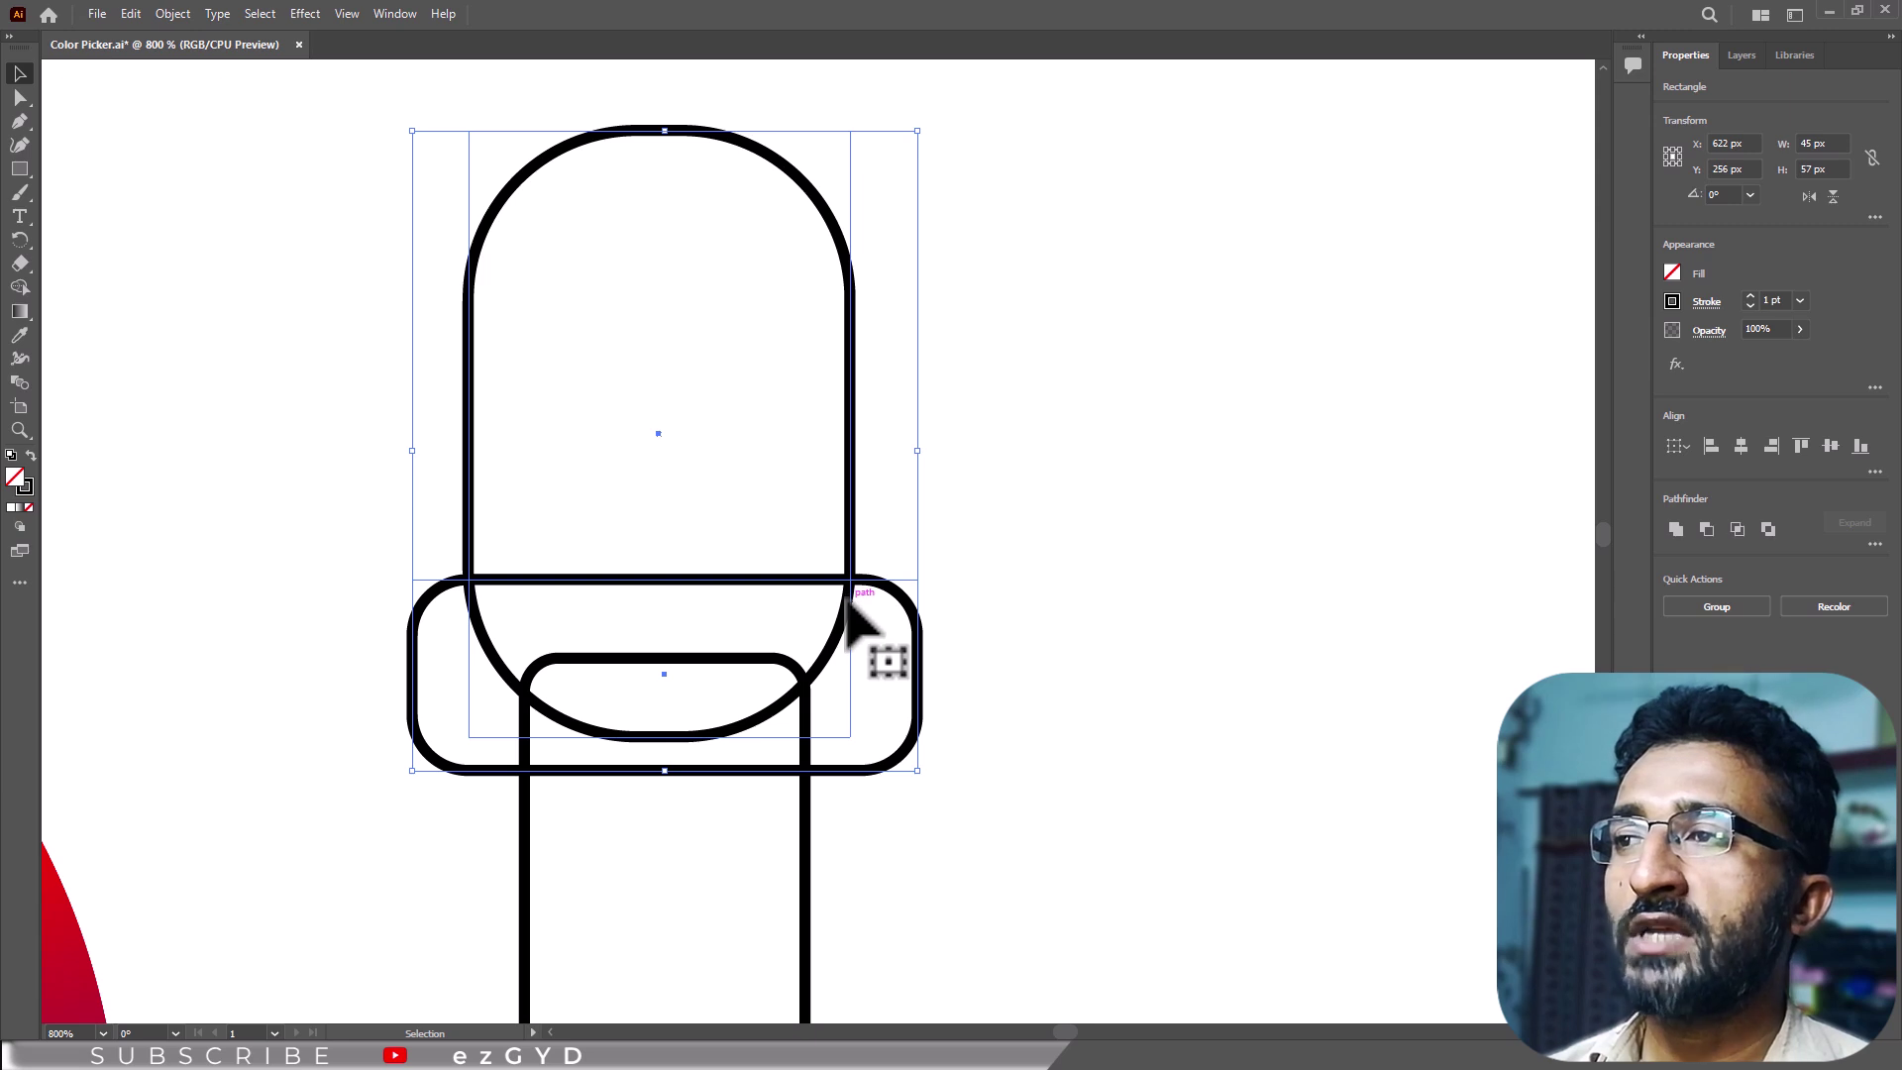
{"action": "left_click", "coordinate": [172, 13]}
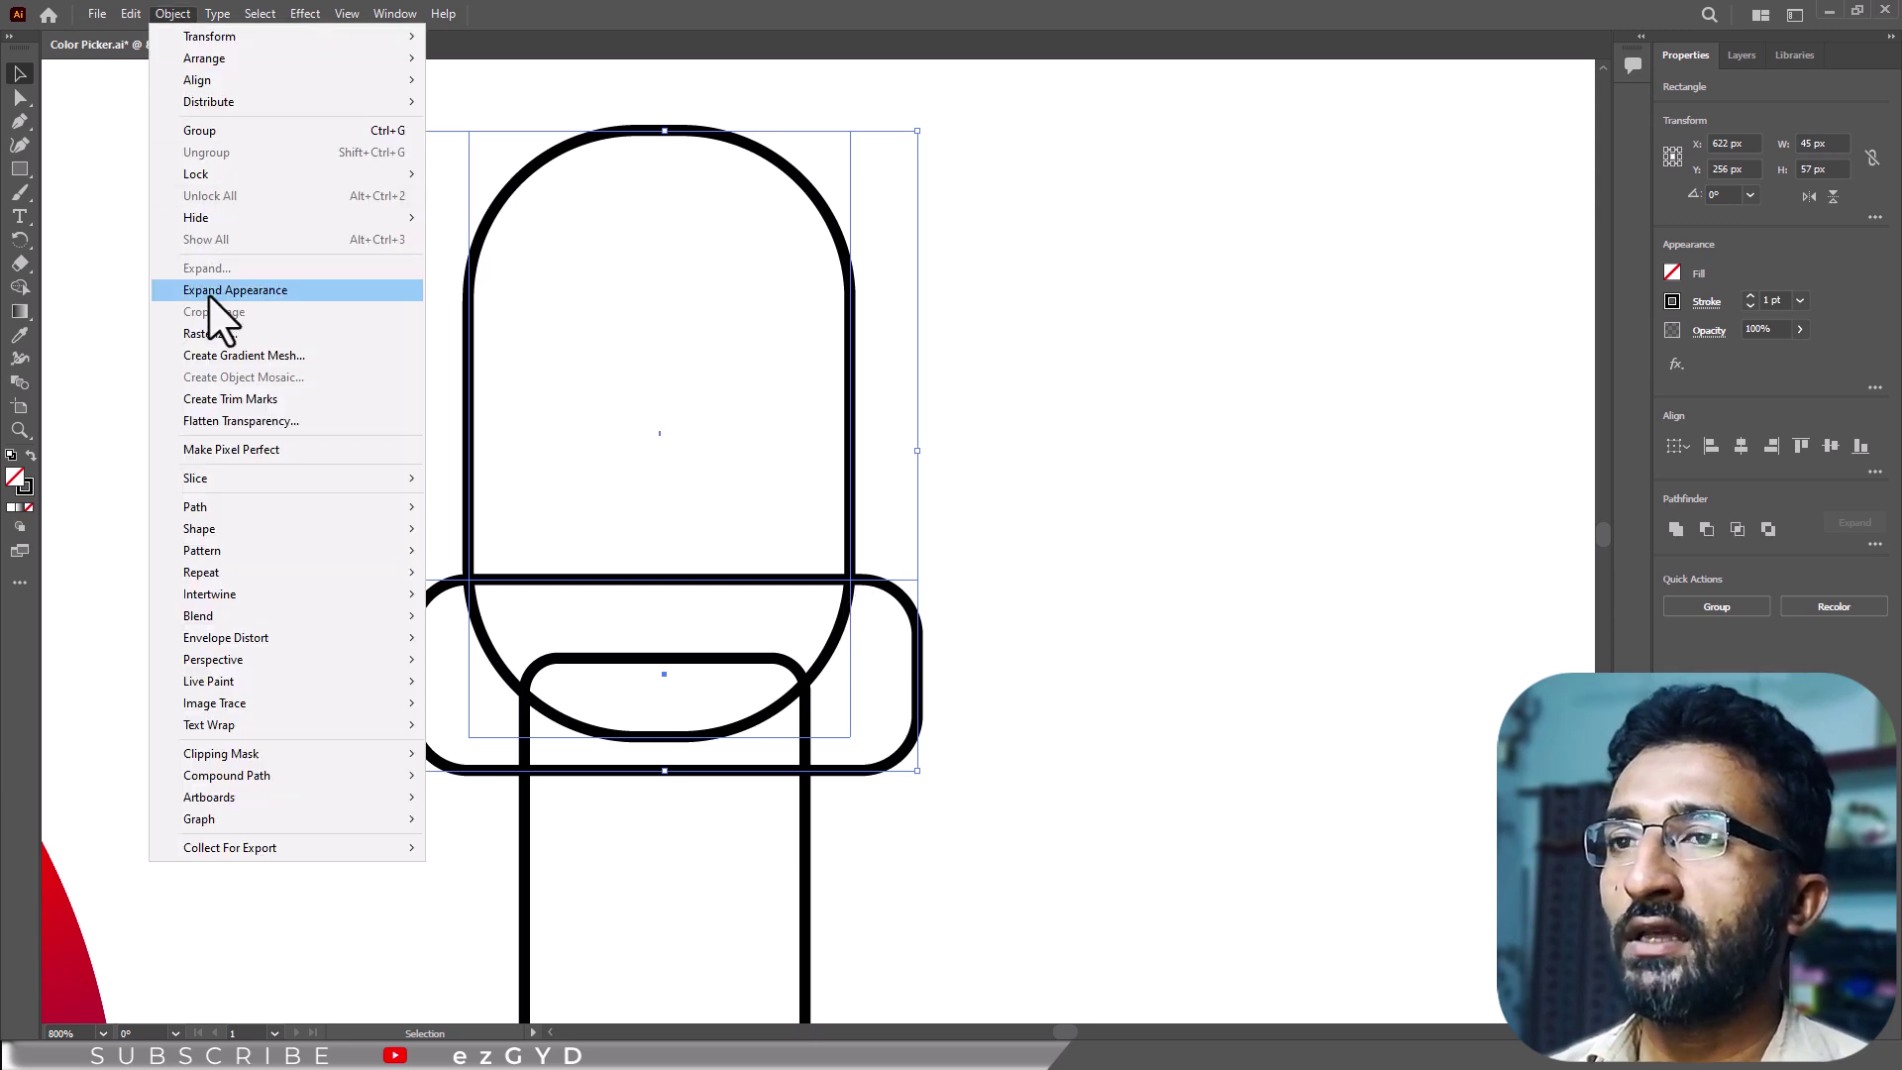
{"action": "left_click", "coordinate": [234, 290]}
Step: Create an offset path of -2 px inside both the collar and the bulb outlines
{"action": "left_click", "coordinate": [181, 18]}
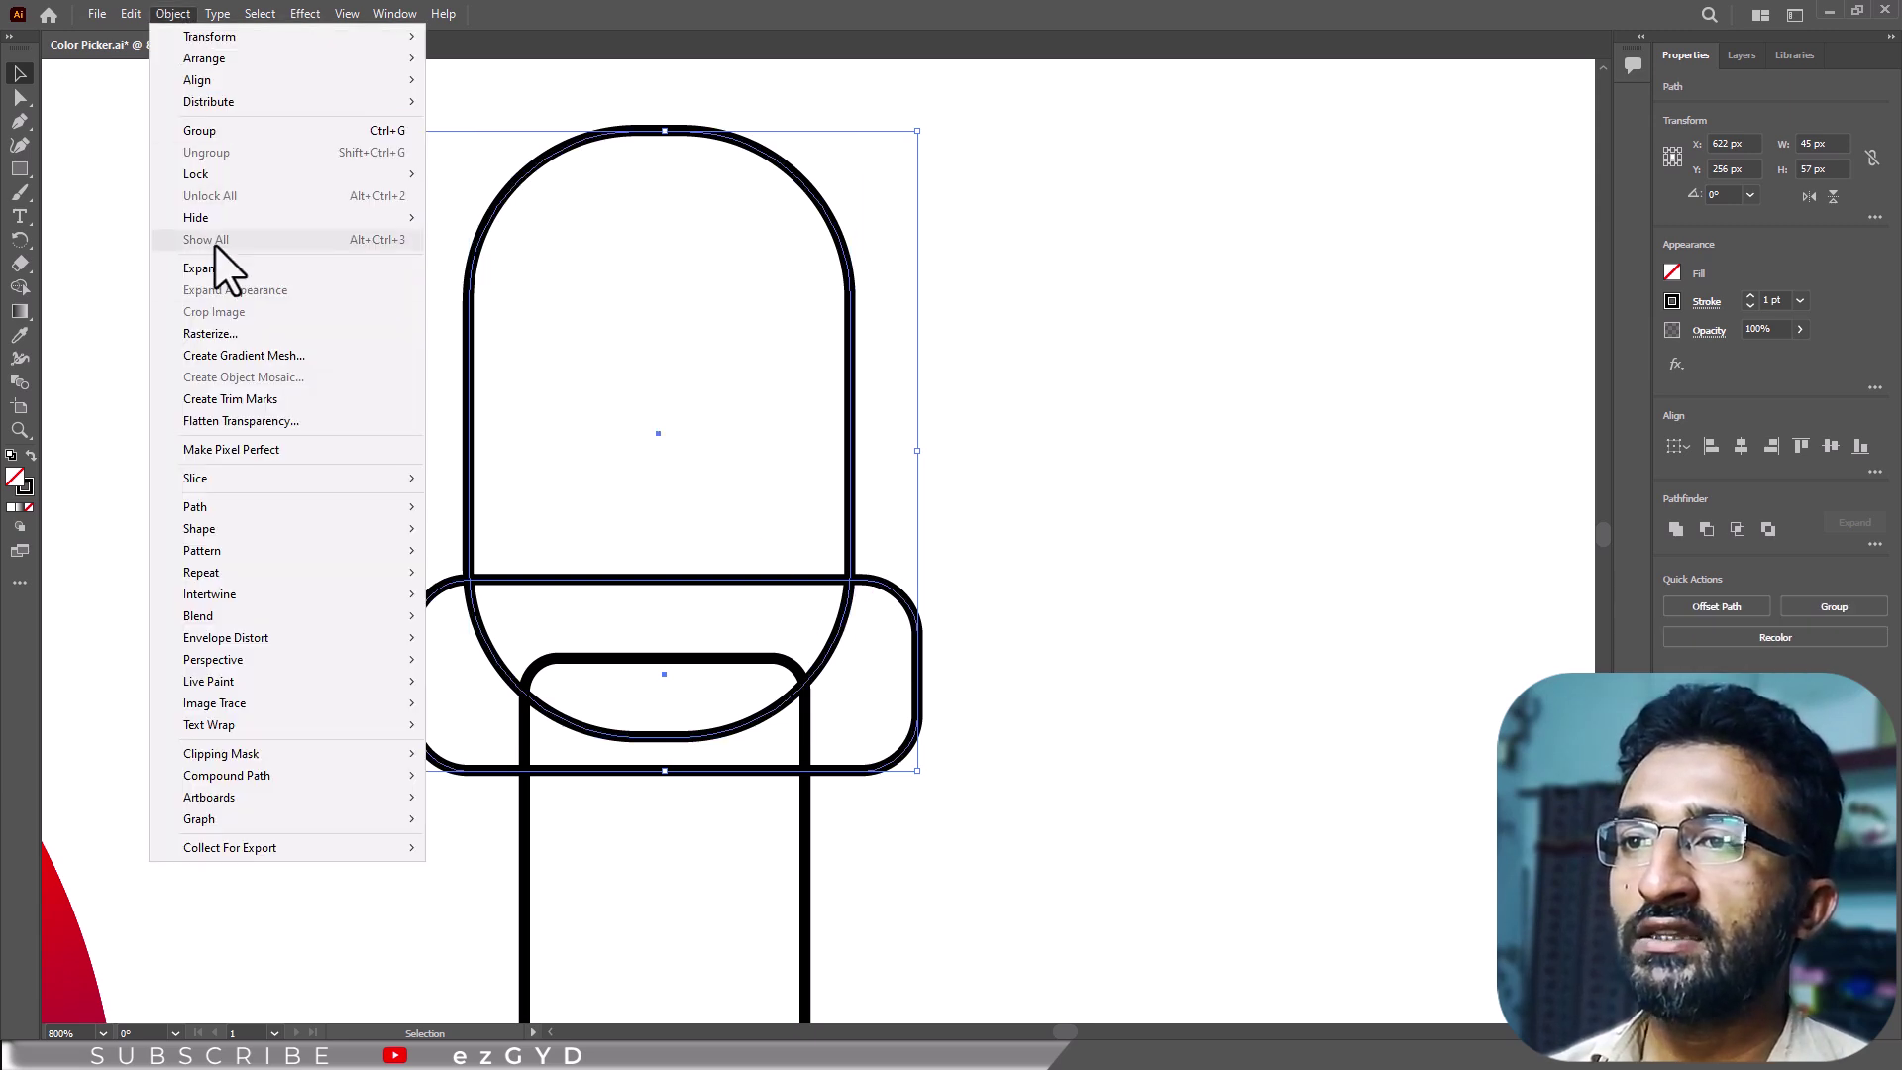
{"action": "mouse_move", "coordinate": [286, 511]}
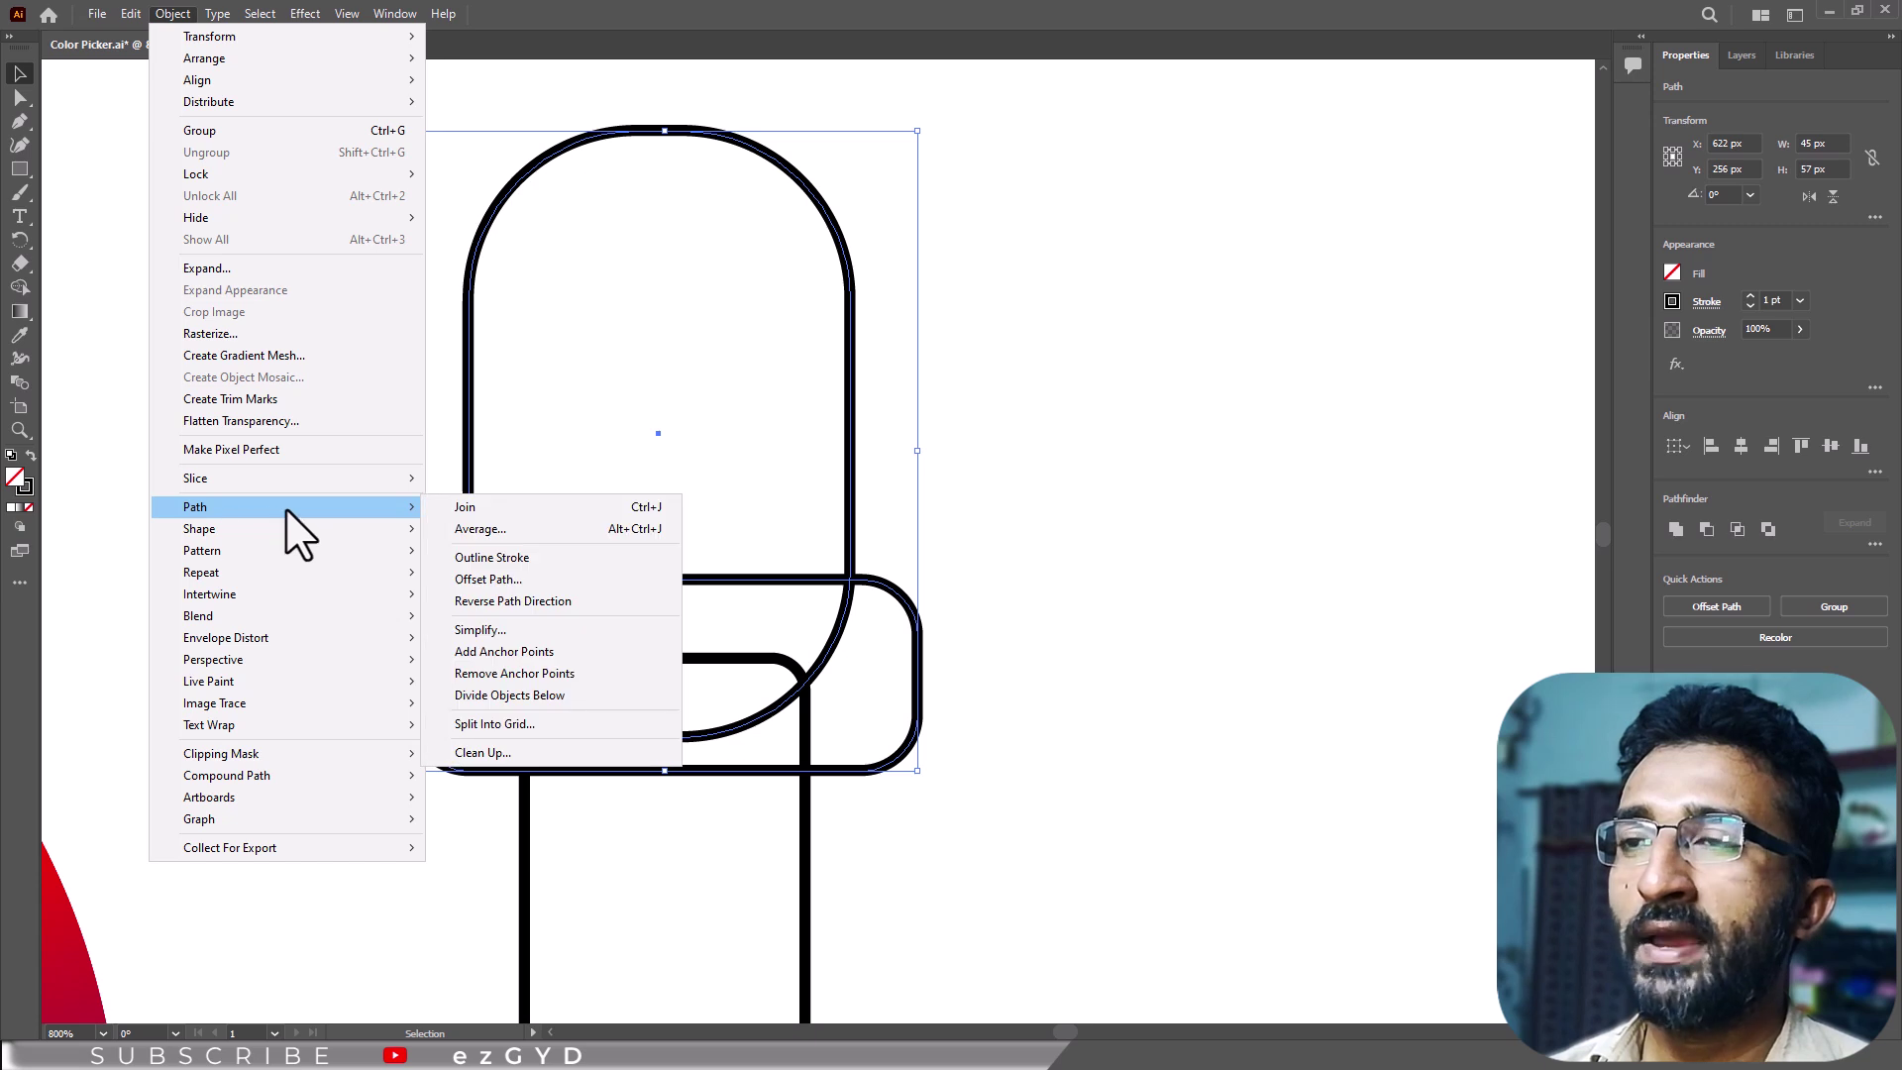
{"action": "left_click", "coordinate": [482, 581]}
{"action": "key", "text": "Down"}
{"action": "key", "text": "Down"}
{"action": "key", "text": "Down"}
{"action": "key", "text": "Down"}
{"action": "key", "text": "Down"}
{"action": "key", "text": "Down"}
{"action": "key", "text": "Down"}
{"action": "key", "text": "Down"}
{"action": "key", "text": "Down"}
{"action": "key", "text": "Down"}
{"action": "key", "text": "Down"}
{"action": "key", "text": "Down"}
{"action": "key", "text": "Down"}
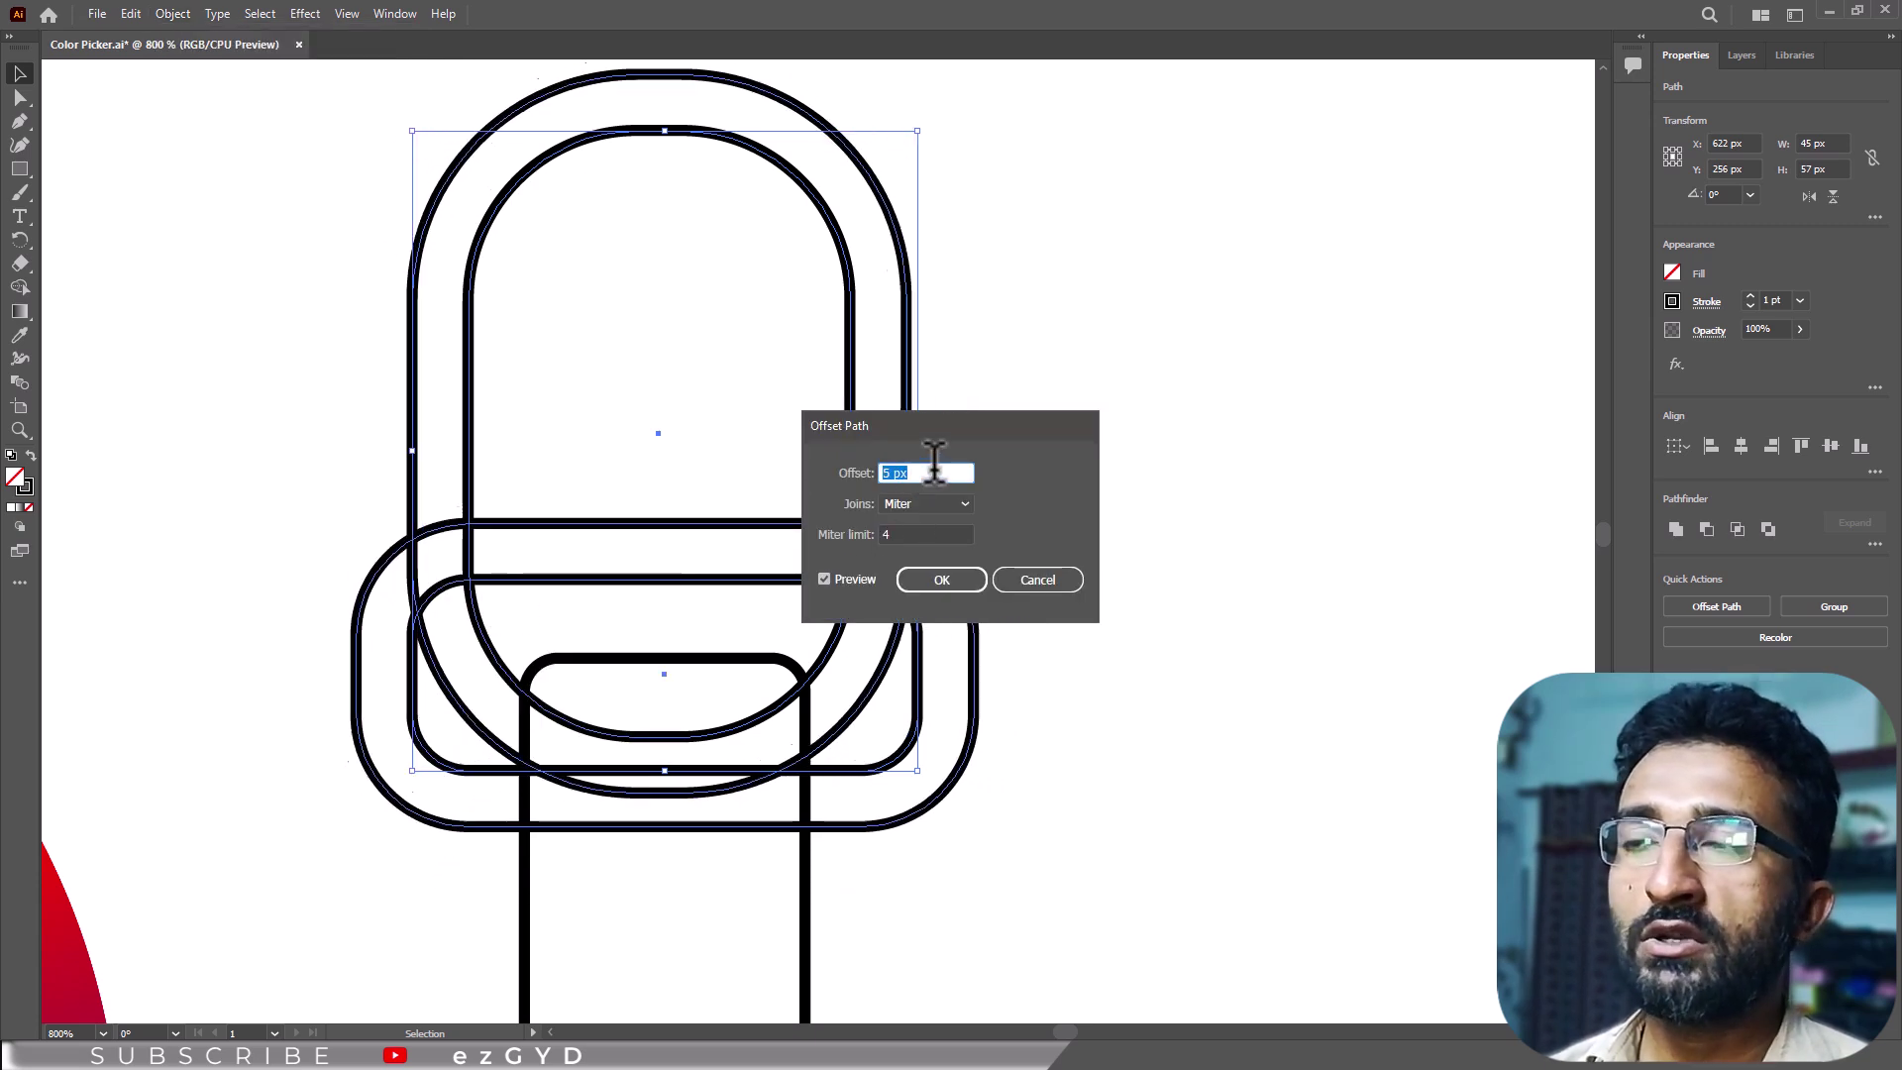
{"action": "key", "text": "Up"}
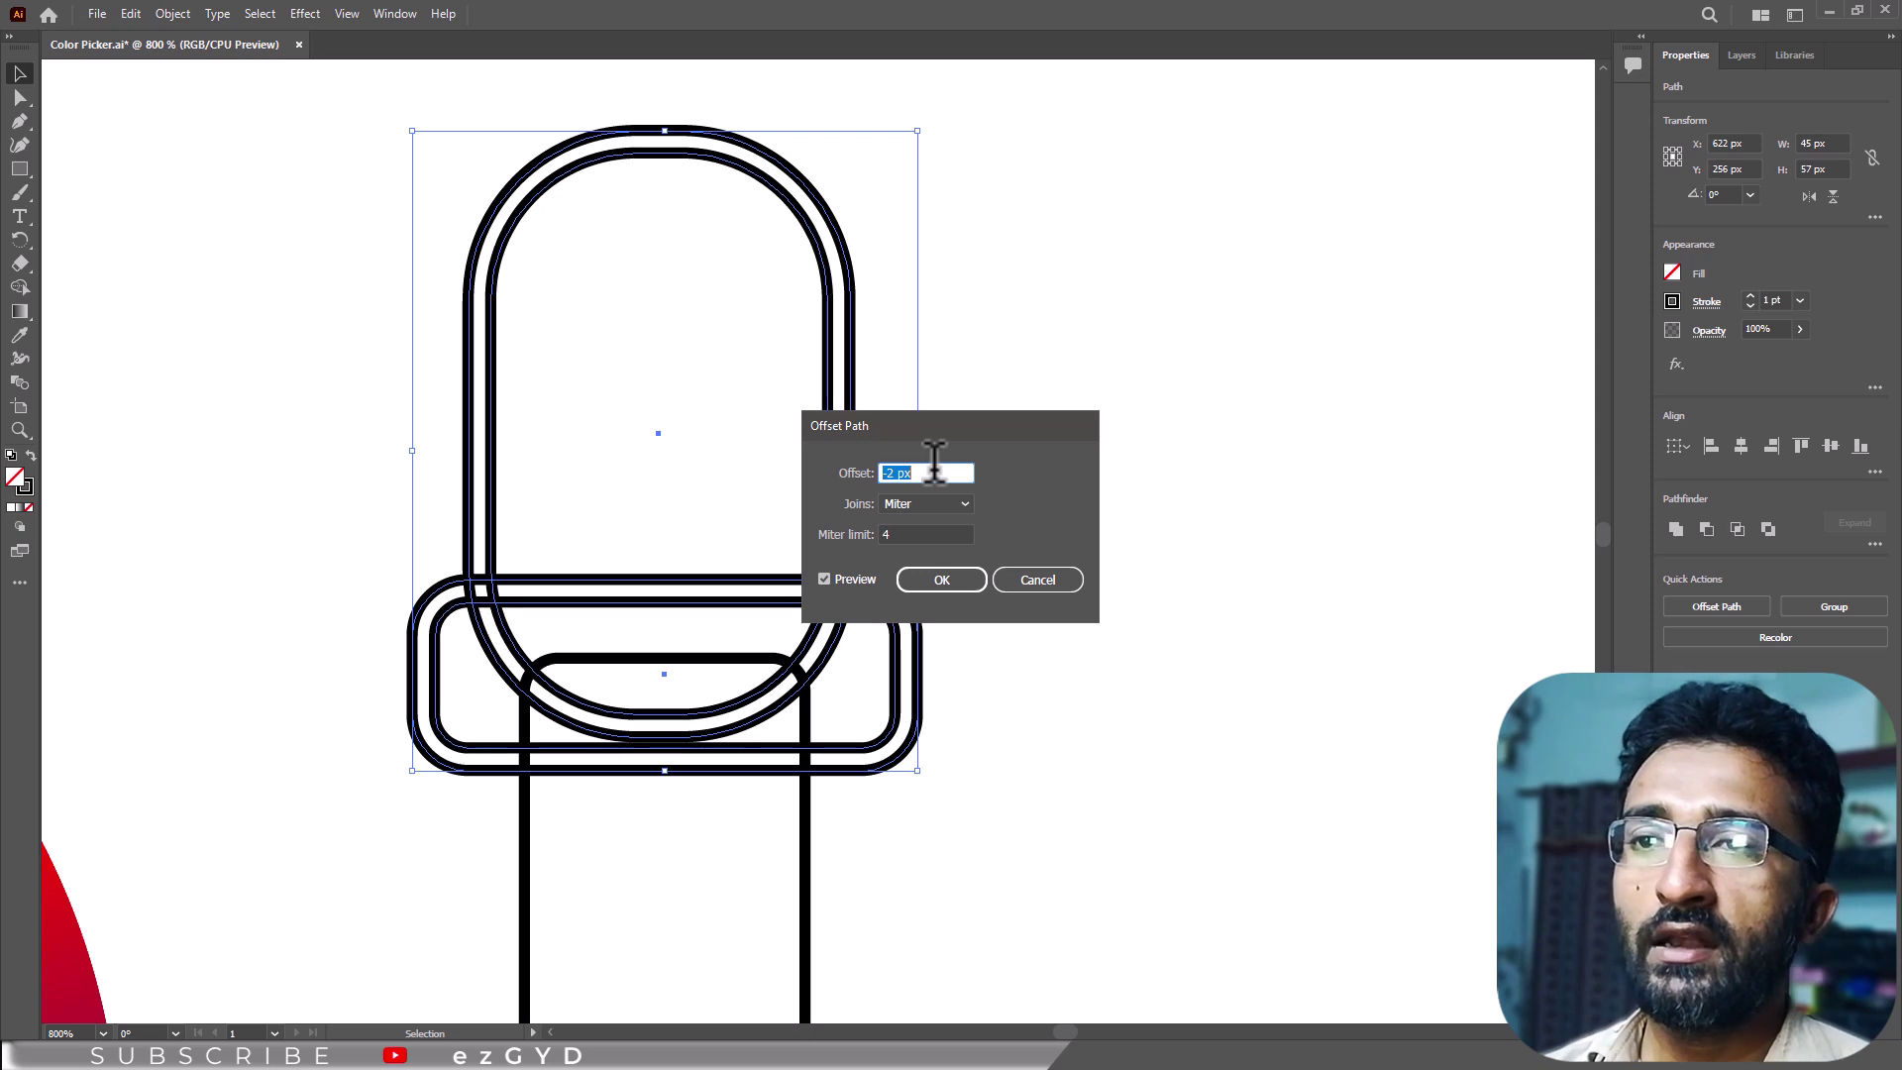
{"action": "left_click", "coordinate": [942, 579]}
Step: Rotate the whole eyedropper to 315° and place it diagonally over the colour wheel
{"action": "left_click_drag", "start_coordinate": [820, 86], "coordinate": [1224, 1007]}
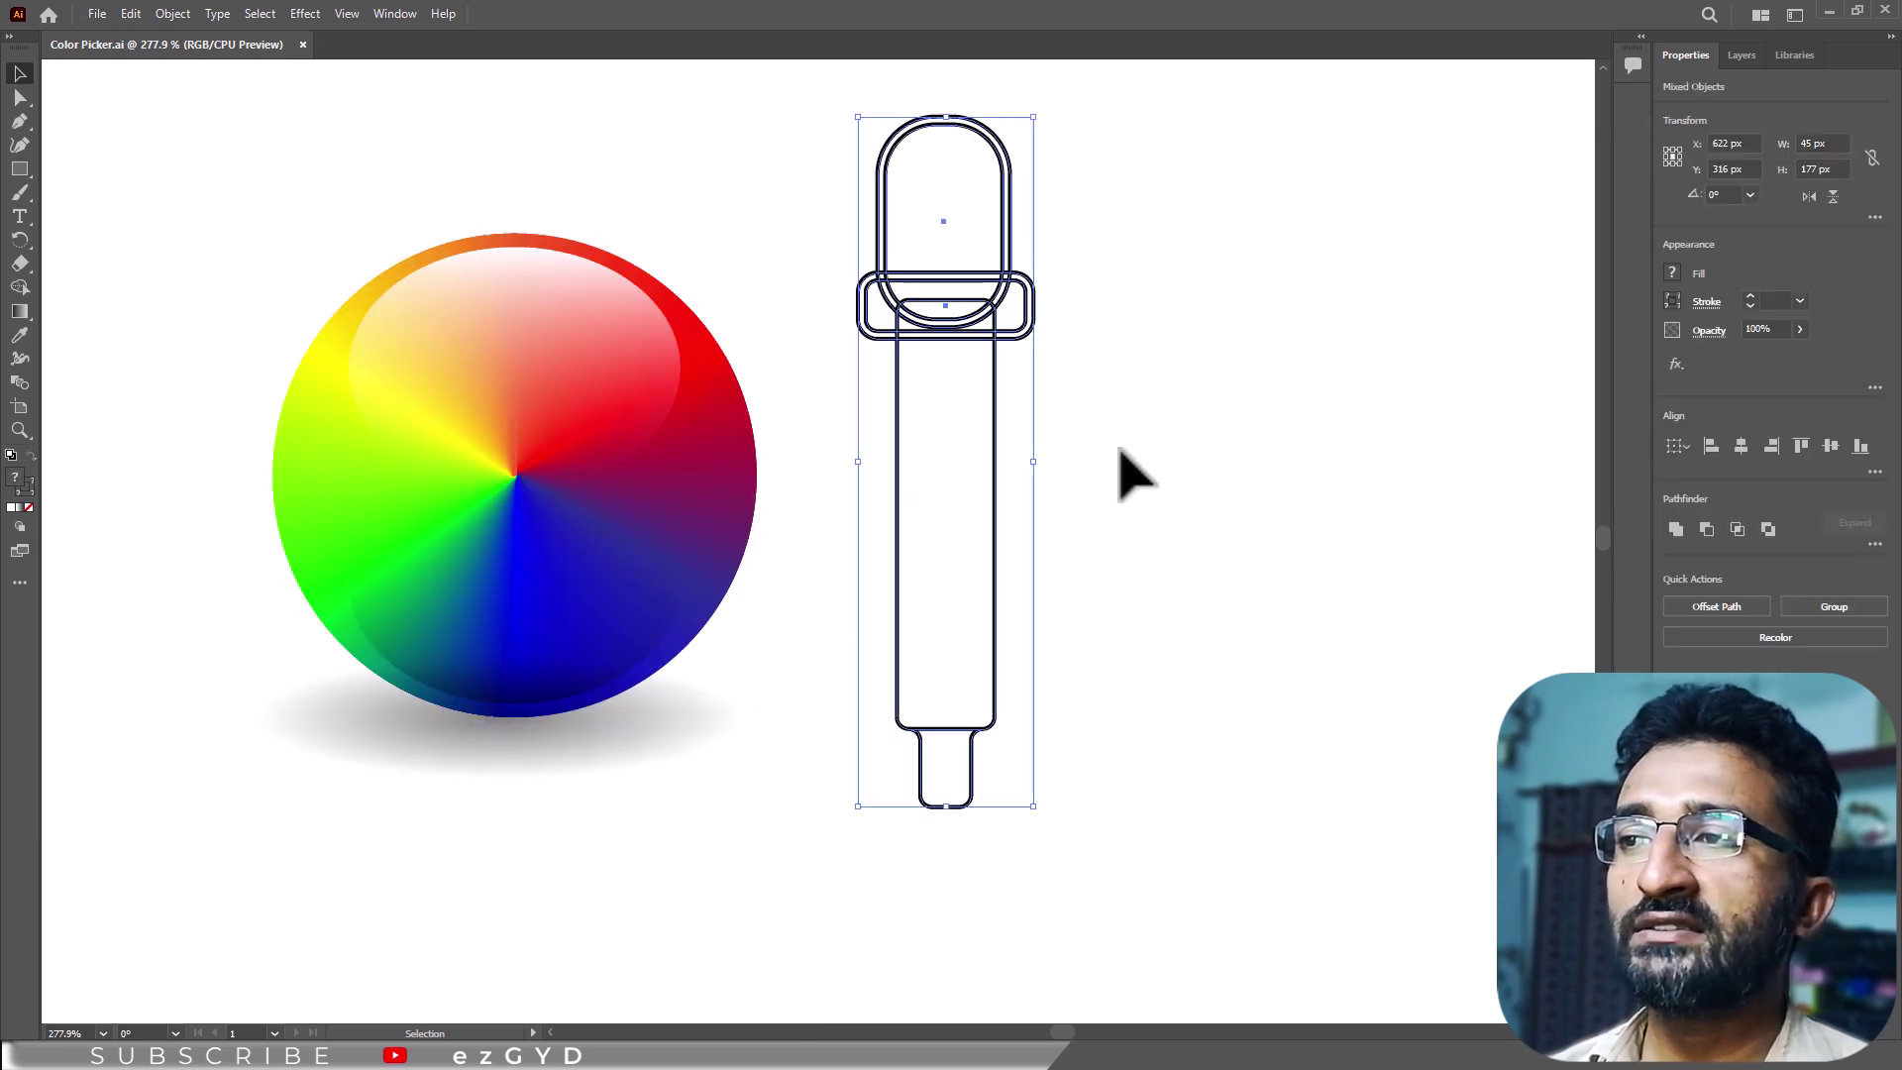
{"action": "left_click_drag", "start_coordinate": [1050, 121], "coordinate": [1159, 309]}
{"action": "left_click_drag", "start_coordinate": [1008, 459], "coordinate": [765, 416]}
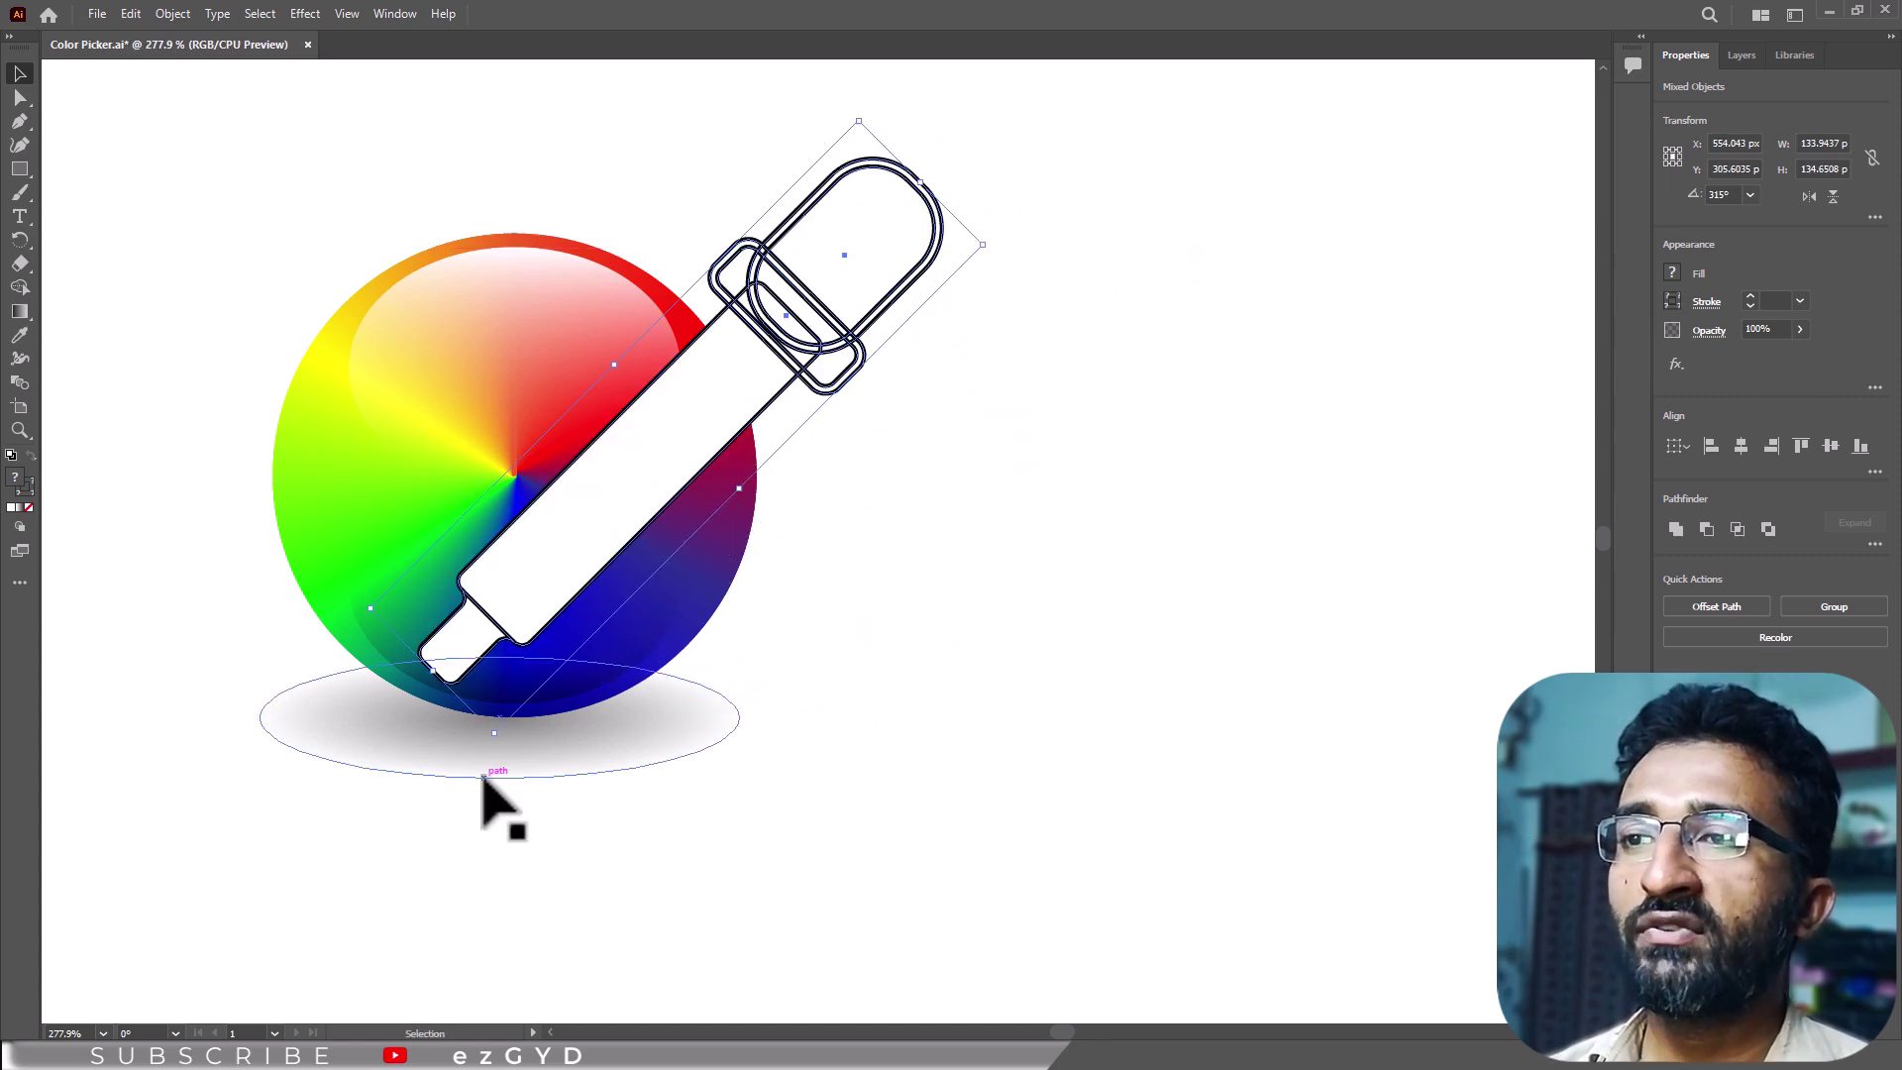
Step: Set the fill of all eyedropper shapes to None and nudge the eyedropper up and slightly leftward on the wheel
{"action": "left_click", "coordinate": [1672, 273]}
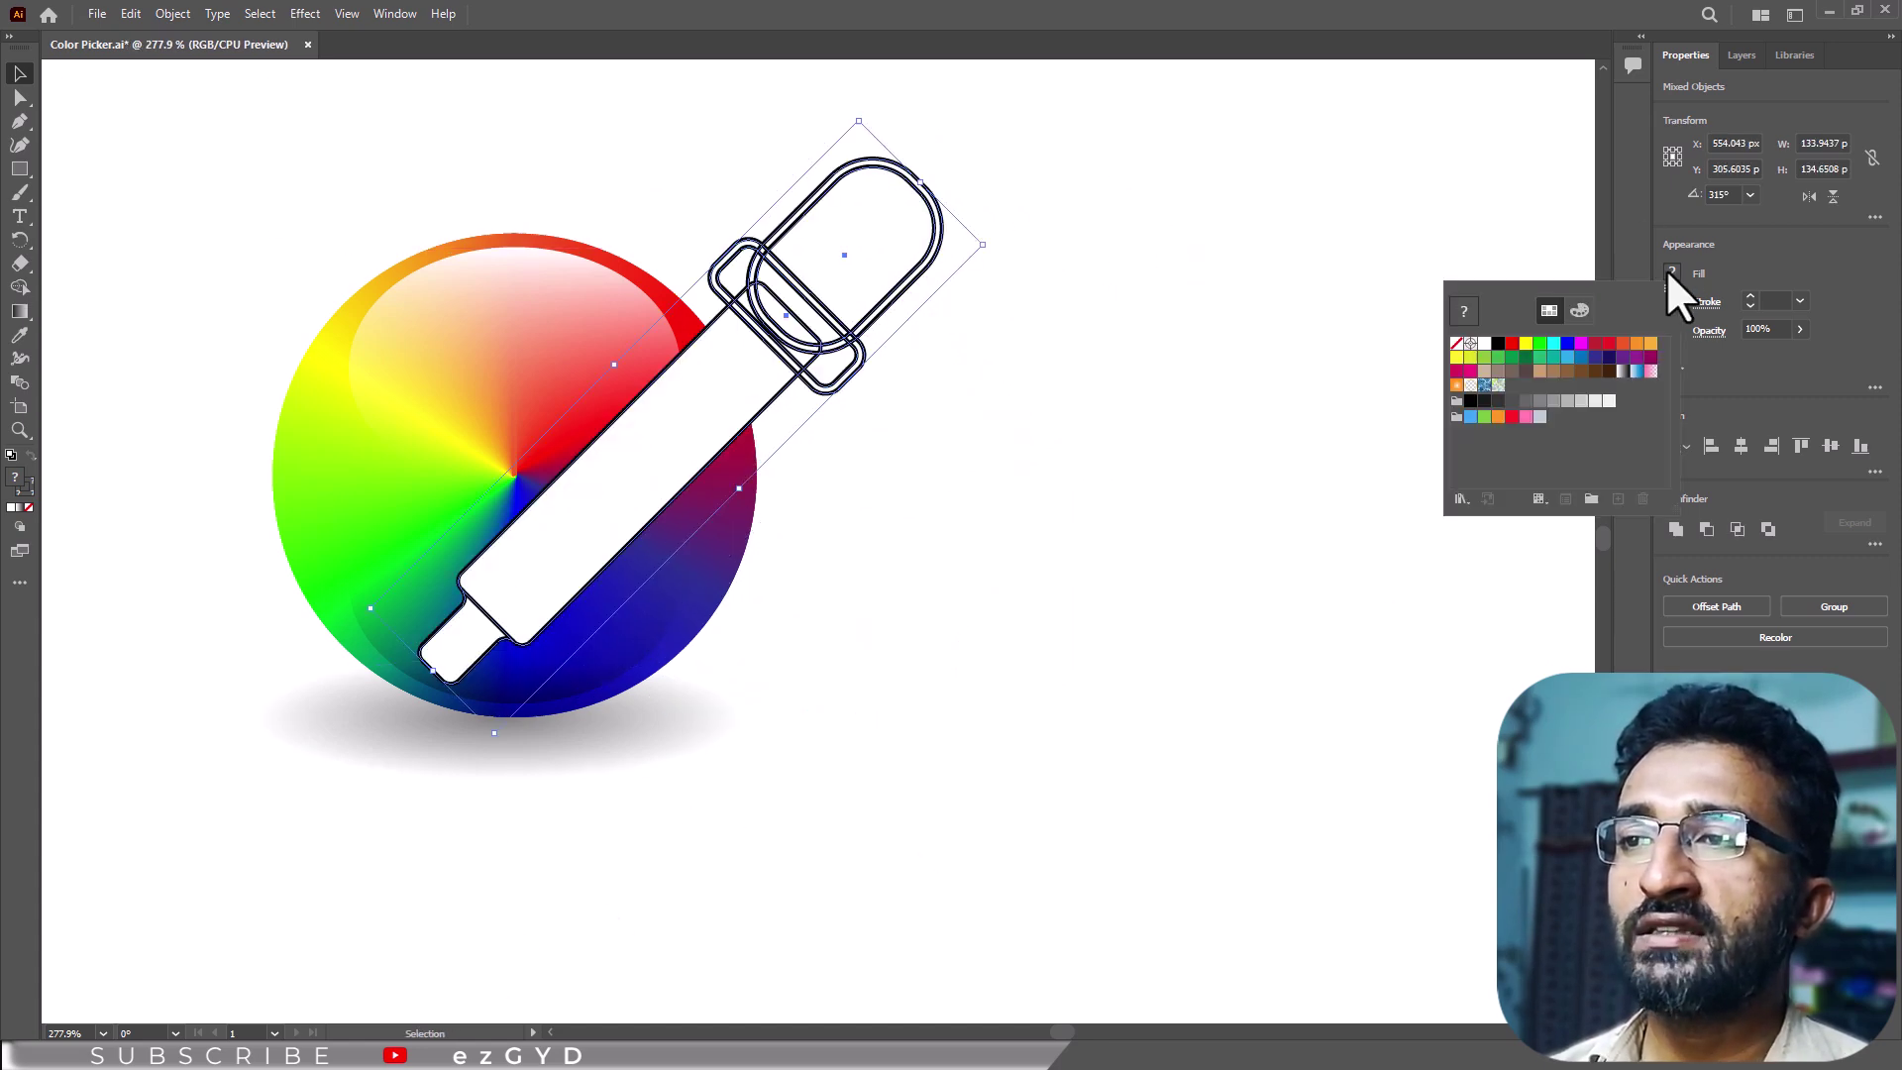
{"action": "left_click", "coordinate": [1457, 344]}
{"action": "key", "text": "shift+Up"}
{"action": "key", "text": "shift+Left"}
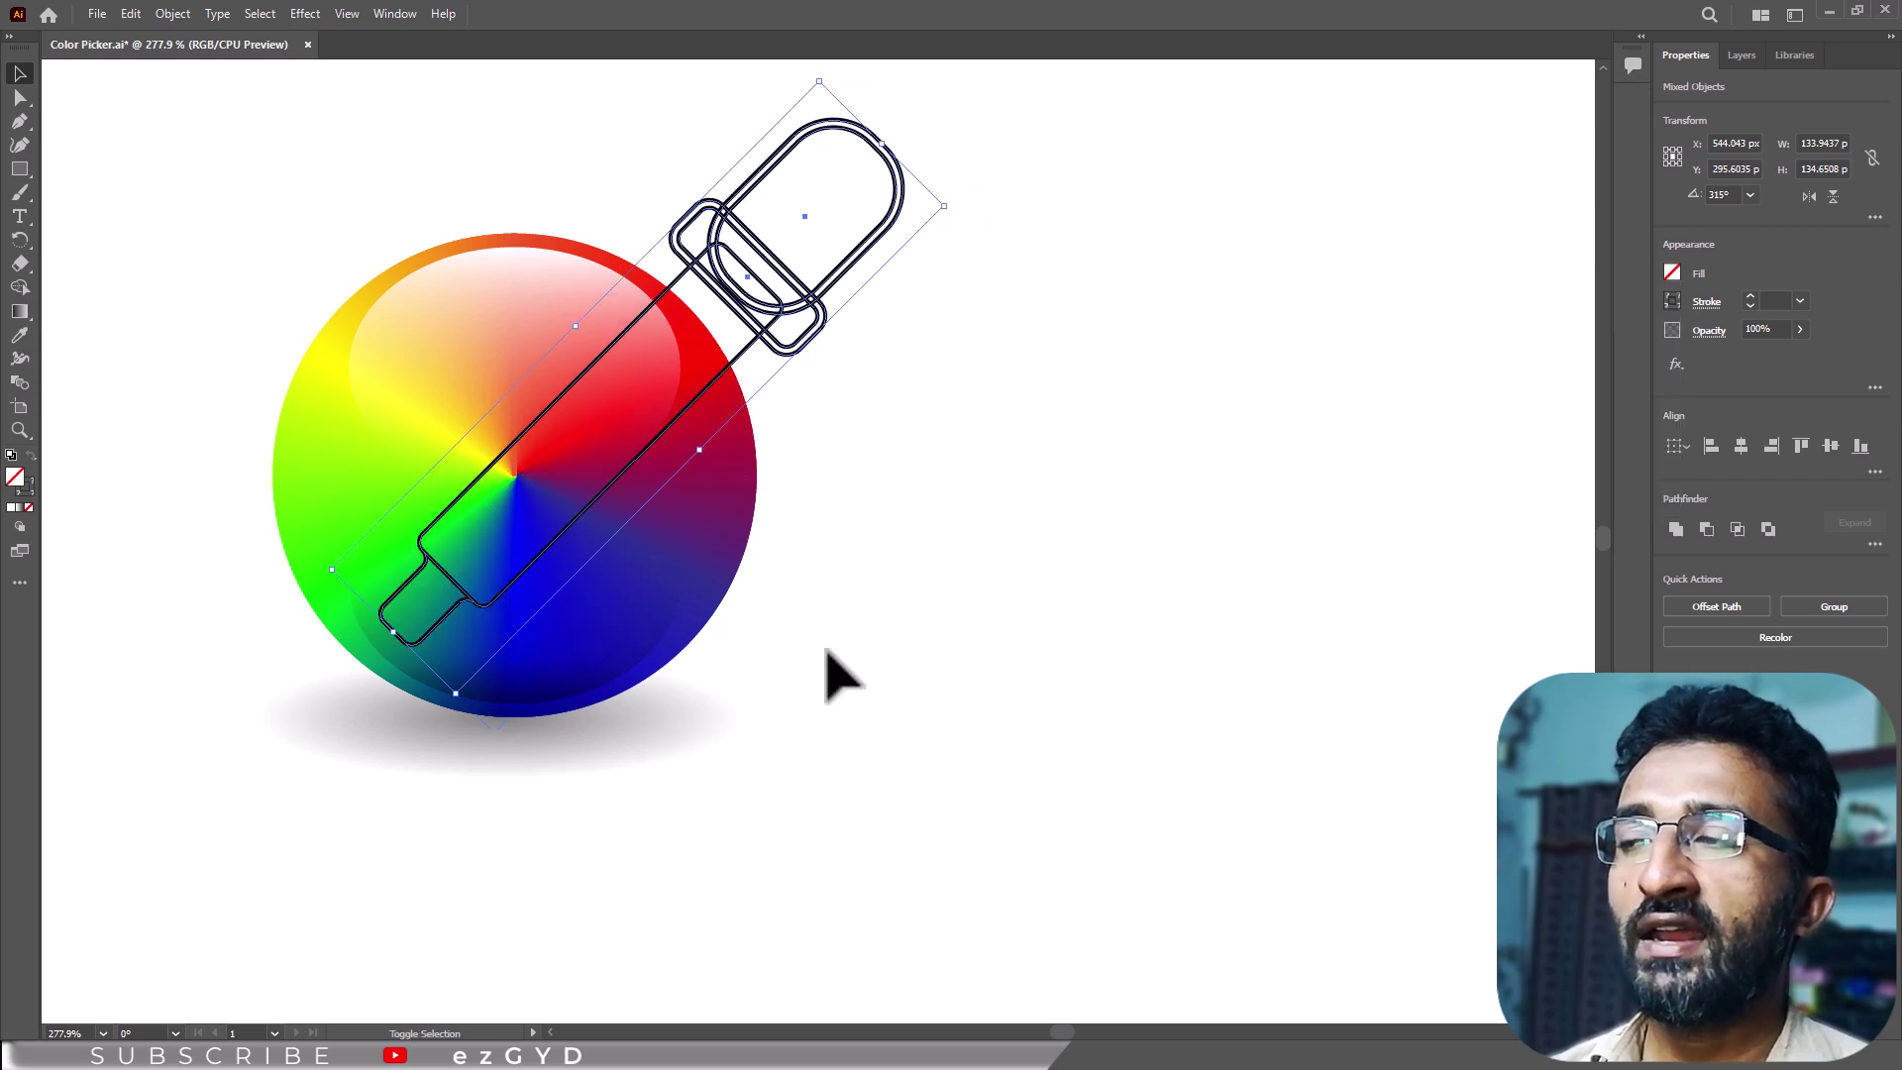
{"action": "key", "text": "Down"}
{"action": "key", "text": "Down"}
{"action": "key", "text": "Down"}
{"action": "key", "text": "Right"}
{"action": "key", "text": "Right"}
{"action": "key", "text": "Down"}
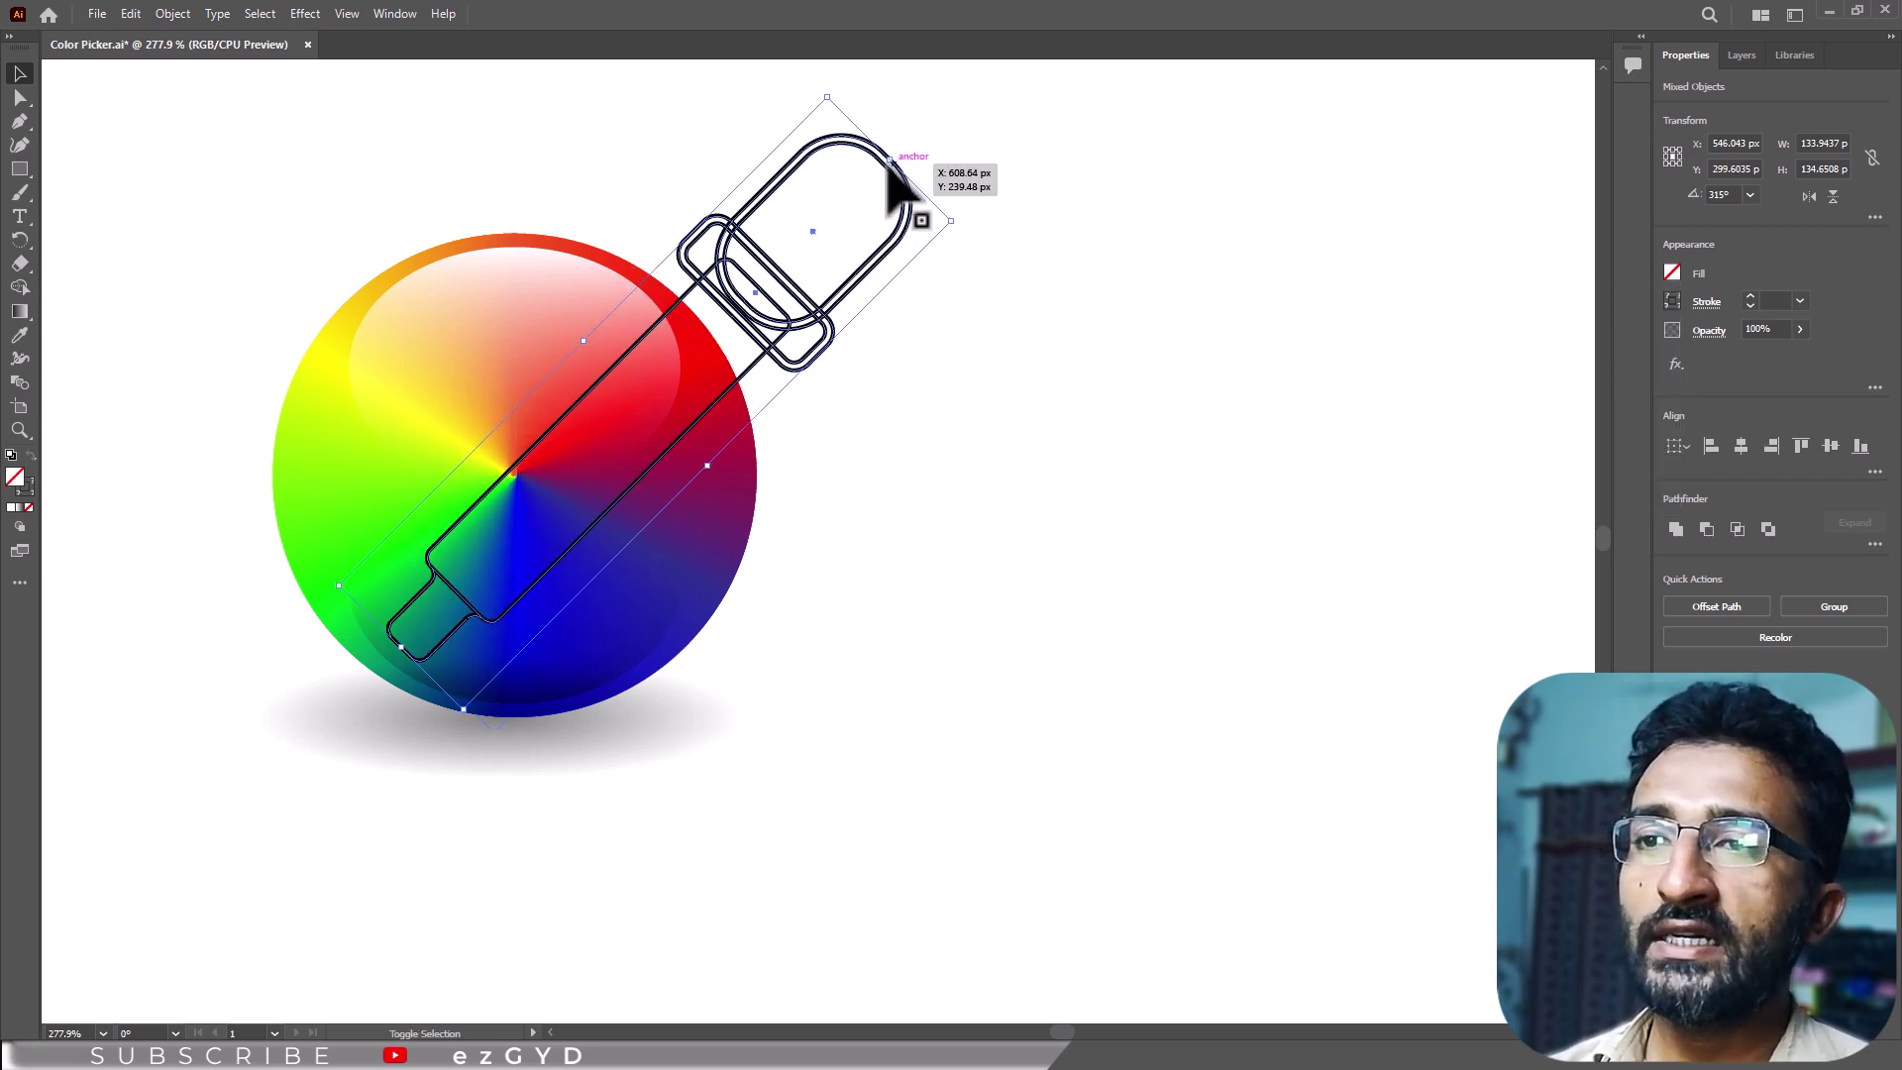
Step: Bring the collar's inner and outer outlines to the front of the artwork
{"action": "left_click_drag", "start_coordinate": [892, 163], "coordinate": [830, 280]}
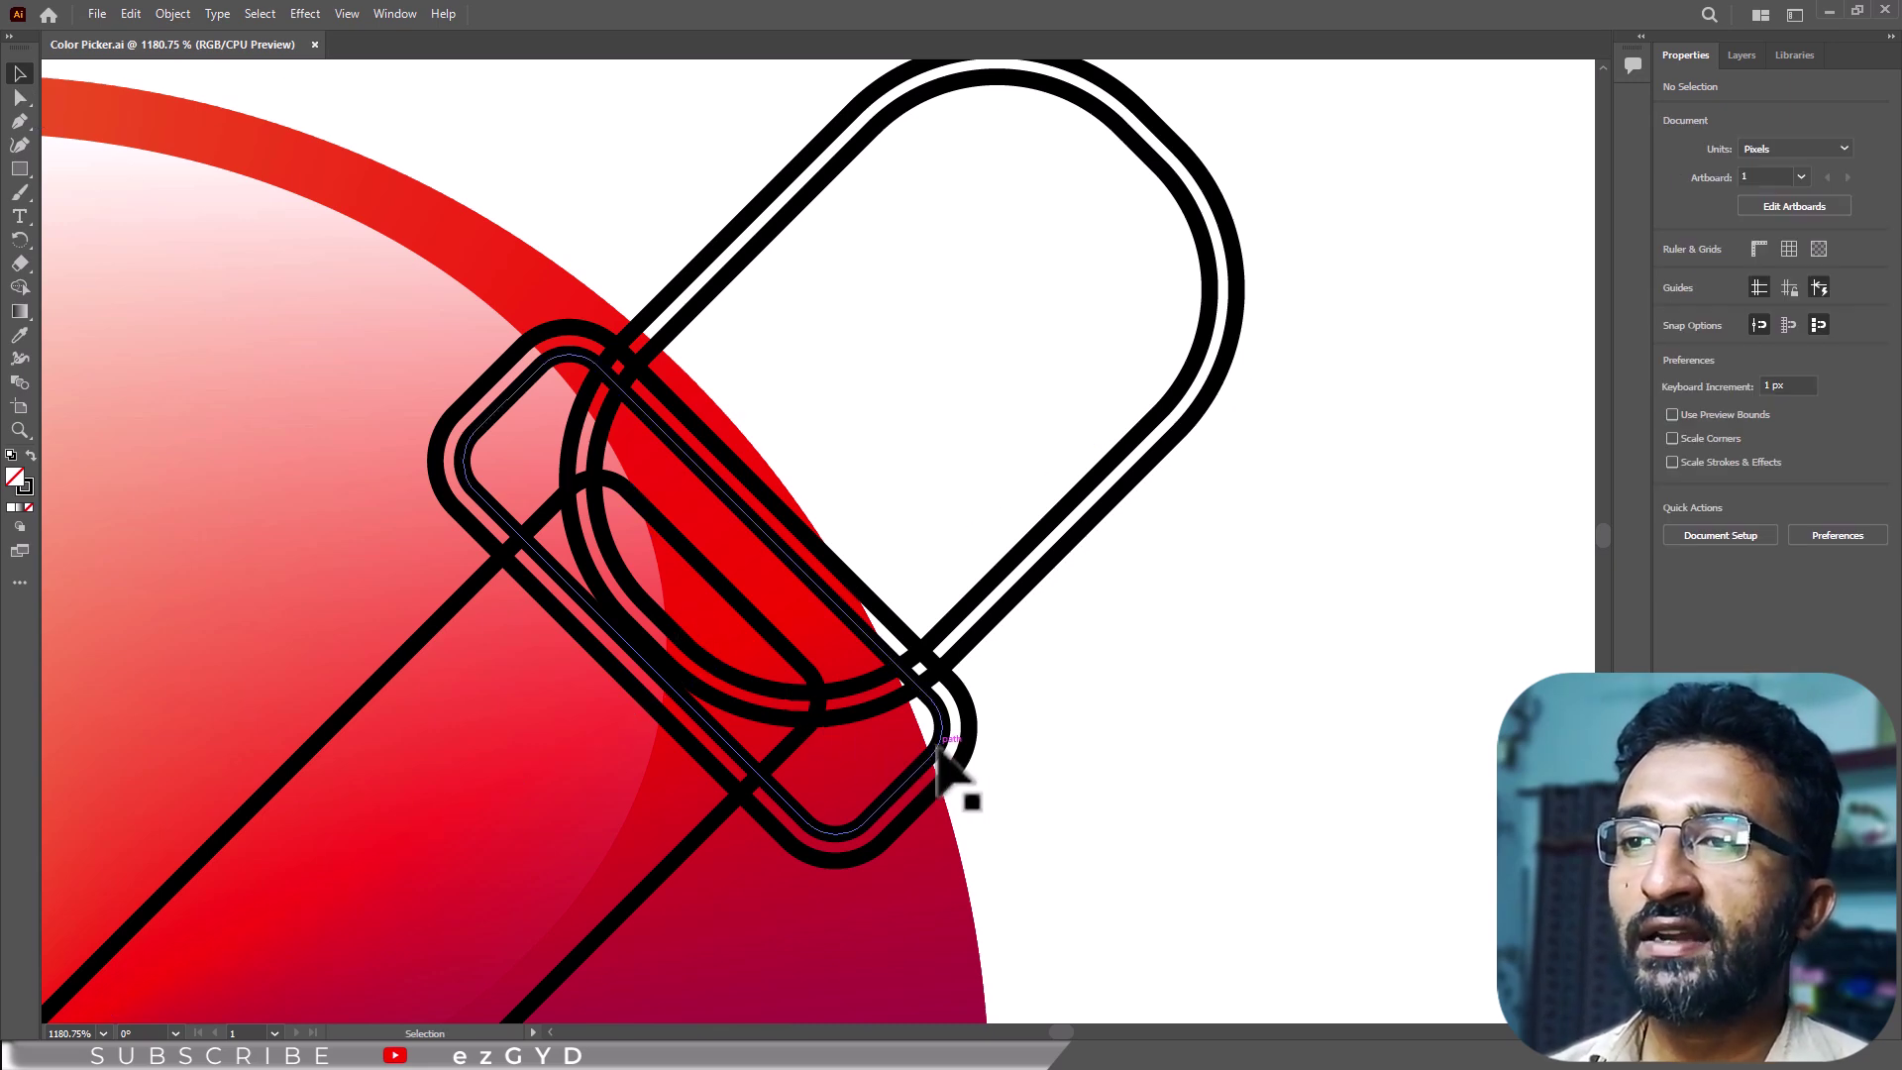
{"action": "left_click", "coordinate": [939, 753]}
{"action": "left_click", "coordinate": [957, 769], "text": "shift"}
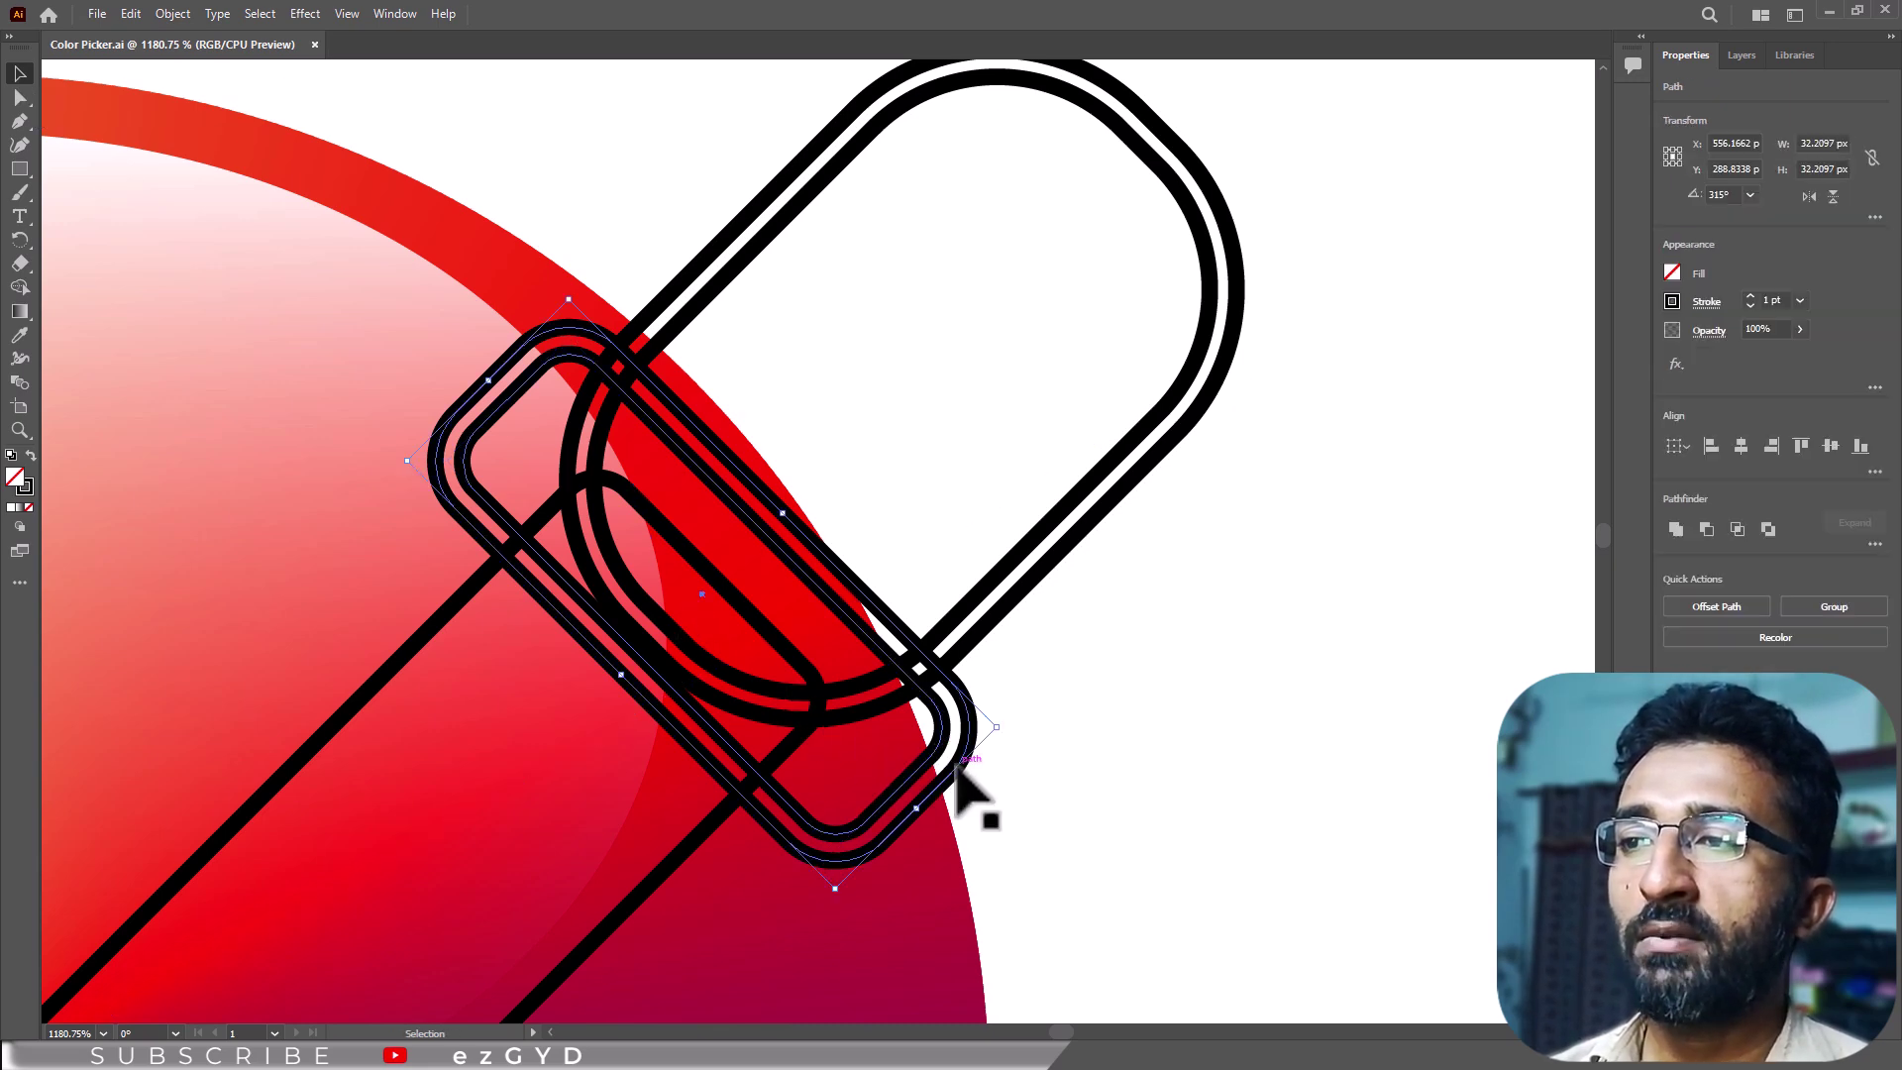
{"action": "left_click", "coordinate": [175, 14]}
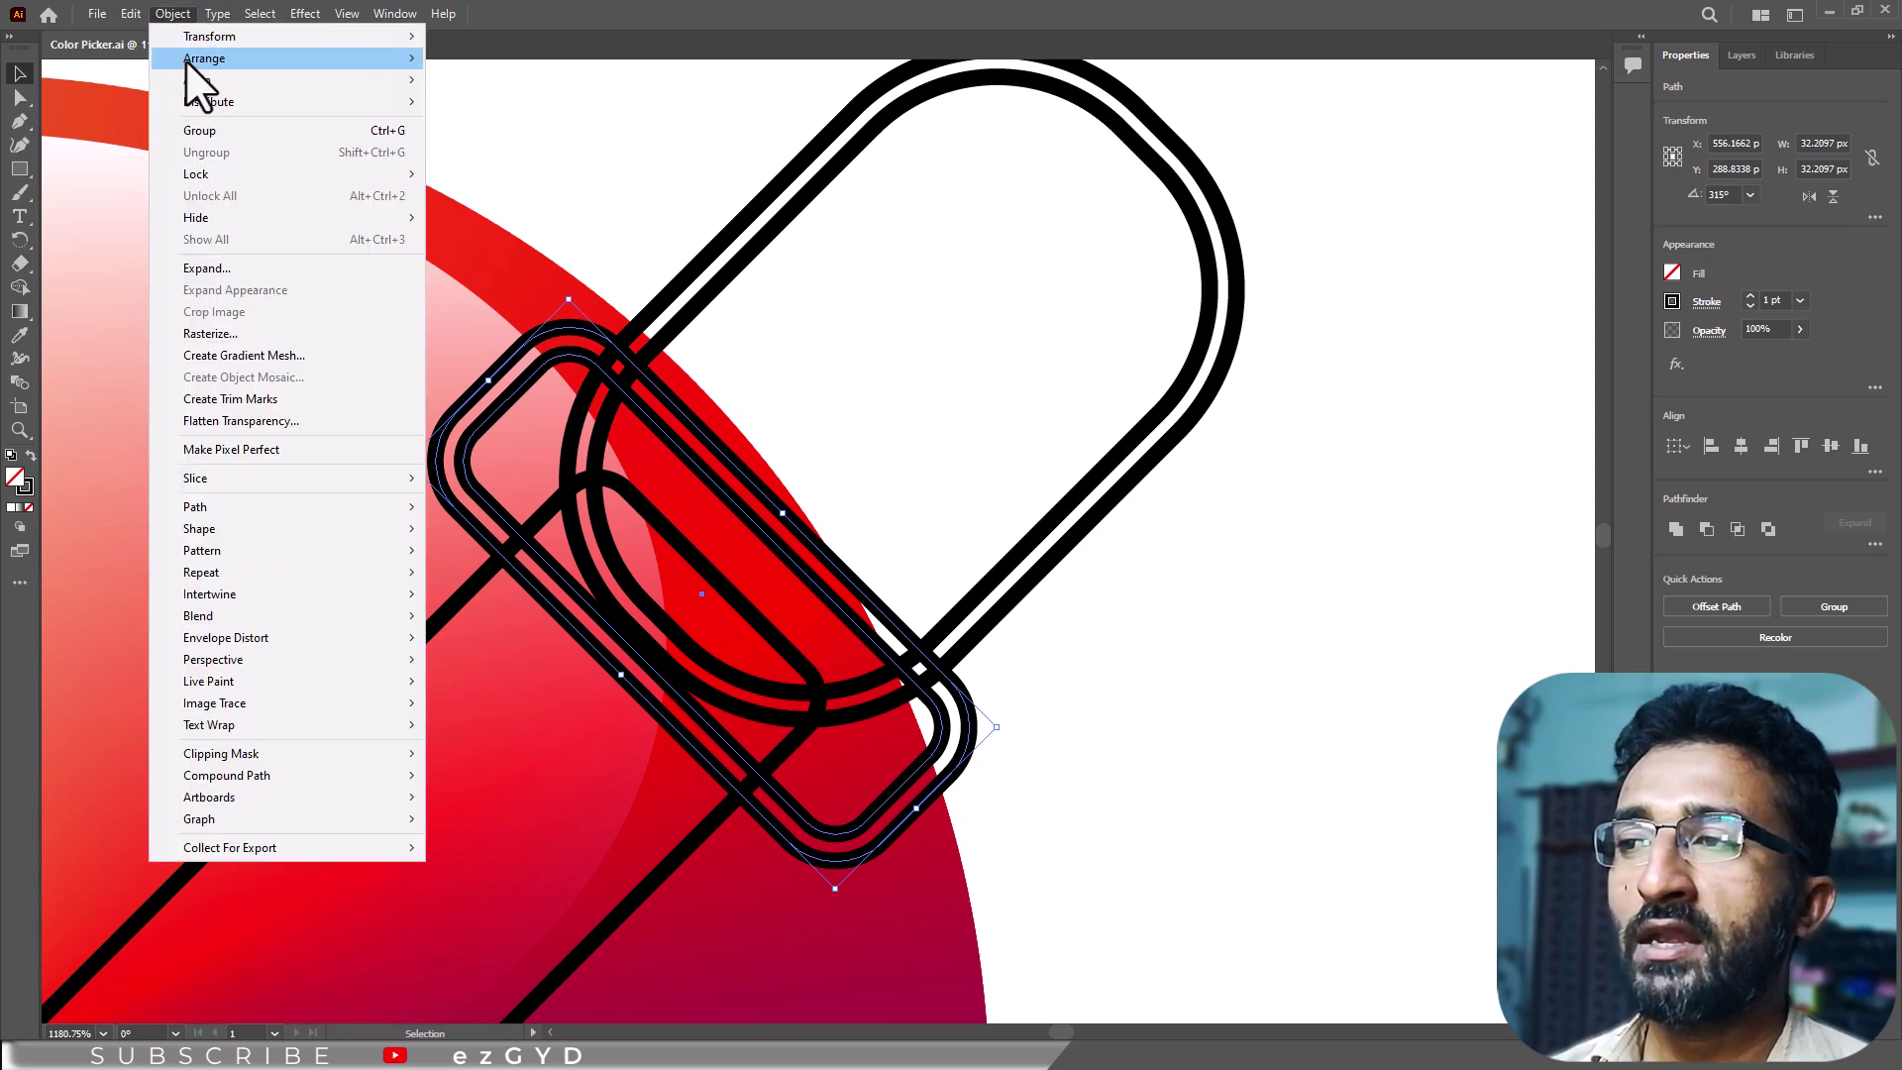
{"action": "mouse_move", "coordinate": [248, 59]}
{"action": "left_click", "coordinate": [500, 65]}
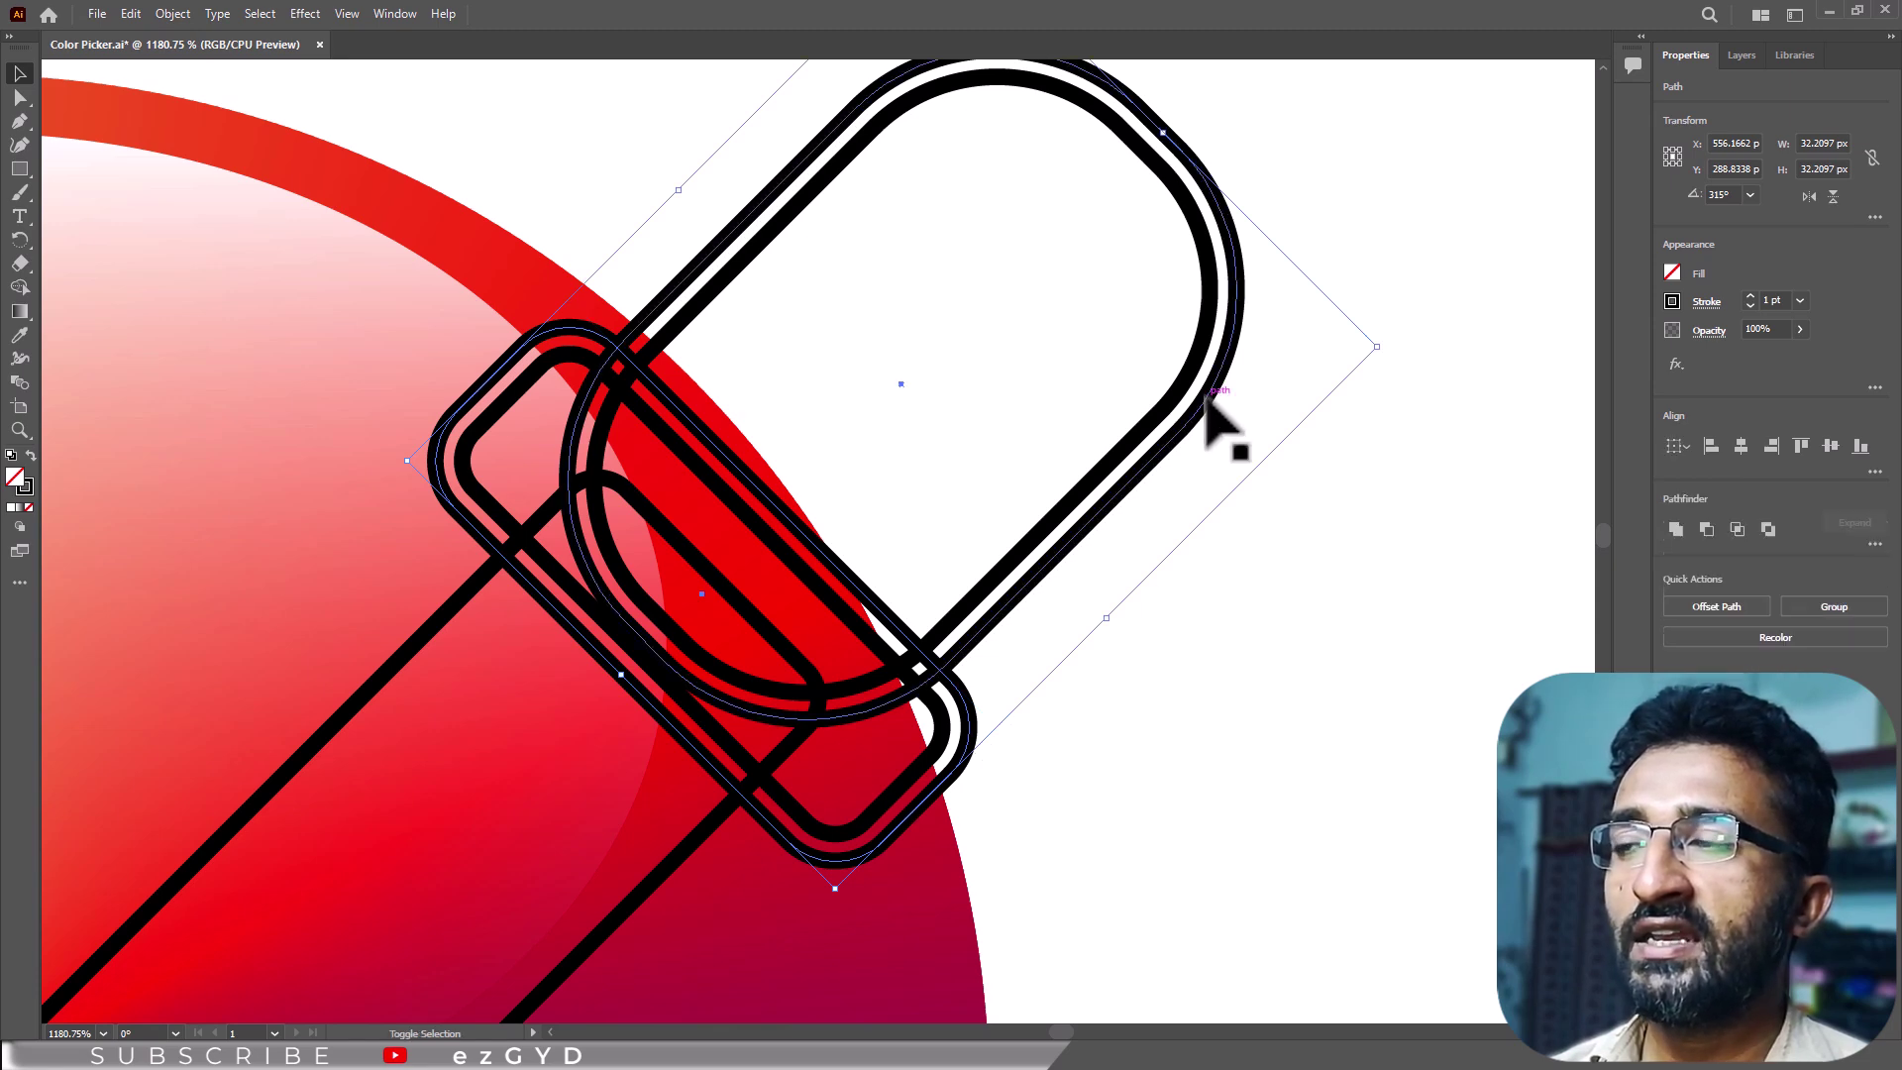
Step: Fill the outer collar and outer bulb outlines with a linear gradient whose first stop is dark grey
{"action": "left_click", "coordinate": [20, 311]}
{"action": "left_click_drag", "start_coordinate": [825, 573], "coordinate": [1312, 636]}
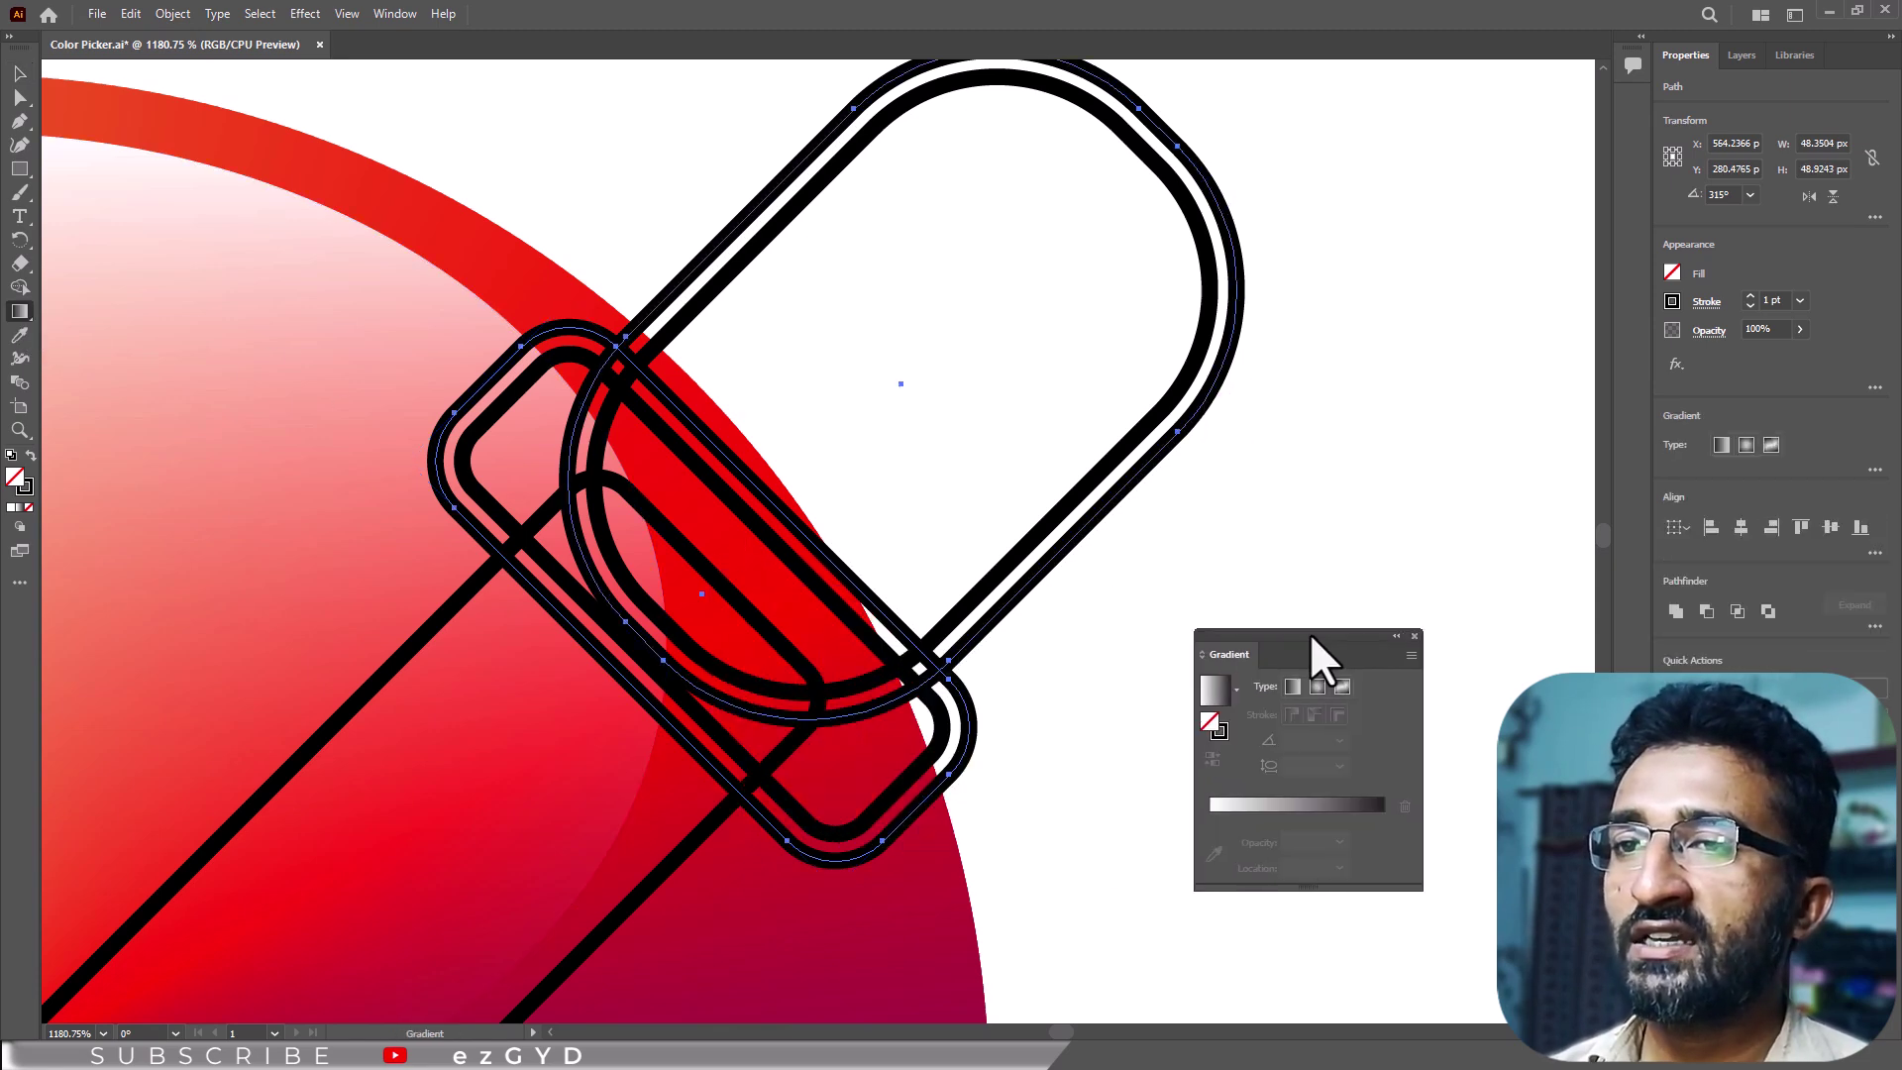
{"action": "left_click", "coordinate": [1216, 692]}
{"action": "double_click", "coordinate": [1211, 818]}
{"action": "left_click", "coordinate": [1129, 641]}
{"action": "left_click", "coordinate": [1219, 643]}
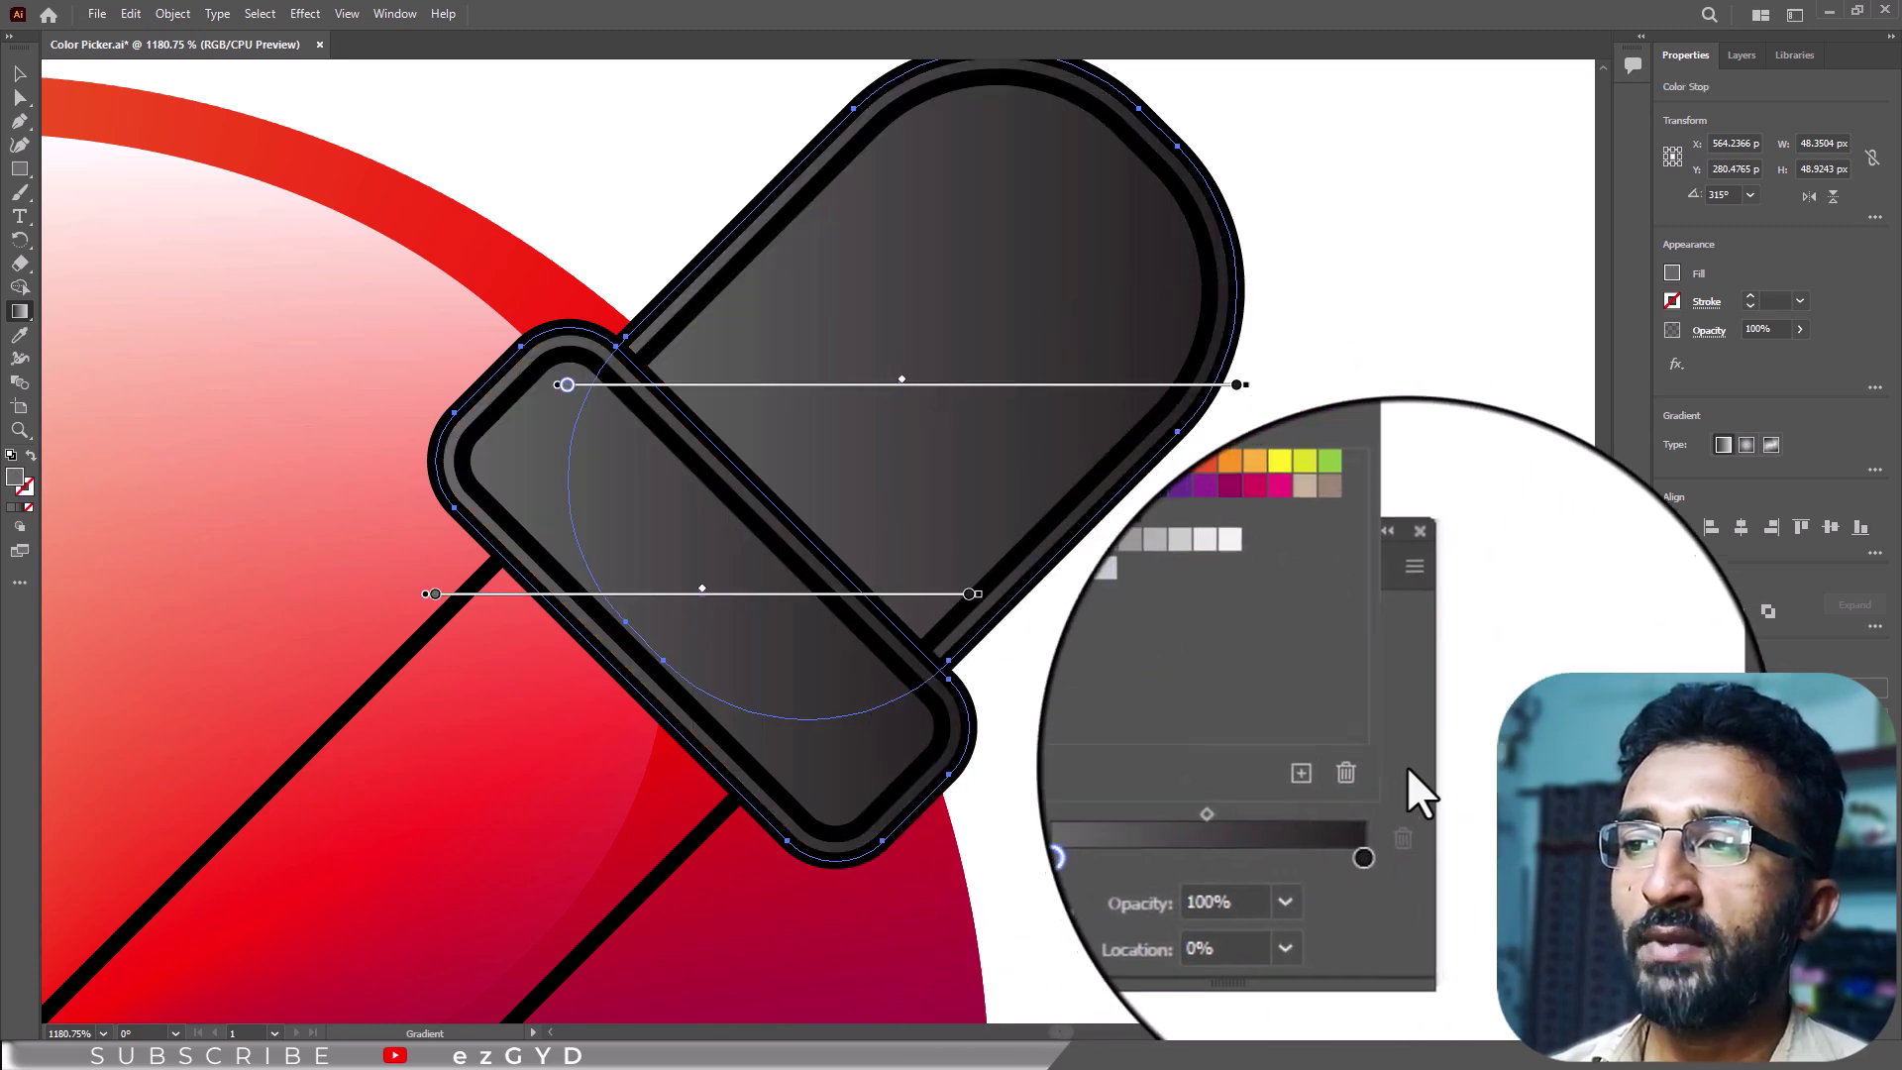
Step: Make the end stop of the outer shapes' gradient black and set its angle to -90°
{"action": "double_click", "coordinate": [1383, 817]}
{"action": "left_click", "coordinate": [1167, 644]}
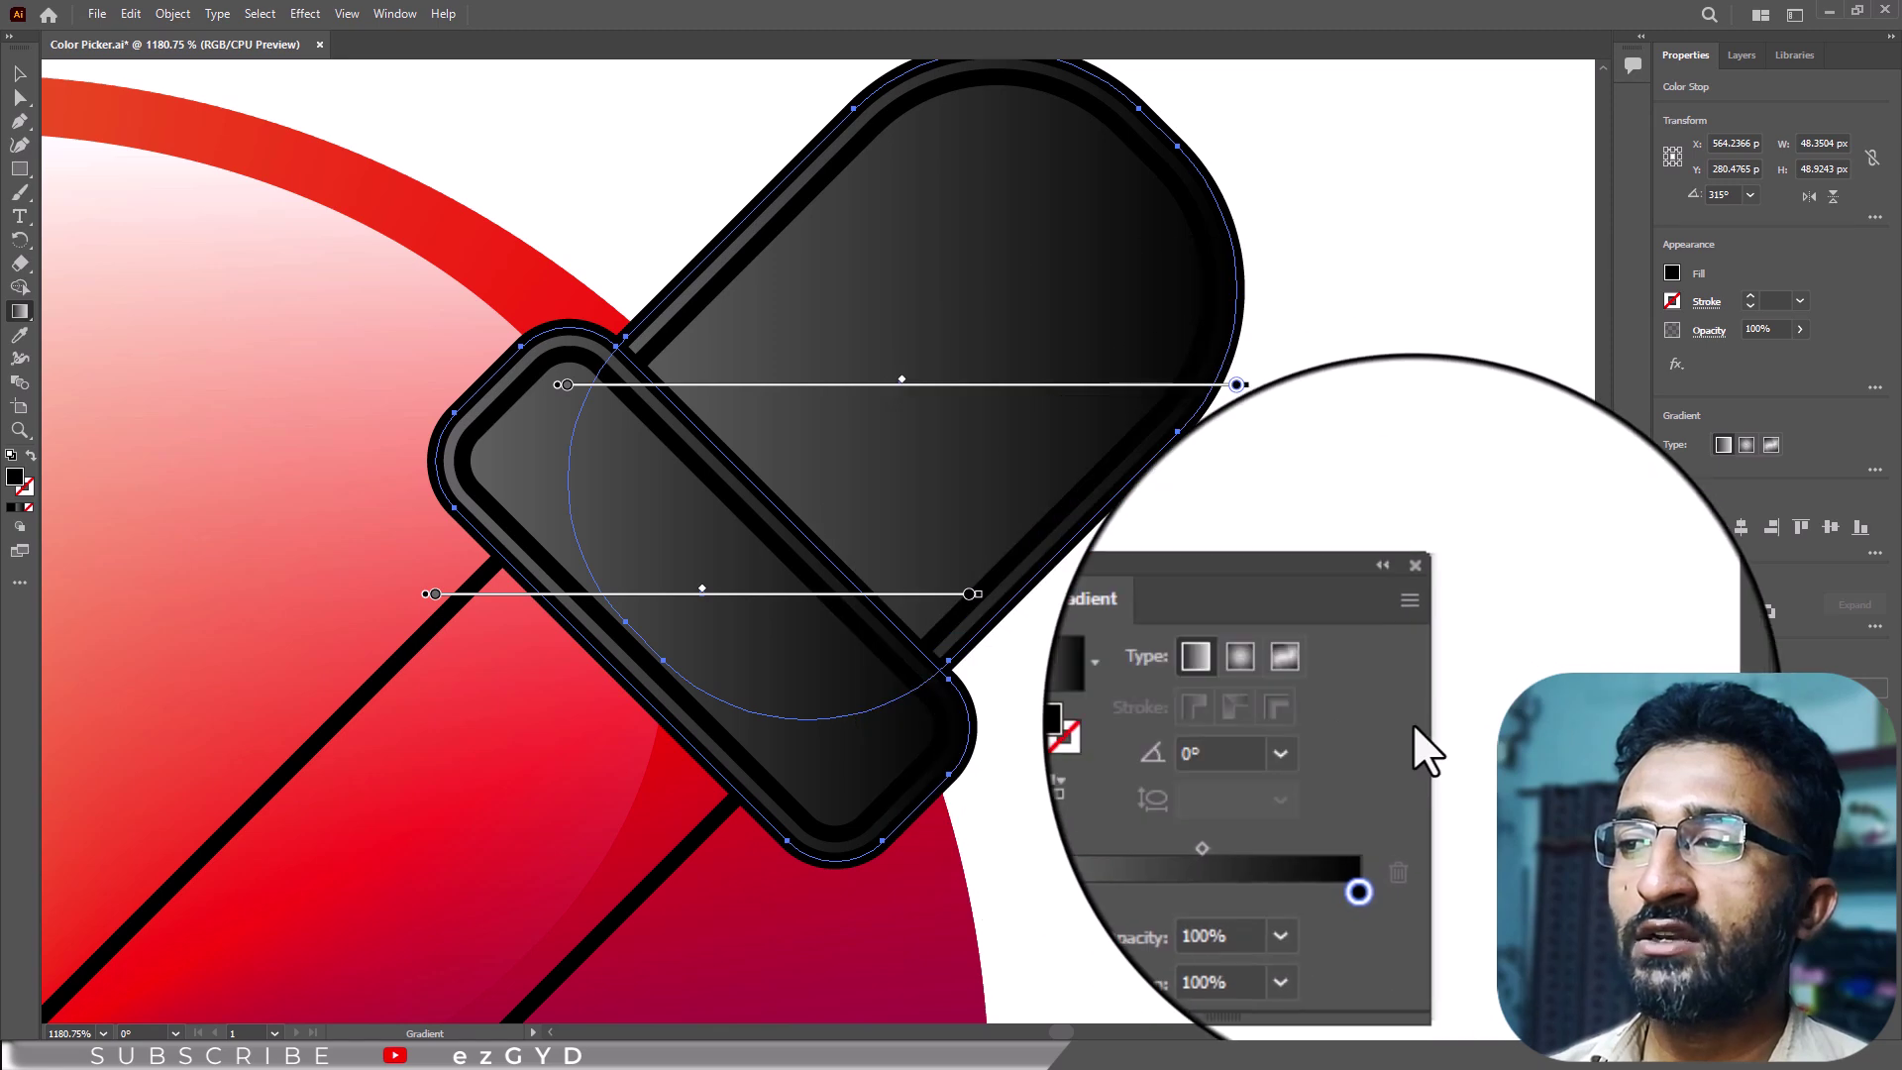
{"action": "left_click", "coordinate": [1339, 740]}
{"action": "left_click", "coordinate": [1367, 634]}
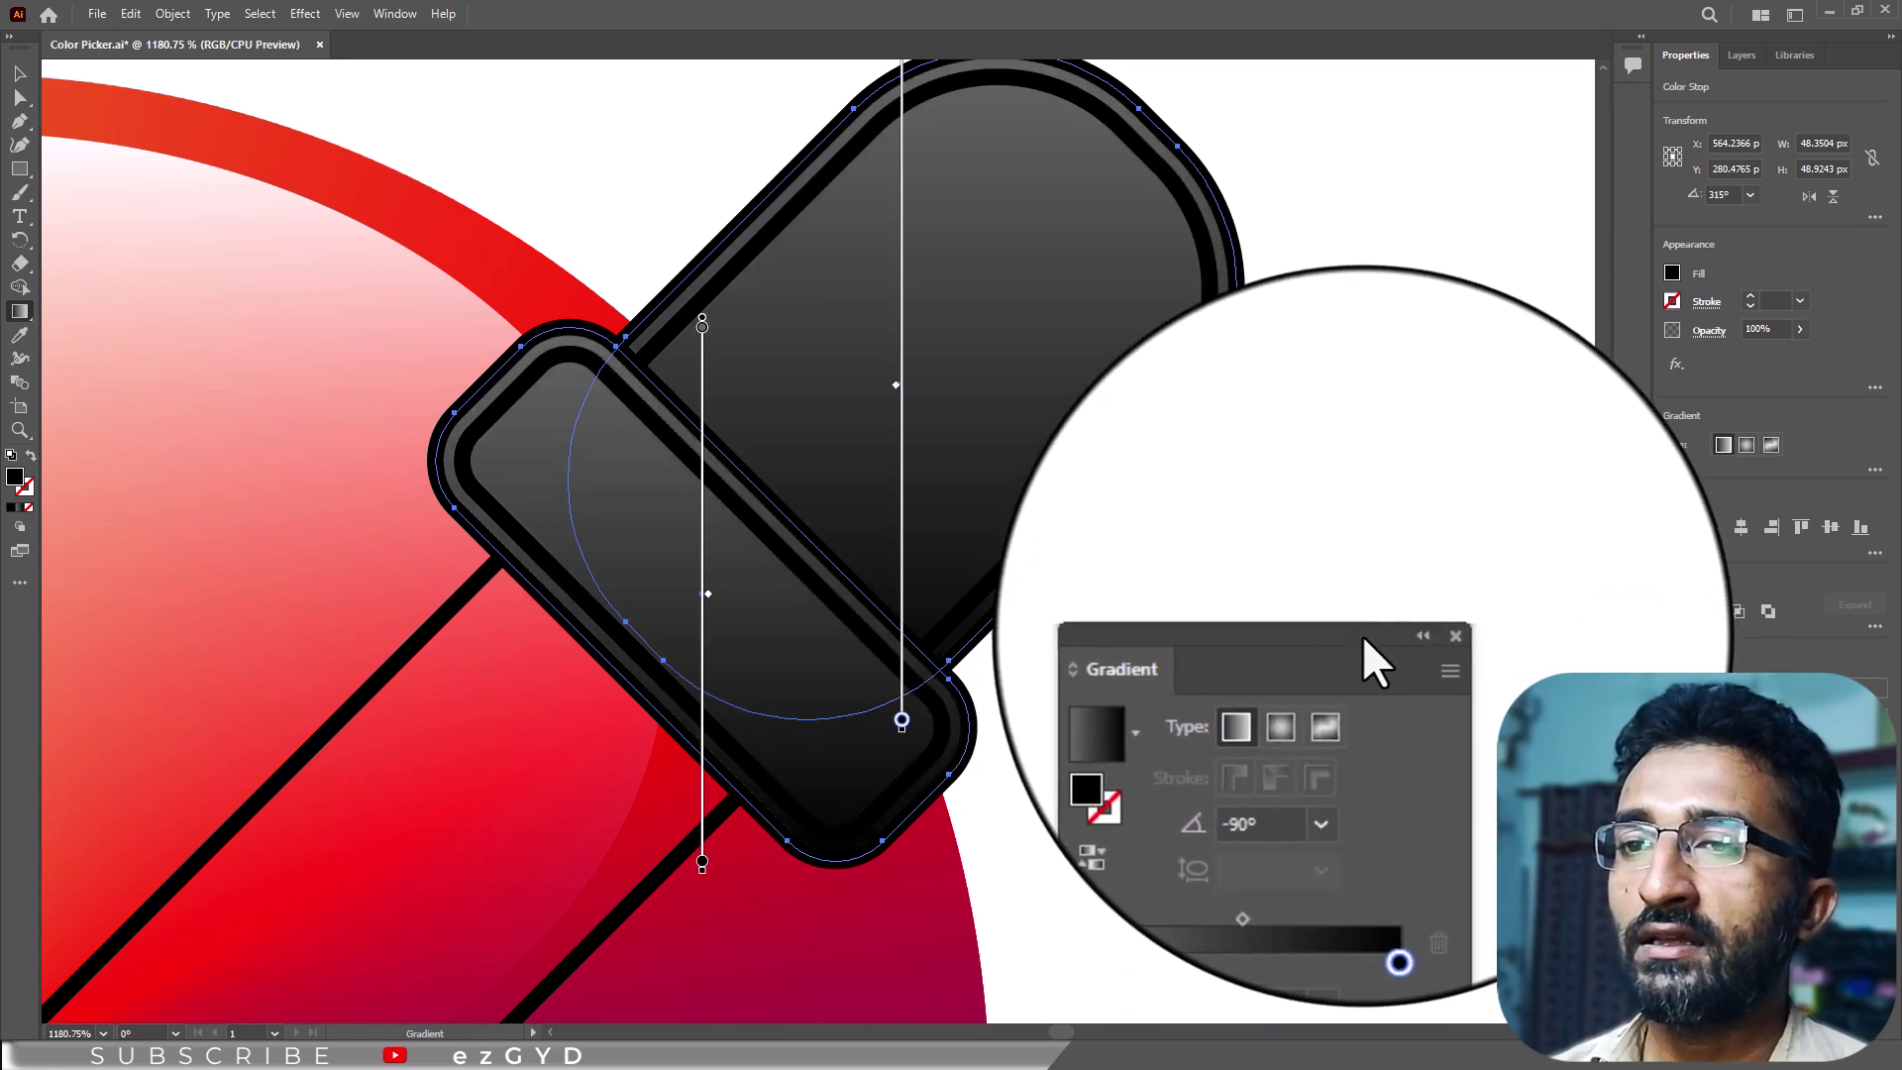
Step: Fill the inner collar and inner bulb outlines with a linear gradient and make both colour stops white
{"action": "key", "text": "v"}
{"action": "left_click", "coordinate": [626, 391]}
{"action": "left_click", "coordinate": [537, 397]}
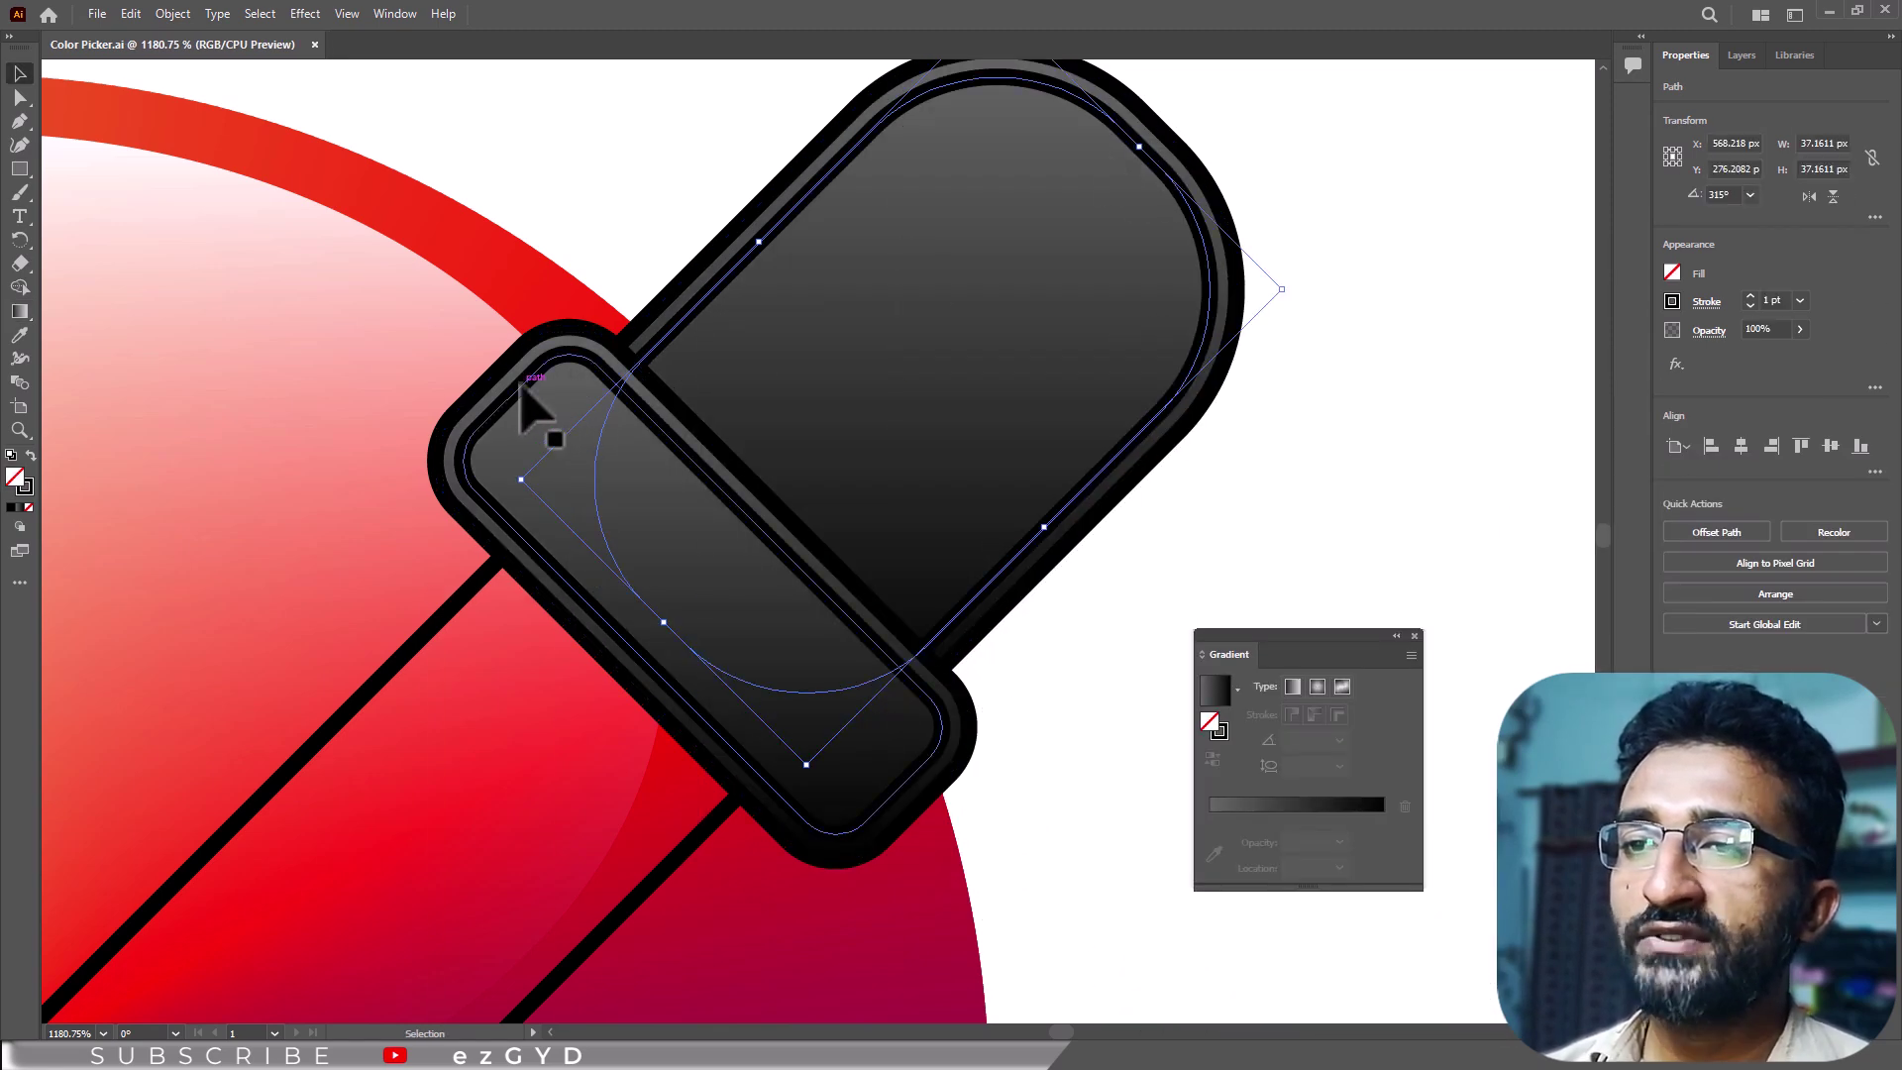
{"action": "left_click", "coordinate": [691, 309], "text": "shift"}
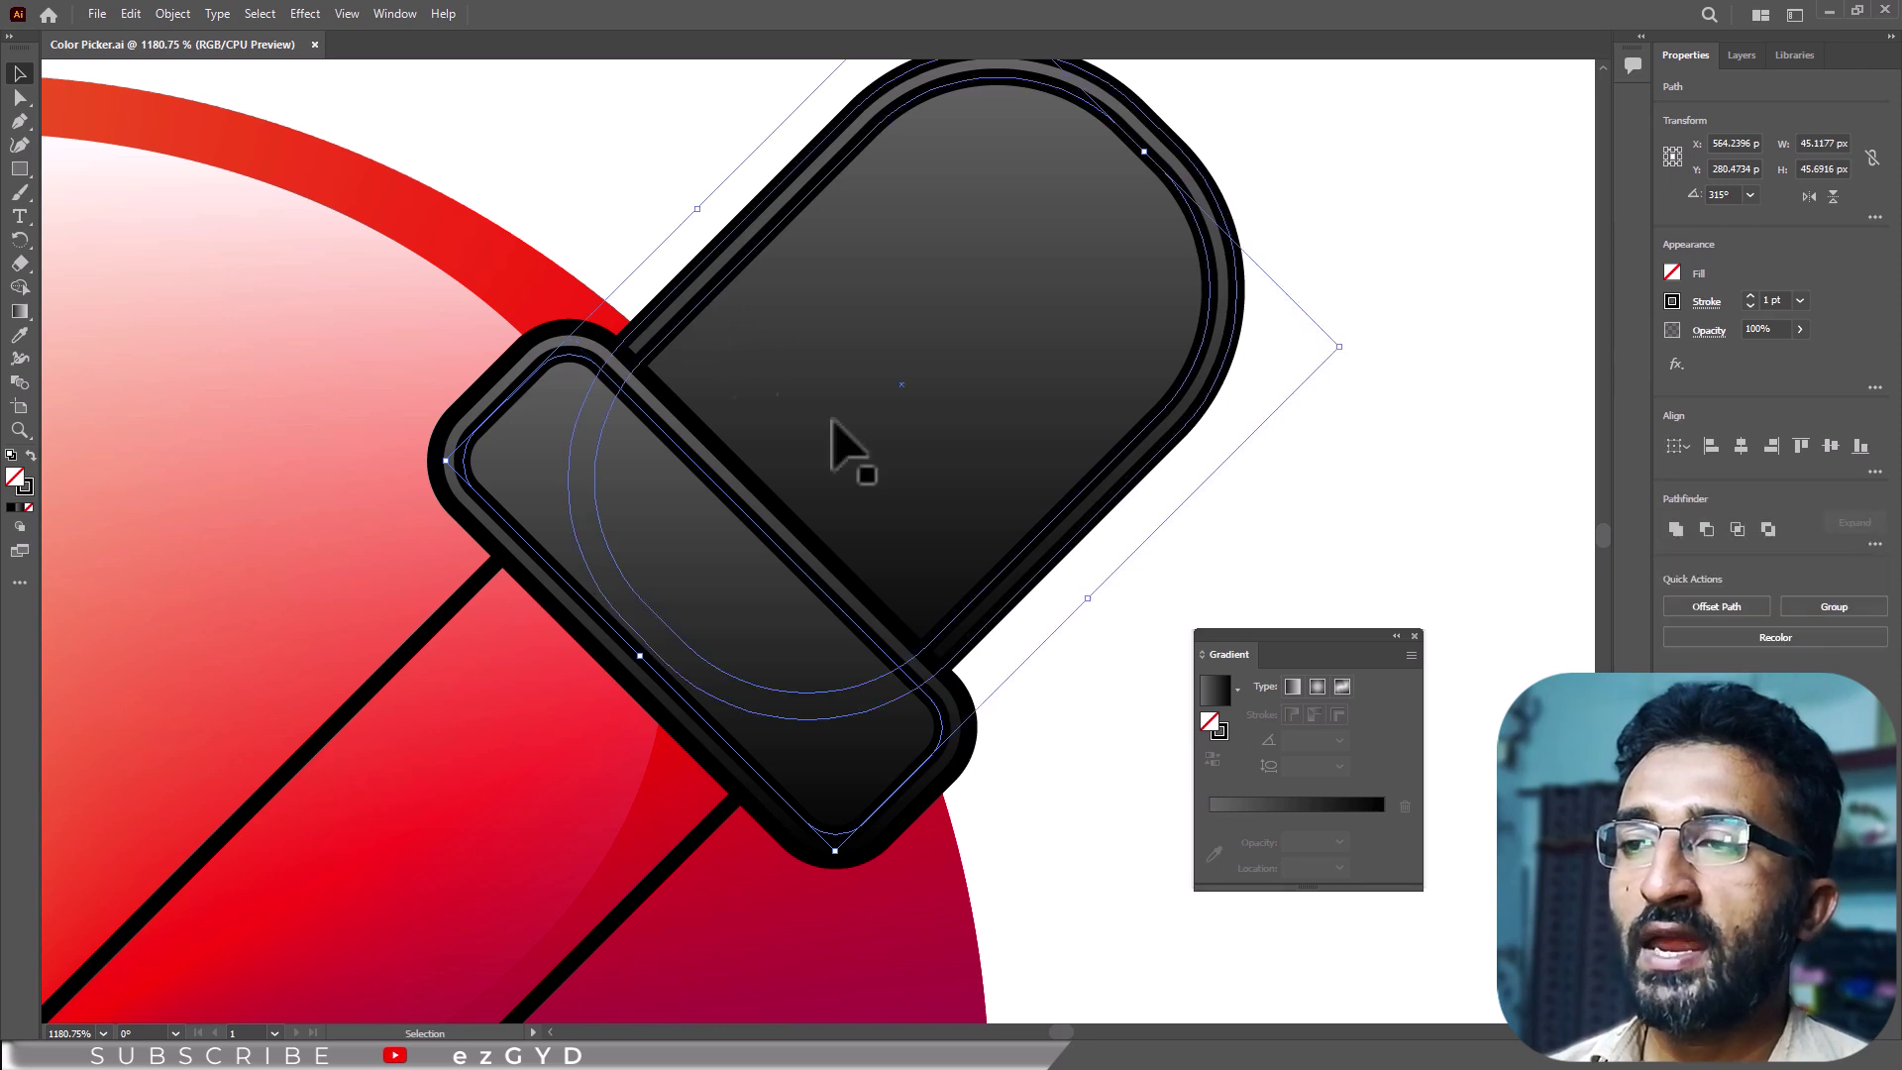
{"action": "left_click", "coordinate": [1218, 706]}
{"action": "double_click", "coordinate": [1209, 818]}
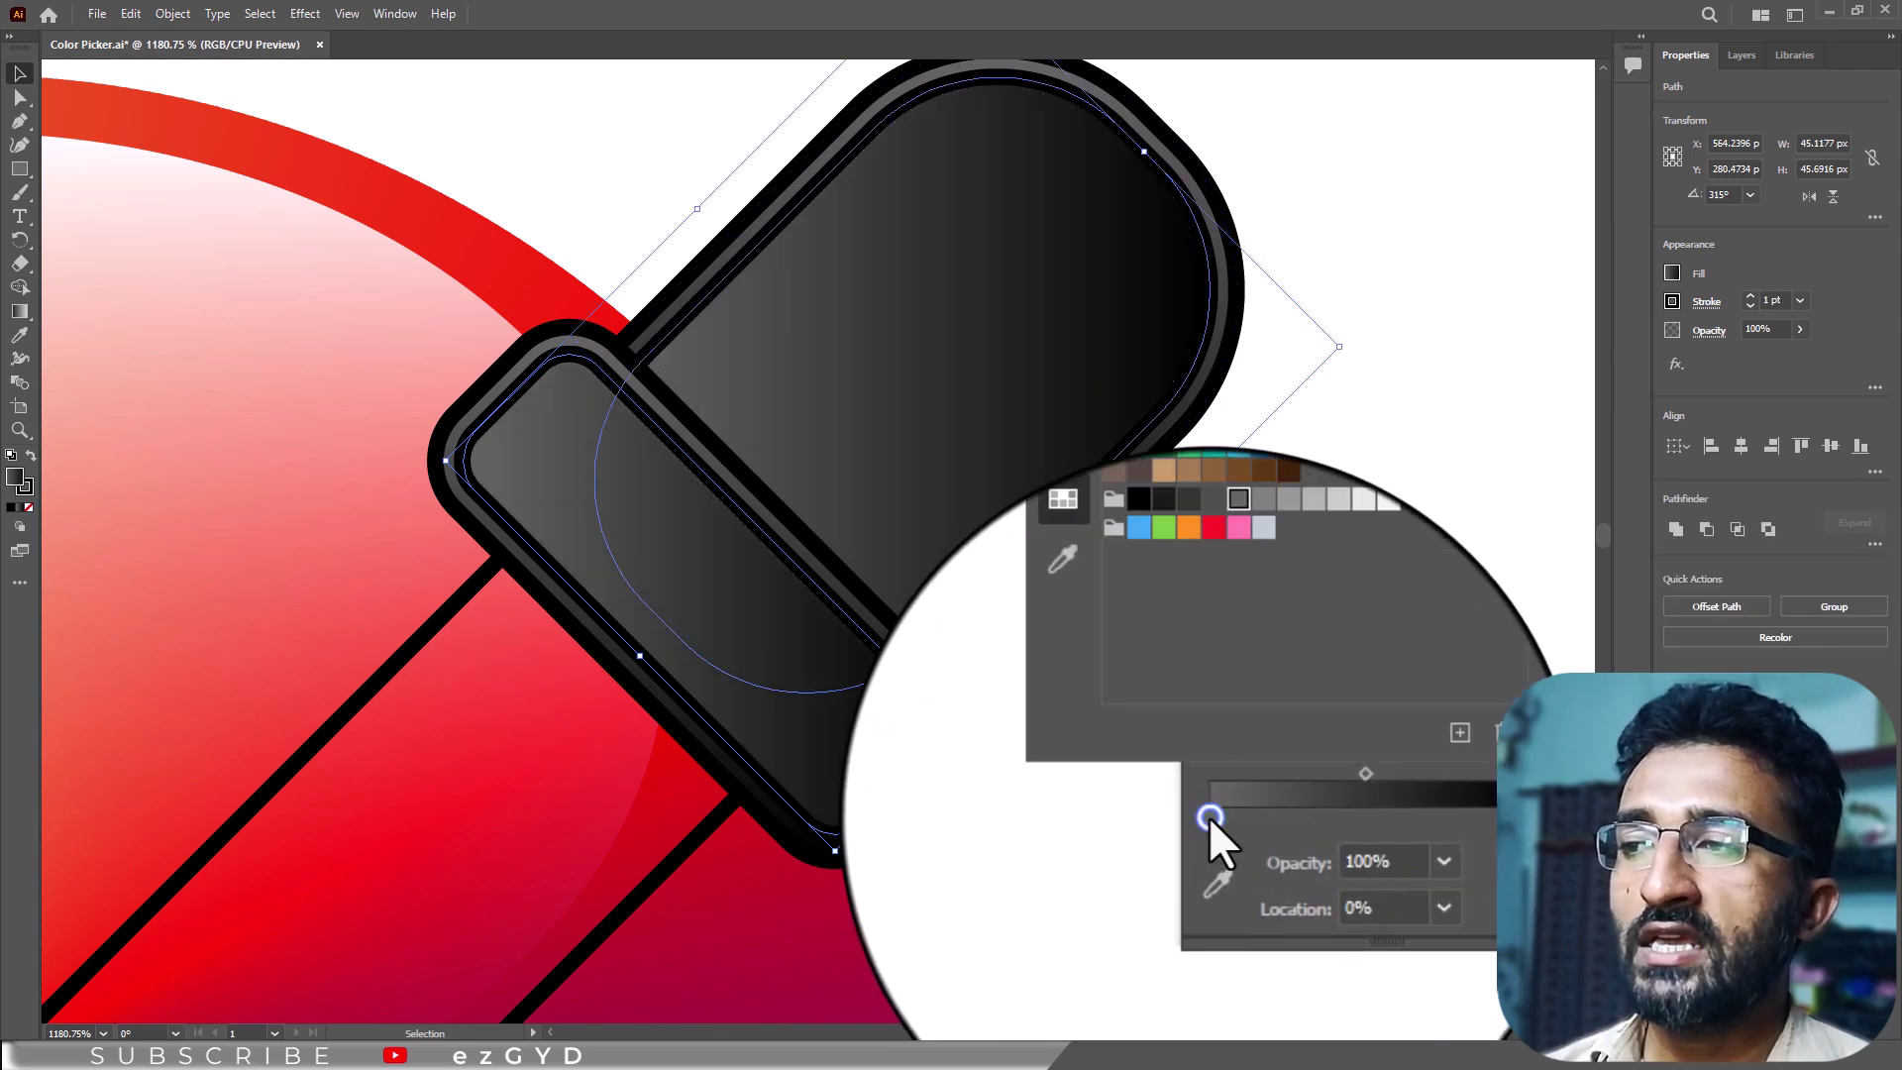
{"action": "left_click", "coordinate": [1156, 596]}
{"action": "double_click", "coordinate": [1383, 819]}
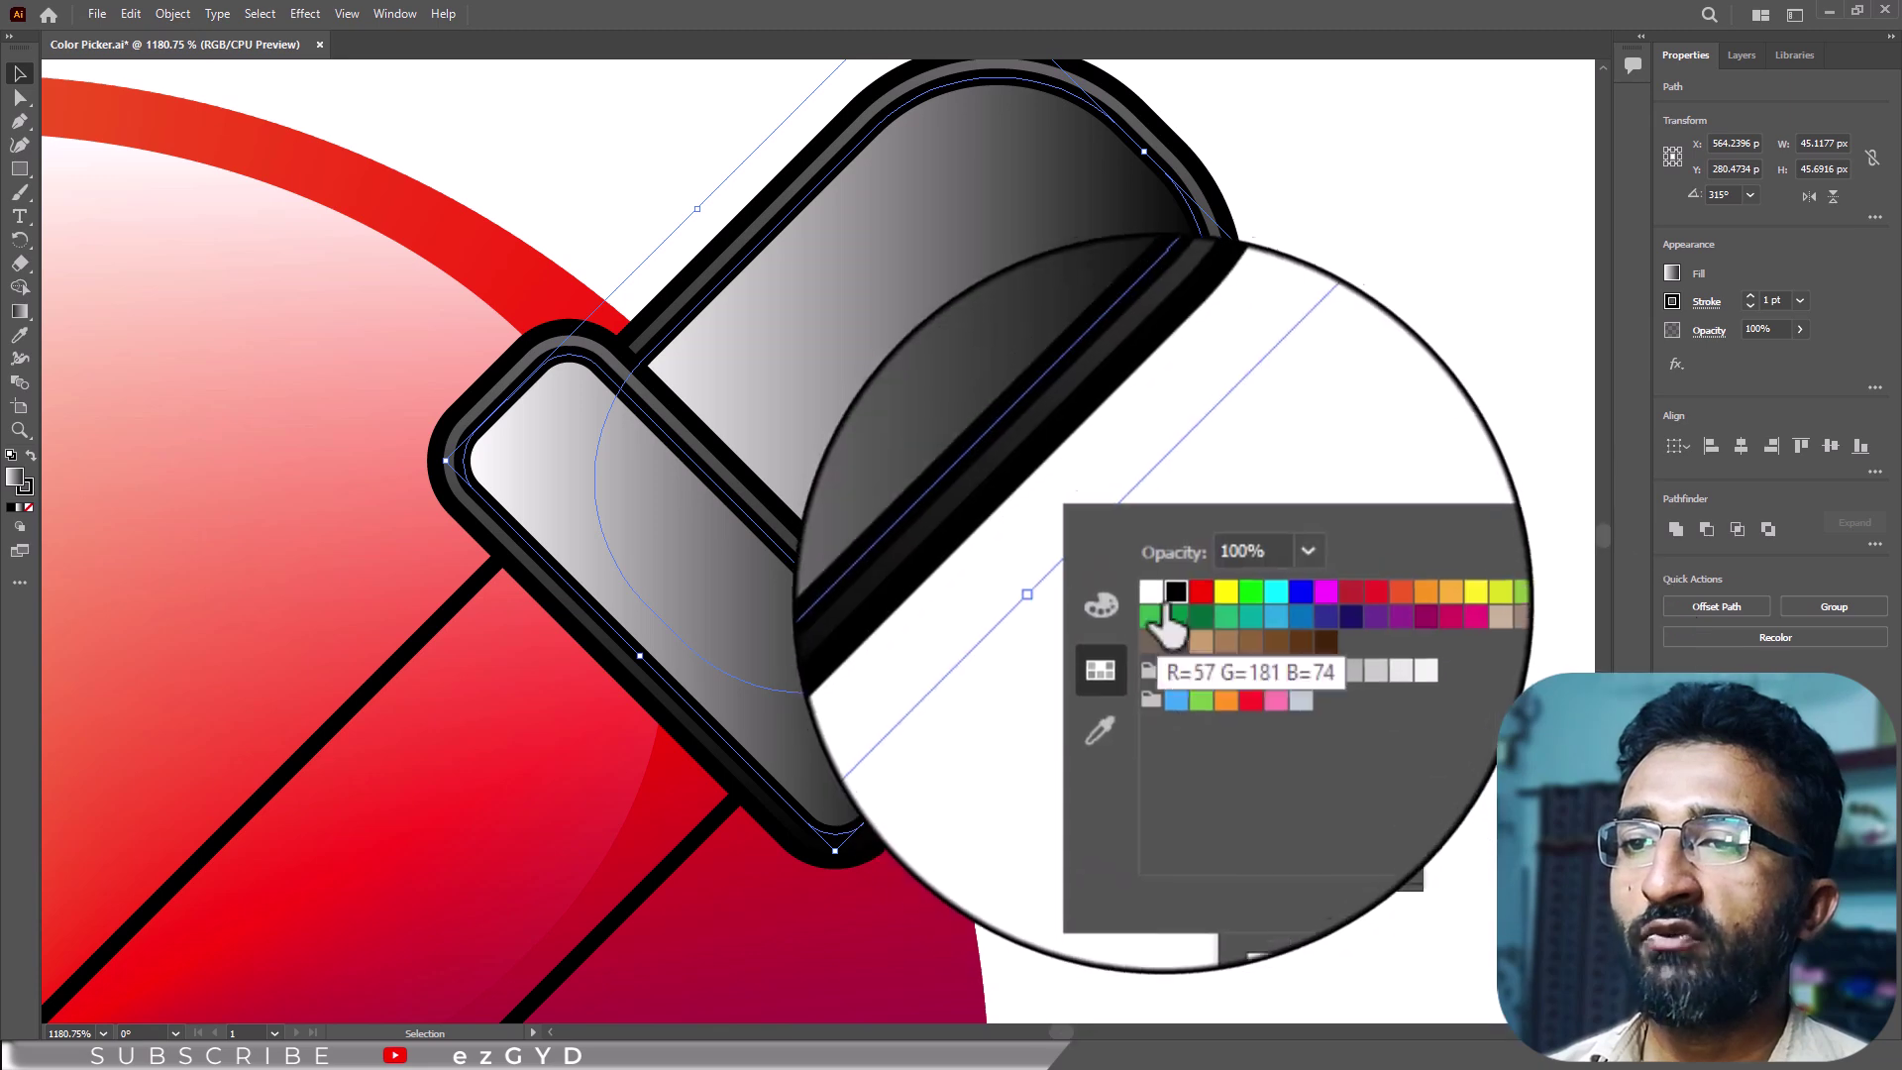
{"action": "left_click", "coordinate": [1156, 596]}
{"action": "left_click", "coordinate": [1415, 770]}
Step: Set the first white stop's opacity to 80% and the end stop's opacity to 0% in the inner shapes' gradient
{"action": "left_click", "coordinate": [1210, 817]}
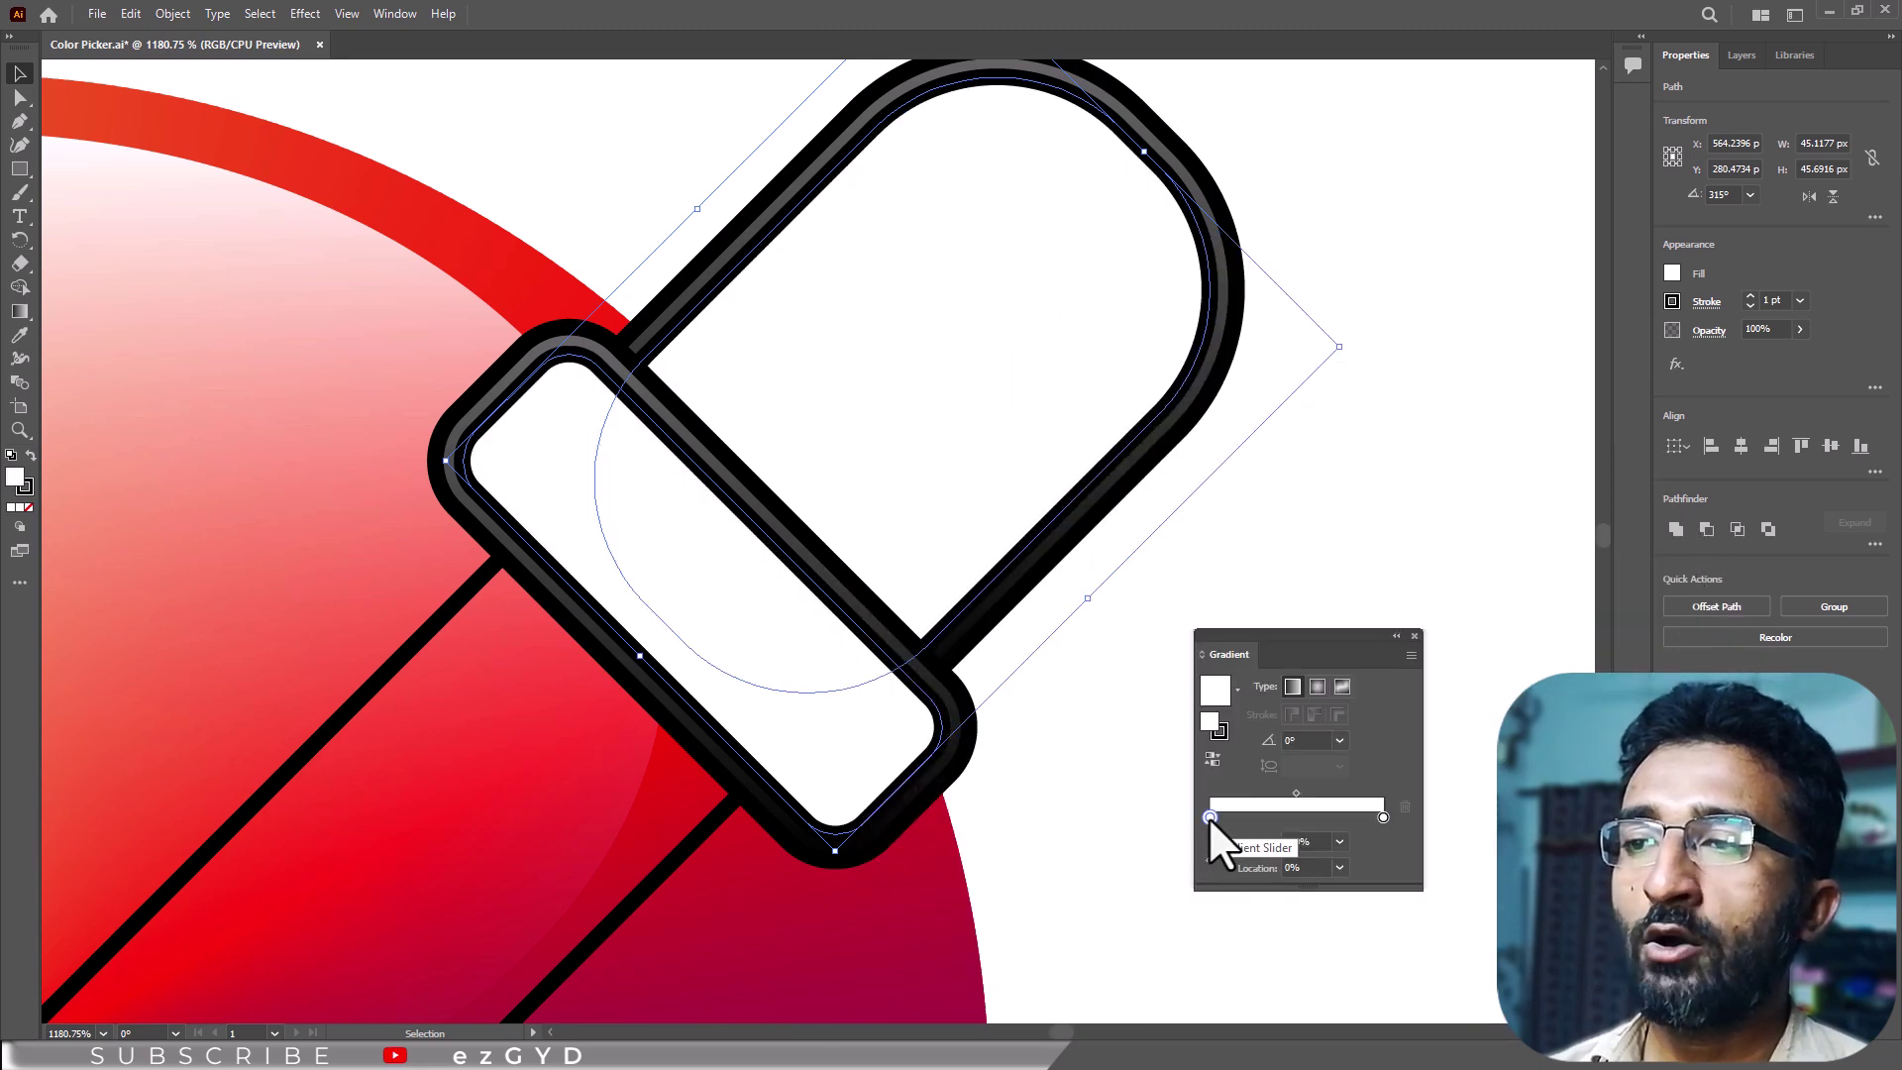
{"action": "left_click", "coordinate": [1340, 841]}
{"action": "left_click", "coordinate": [1357, 776]}
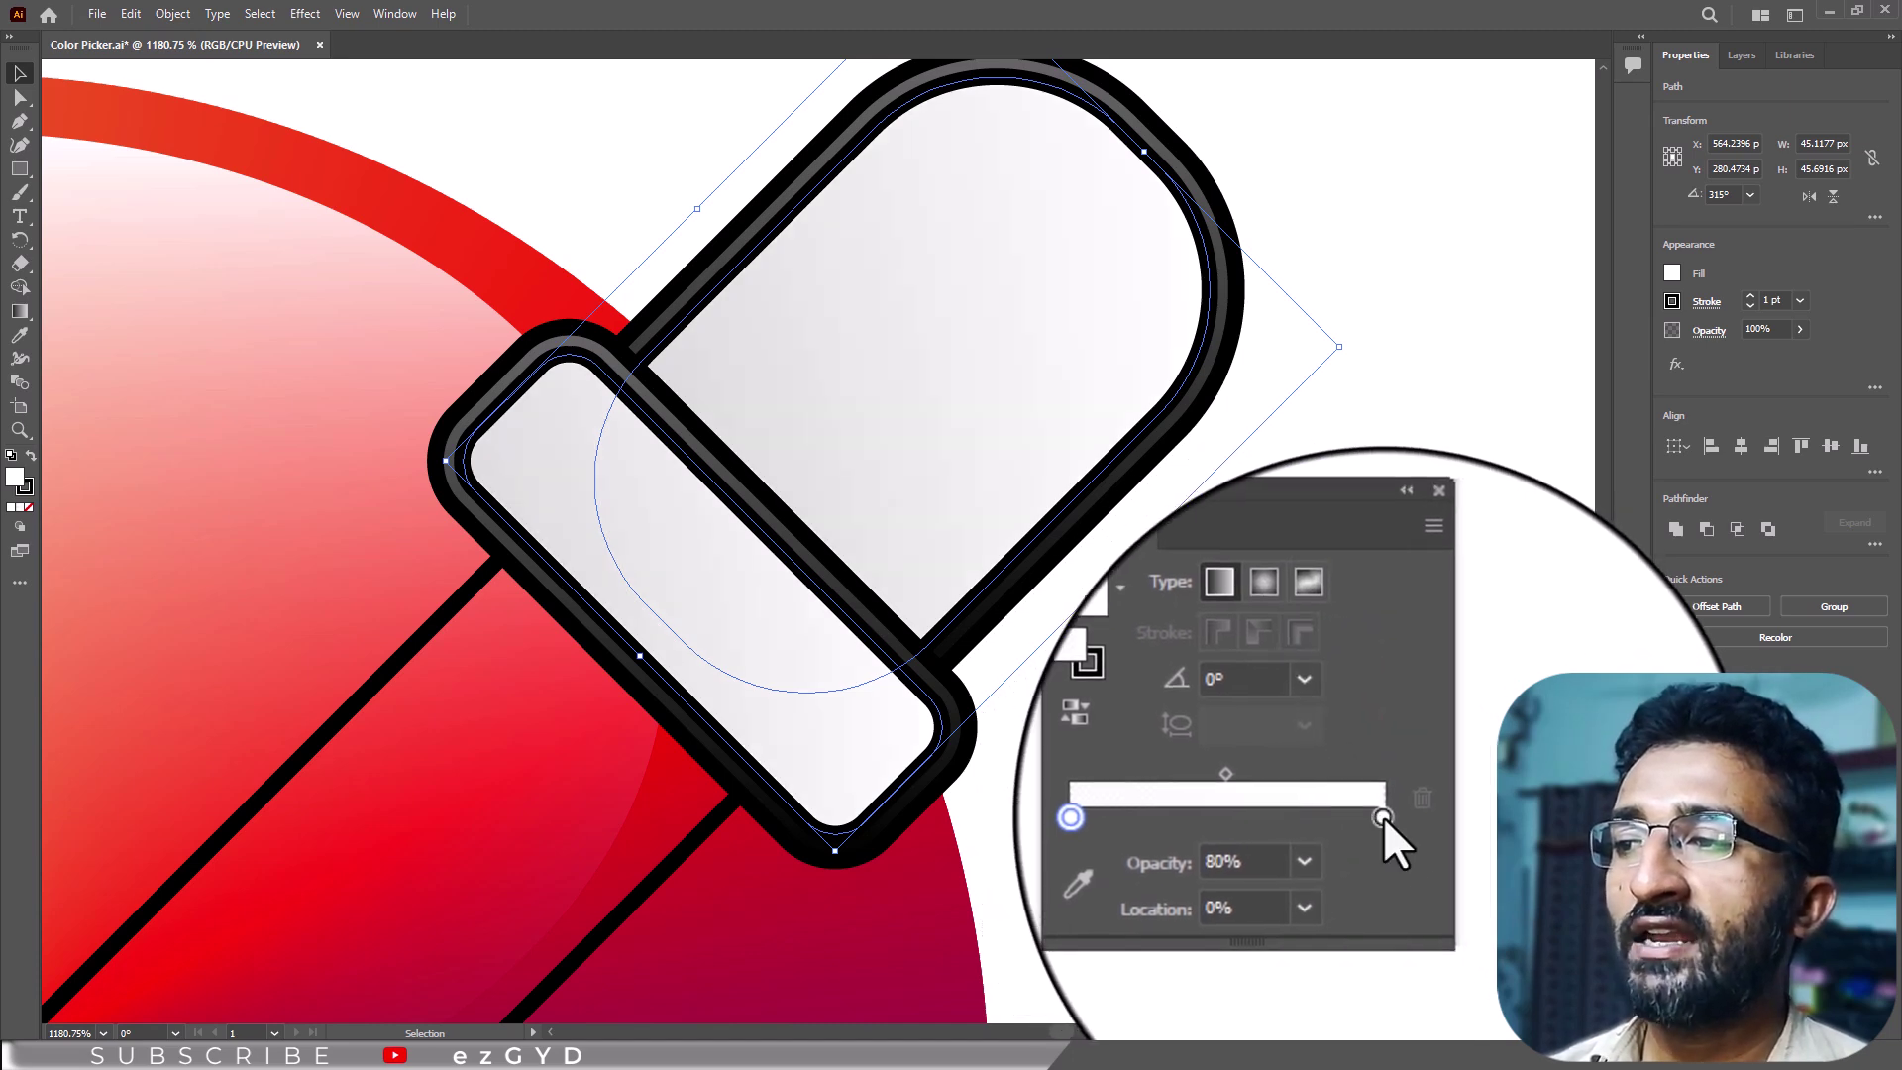
{"action": "left_click", "coordinate": [1383, 817]}
{"action": "left_click", "coordinate": [1338, 842]}
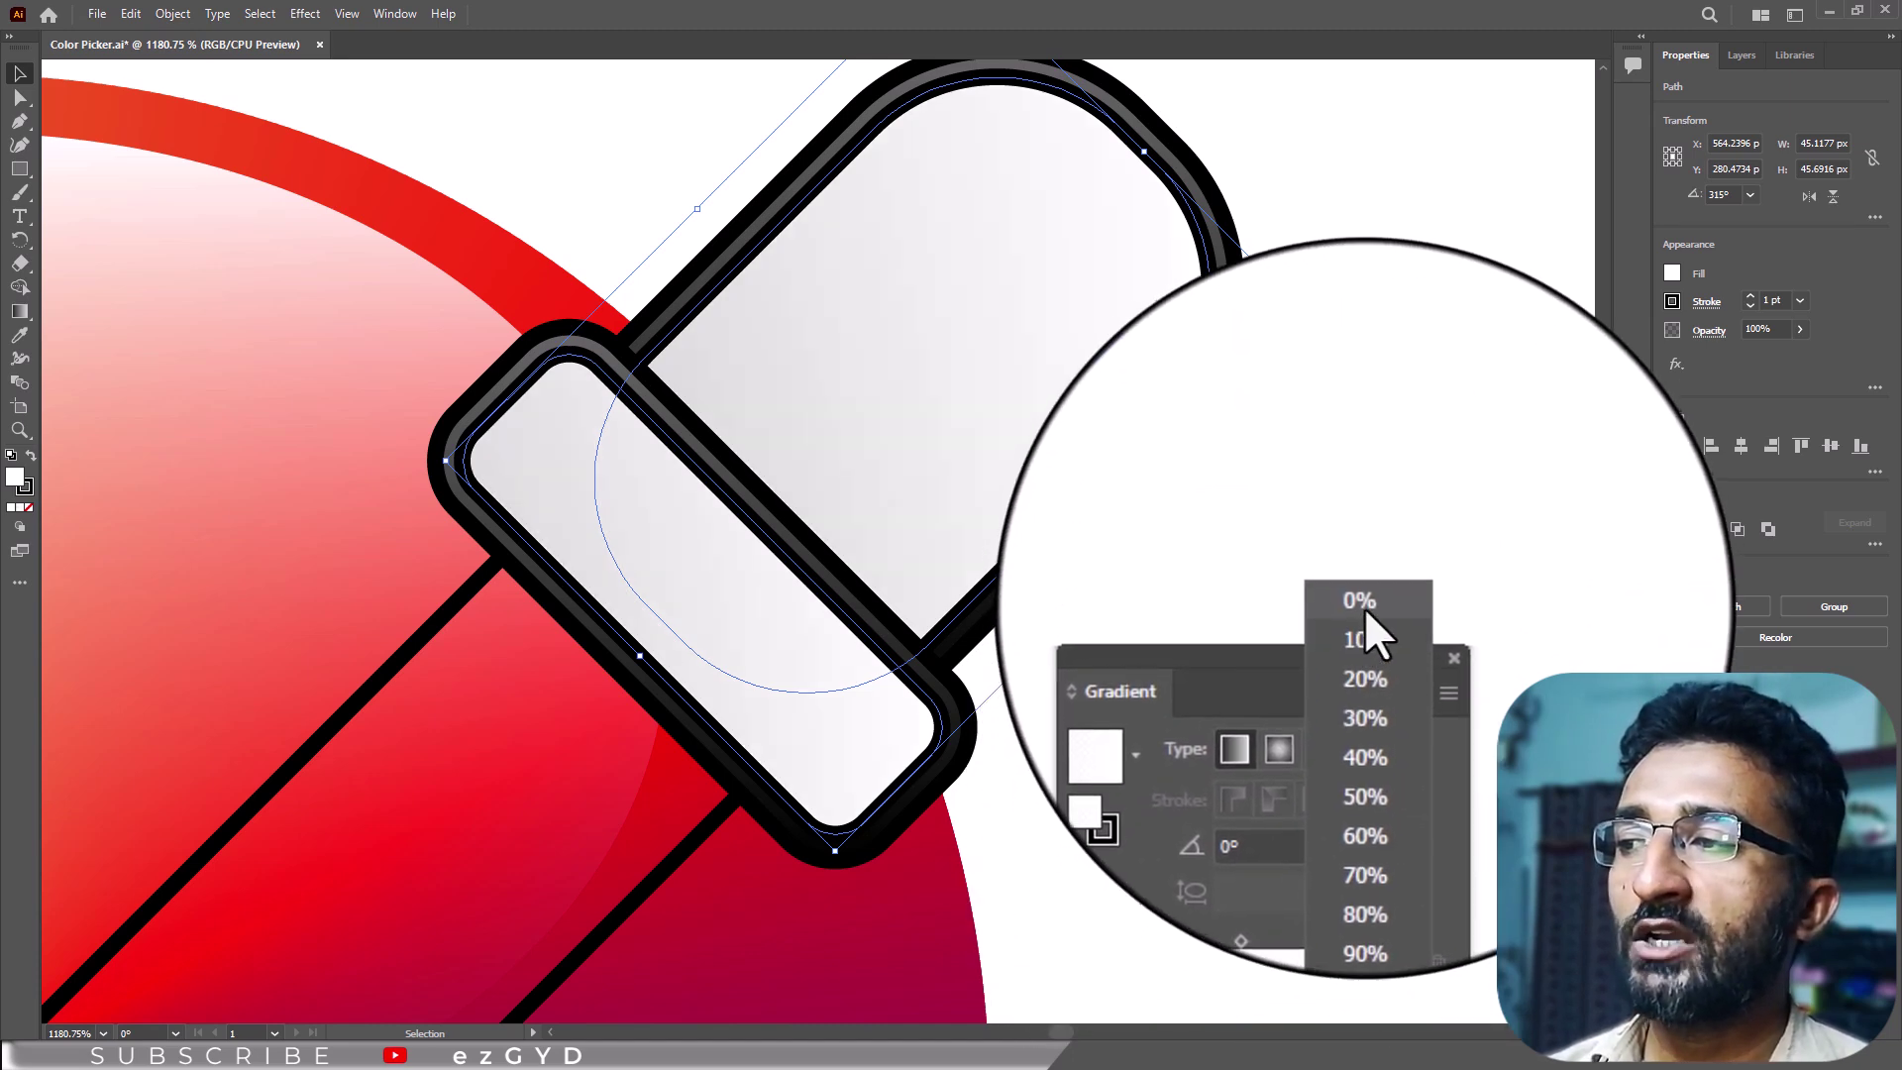
{"action": "left_click", "coordinate": [1365, 606]}
Step: Set the inner shapes' gradient angle to -90° and shift its midpoint toward the first stop
{"action": "left_click", "coordinate": [1339, 738]}
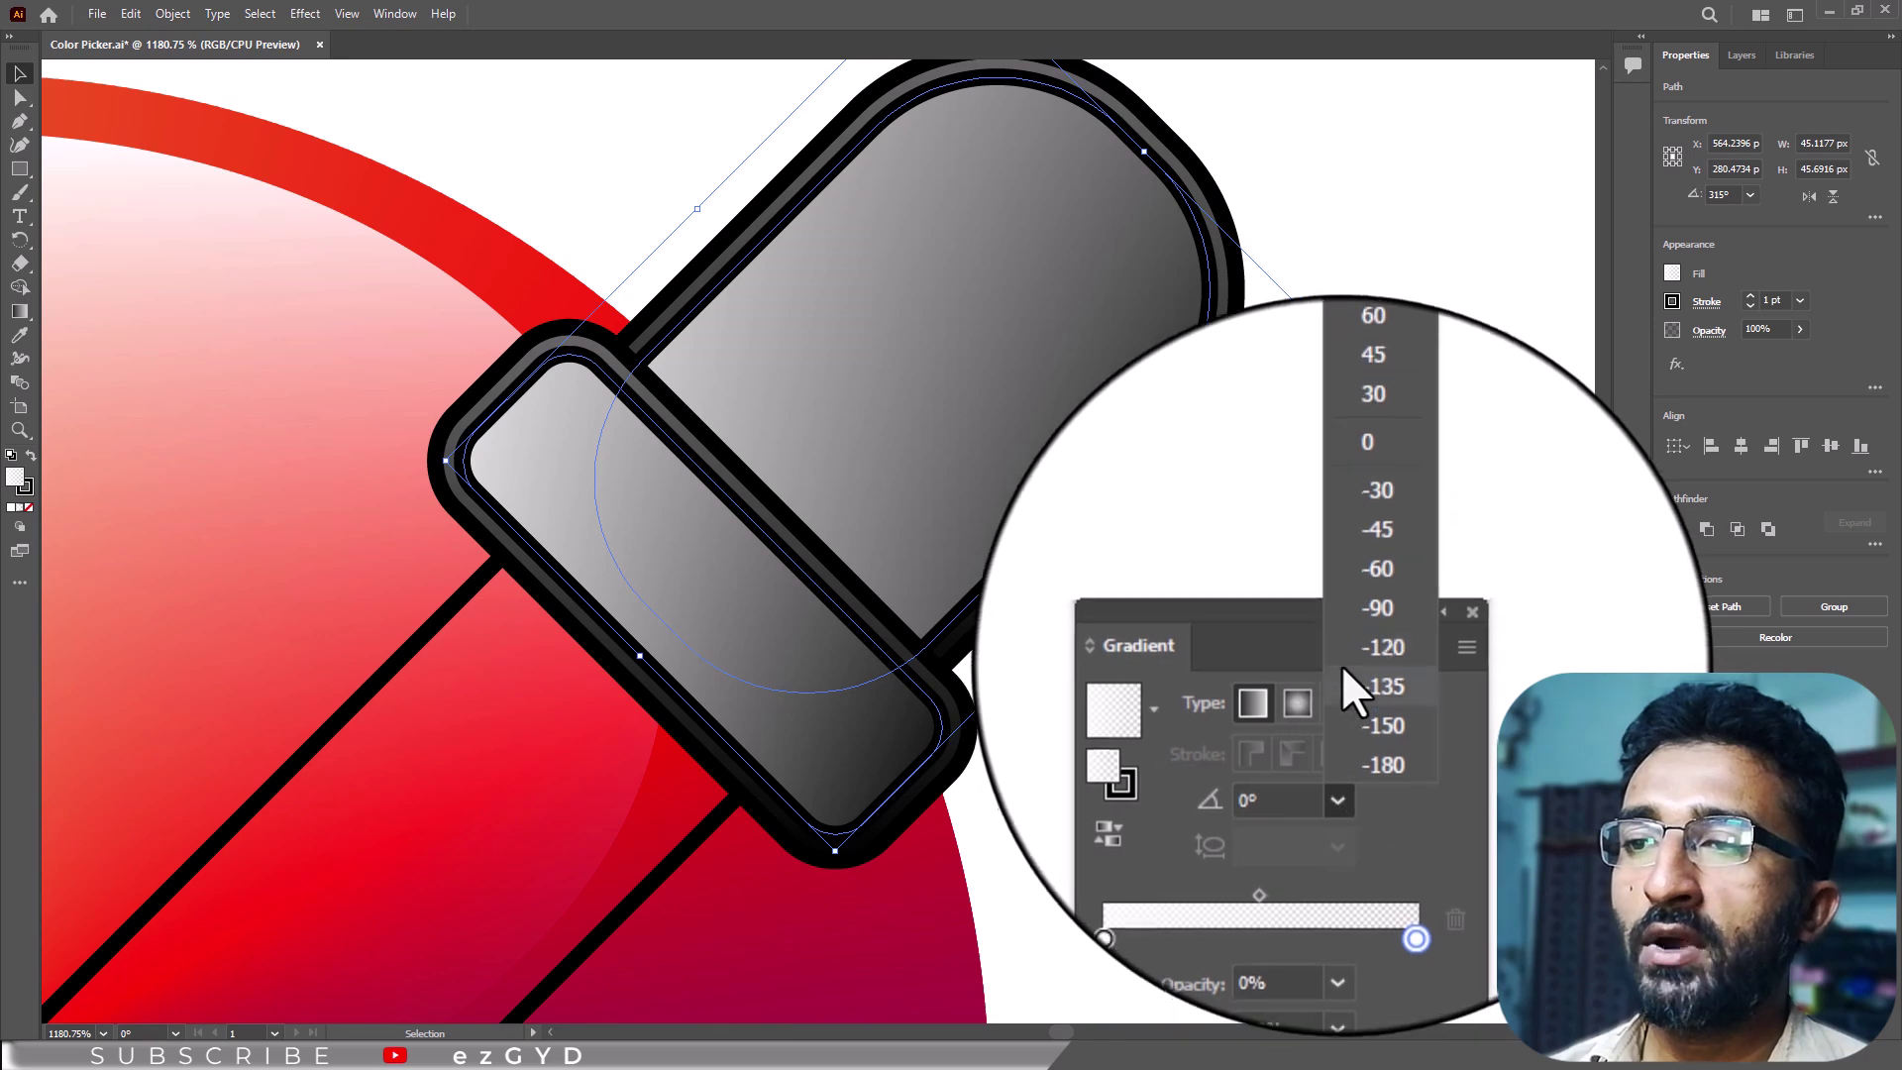
{"action": "left_click", "coordinate": [1367, 606]}
{"action": "left_click", "coordinate": [1293, 795]}
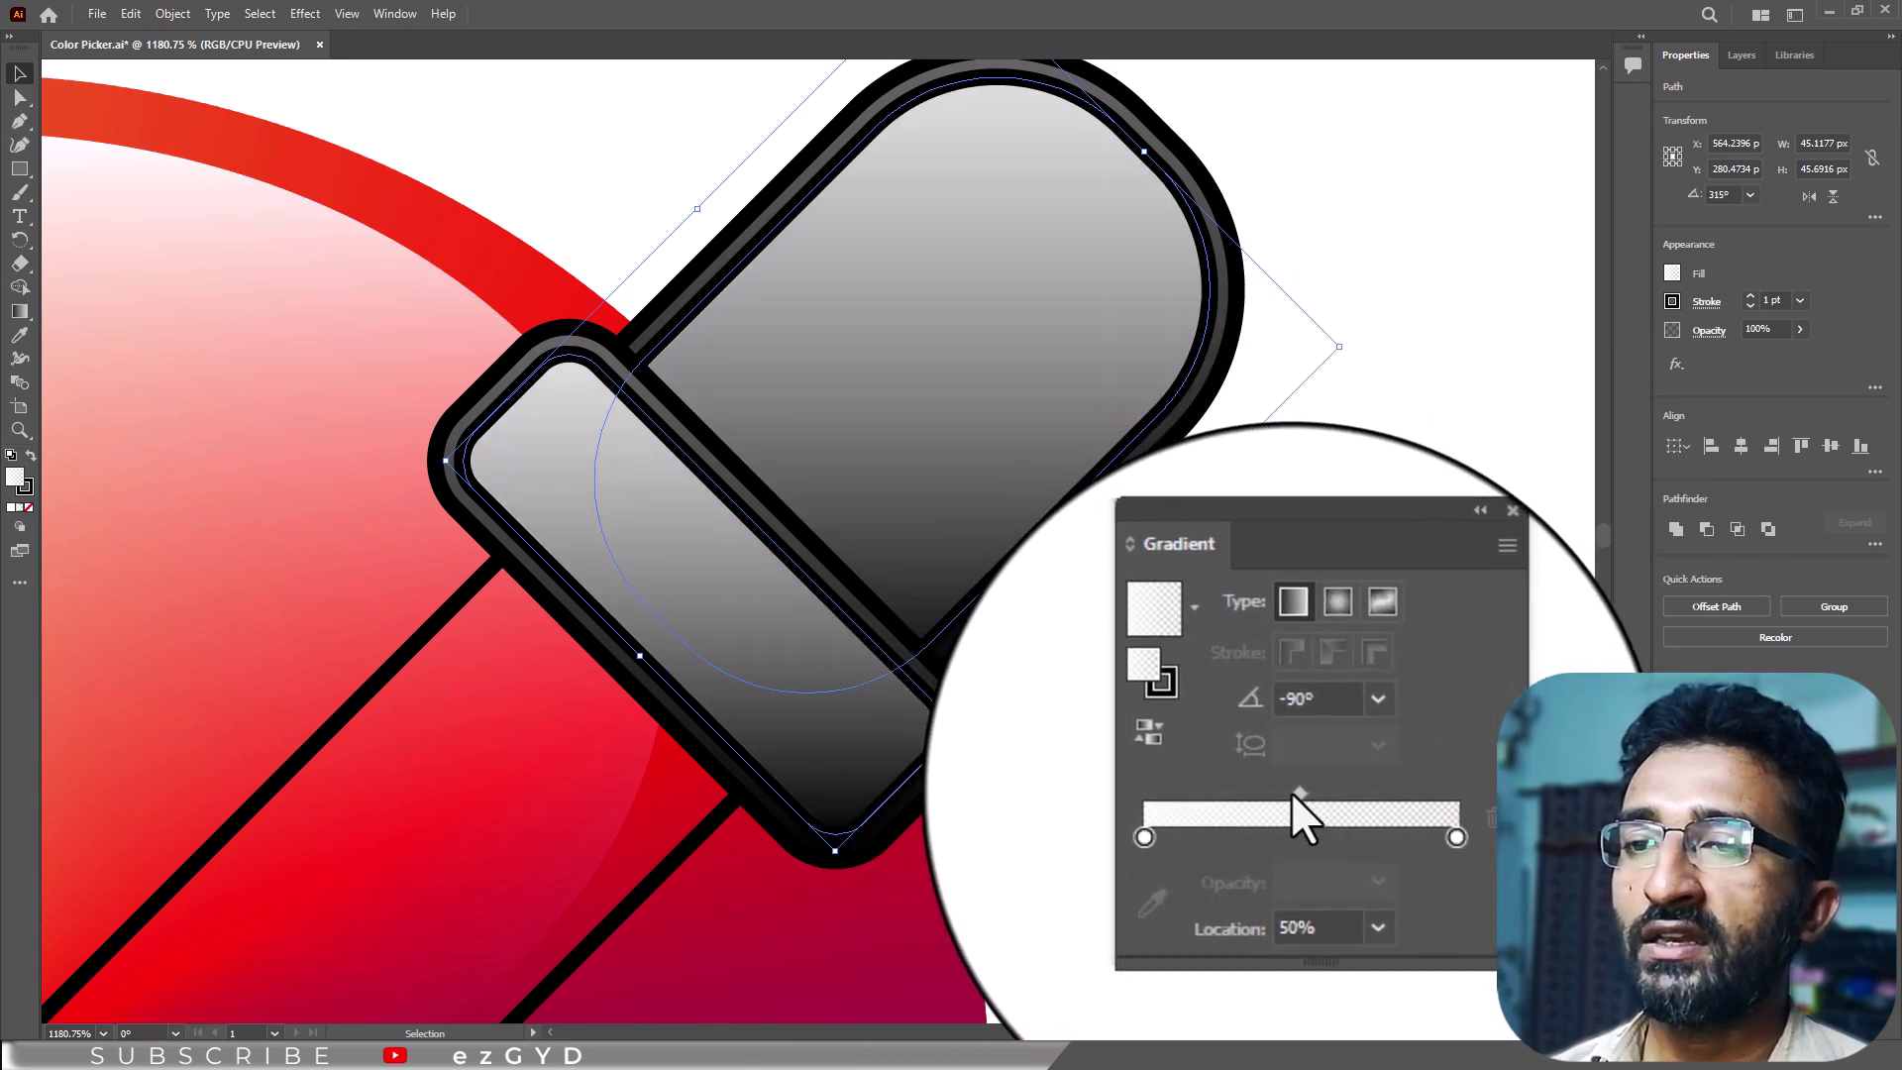
{"action": "left_click_drag", "start_coordinate": [1300, 794], "coordinate": [1242, 792]}
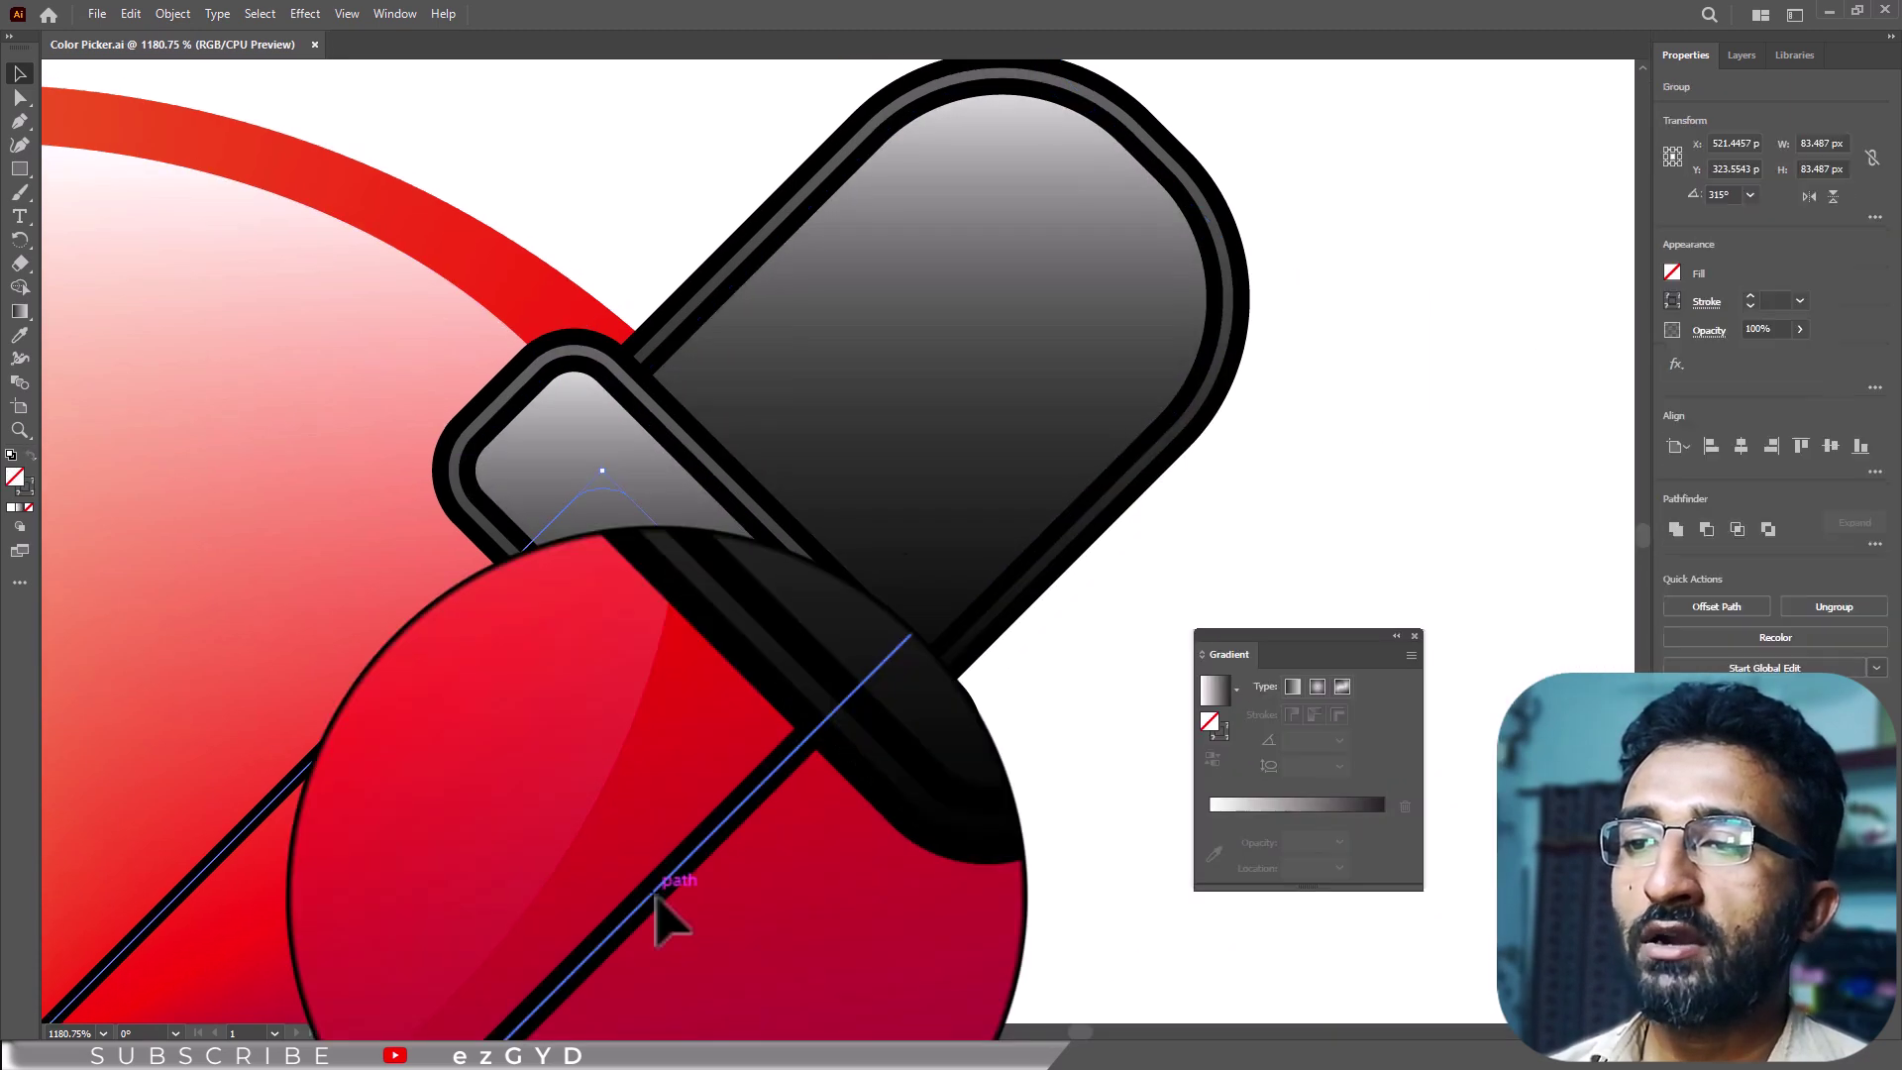
Step: Fill the dropper tube with the linear gradient and add three intermediate stops at about 16%, 39% and 70%
{"action": "left_click", "coordinate": [1219, 693]}
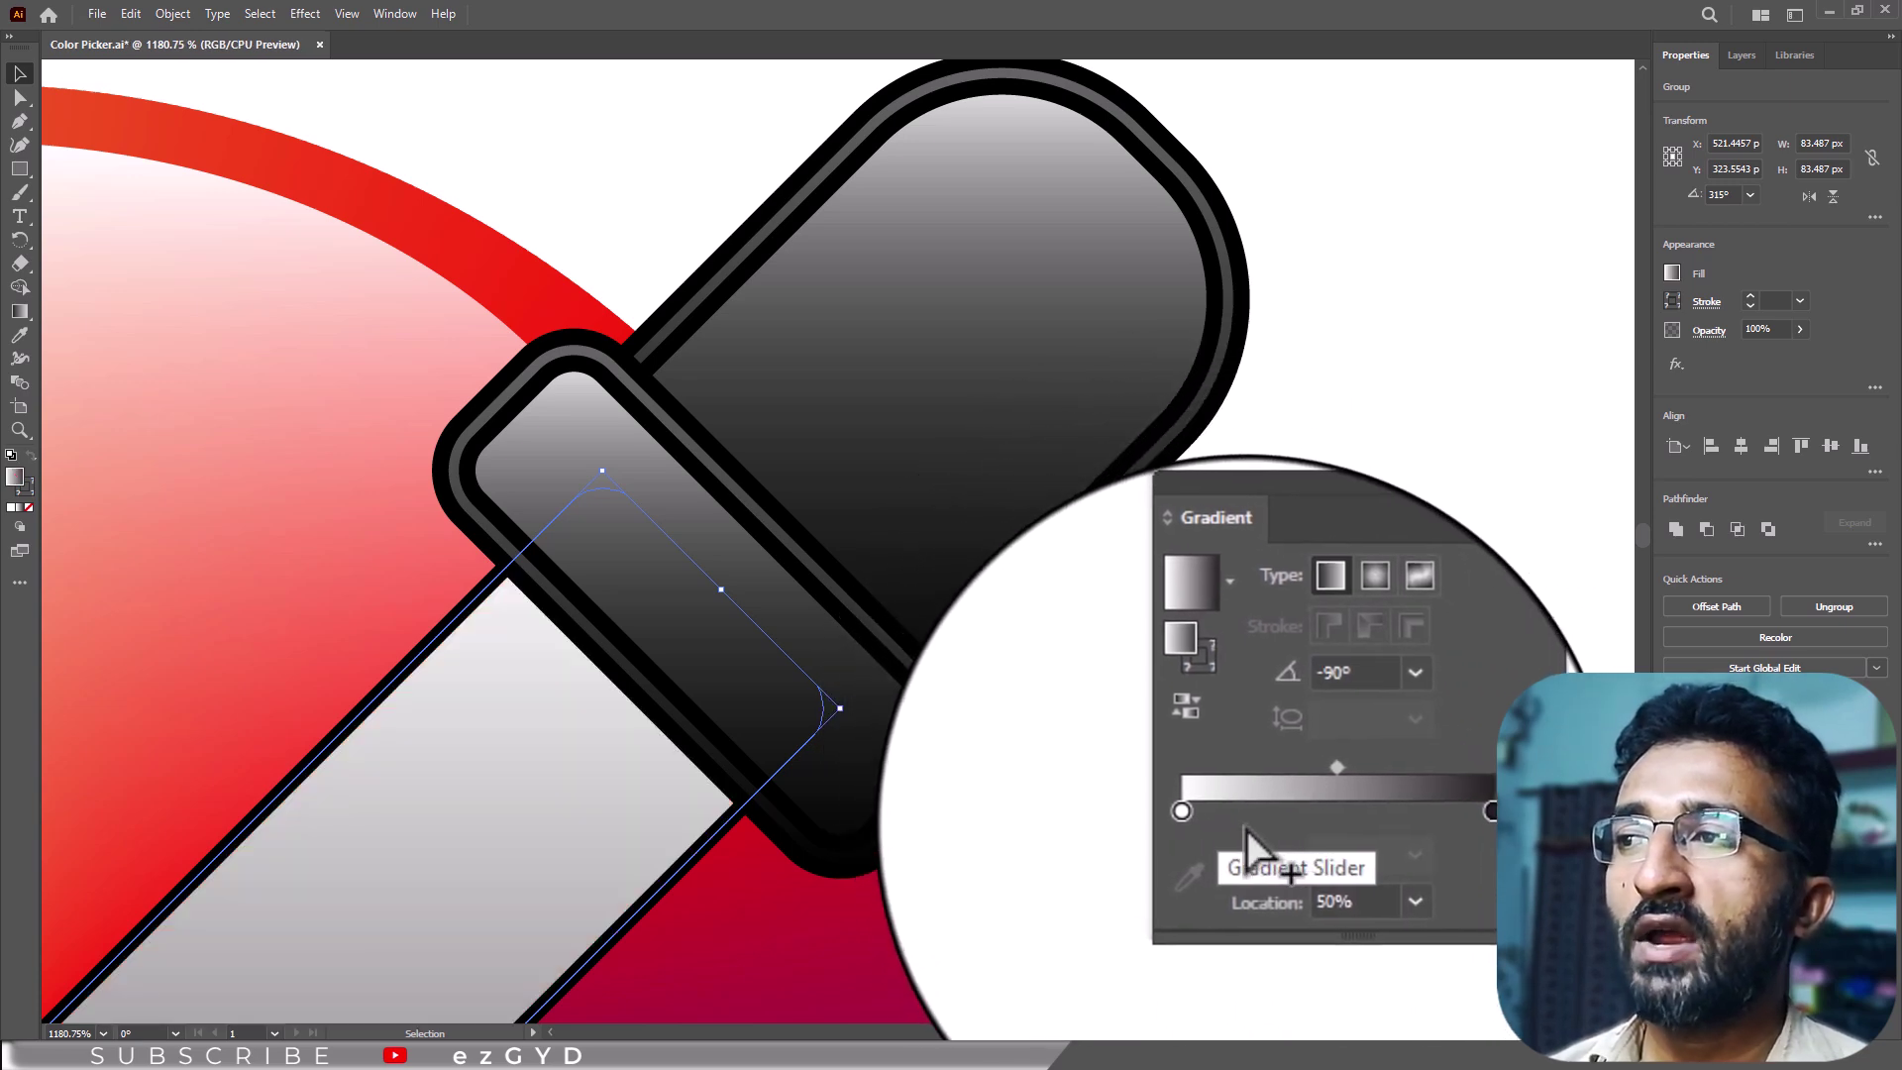
{"action": "left_click", "coordinate": [1238, 817]}
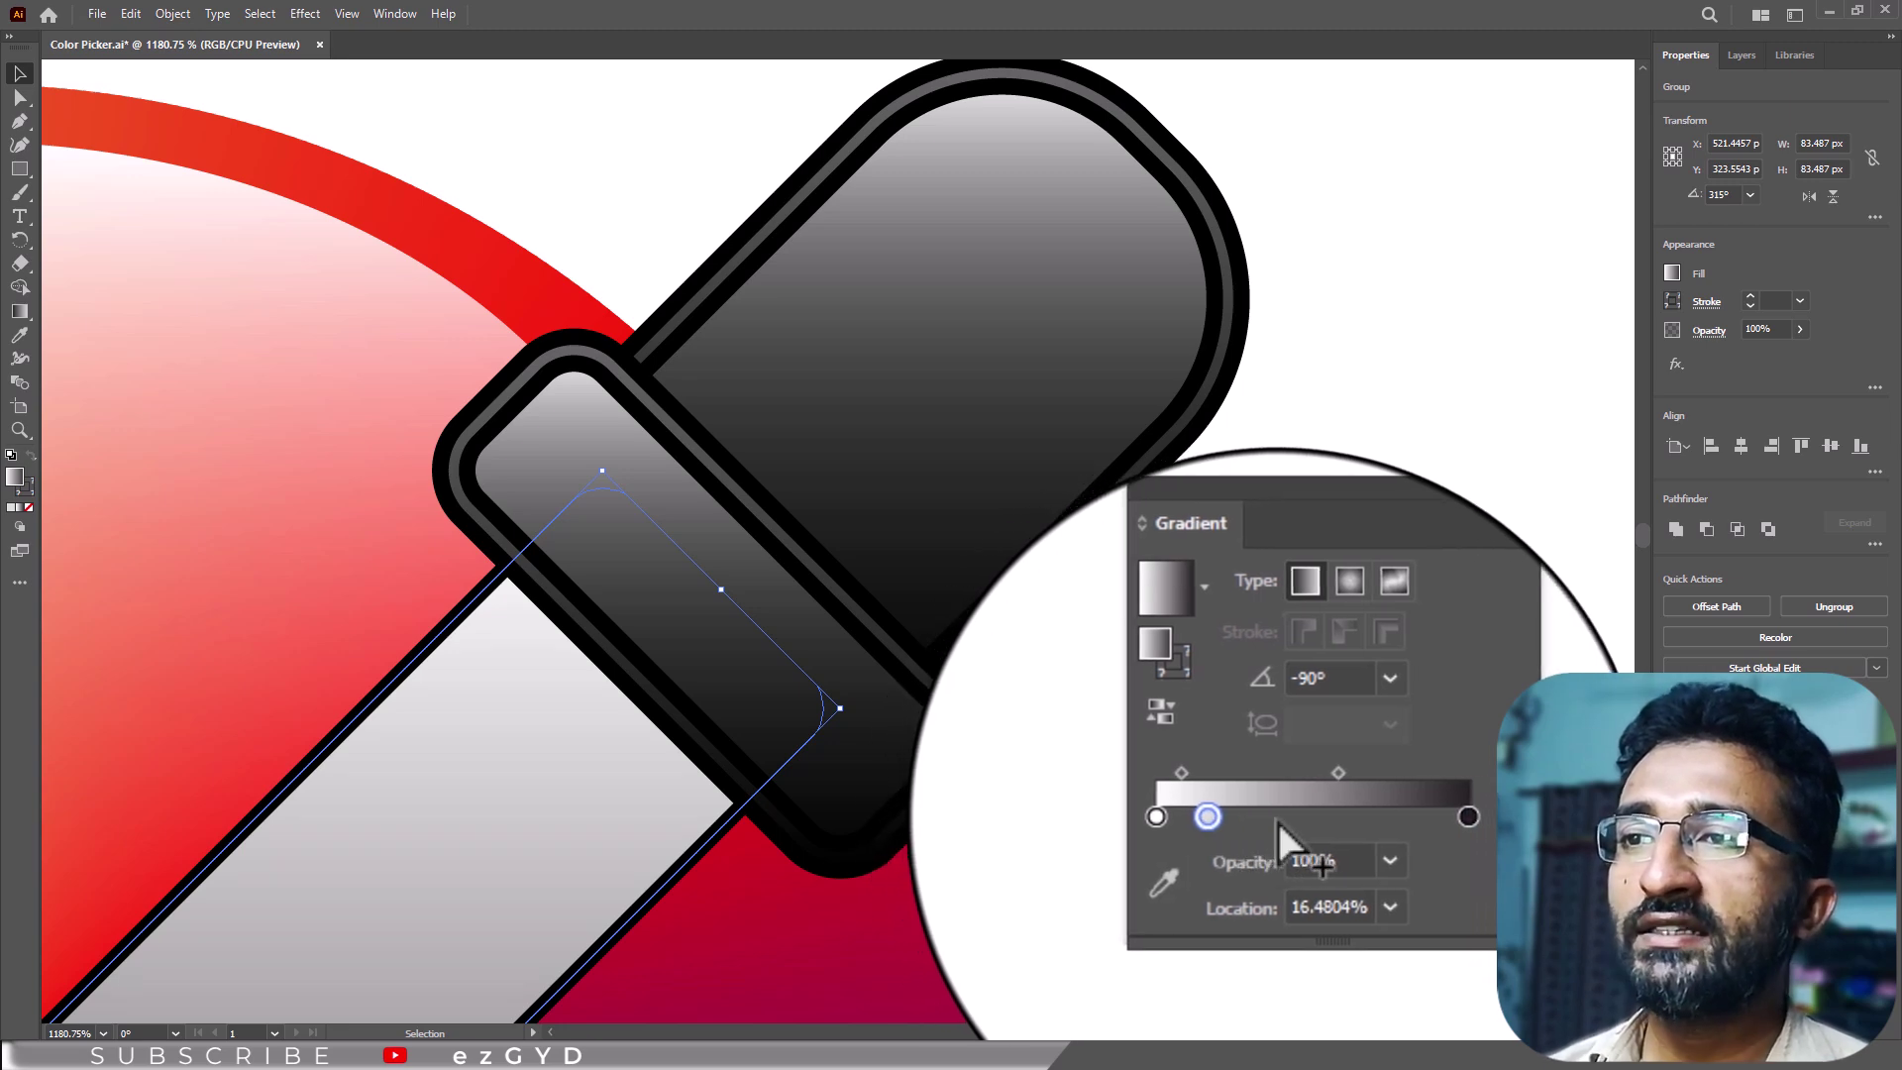
{"action": "left_click", "coordinate": [1276, 818]}
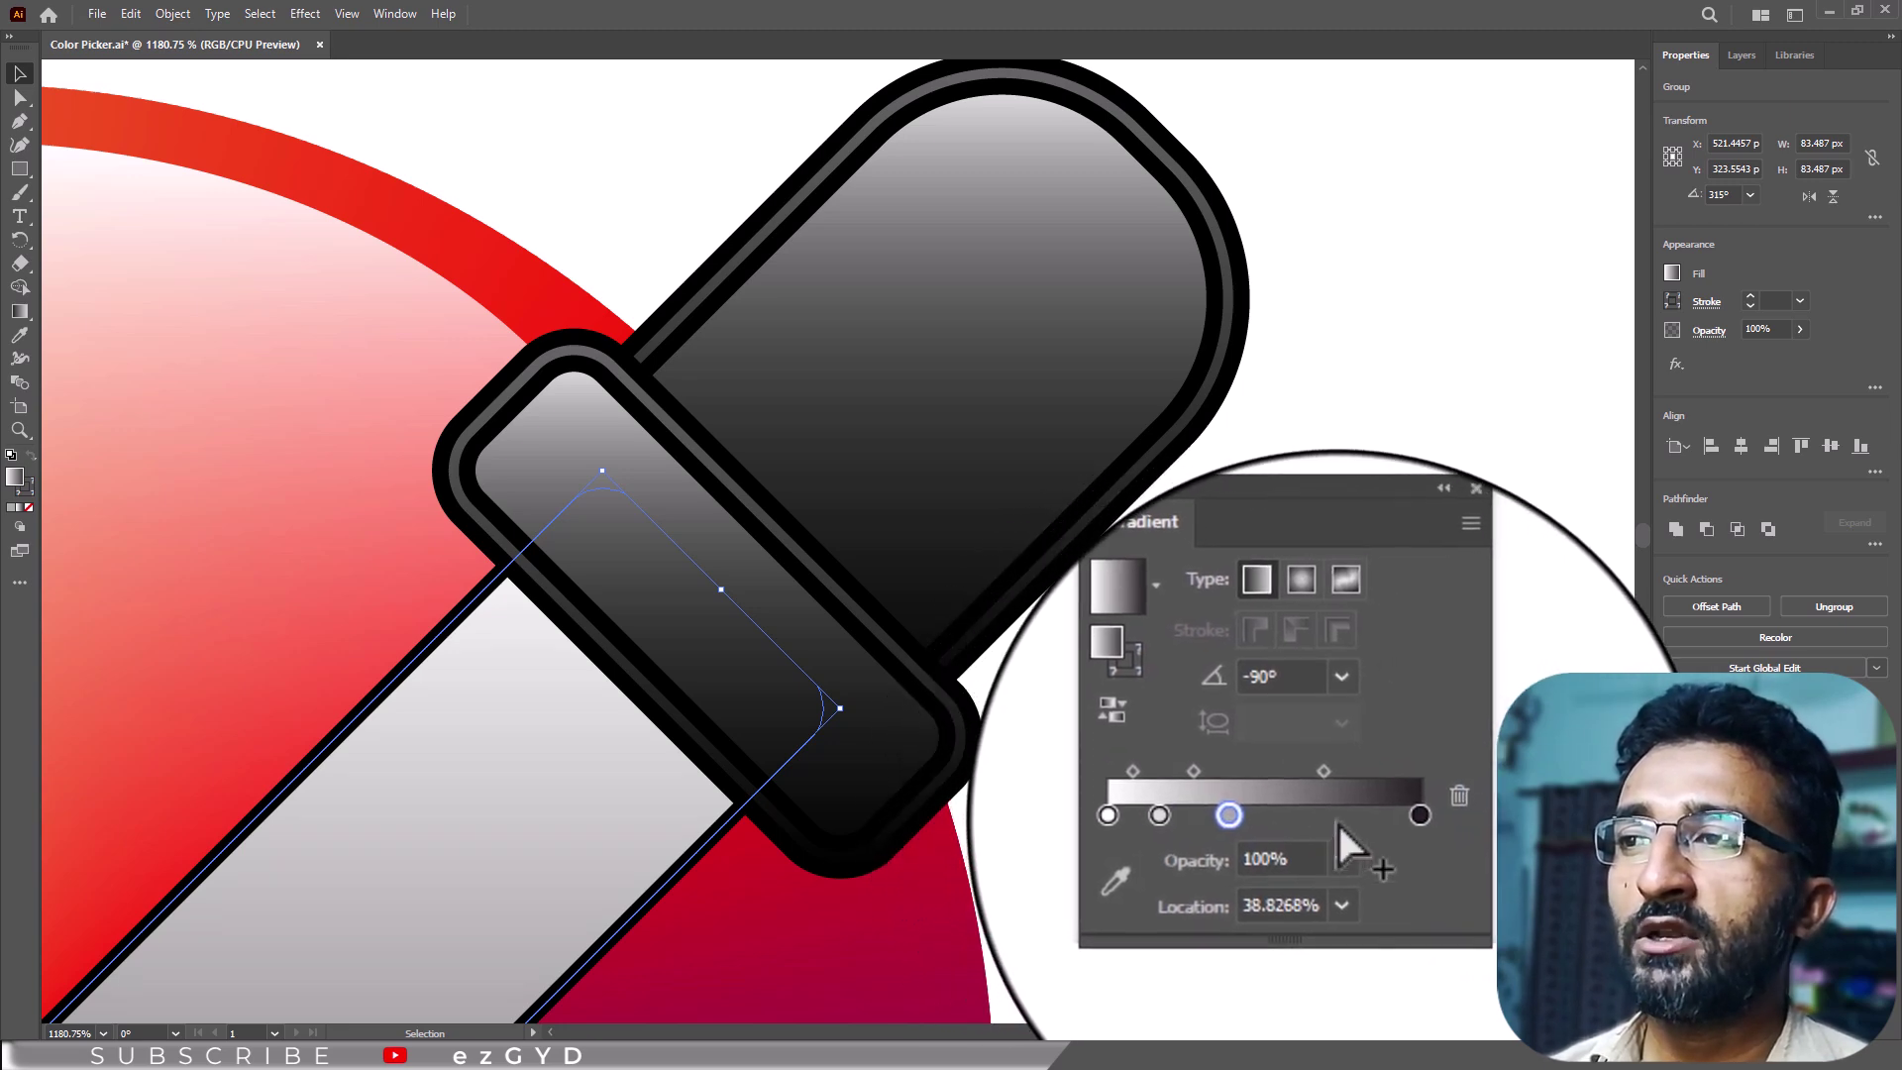
{"action": "left_click", "coordinate": [1330, 818]}
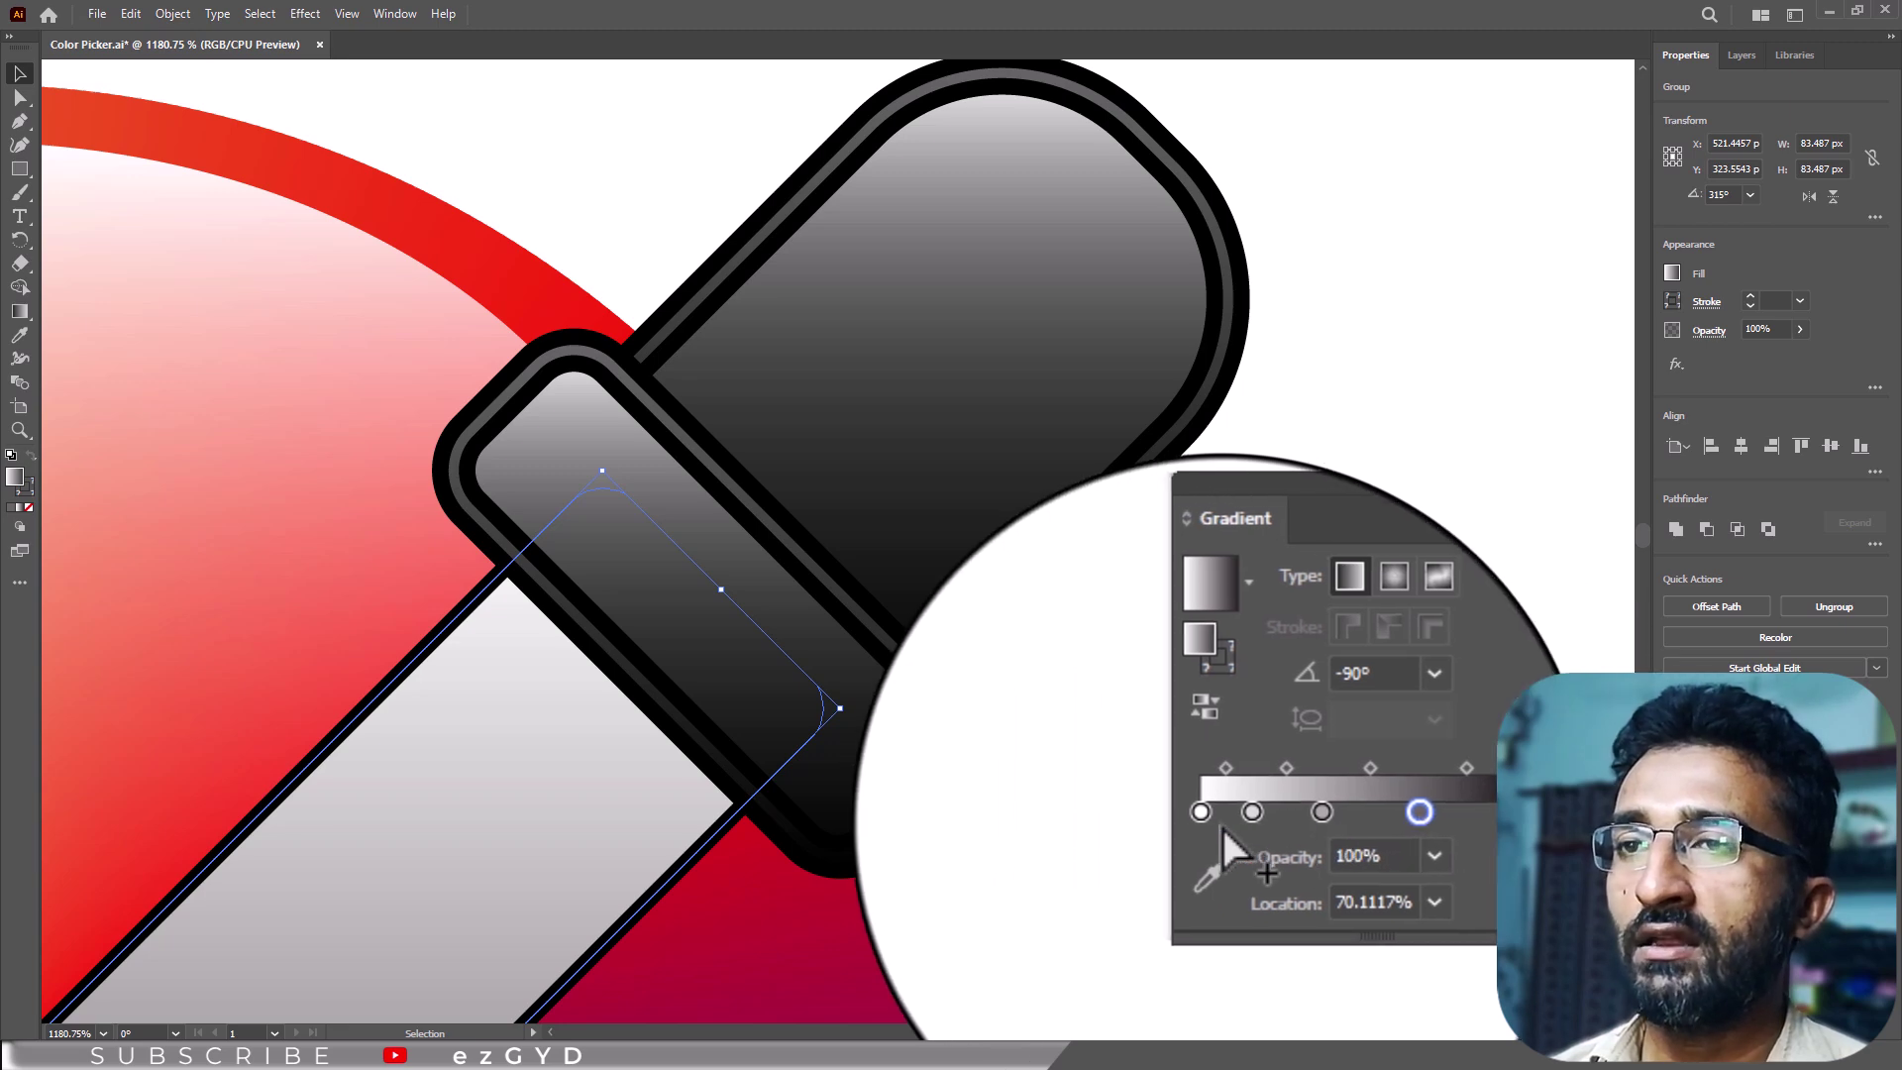
Step: Recolour the tube gradient with dark grey at both end stops and white at the three intermediate stops
{"action": "double_click", "coordinate": [1206, 817]}
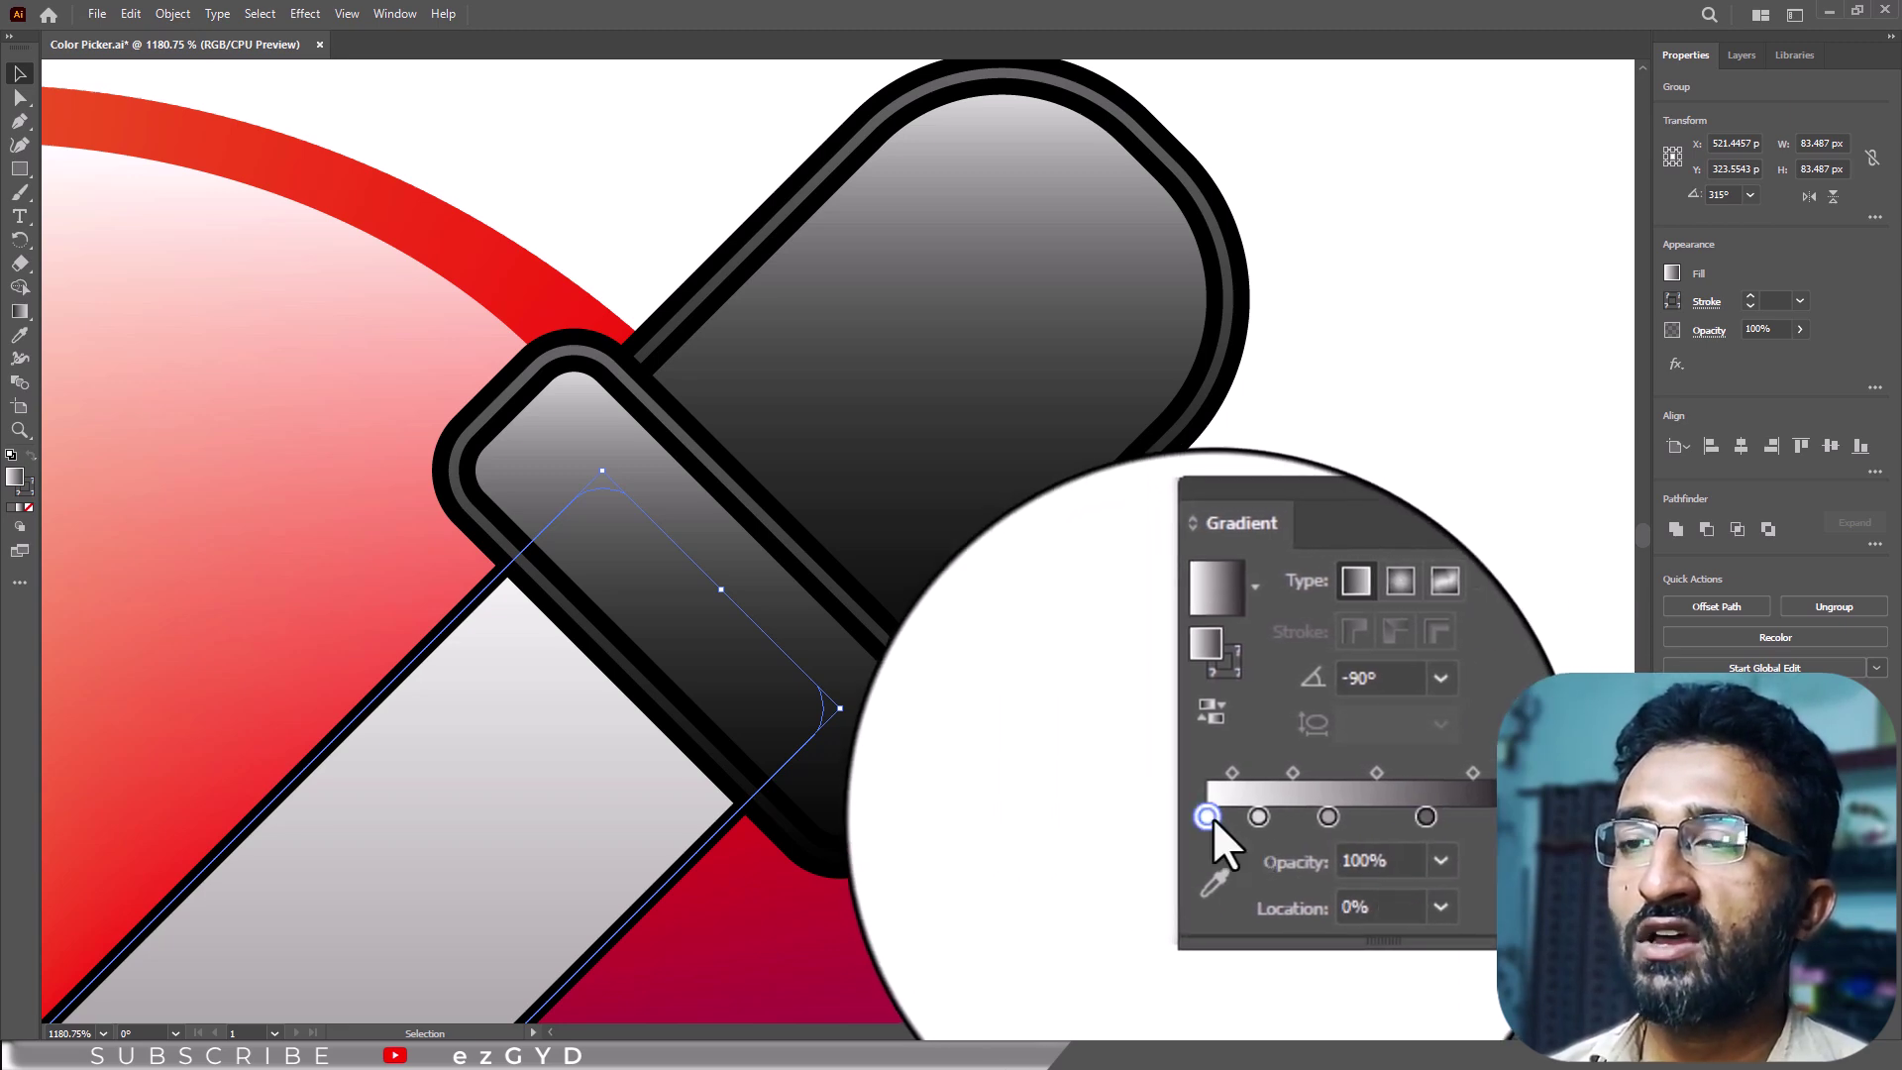
{"action": "double_click", "coordinate": [1238, 818]}
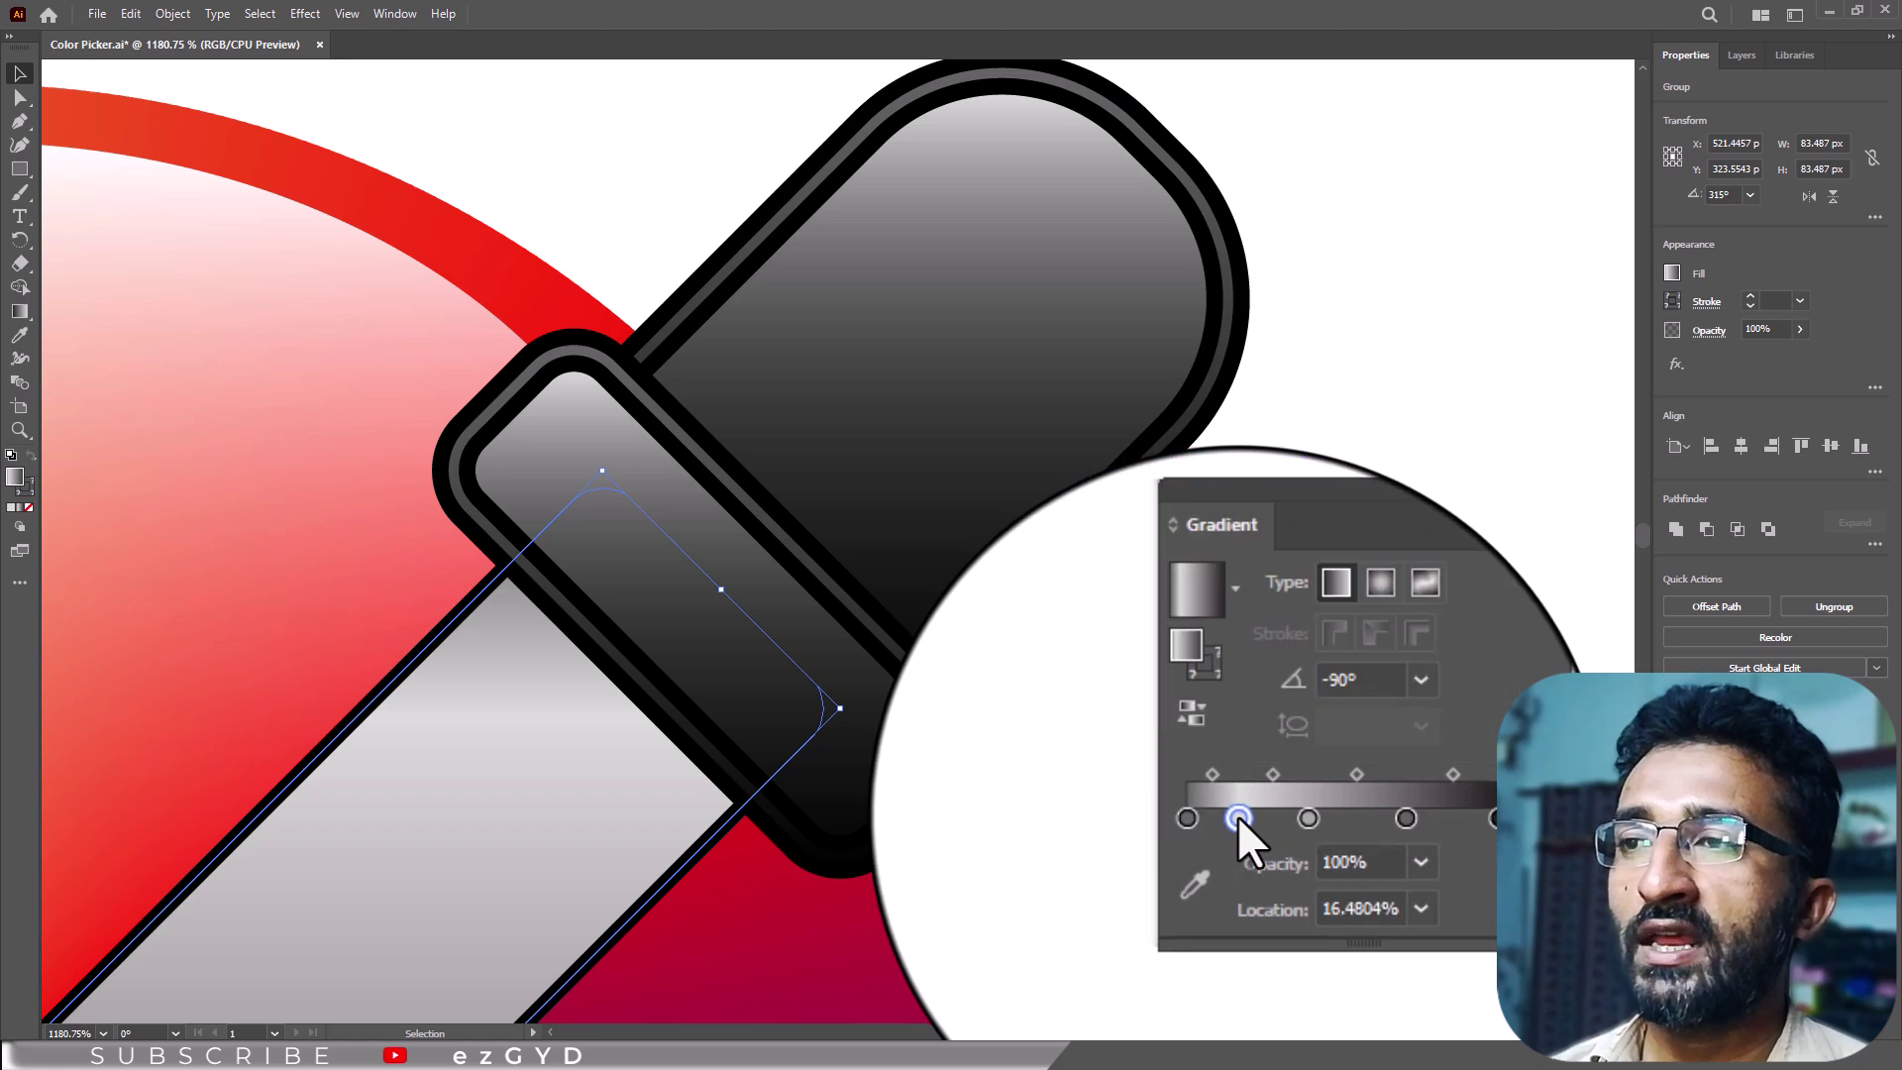
{"action": "left_click", "coordinate": [1157, 597]}
{"action": "double_click", "coordinate": [1331, 817]}
{"action": "left_click", "coordinate": [1157, 596]}
{"action": "double_click", "coordinate": [1383, 816]}
{"action": "left_click", "coordinate": [1187, 640]}
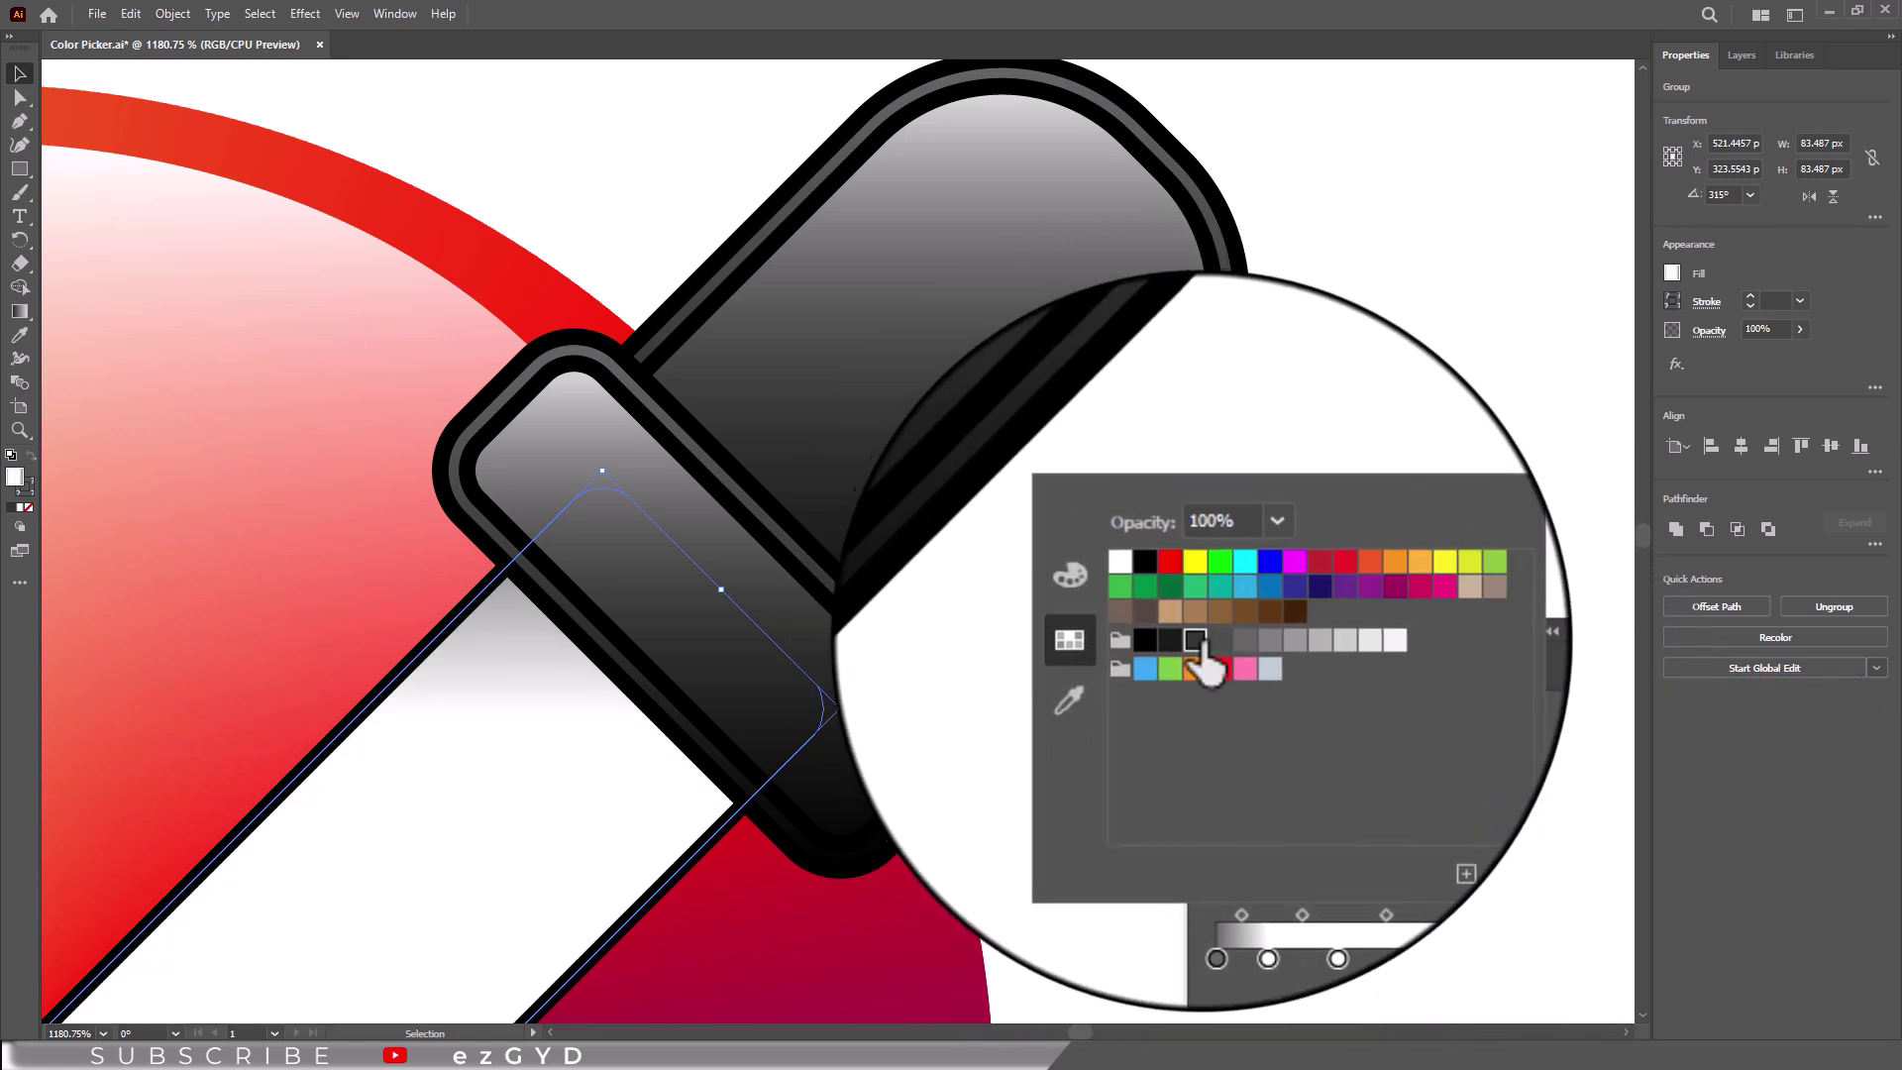
Step: Set the tube gradient's second stop to 56% opacity and its fourth stop to 35% opacity
{"action": "left_click", "coordinate": [1237, 816]}
{"action": "left_click", "coordinate": [1315, 841]}
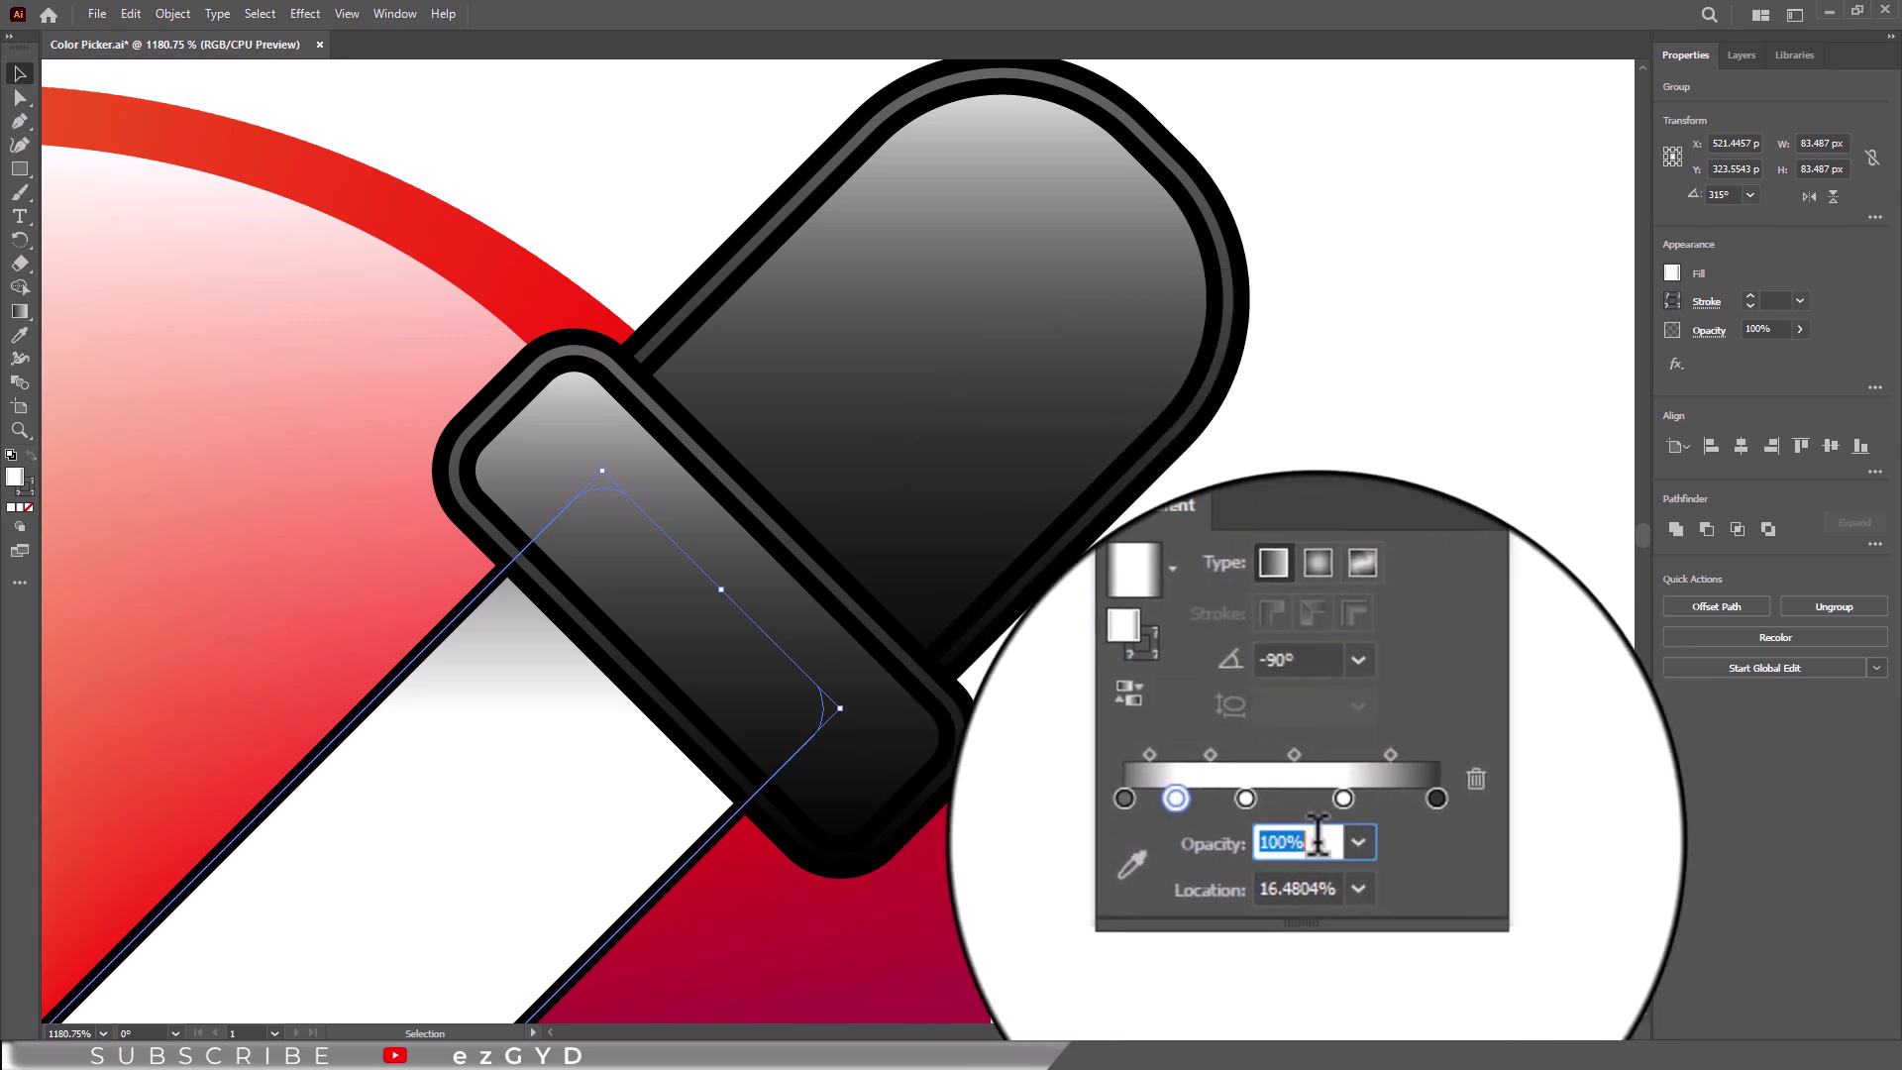
{"action": "left_click", "coordinate": [1342, 799]}
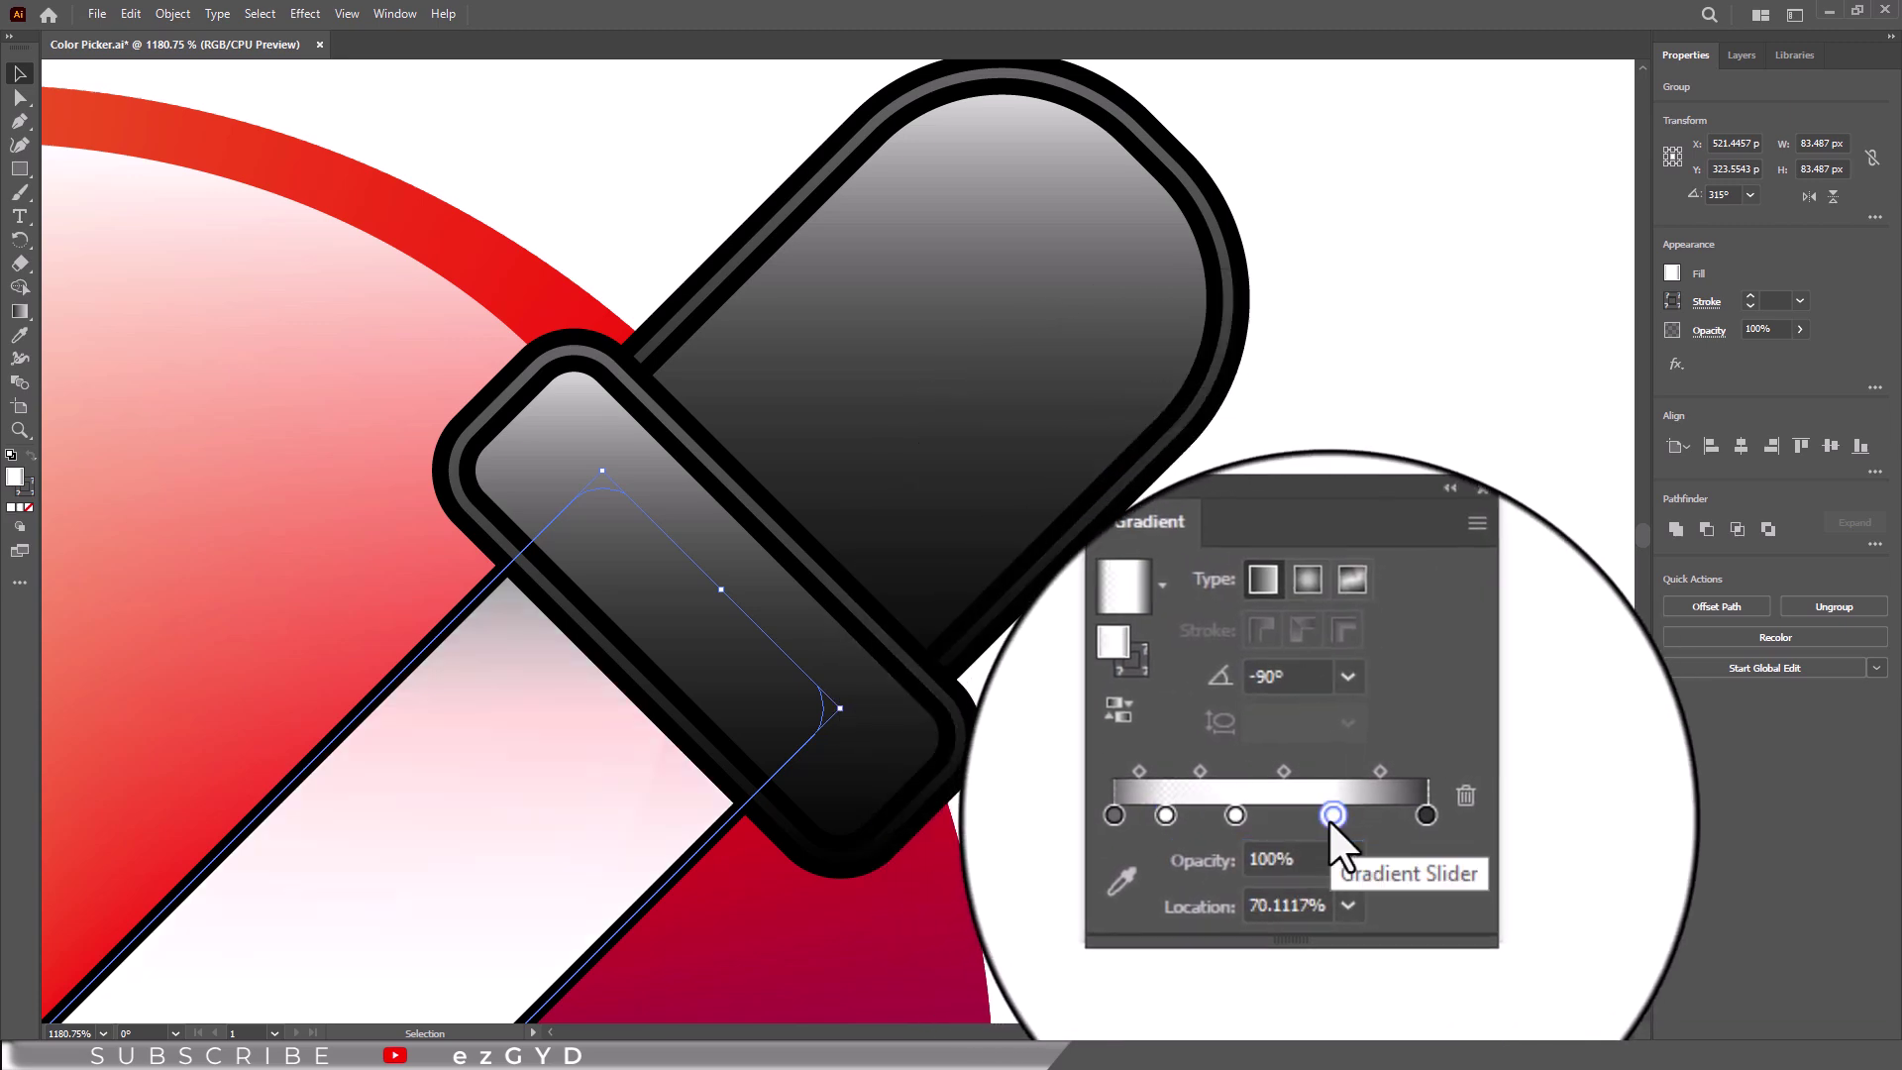
{"action": "left_click", "coordinate": [1321, 842]}
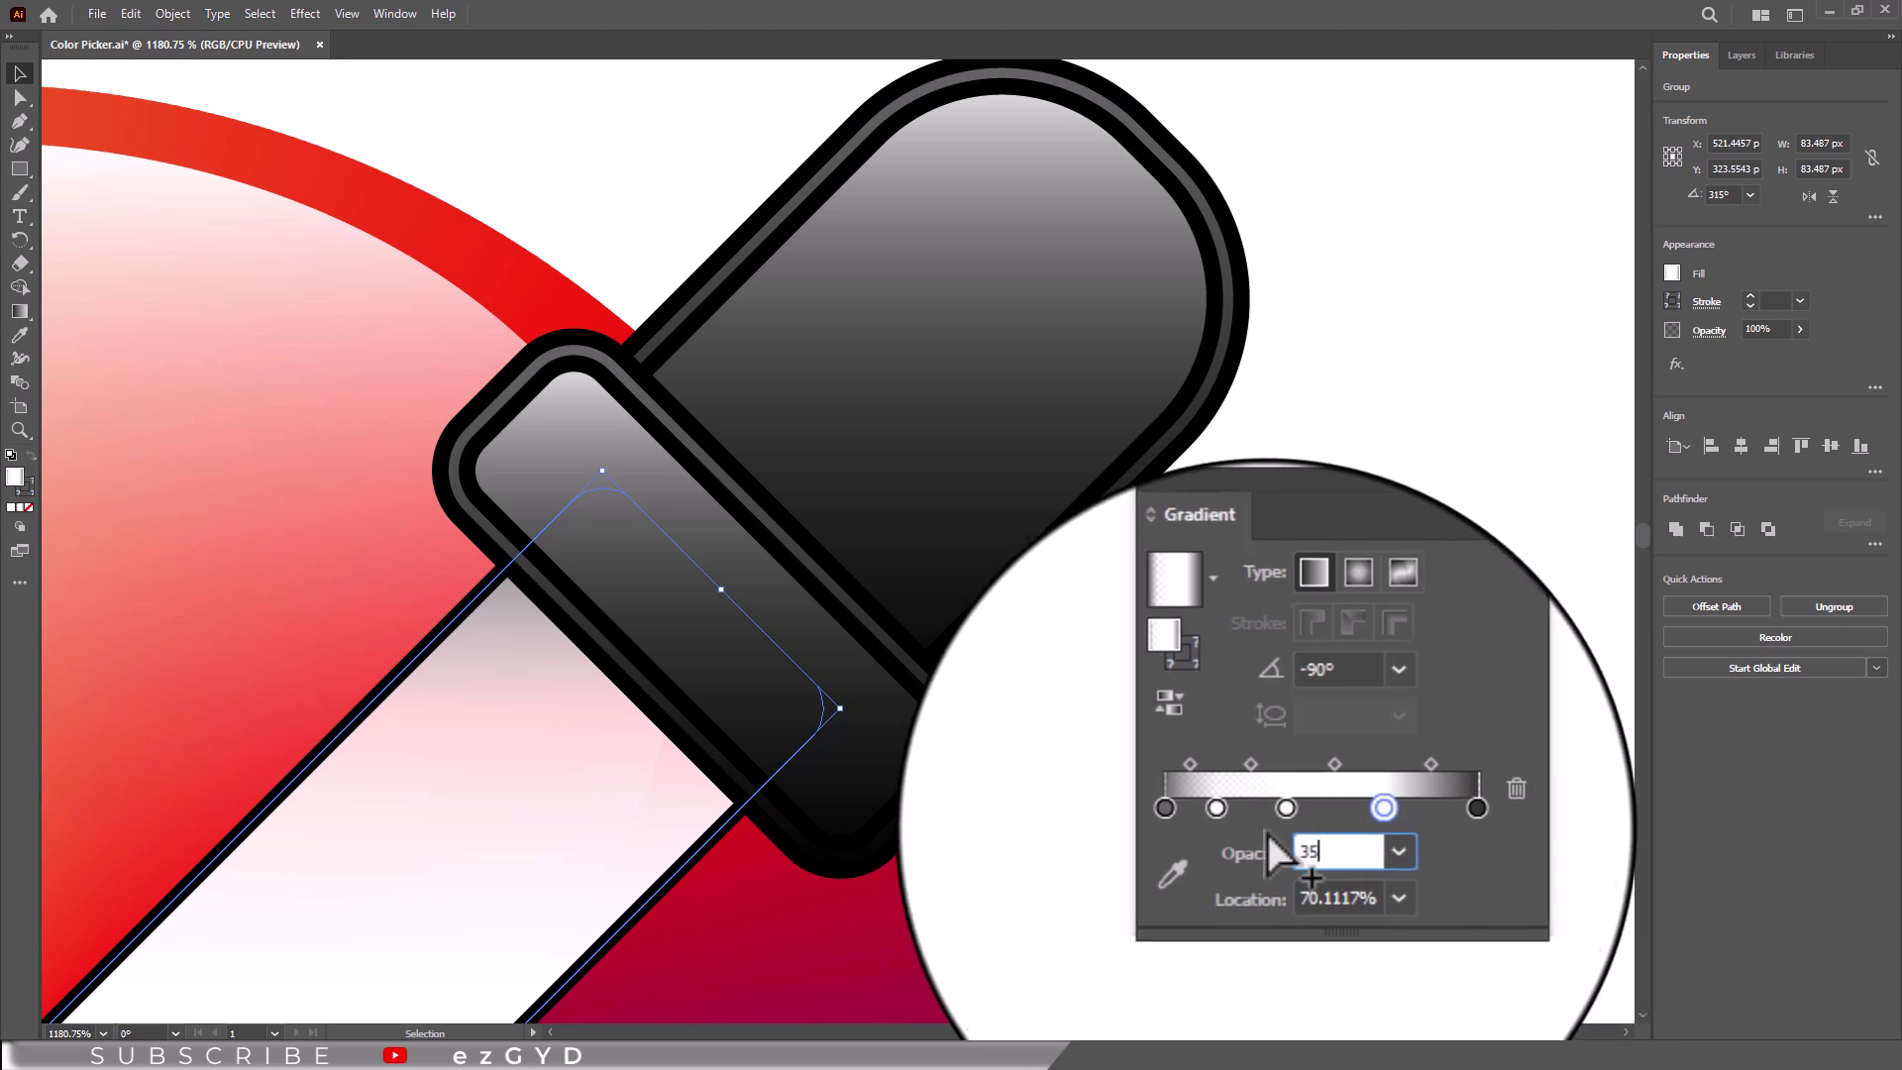
Step: Relocate the tube gradient's intermediate stops to 12%, about 30% and 63%, and set the gradient angle to -45°
{"action": "left_click", "coordinate": [1239, 817]}
{"action": "left_click", "coordinate": [1350, 908]}
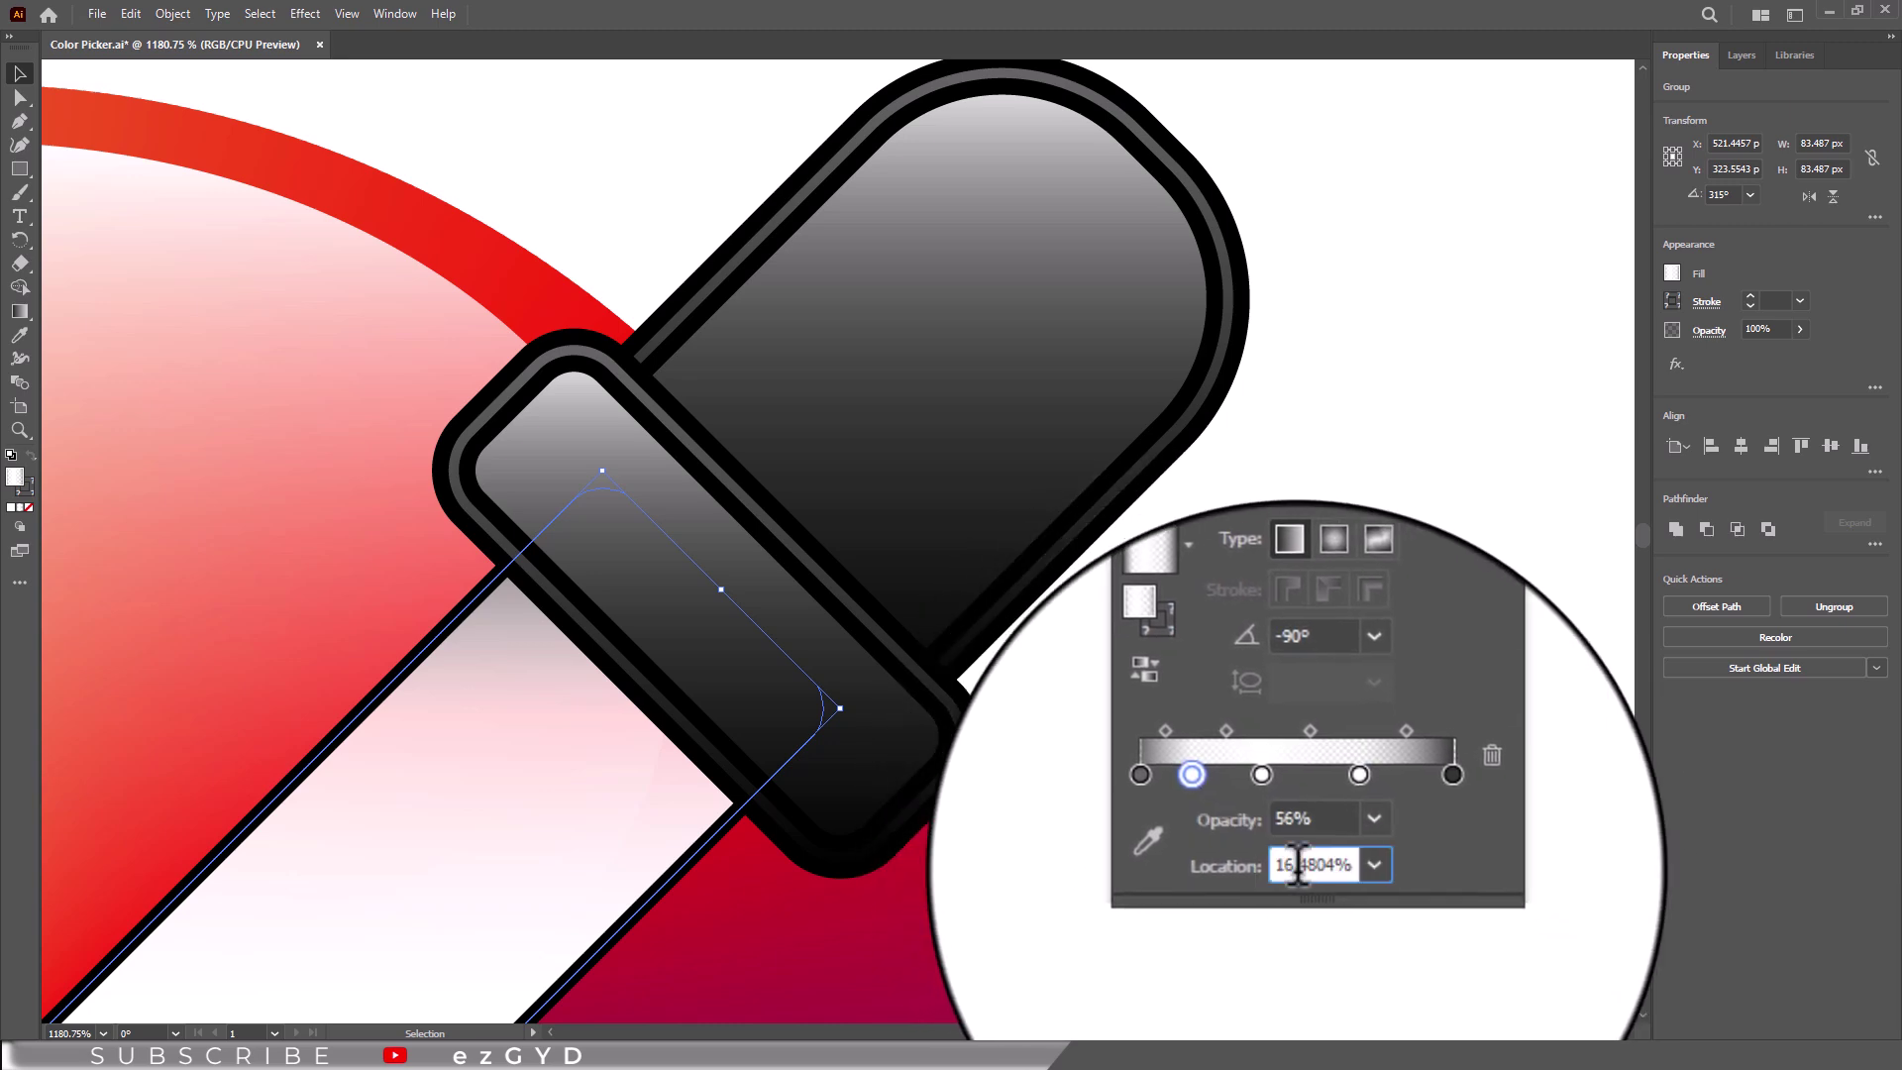
{"action": "key", "text": "Return"}
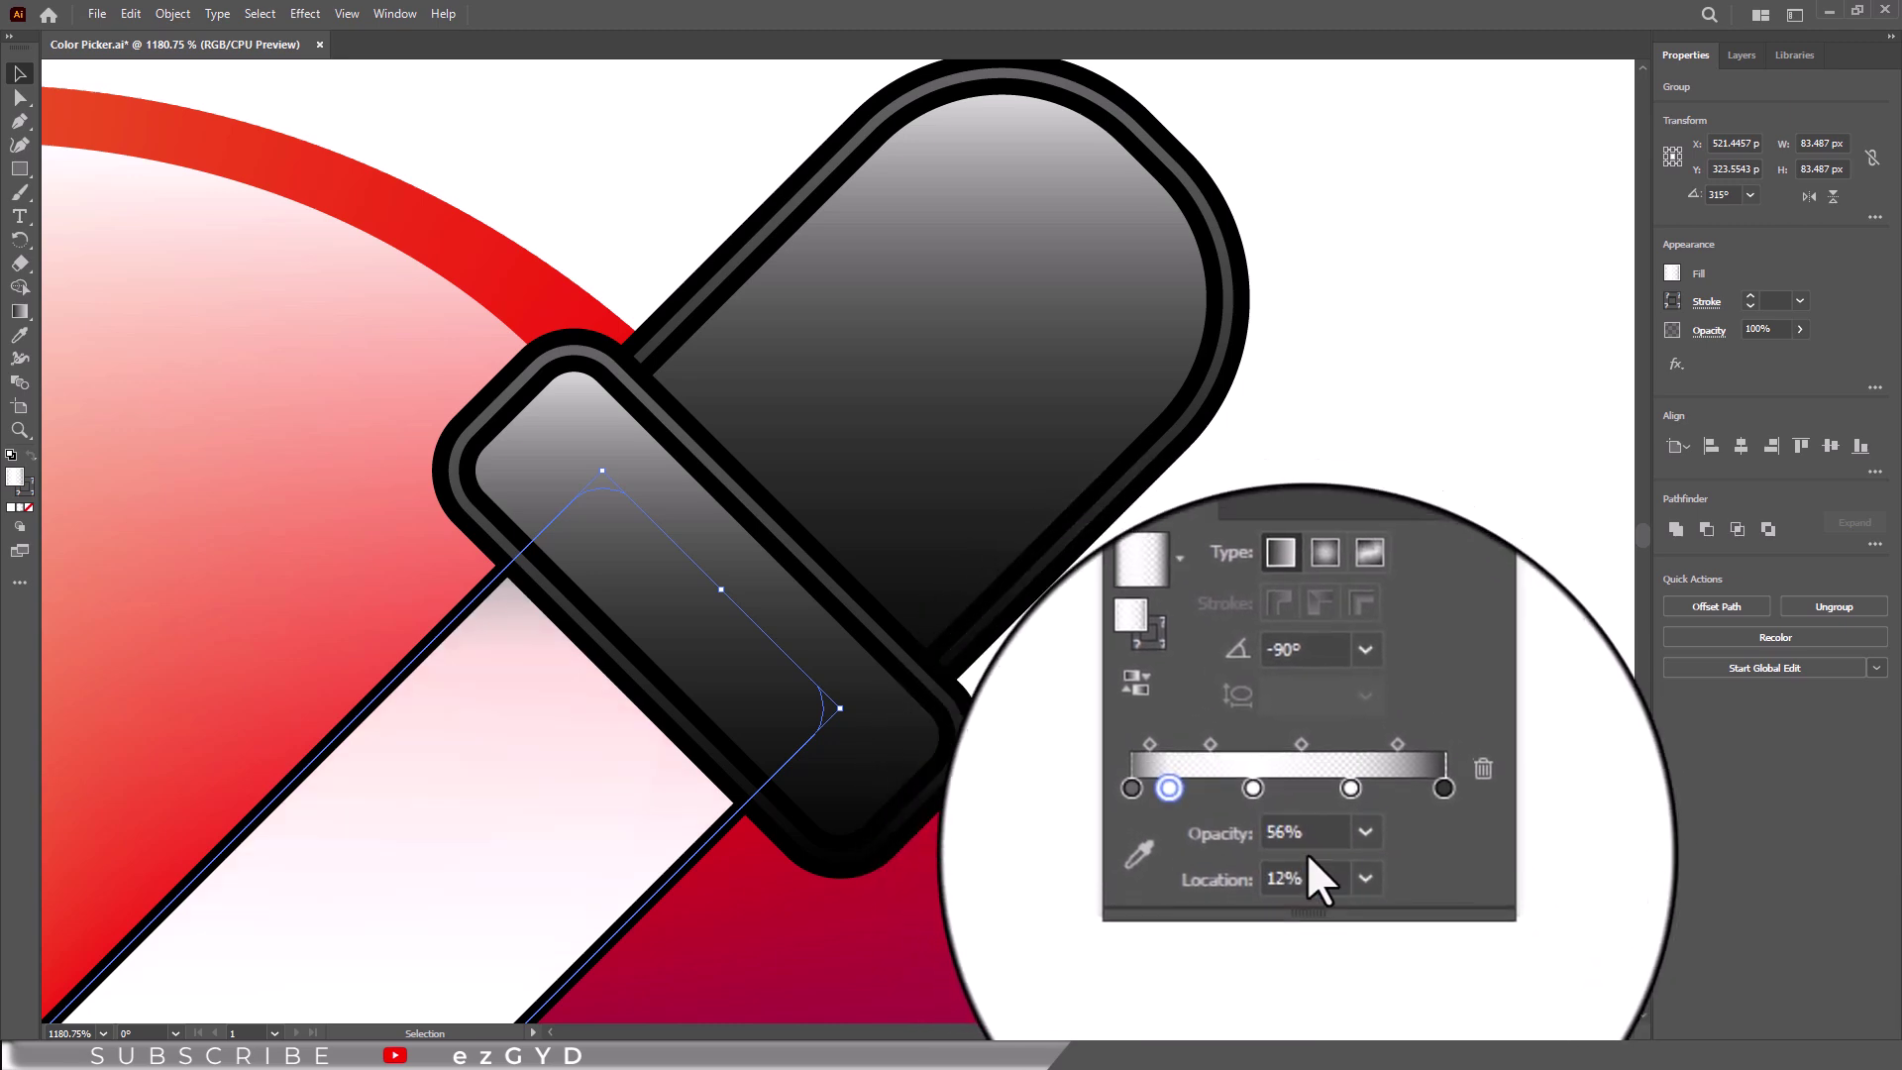
{"action": "left_click", "coordinate": [1276, 817]}
{"action": "left_click", "coordinate": [1341, 907]}
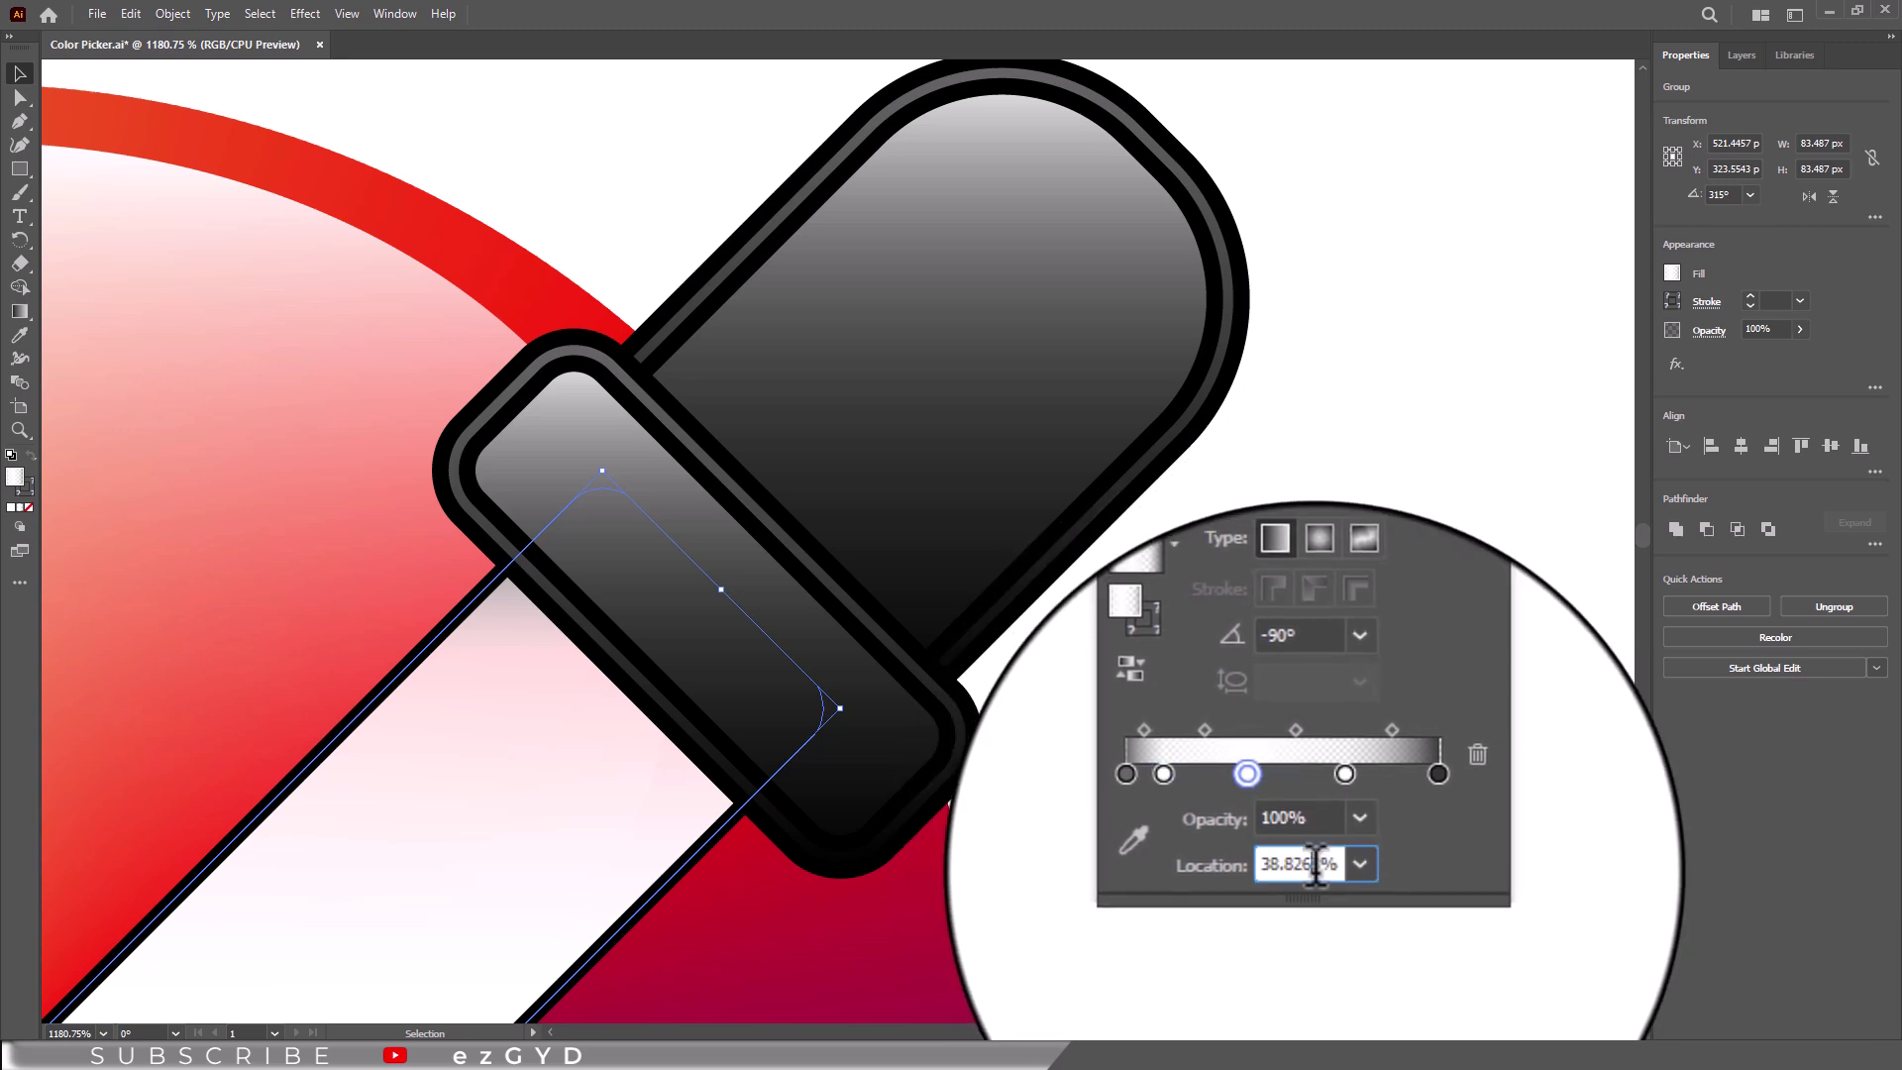
{"action": "left_click", "coordinate": [1344, 773]}
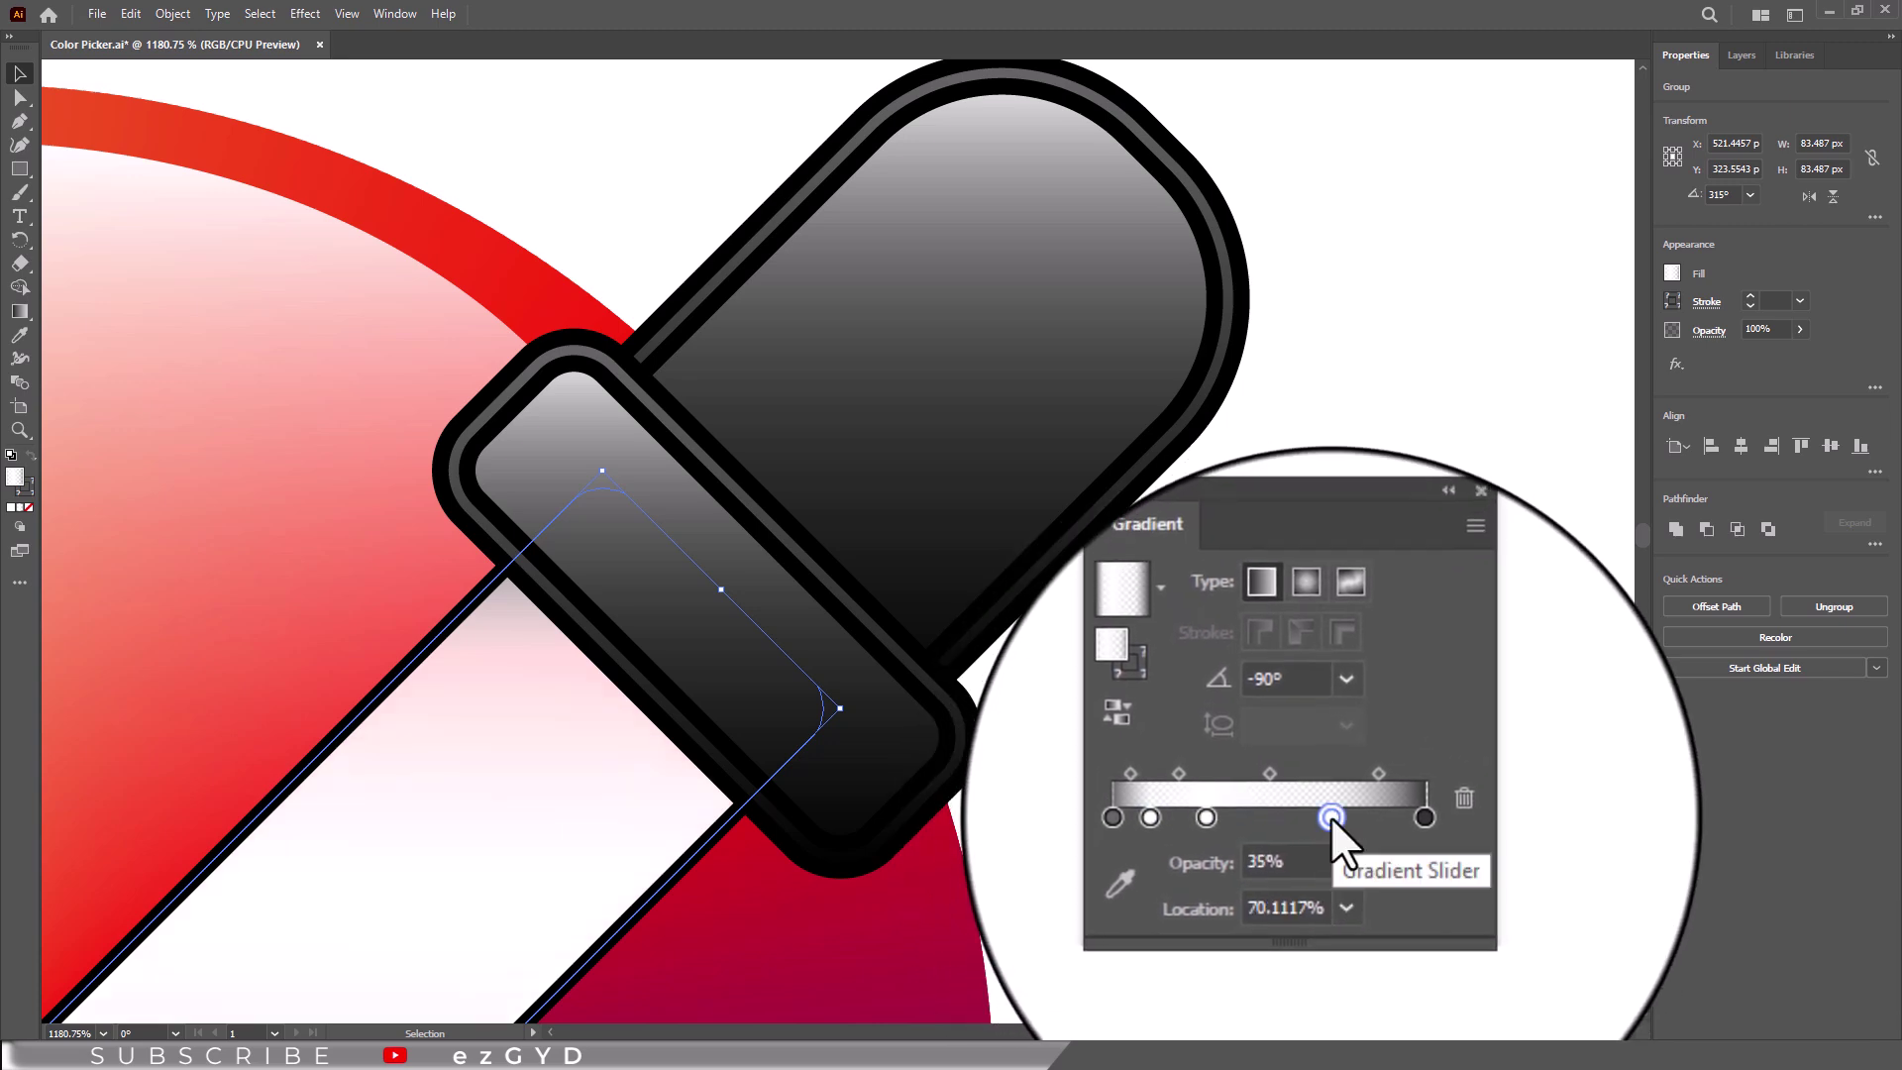
{"action": "left_click", "coordinate": [1311, 864]}
{"action": "type", "text": "63"}
{"action": "key", "text": "Return"}
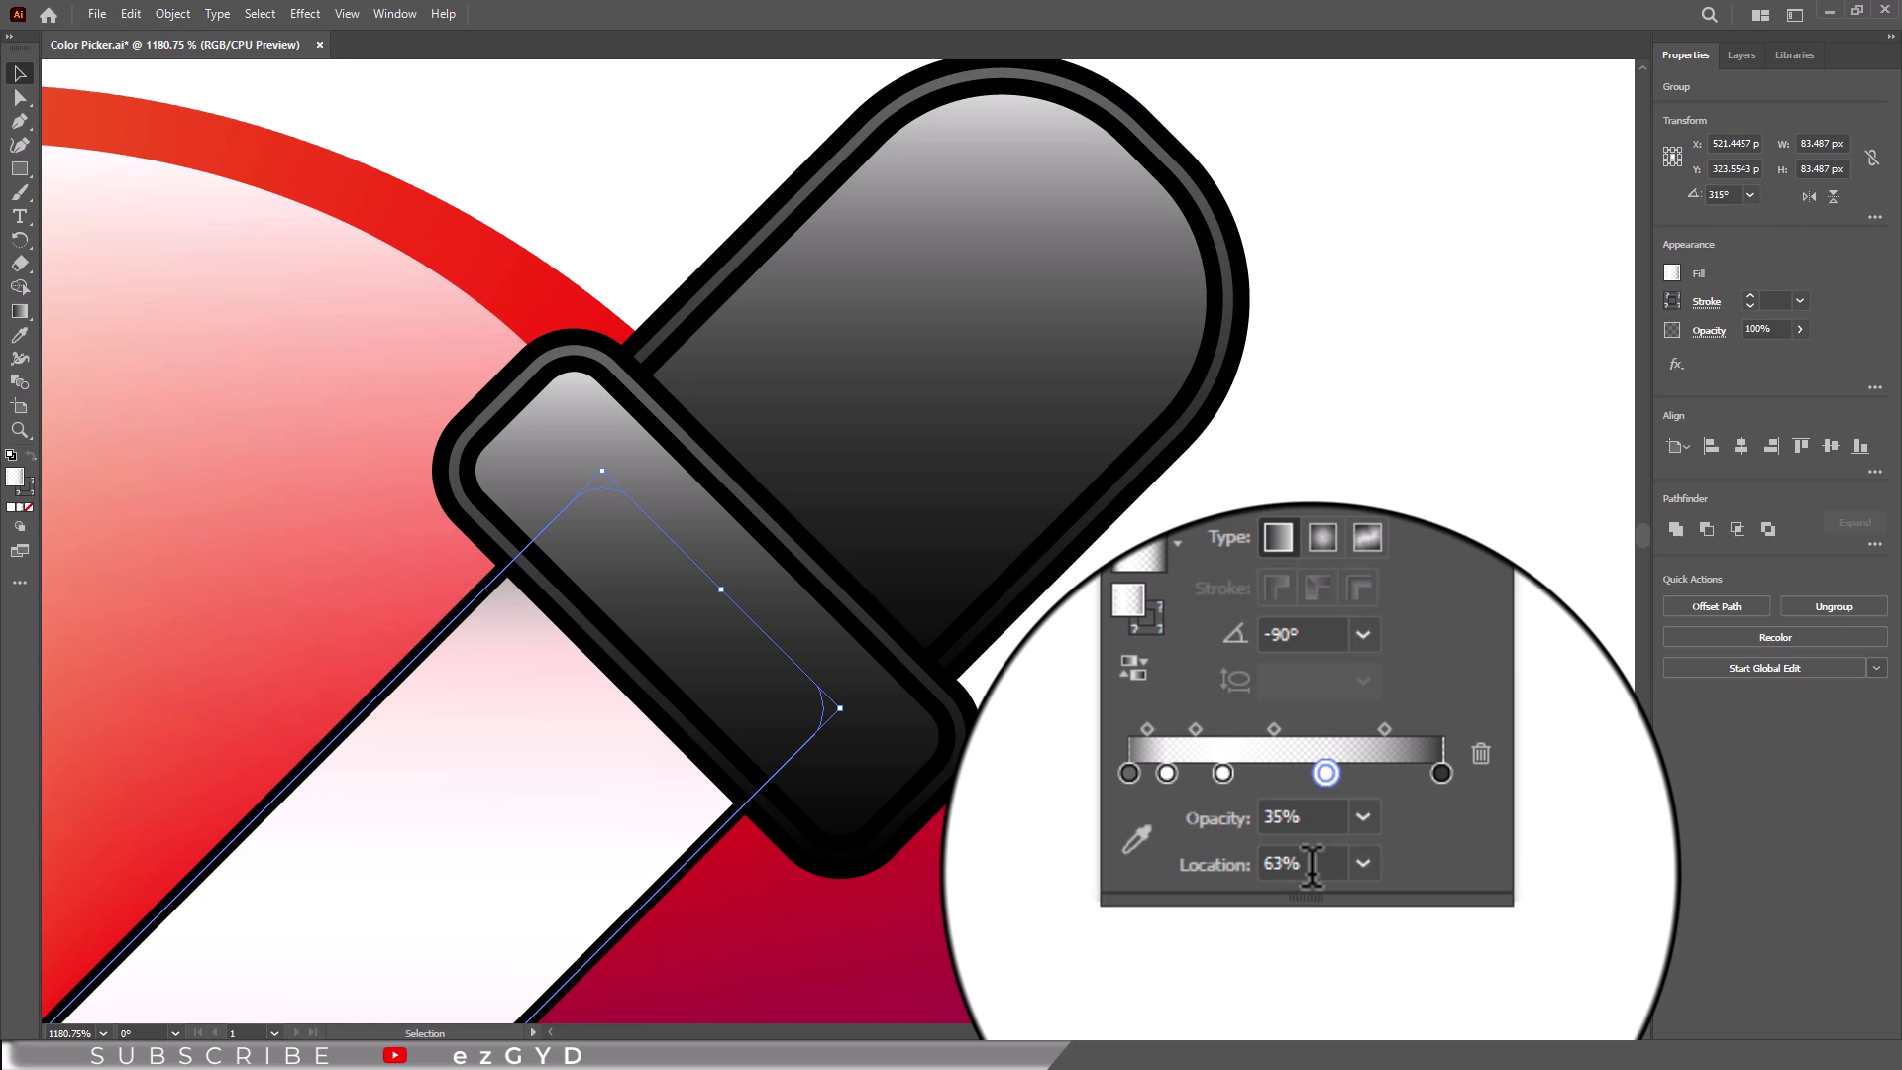
{"action": "left_click", "coordinate": [1340, 741]}
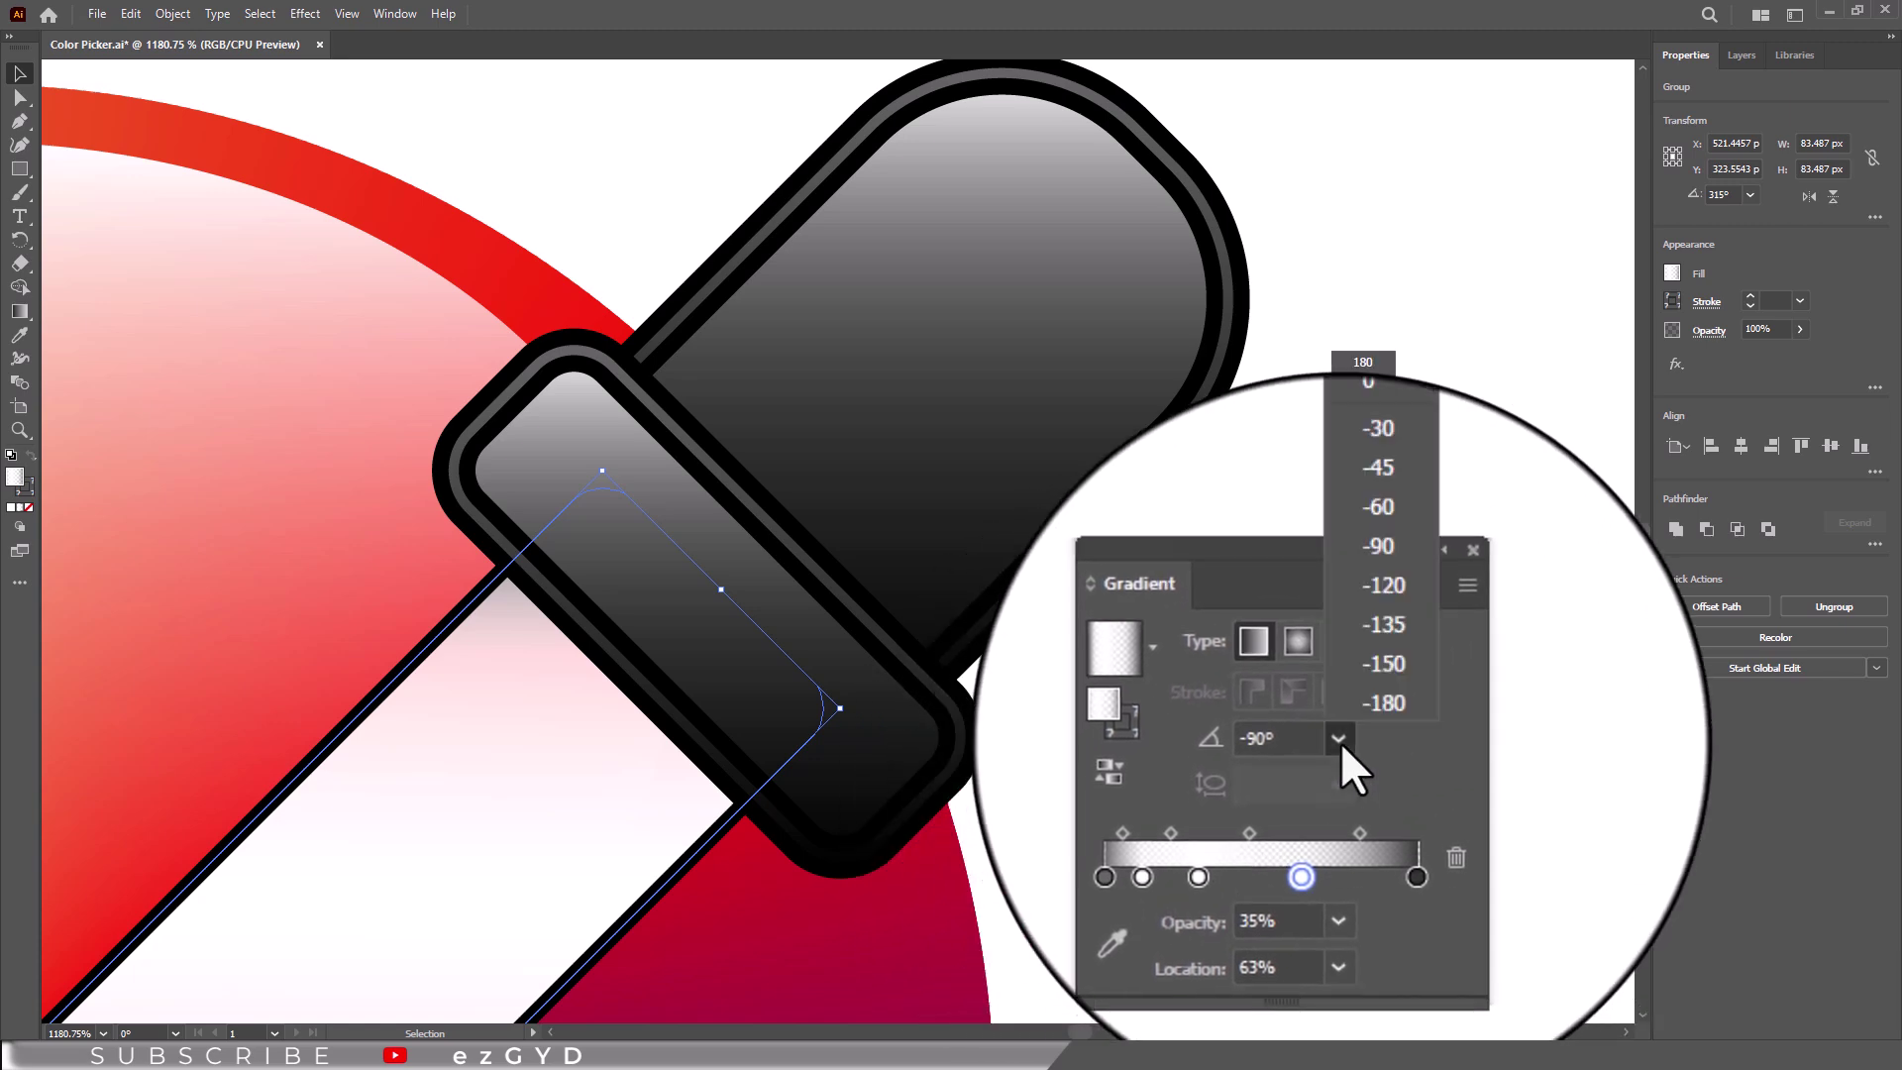
{"action": "left_click", "coordinate": [1362, 596]}
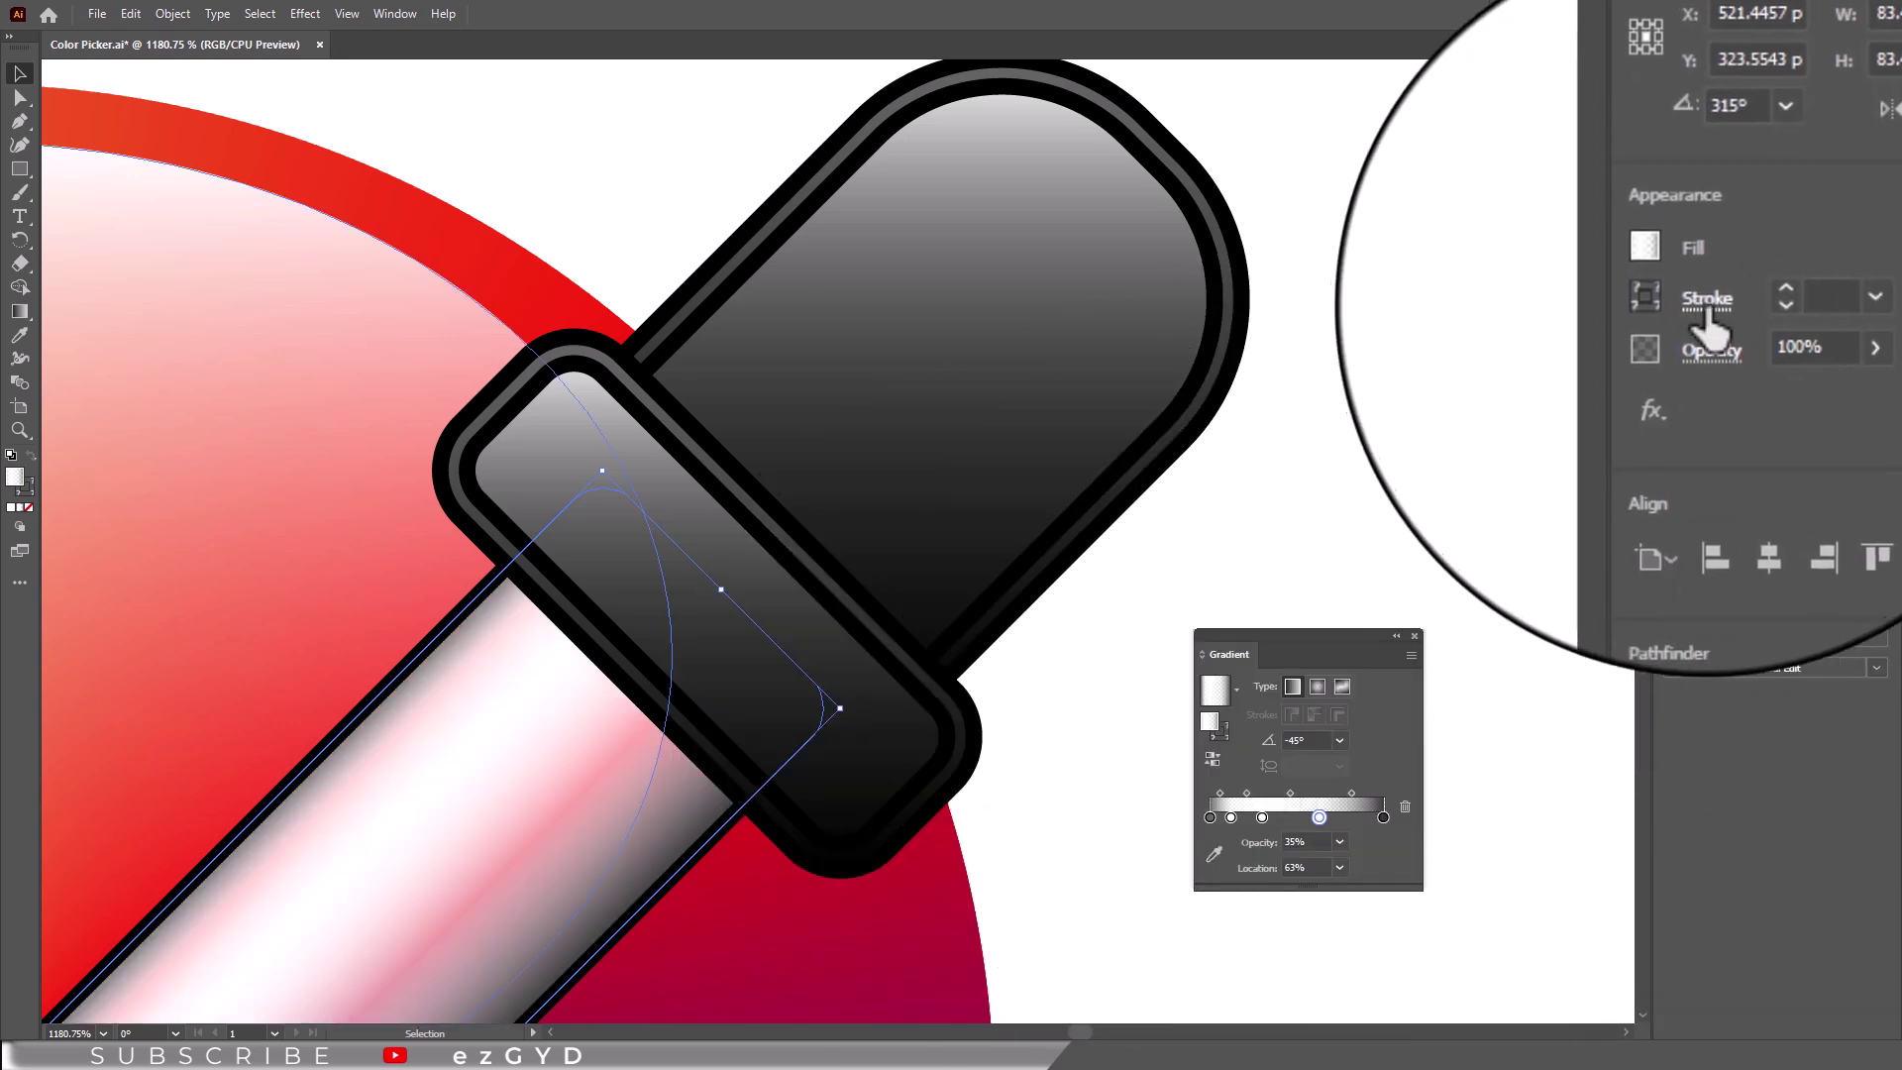
Step: Give the dropper tube a 1 pt white stroke
{"action": "left_click", "coordinate": [1673, 303]}
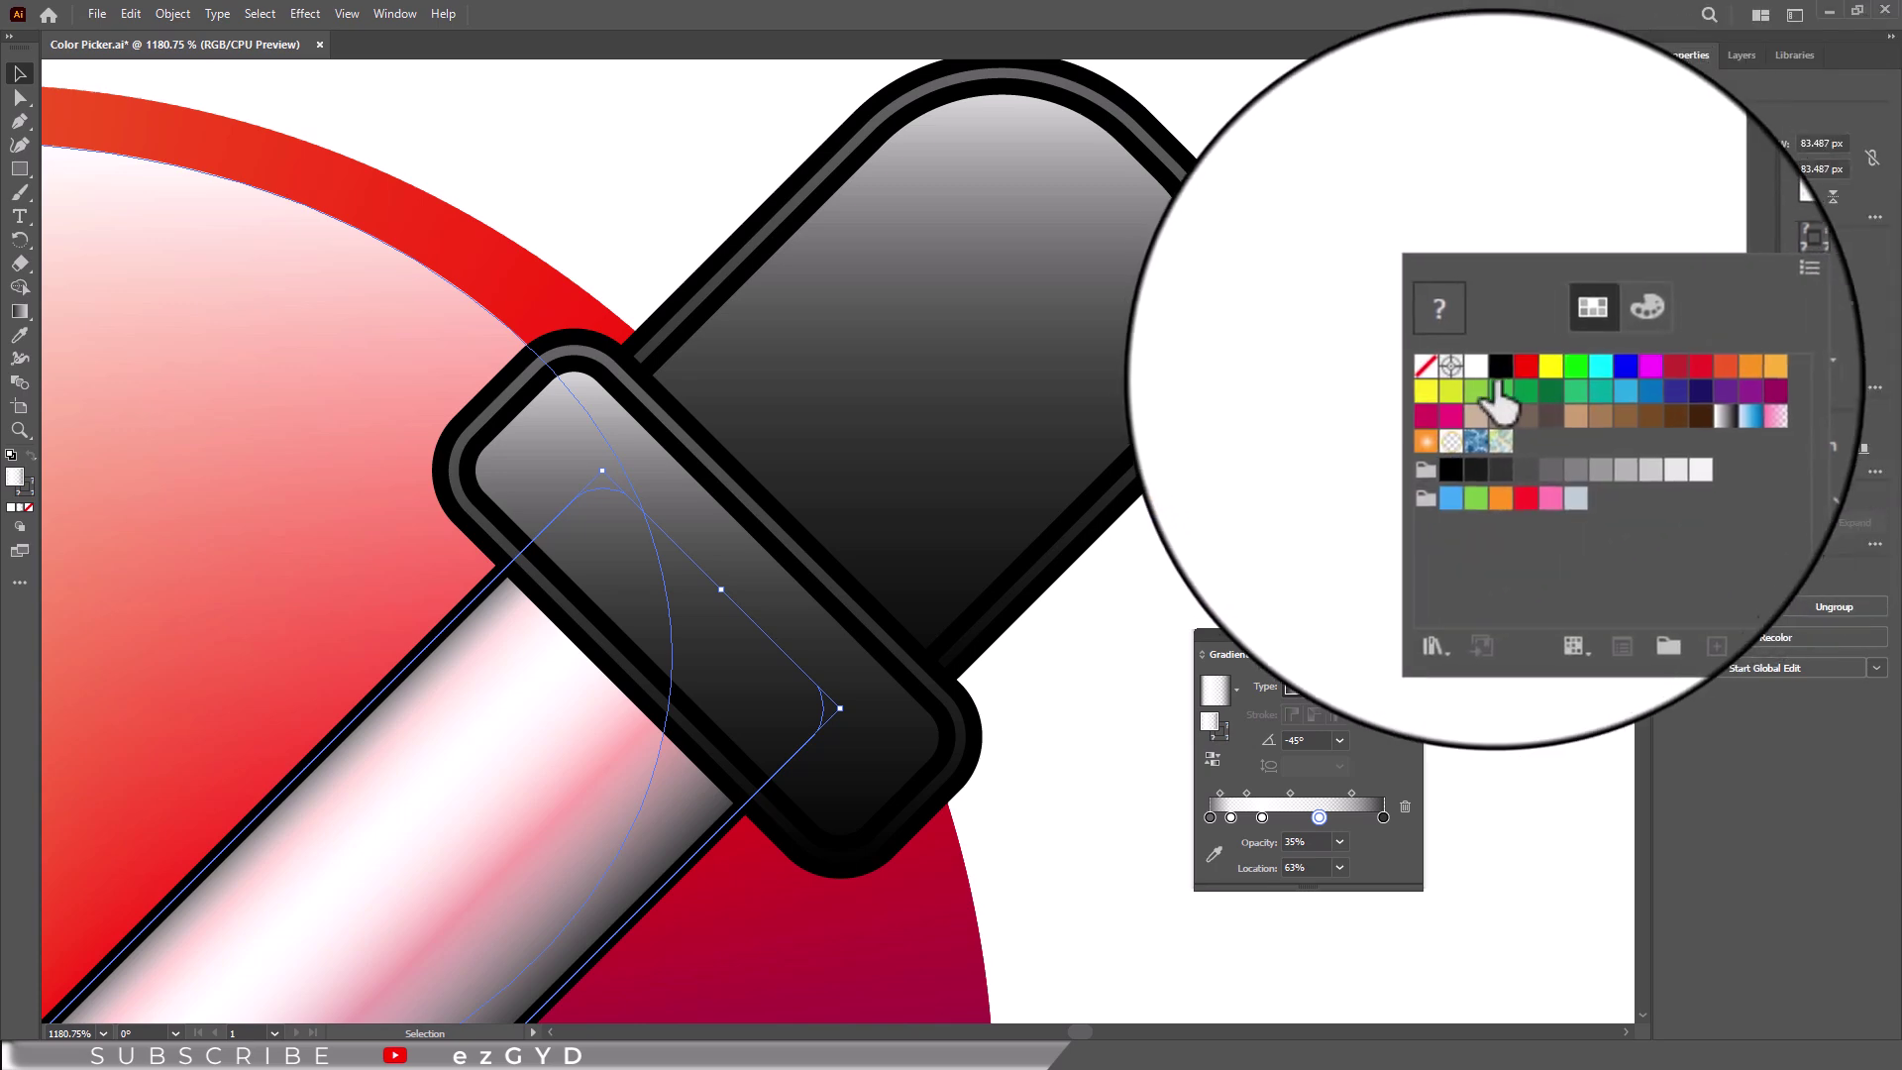
{"action": "left_click", "coordinate": [1482, 374]}
{"action": "left_click", "coordinate": [1700, 308]}
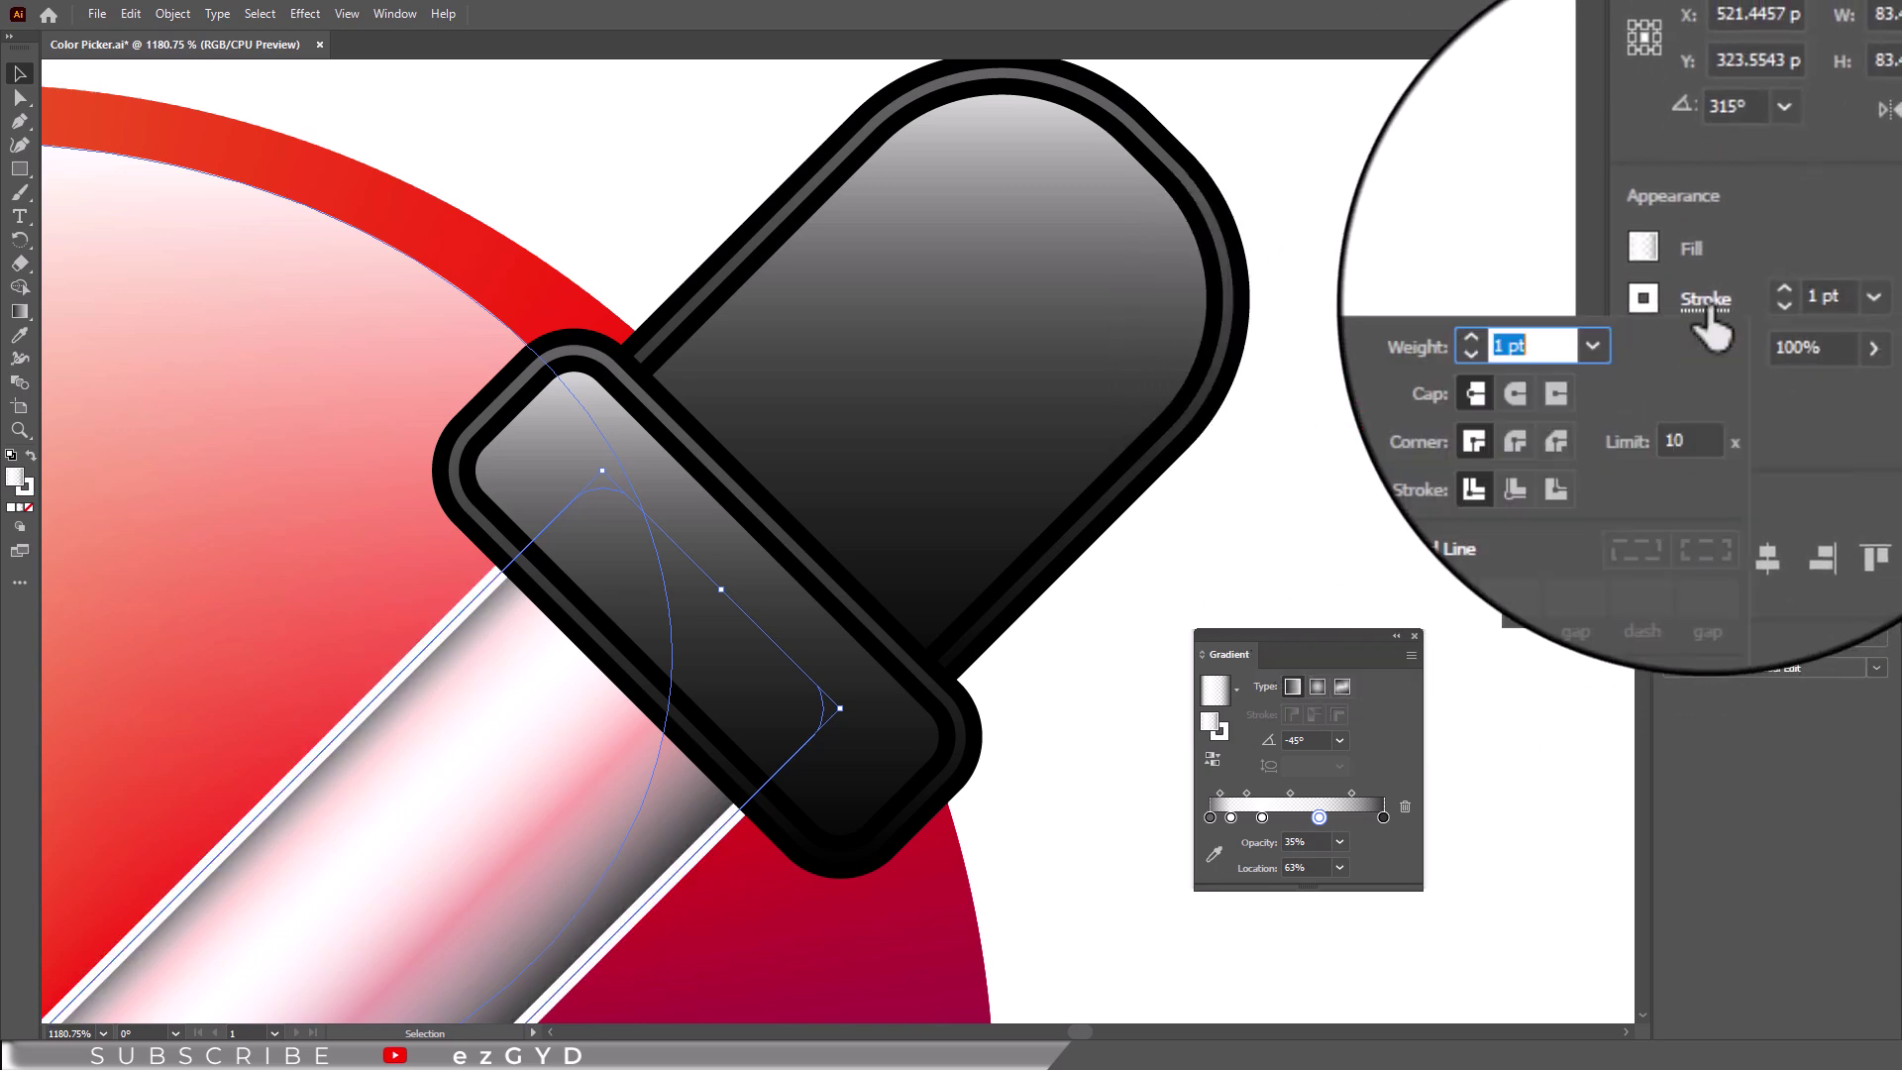
{"action": "left_click", "coordinate": [1621, 407]}
{"action": "left_click", "coordinate": [1444, 469]}
{"action": "scroll", "coordinate": [1189, 549], "scroll_direction": "down", "scroll_amount": 1}
{"action": "left_click_drag", "start_coordinate": [1176, 555], "coordinate": [1230, 394]}
{"action": "key", "text": "ctrl+minus"}
{"action": "key", "text": "ctrl+minus"}
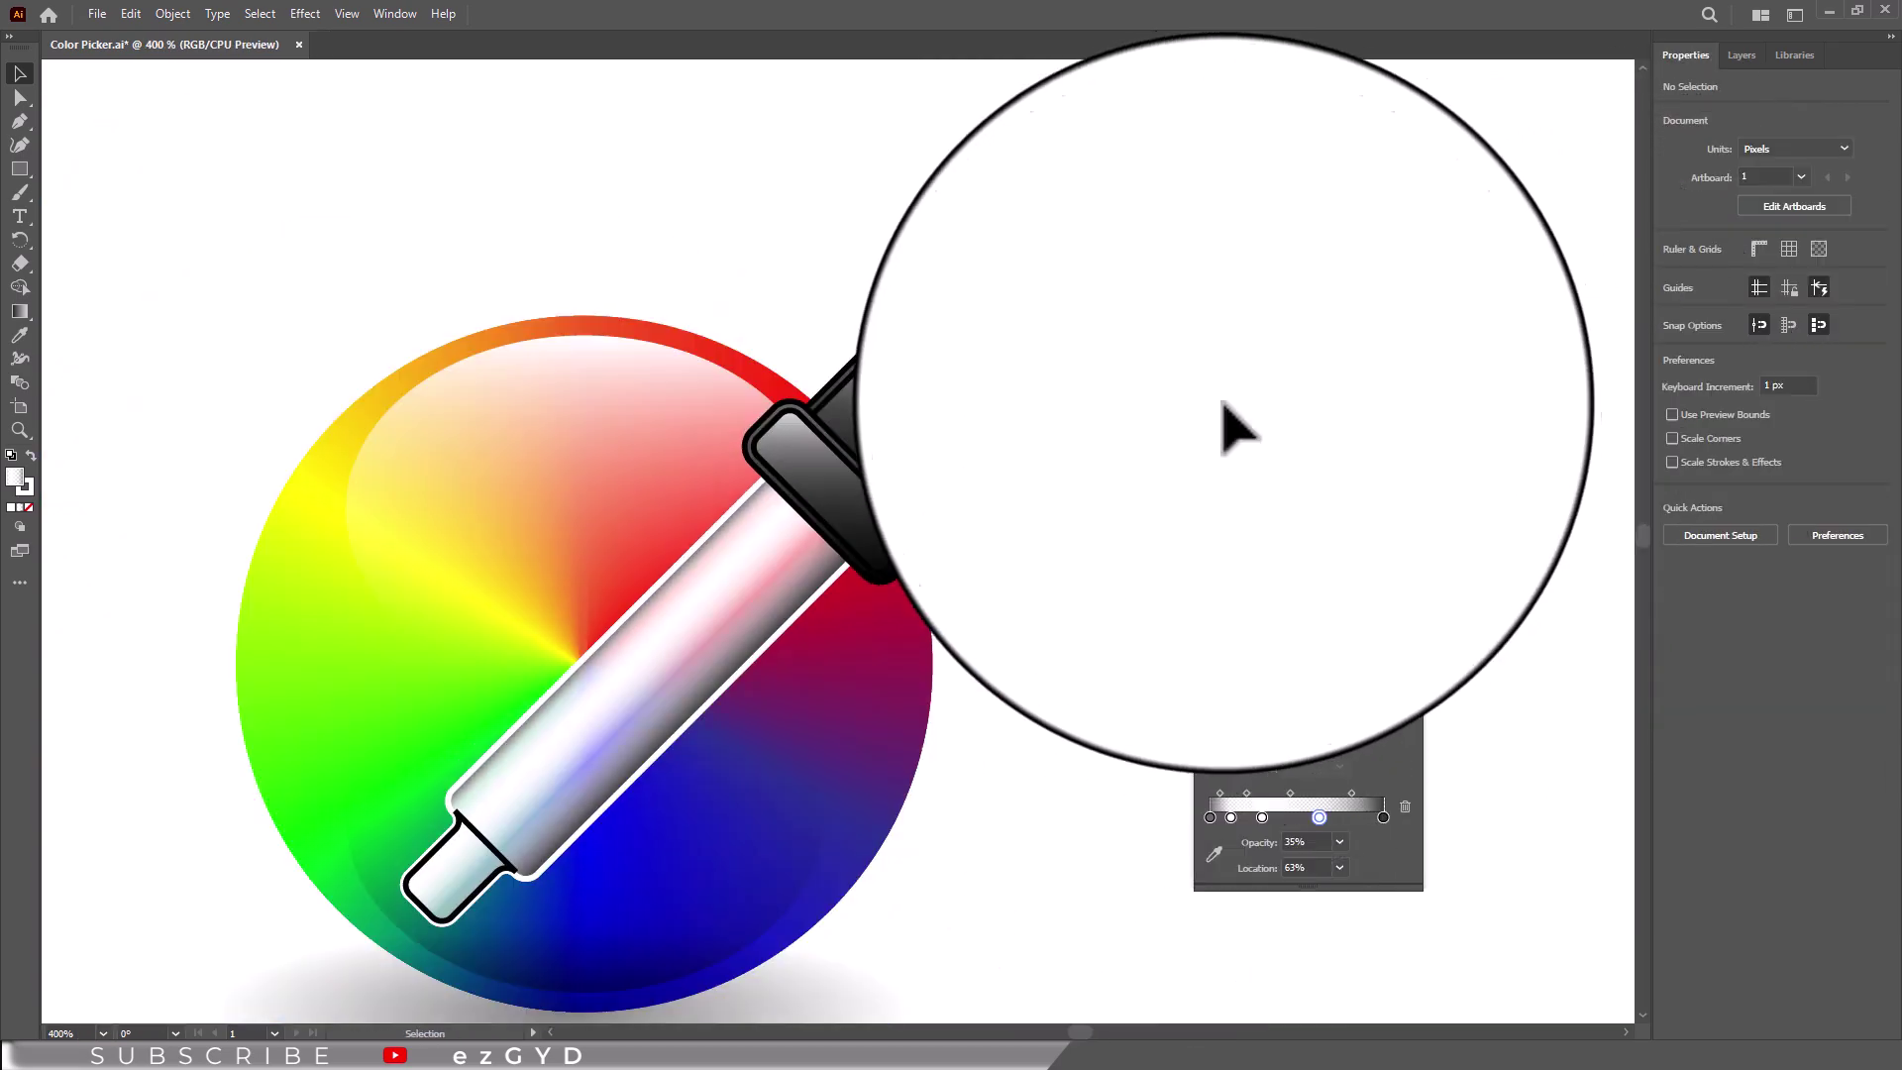
Step: Fill the dropper's tip outline with a -90° linear gradient running from white to mid grey
{"action": "left_click", "coordinate": [513, 832]}
{"action": "key", "text": "ctrl+plus"}
{"action": "left_click_drag", "start_coordinate": [807, 720], "coordinate": [508, 710]}
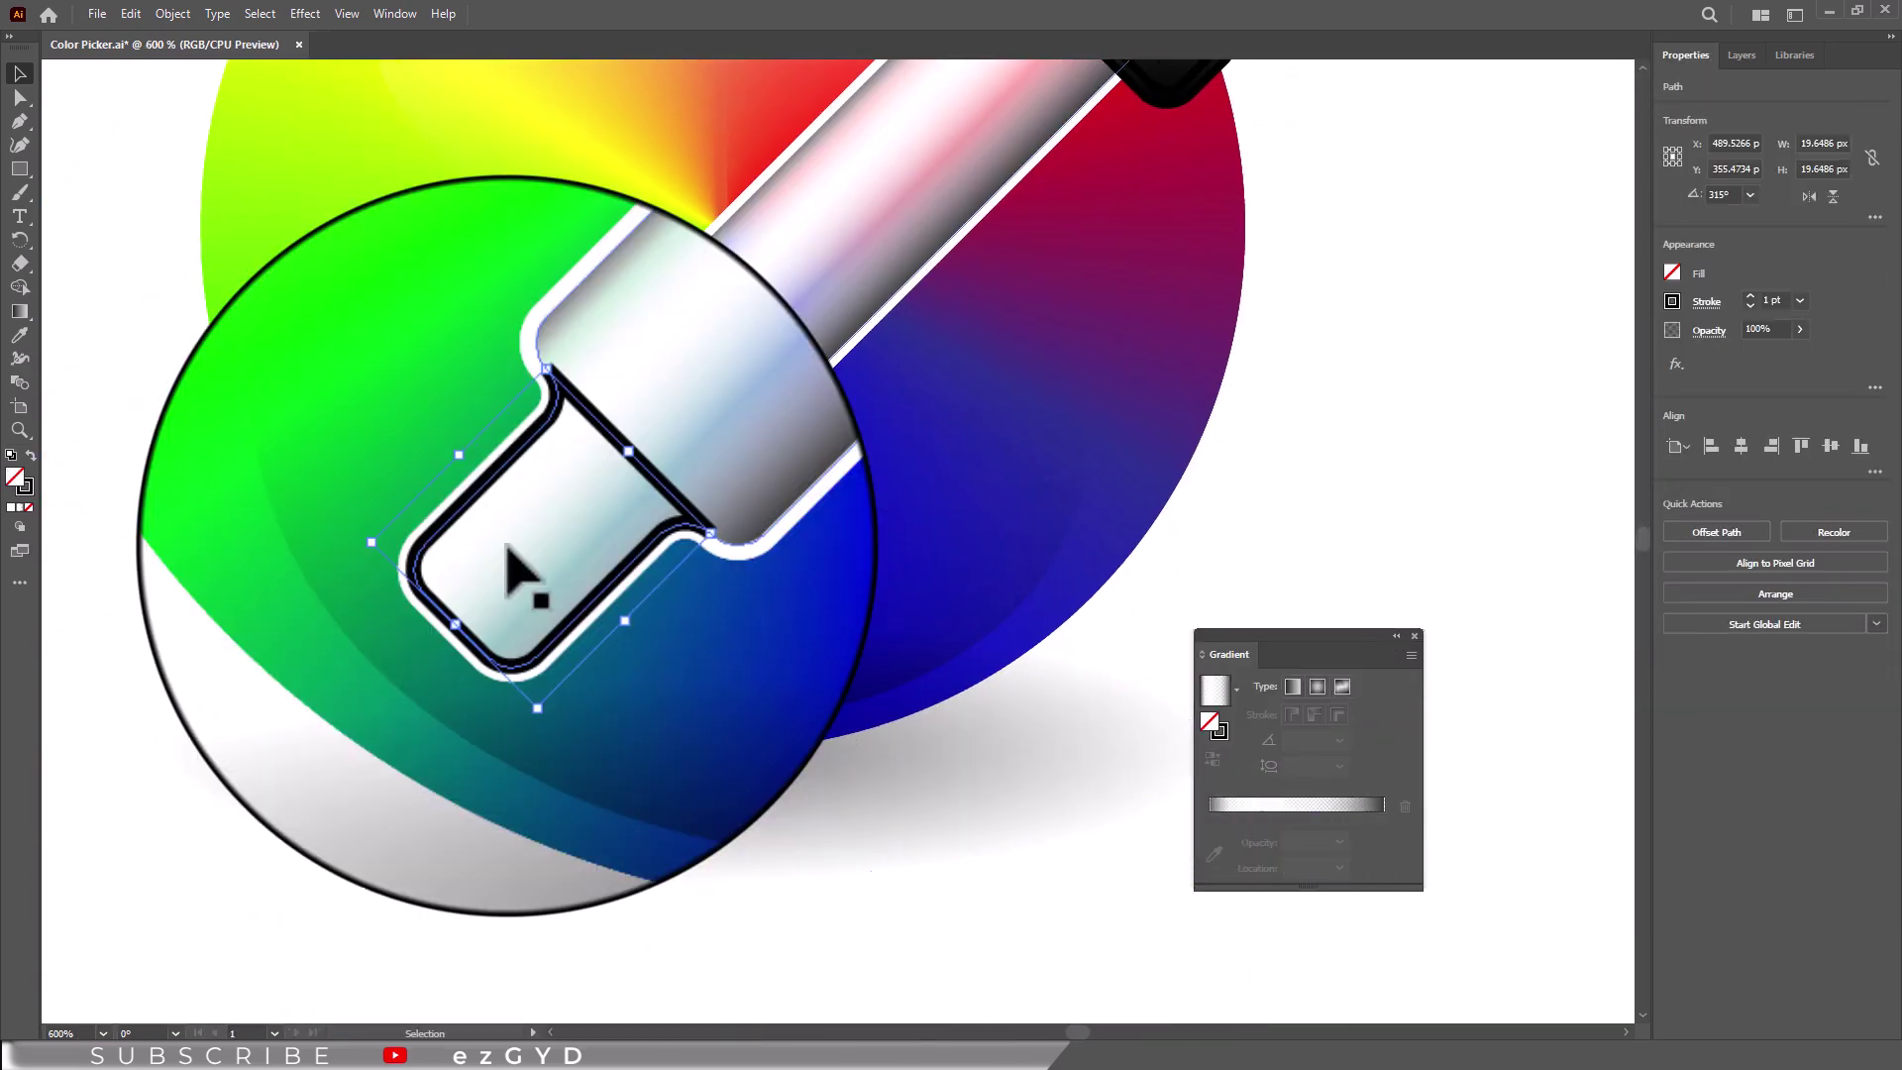
{"action": "left_click", "coordinate": [1237, 690]}
{"action": "left_click", "coordinate": [1141, 730]}
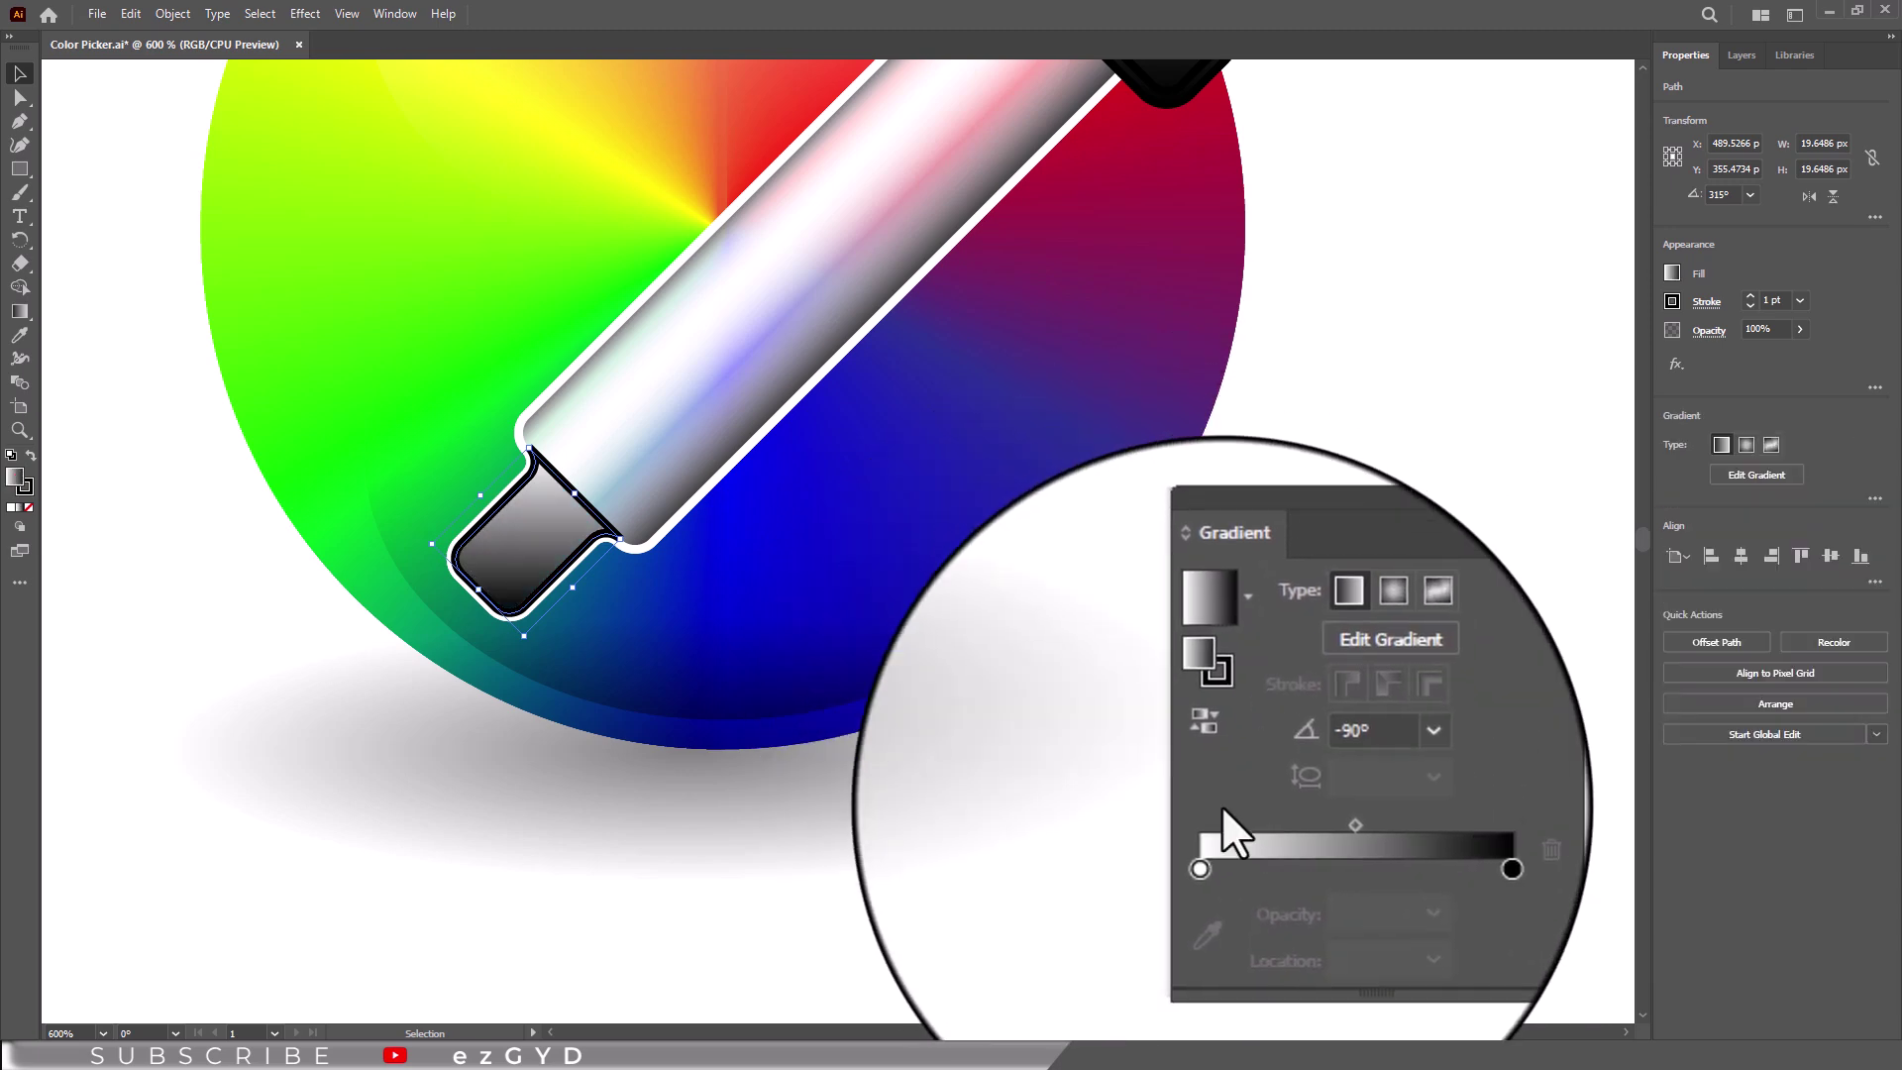
{"action": "double_click", "coordinate": [1211, 841]}
{"action": "left_click", "coordinate": [1154, 617]}
{"action": "double_click", "coordinate": [1381, 836]}
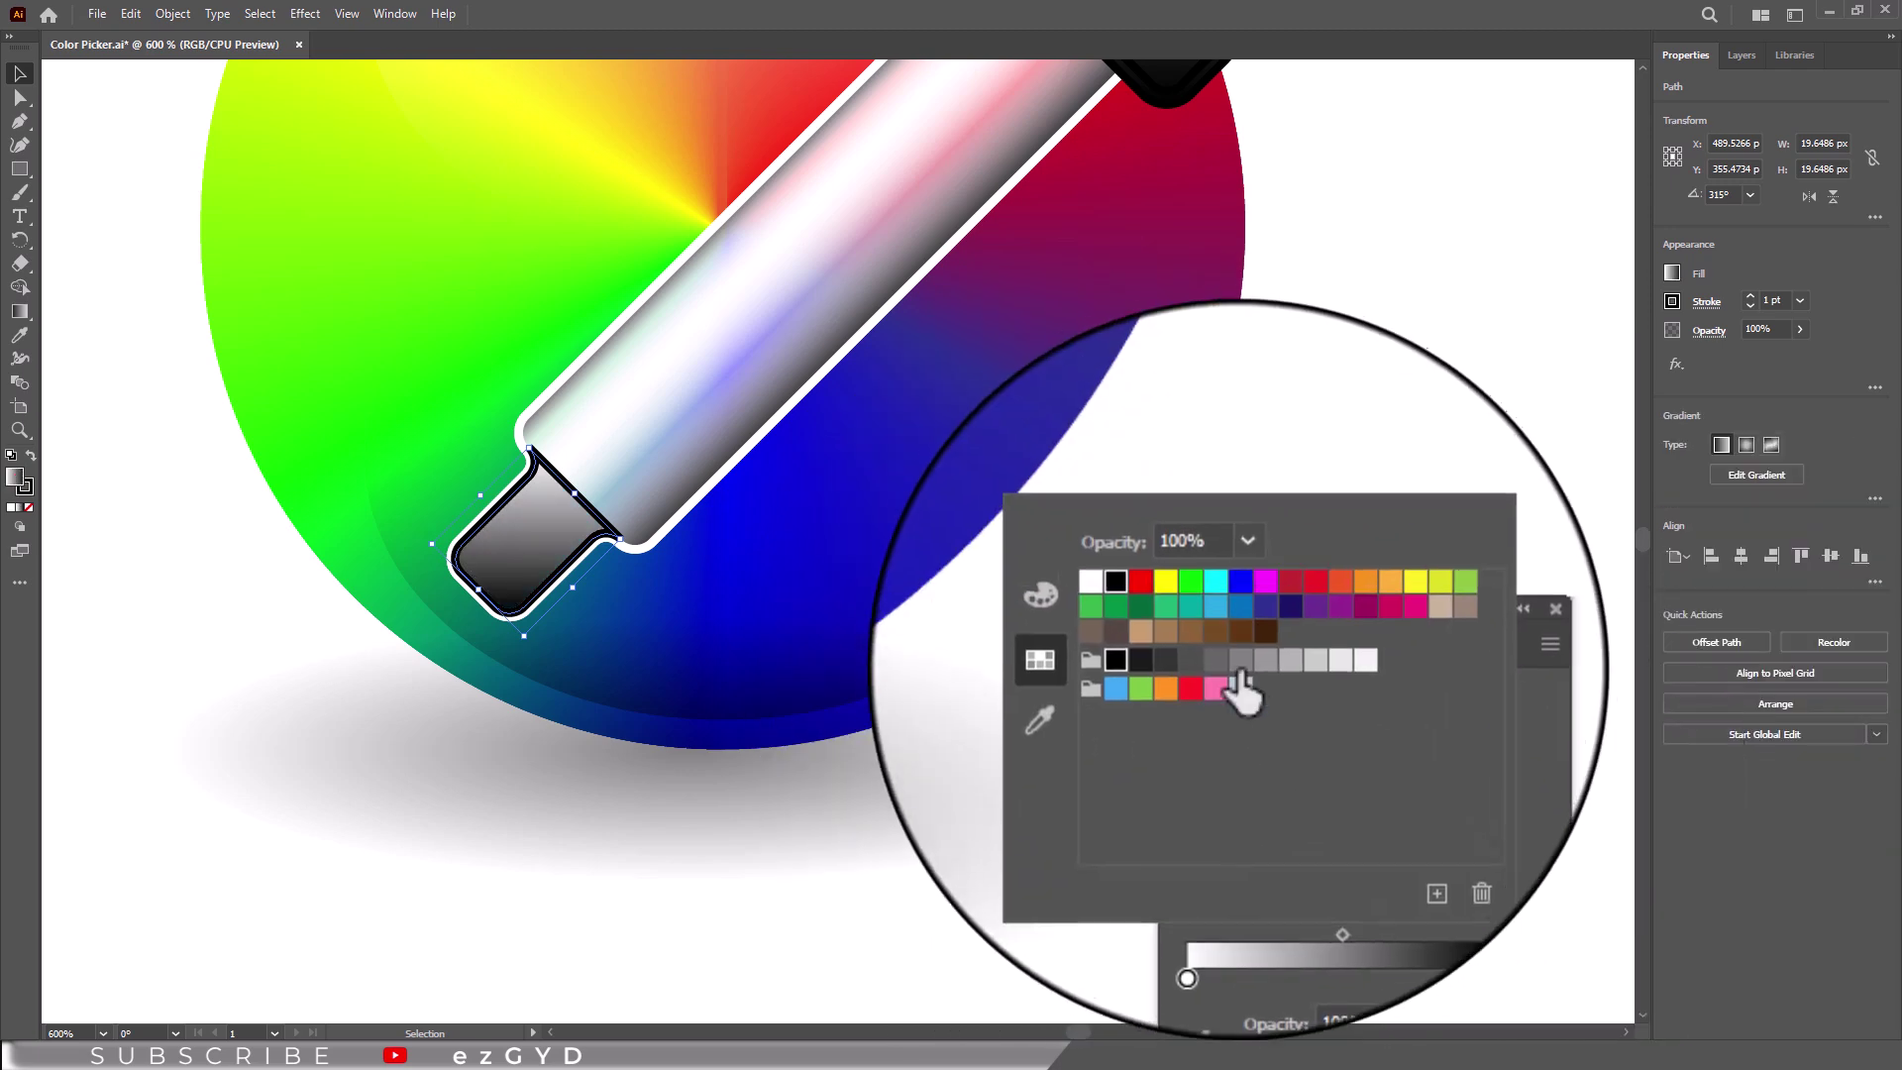
{"action": "left_click", "coordinate": [1229, 663]}
Step: Set the tip shape's blending mode to Multiply
{"action": "left_click", "coordinate": [394, 14]}
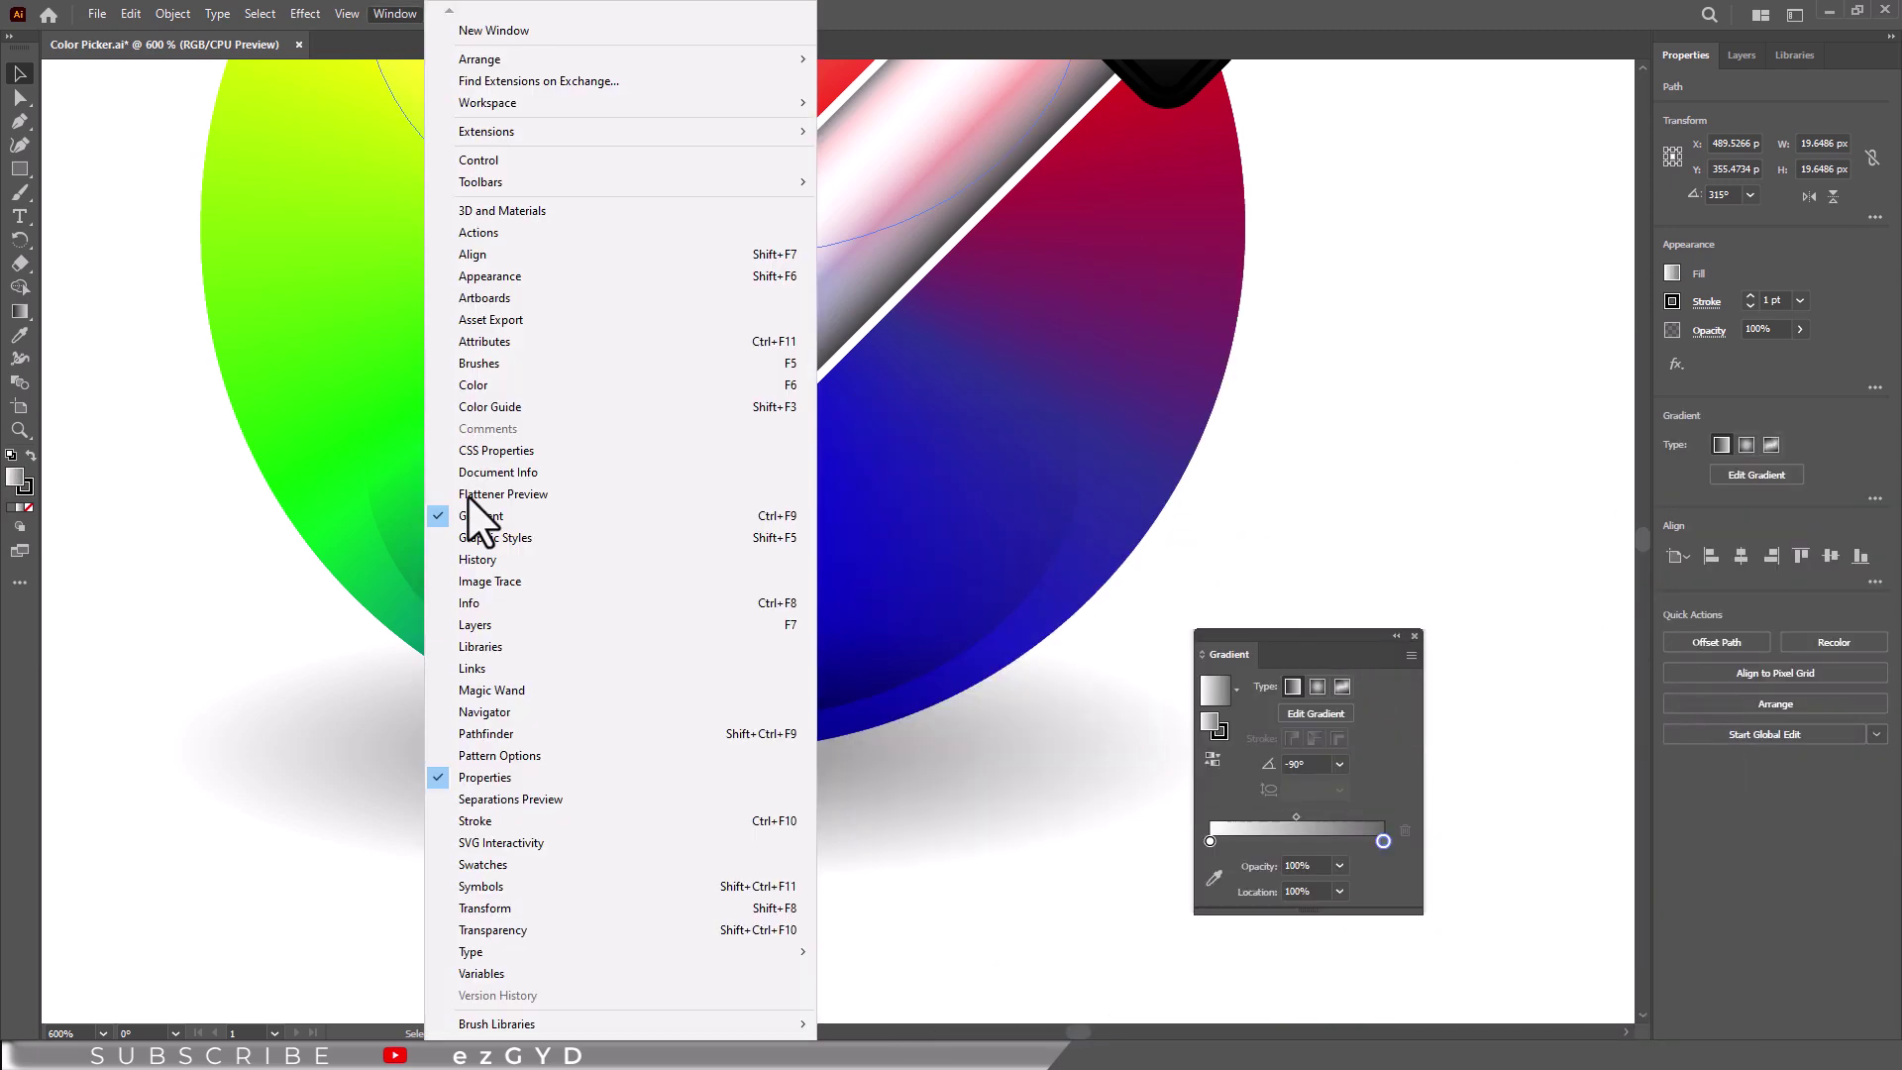
{"action": "left_click", "coordinate": [485, 929]}
{"action": "left_click", "coordinate": [984, 522]}
{"action": "left_click", "coordinate": [977, 566]}
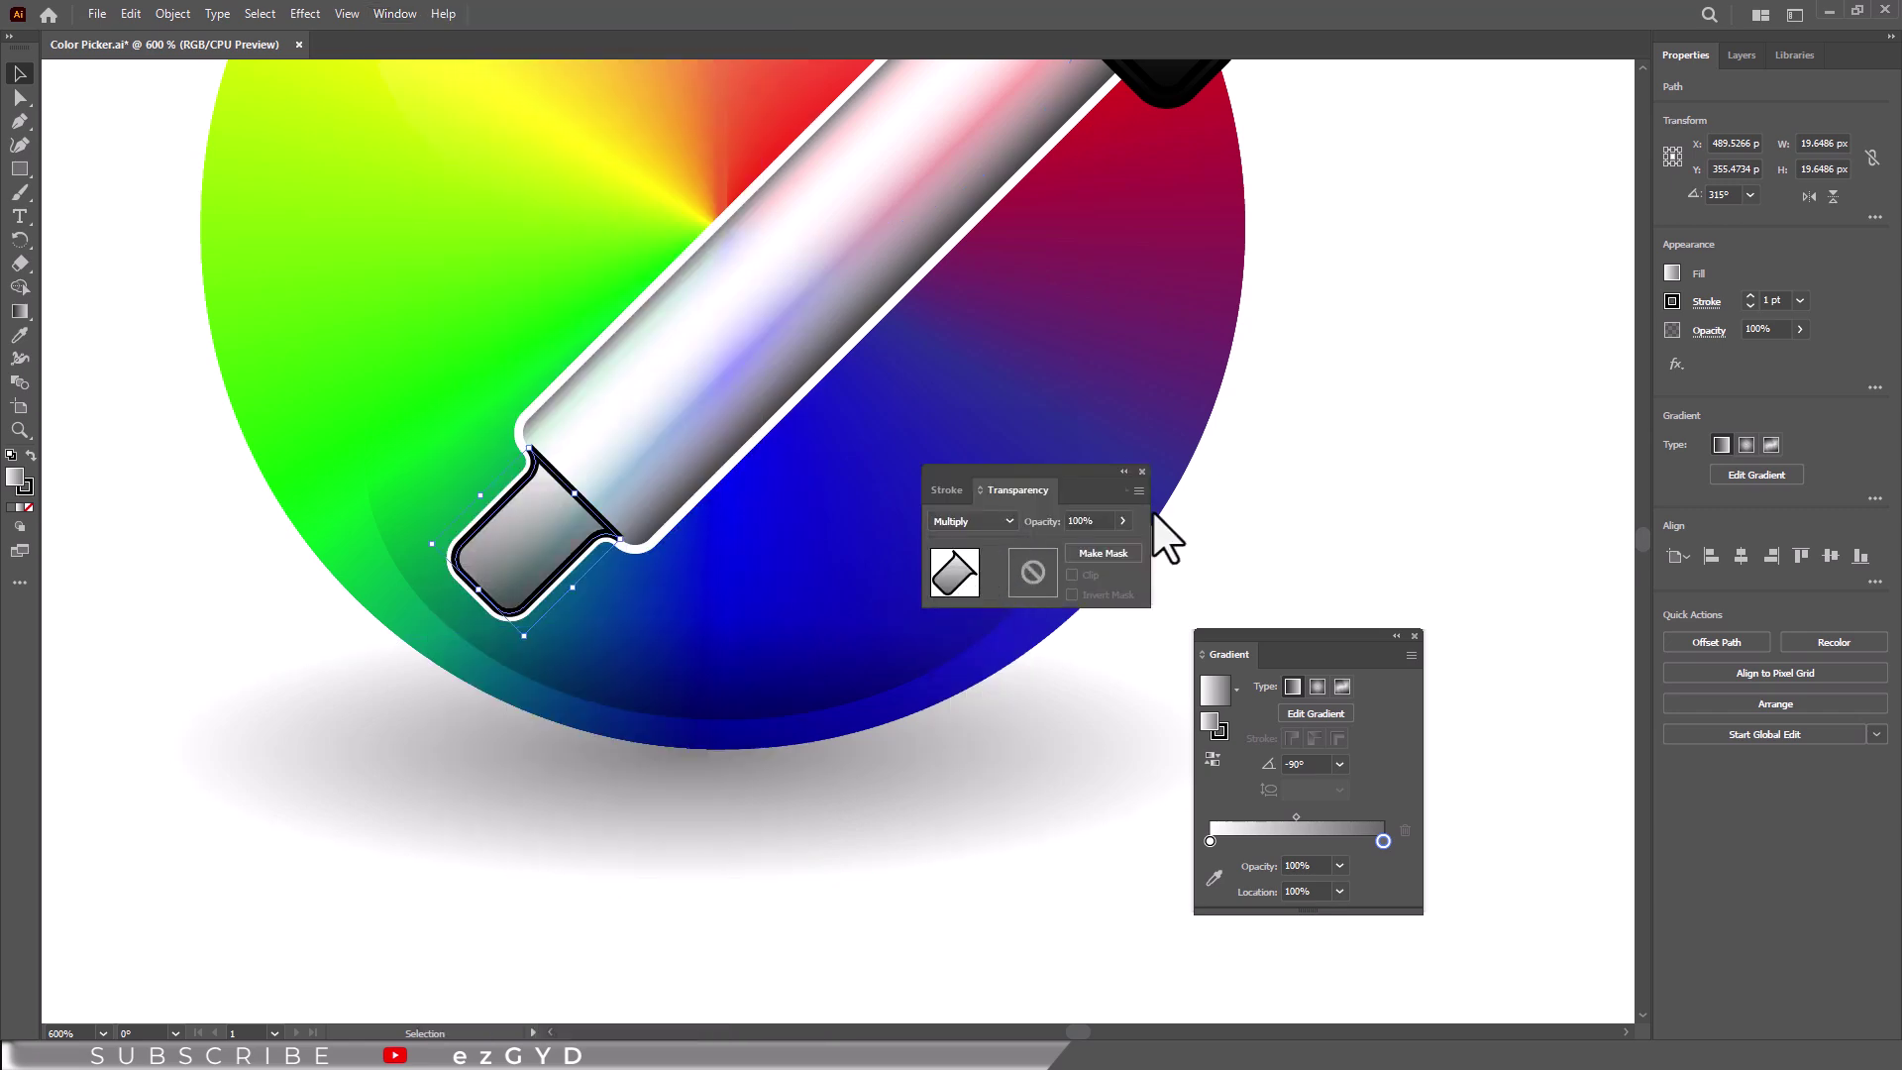
{"action": "left_click", "coordinate": [1261, 303]}
Step: Paste a copy of the dropper's outer collar behind it and nudge the copy 3 px down
{"action": "left_click_drag", "start_coordinate": [1272, 293], "coordinate": [829, 834]}
{"action": "left_click", "coordinate": [782, 599]}
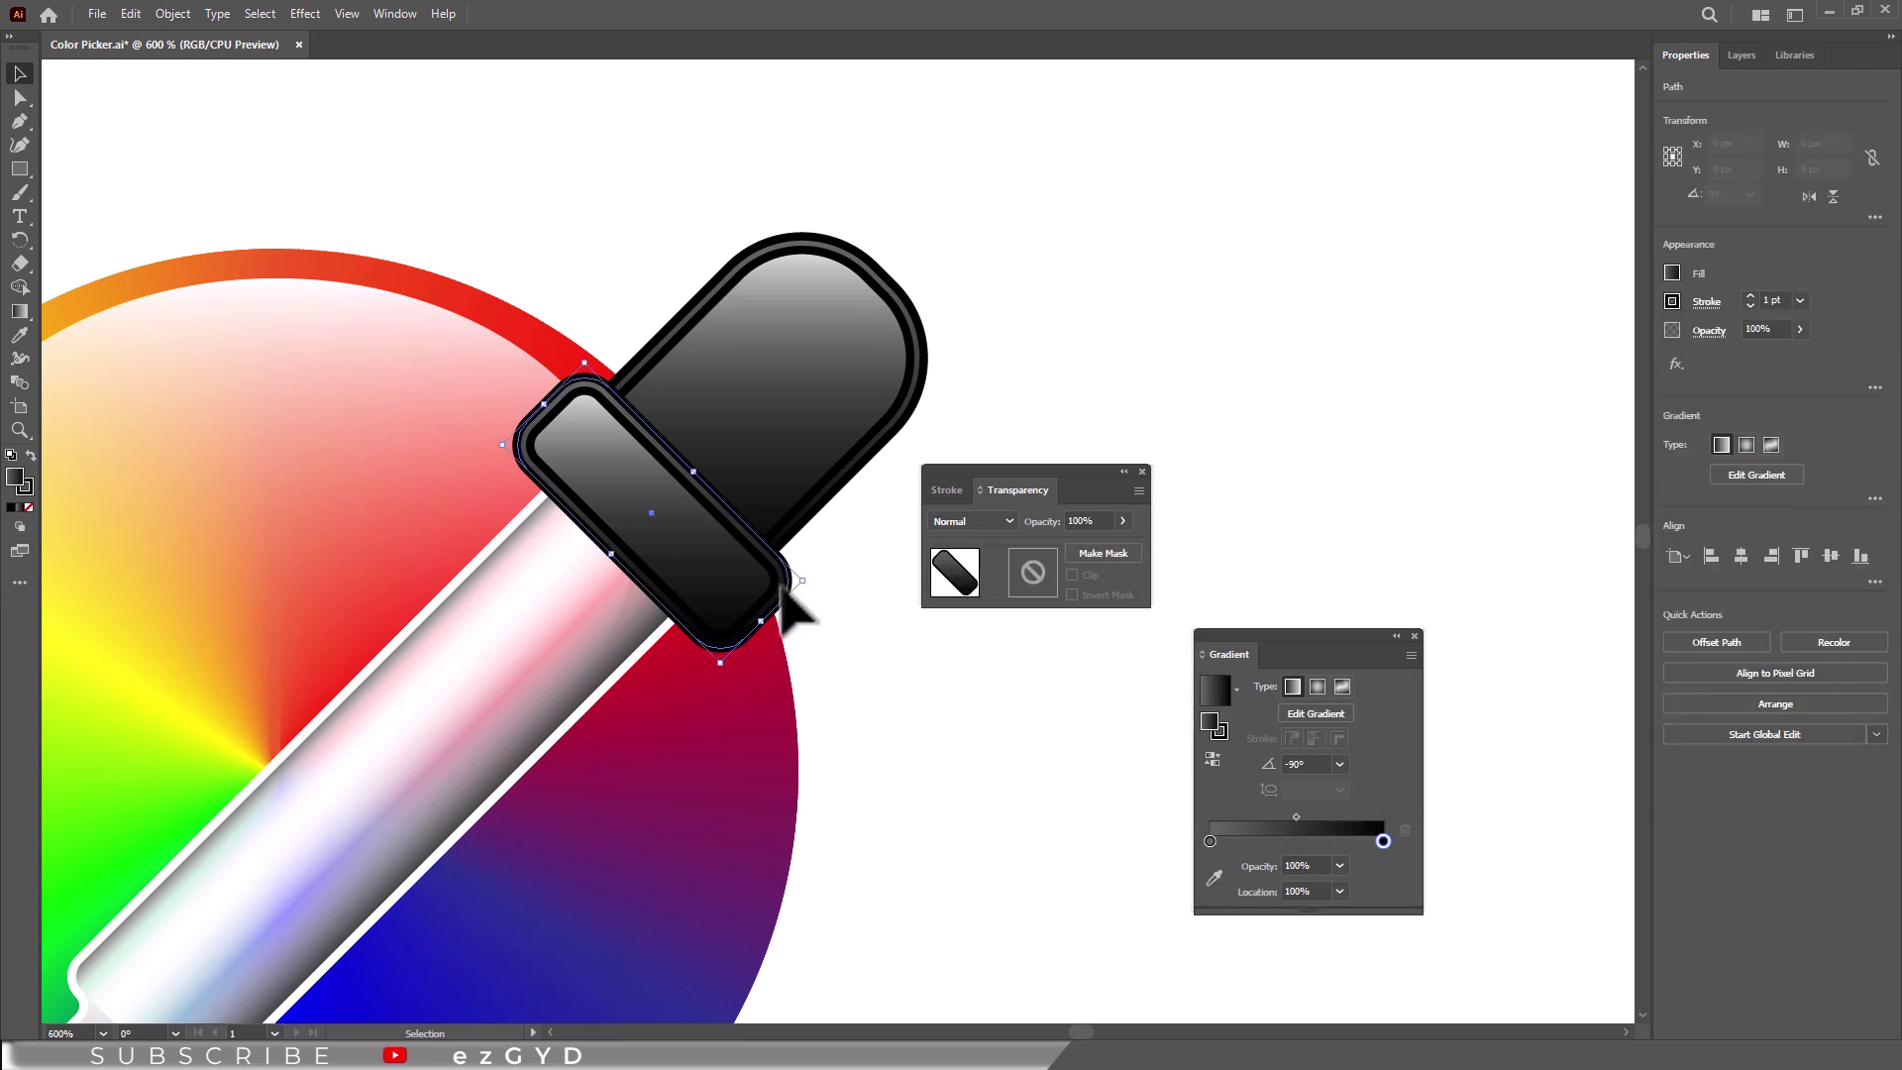
{"action": "left_click", "coordinate": [130, 13]}
{"action": "left_click", "coordinate": [158, 109]}
{"action": "left_click", "coordinate": [130, 14]}
{"action": "left_click", "coordinate": [189, 174]}
{"action": "key", "text": "Down"}
{"action": "key", "text": "Down"}
{"action": "key", "text": "Down"}
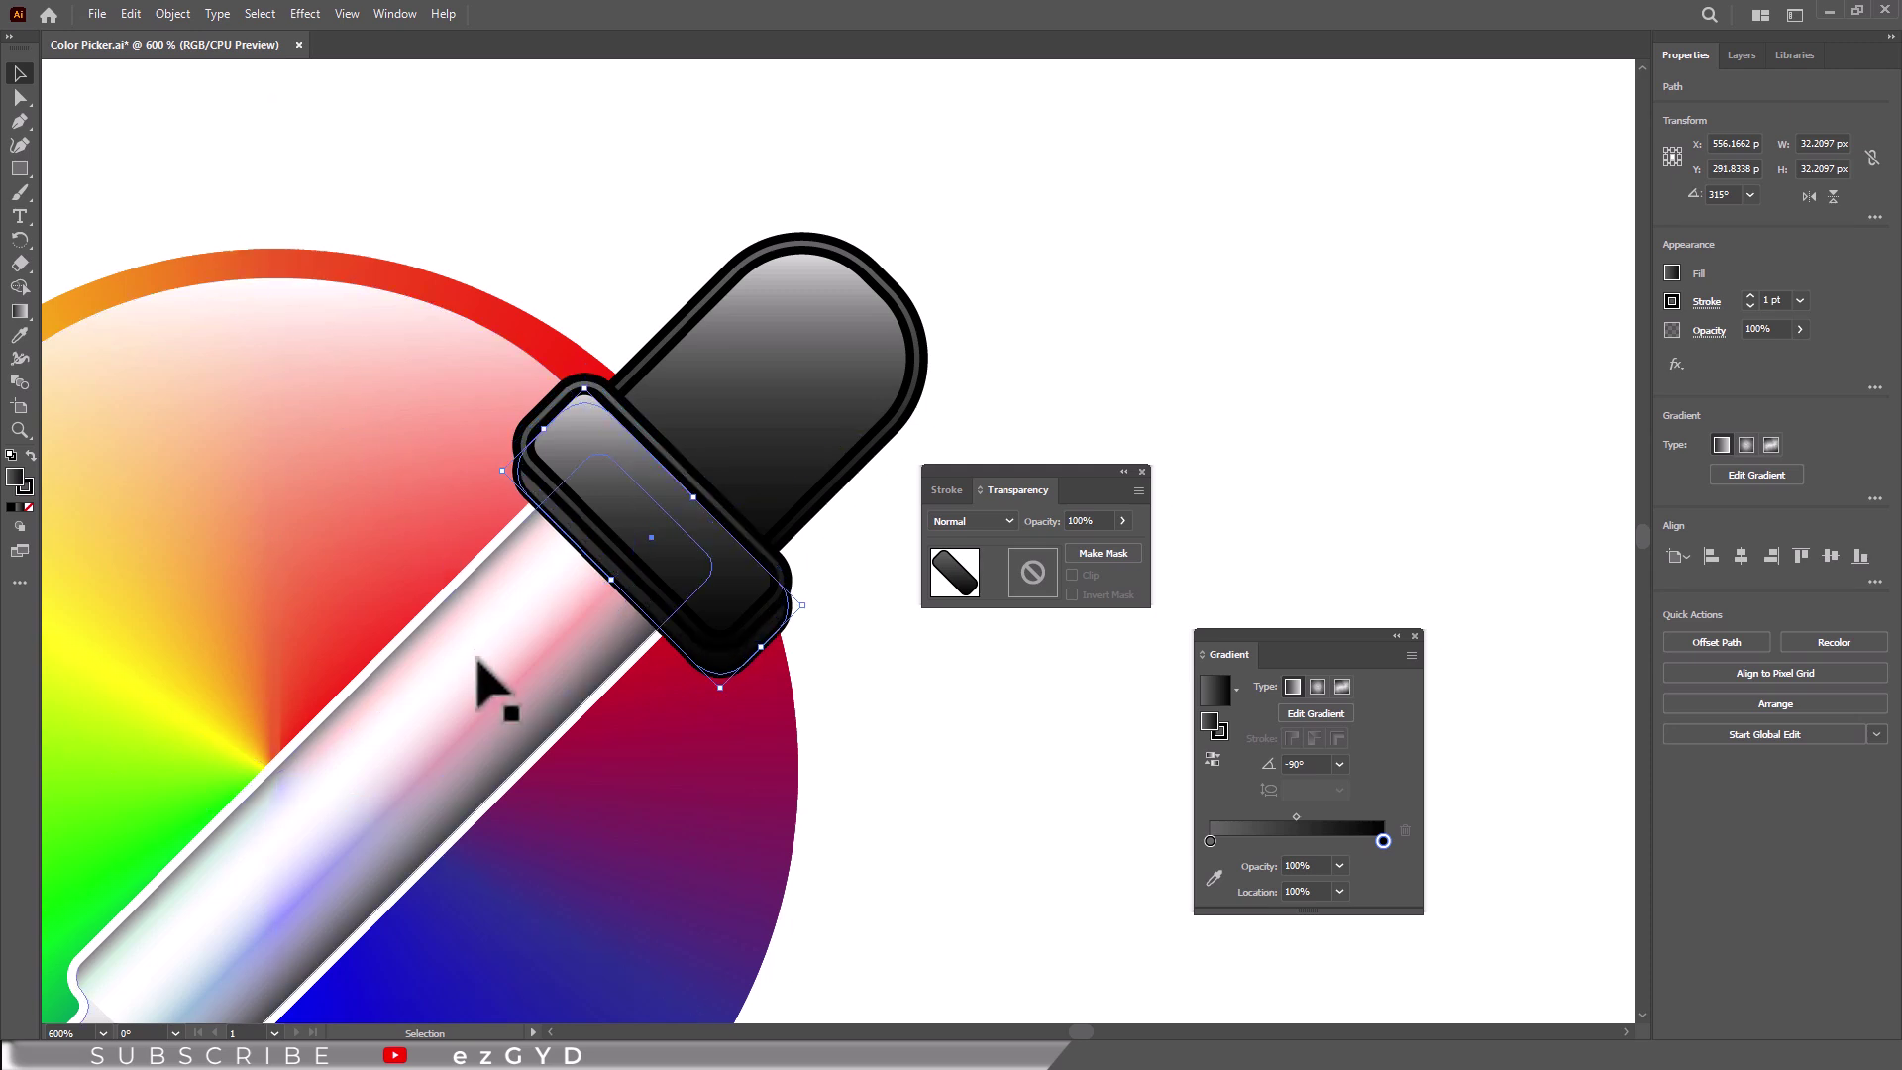
Step: Paste a copy of the tube in front and intersect it with the lowered collar copy
{"action": "left_click", "coordinate": [477, 703]}
{"action": "left_click", "coordinate": [132, 12]}
{"action": "left_click", "coordinate": [169, 104]}
{"action": "left_click", "coordinate": [133, 14]}
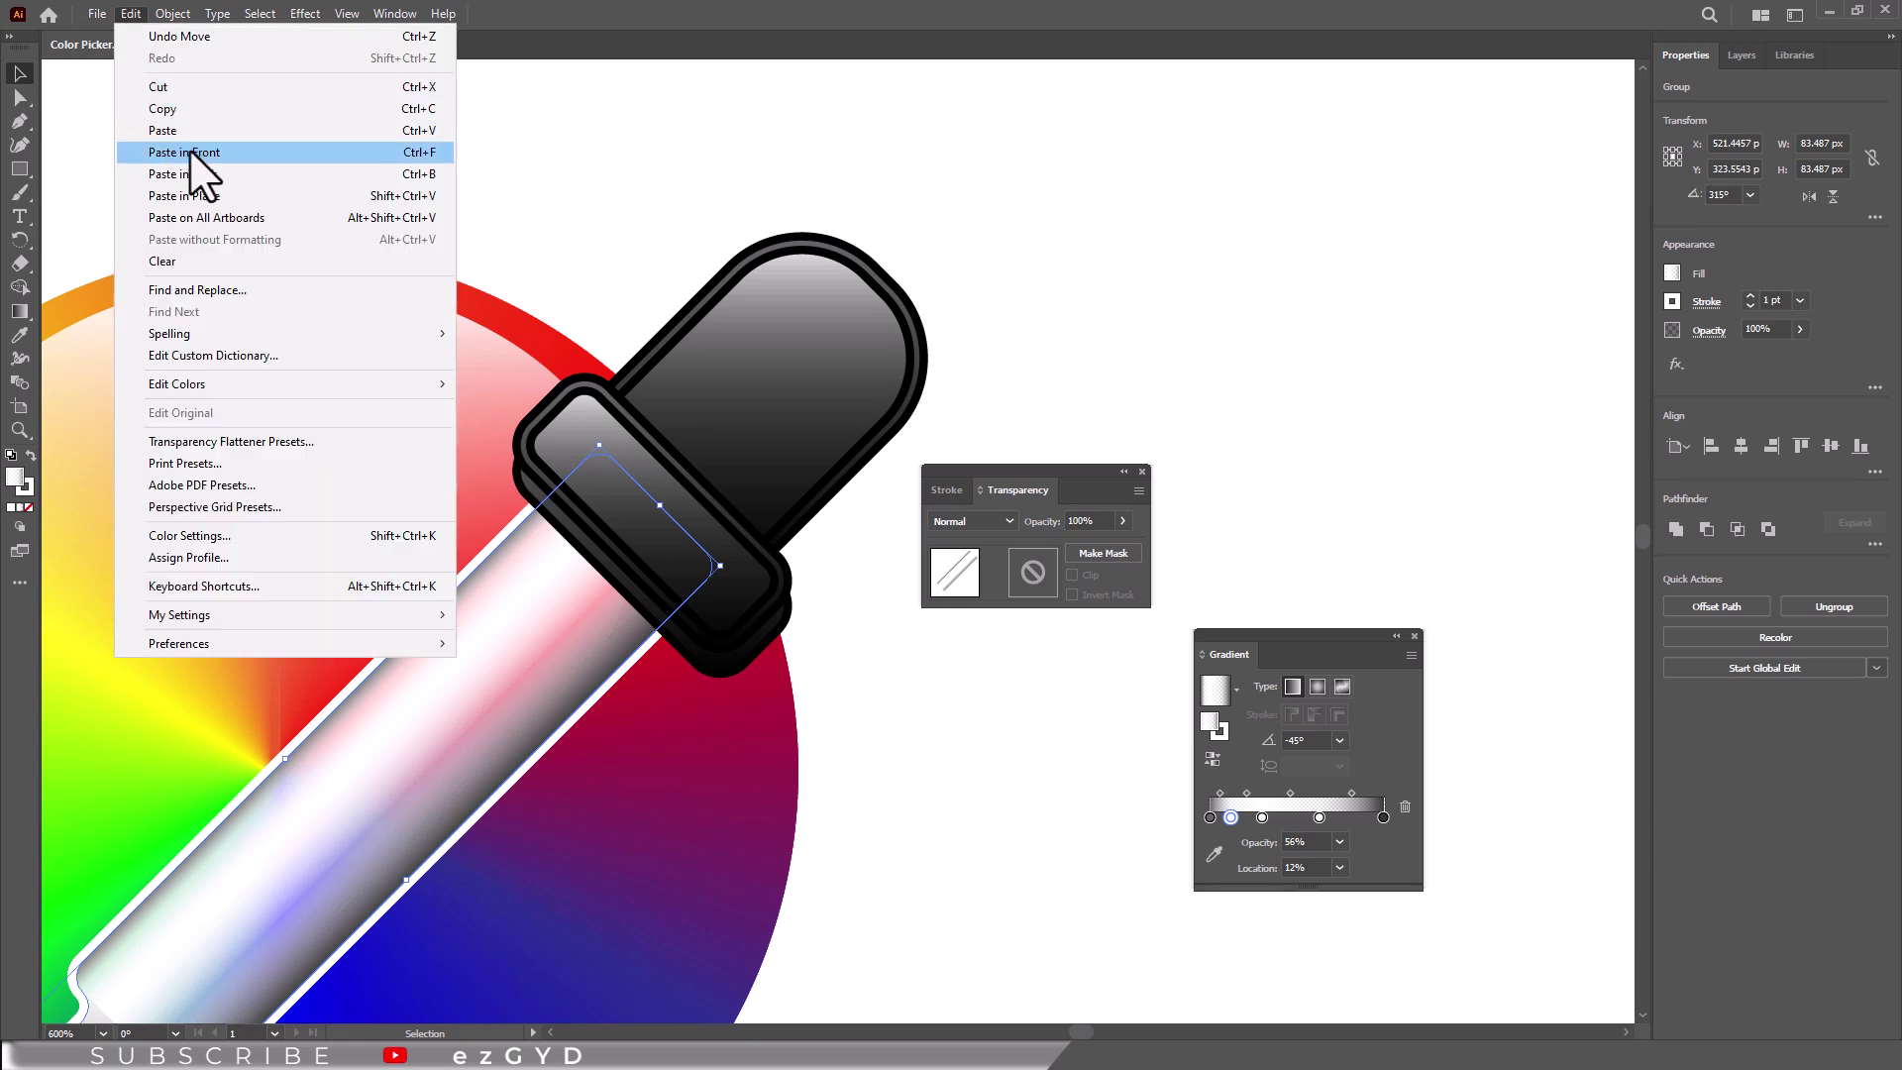
{"action": "left_click", "coordinate": [77, 151]}
{"action": "left_click", "coordinate": [749, 666], "text": "shift"}
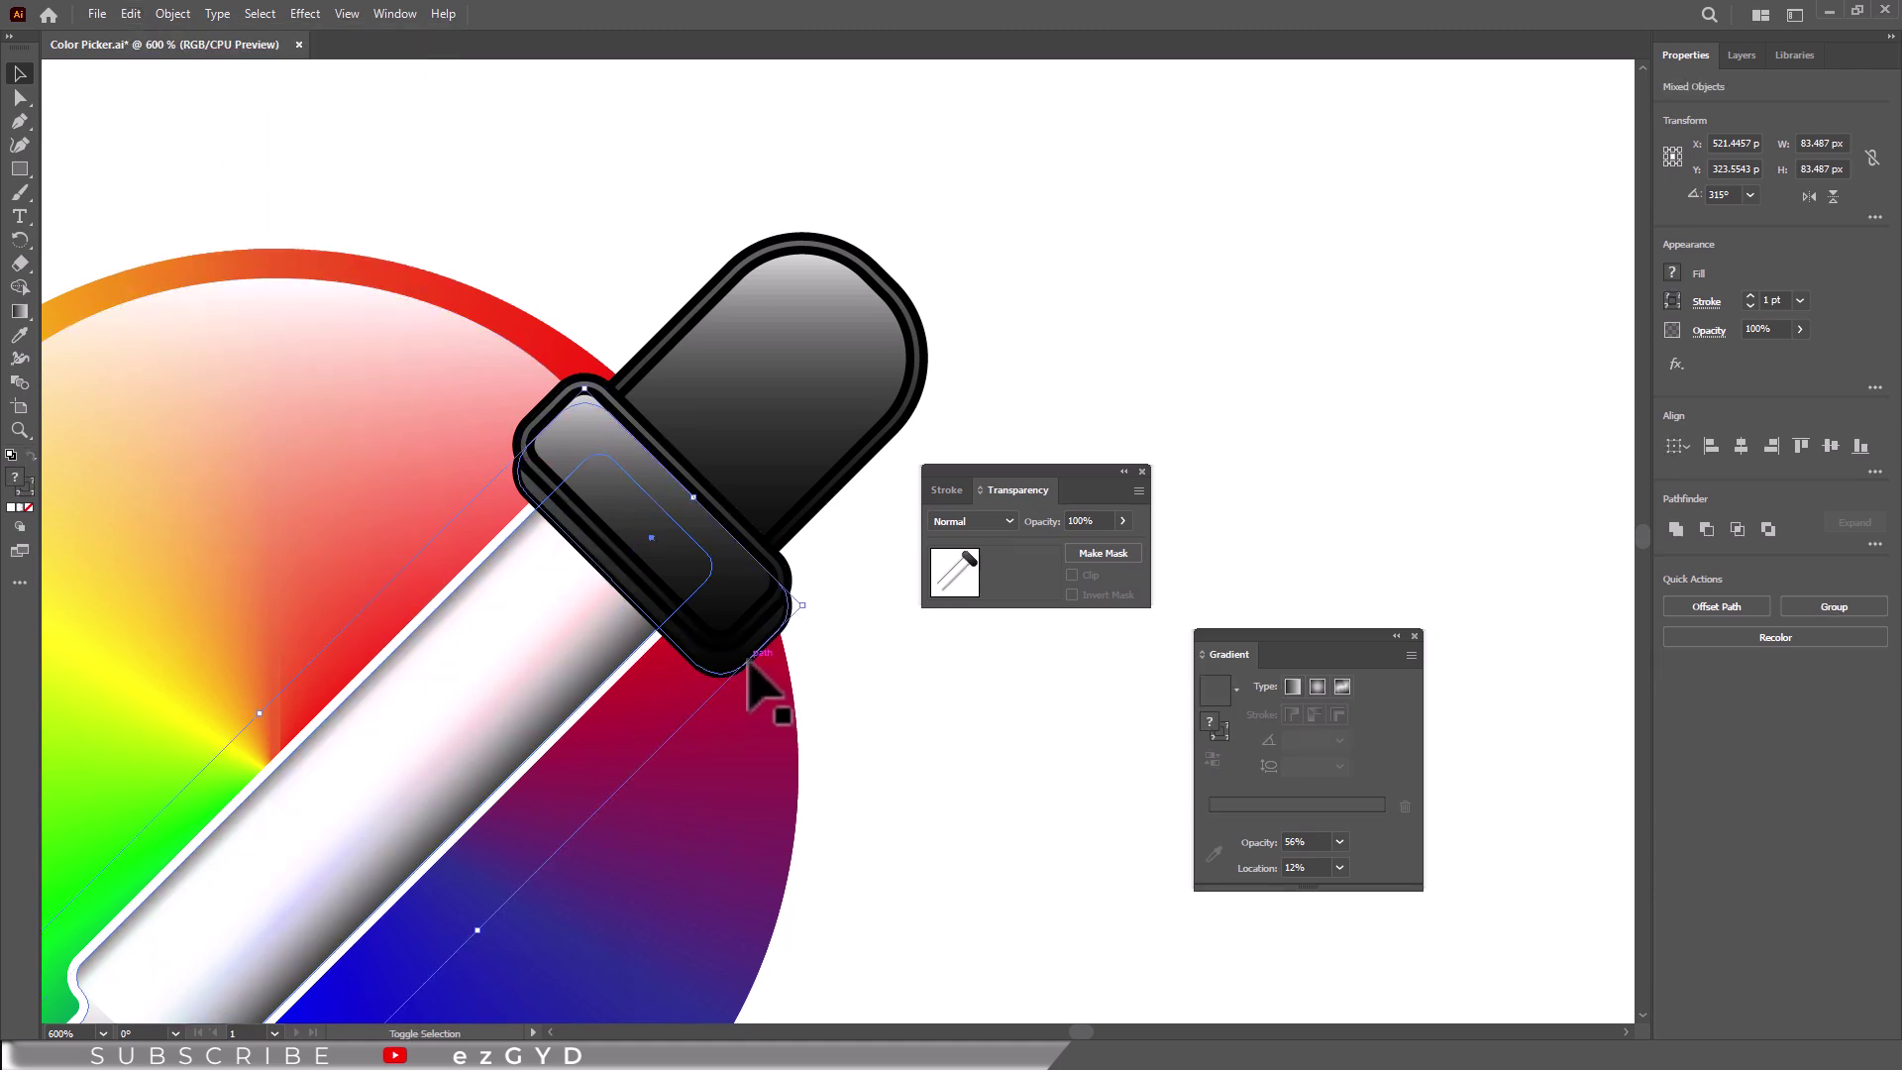
{"action": "left_click", "coordinate": [1734, 529]}
Step: Give the intersected collar shadow a mid-grey fill with no stroke and set its blending mode to Multiply
{"action": "left_click", "coordinate": [1672, 274]}
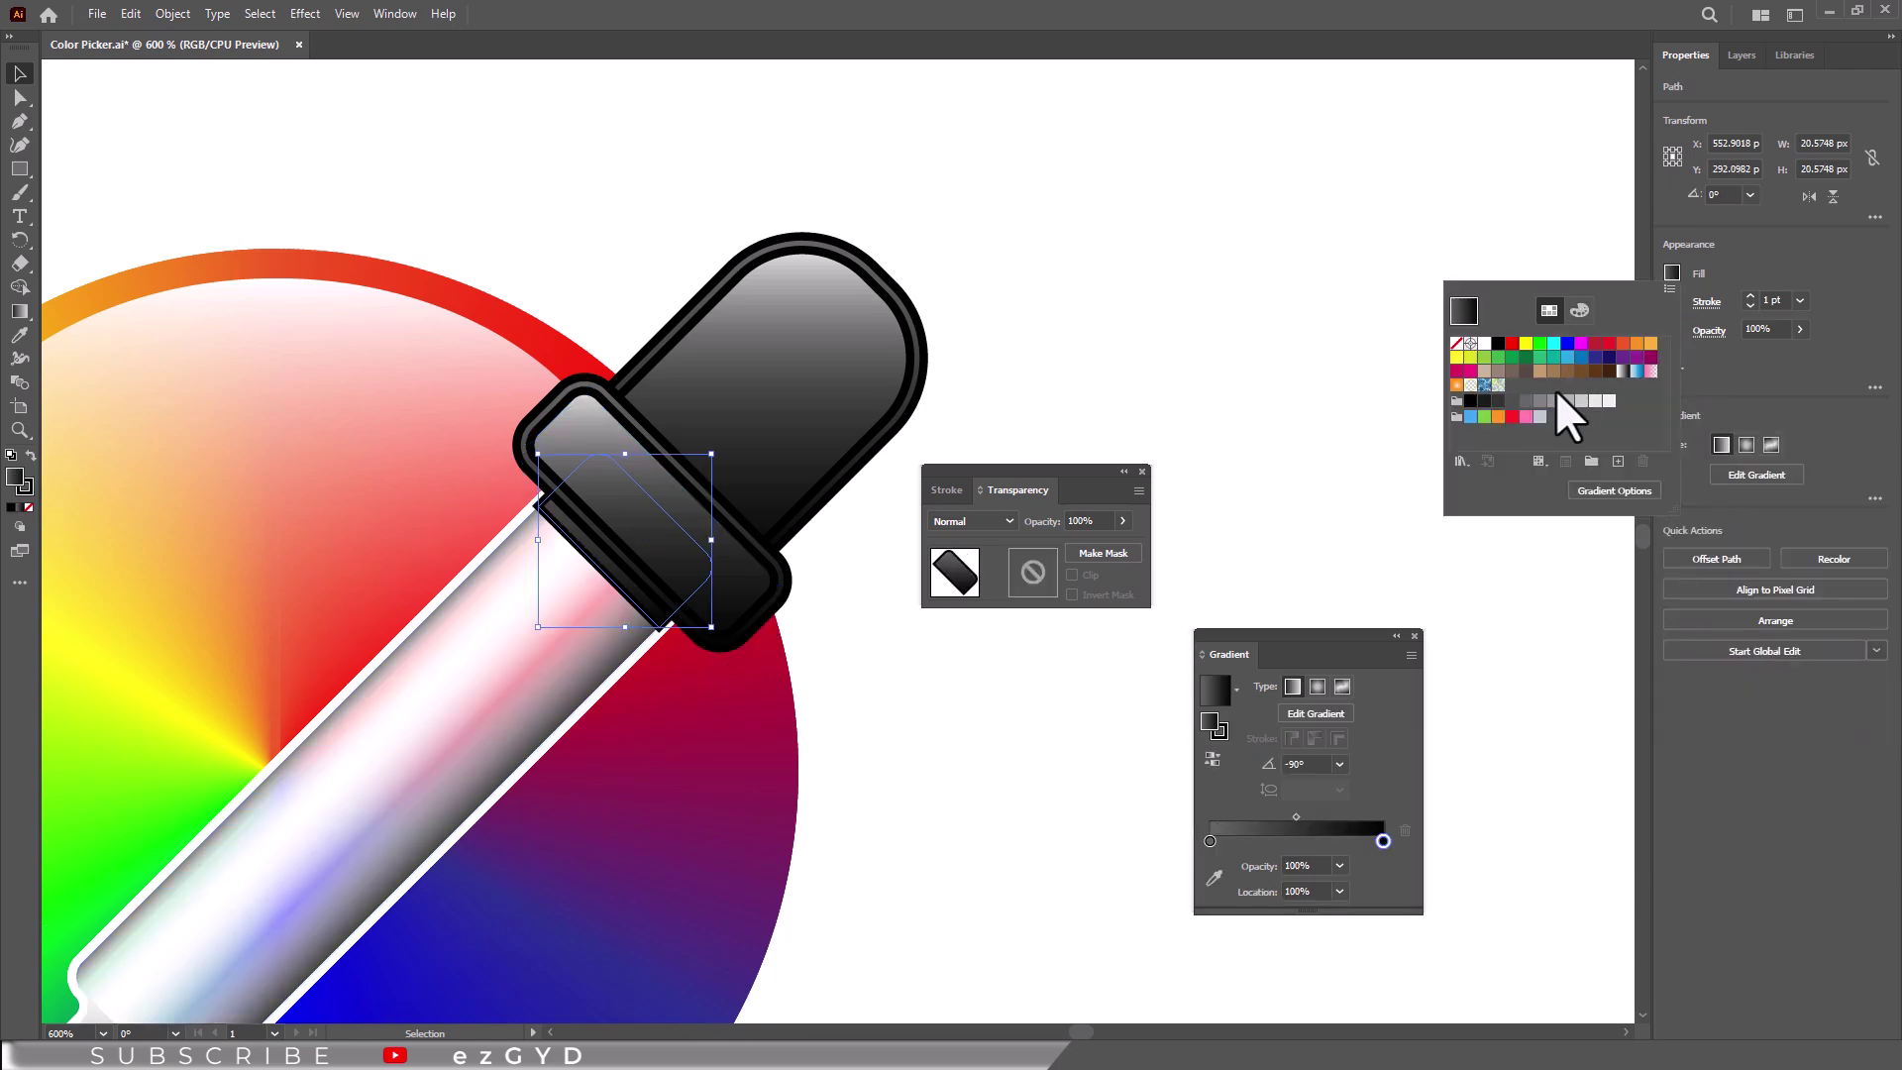
{"action": "left_click", "coordinate": [1539, 401]}
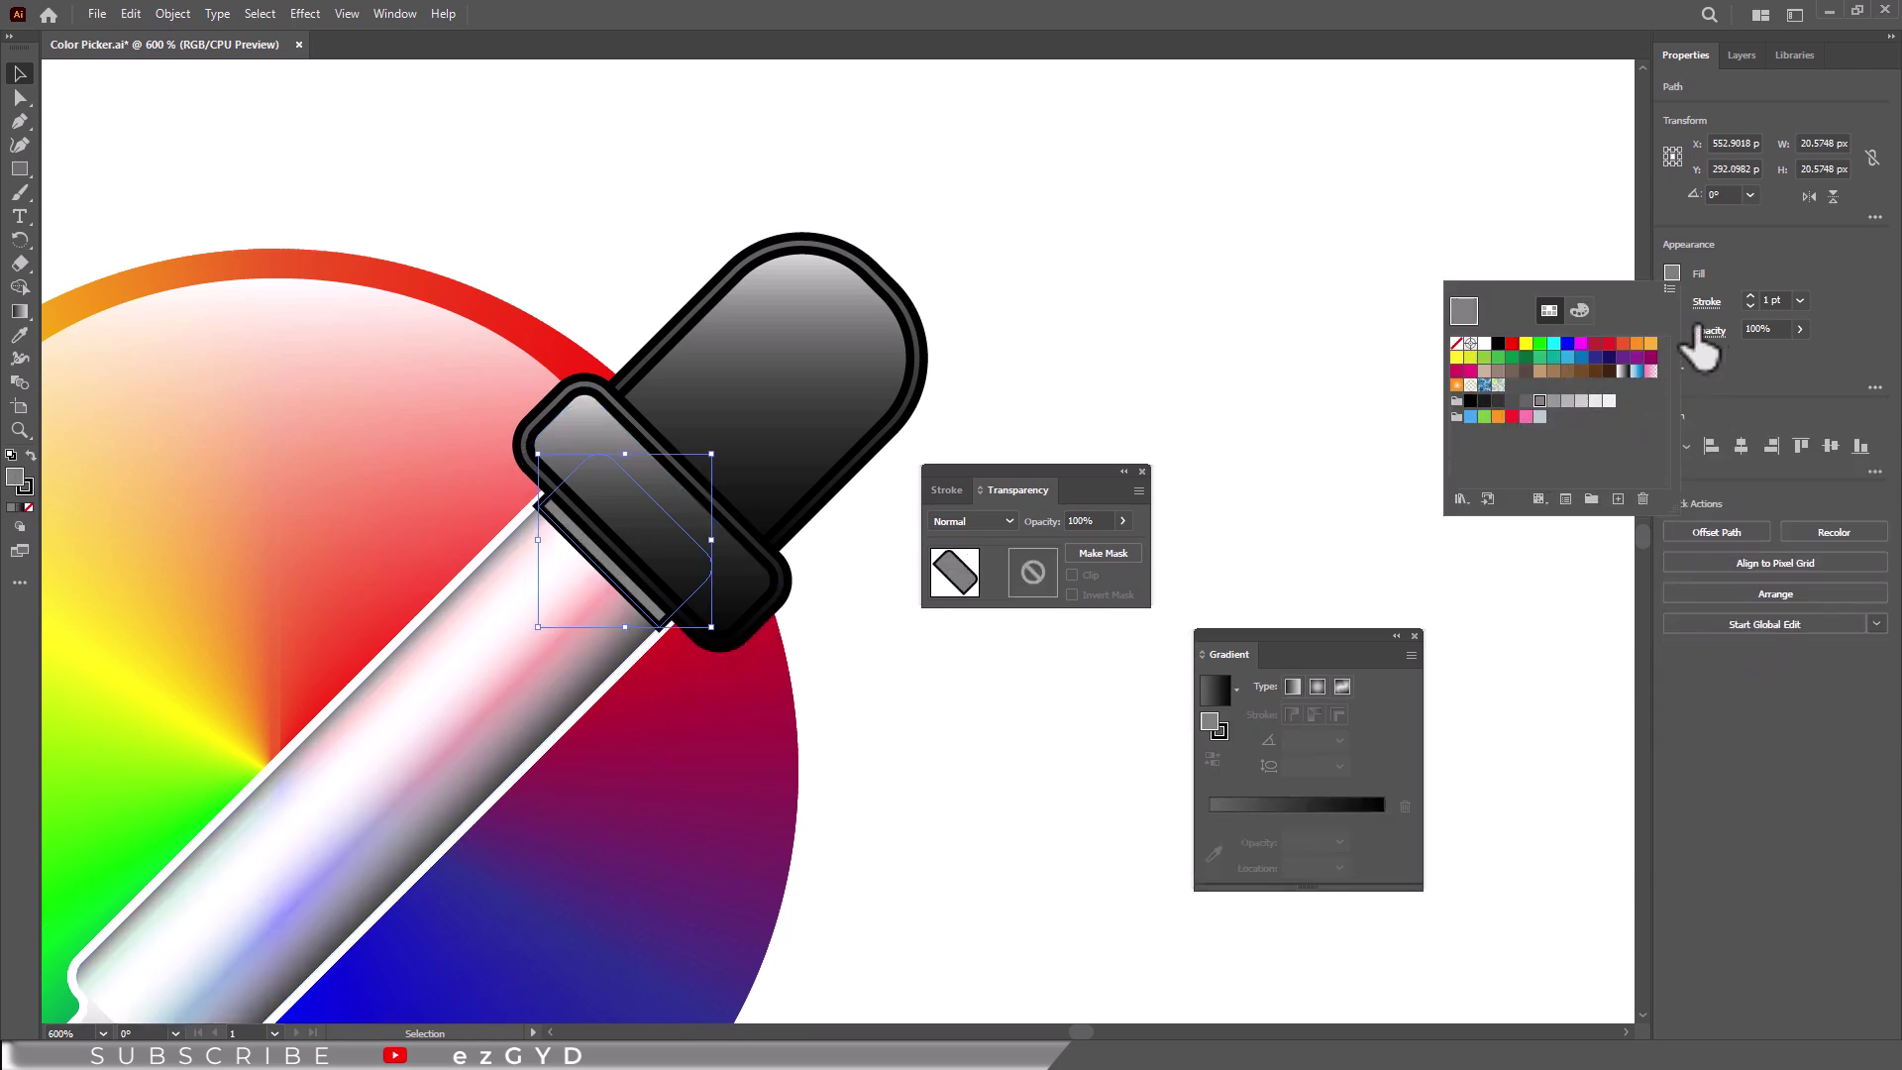
{"action": "left_click", "coordinate": [1768, 291]}
{"action": "left_click", "coordinate": [1001, 517]}
{"action": "left_click", "coordinate": [983, 591]}
Step: Widen the collar shadow so it spans the tube including its white outline
{"action": "left_click_drag", "start_coordinate": [529, 461], "coordinate": [771, 655]}
{"action": "left_click_drag", "start_coordinate": [1143, 884], "coordinate": [1187, 931]}
{"action": "key", "text": "ctrl+minus"}
{"action": "key", "text": "ctrl+minus"}
{"action": "key", "text": "ctrl+minus"}
{"action": "key", "text": "ctrl+minus"}
{"action": "key", "text": "ctrl+minus"}
{"action": "key", "text": "ctrl+minus"}
{"action": "key", "text": "ctrl+minus"}
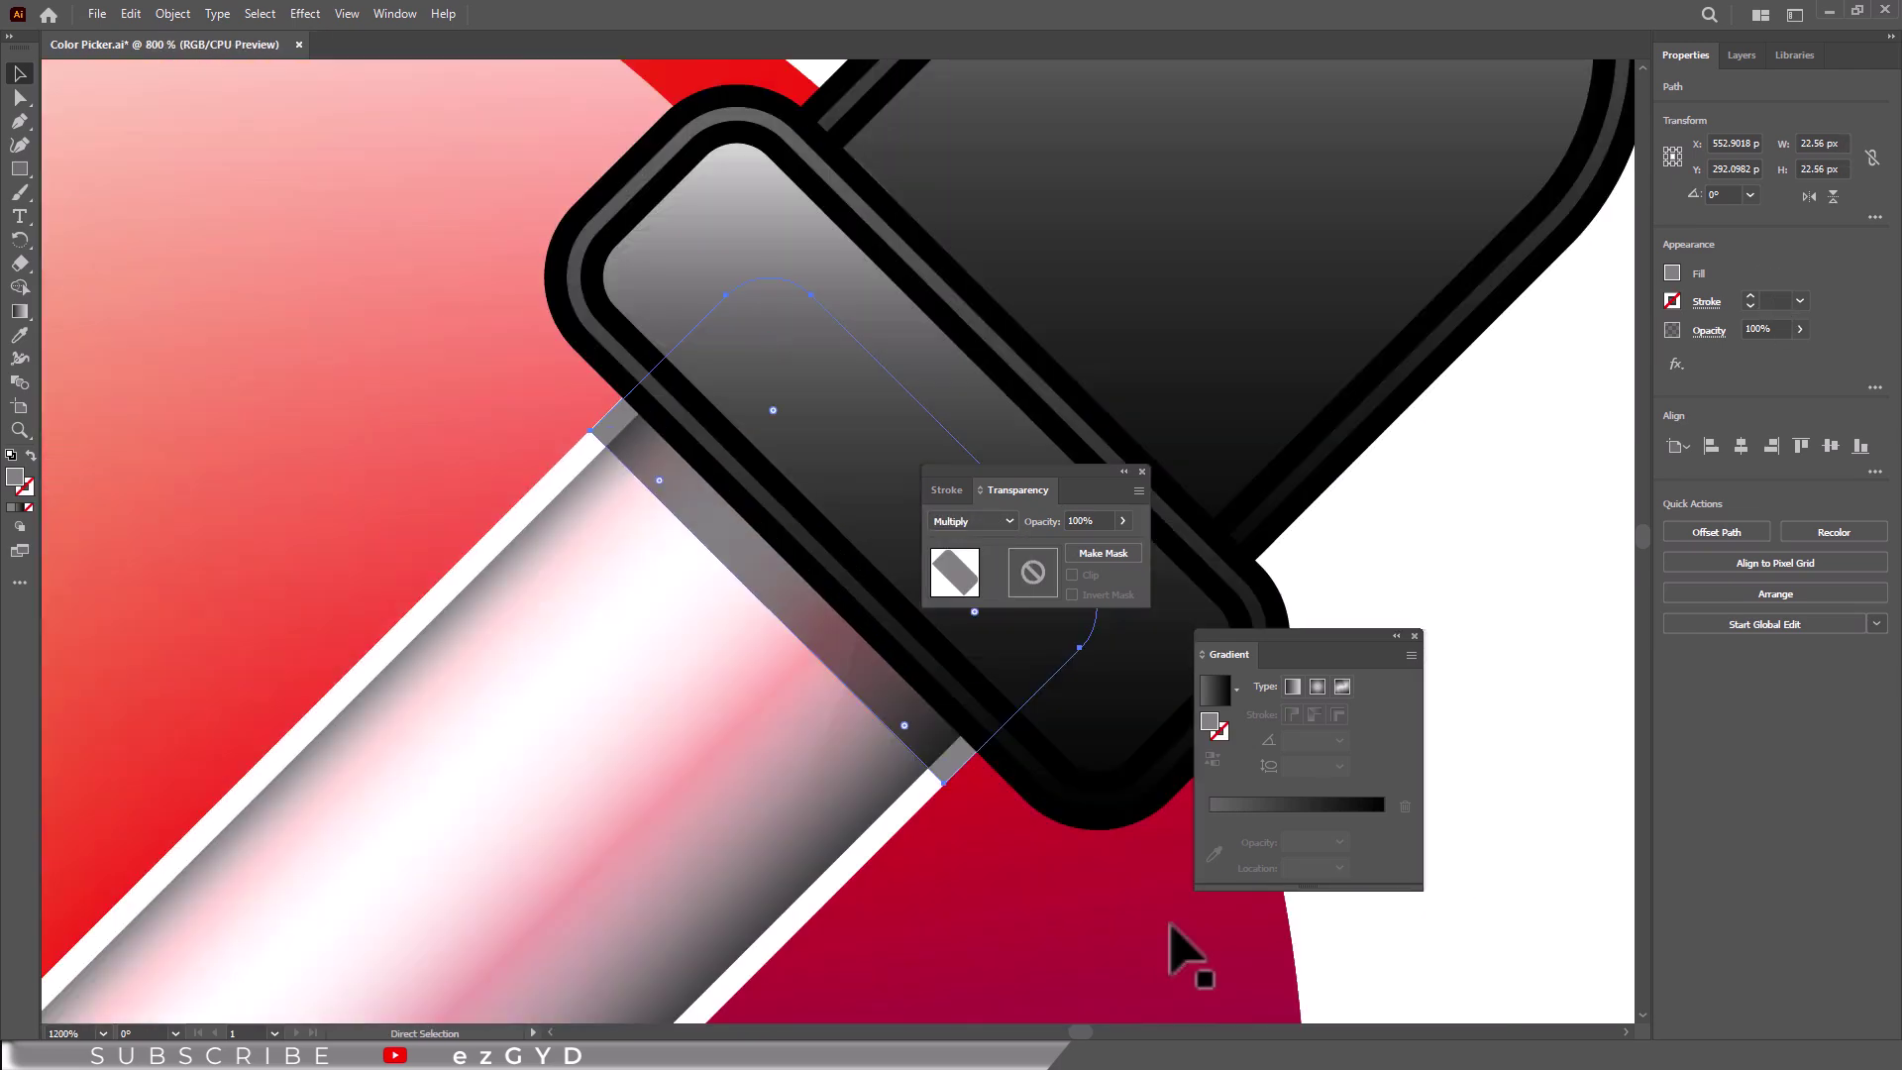
{"action": "left_click", "coordinate": [1024, 763]}
{"action": "left_click_drag", "start_coordinate": [1028, 782], "coordinate": [919, 679]}
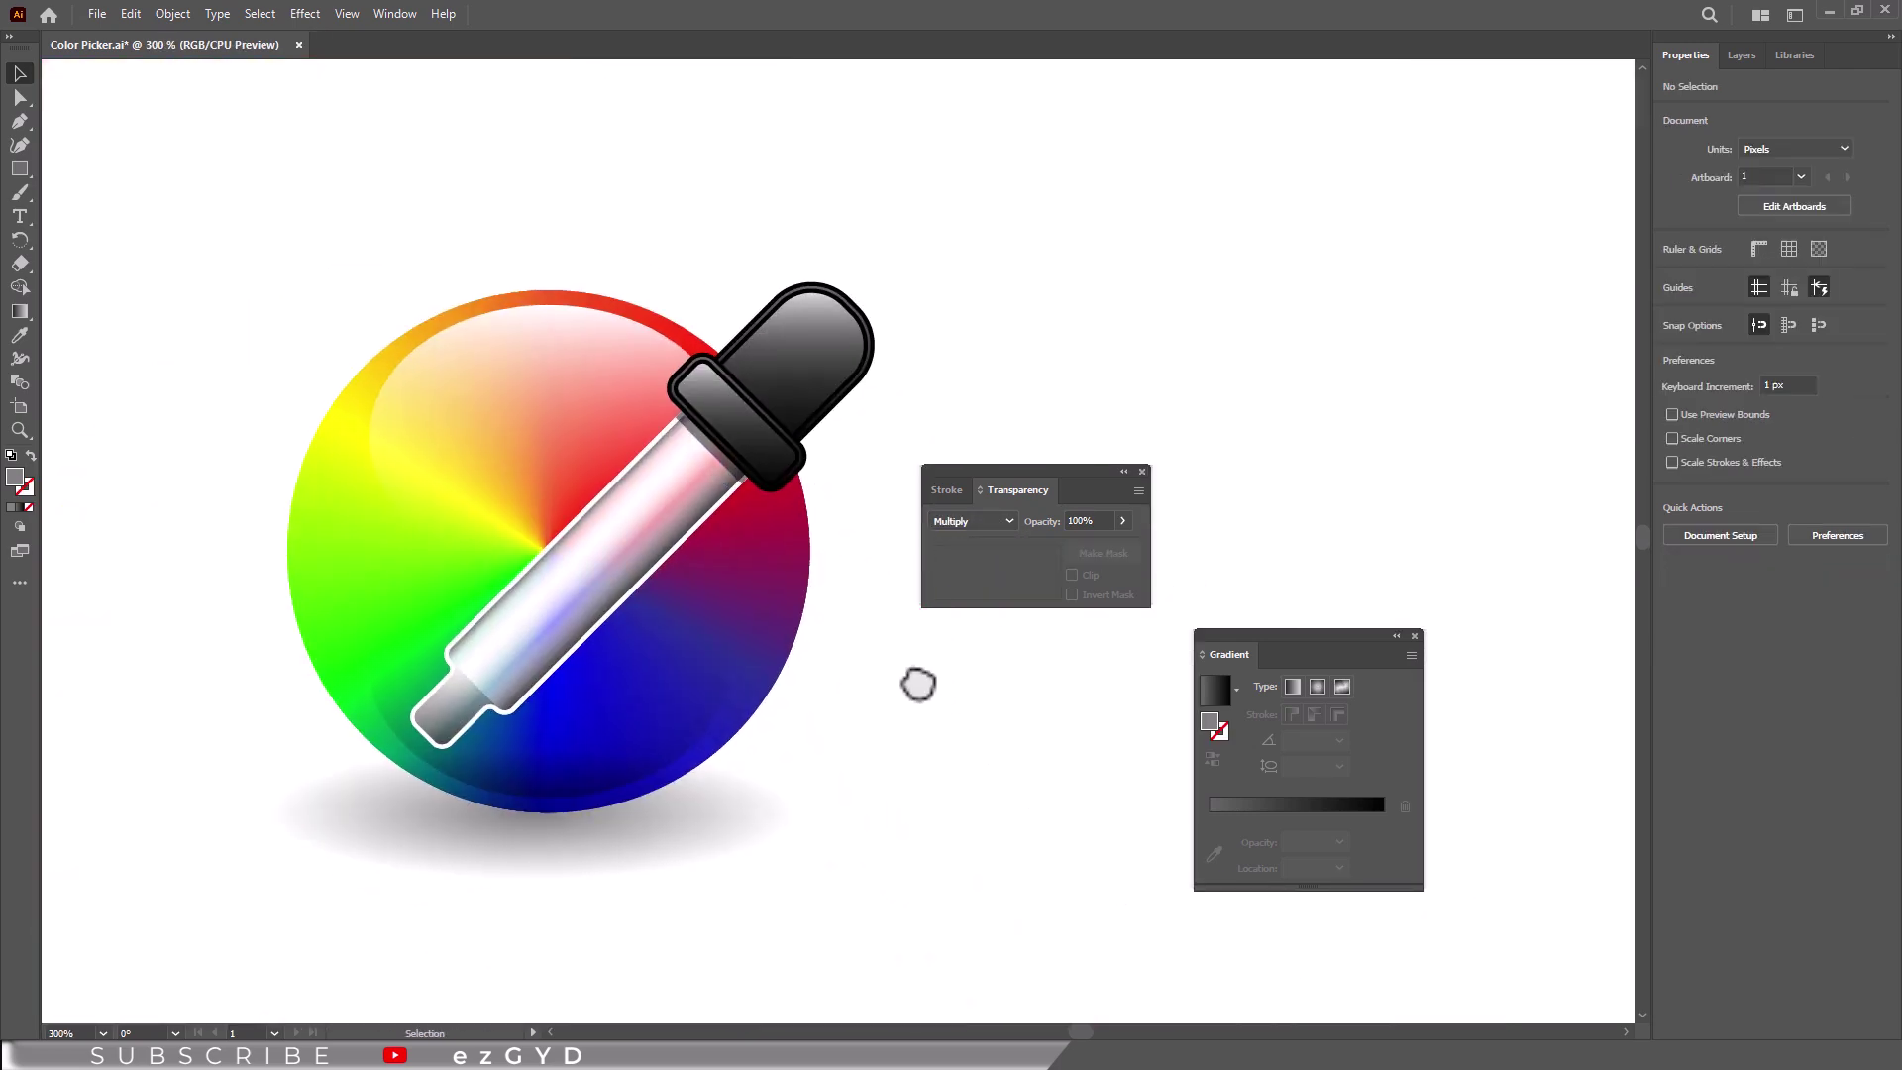
Step: Paste copies of the tube, collar and bulb behind the originals and unite them into one dropper silhouette
{"action": "left_click", "coordinate": [635, 573]}
{"action": "left_click", "coordinate": [804, 466], "text": "shift"}
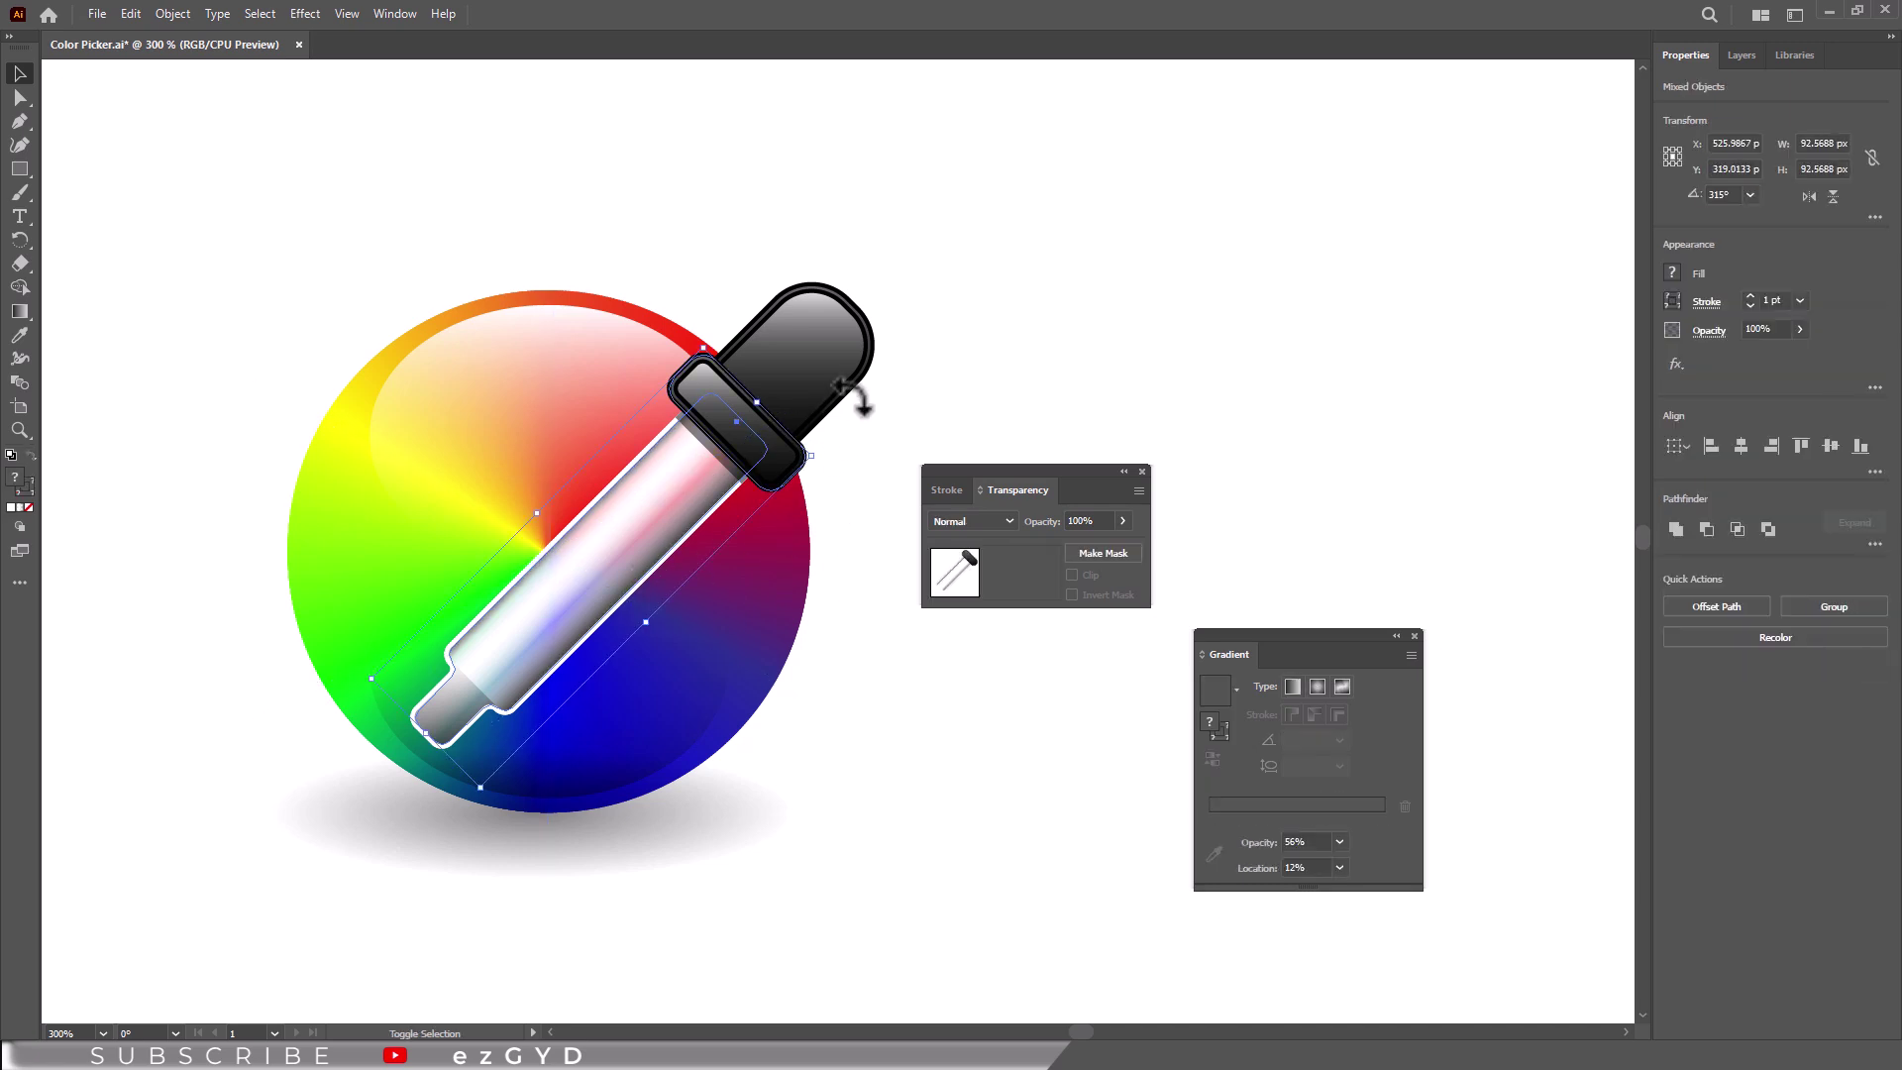
{"action": "left_click", "coordinate": [135, 11]}
{"action": "left_click", "coordinate": [168, 109]}
{"action": "left_click", "coordinate": [132, 12]}
{"action": "left_click", "coordinate": [208, 175]}
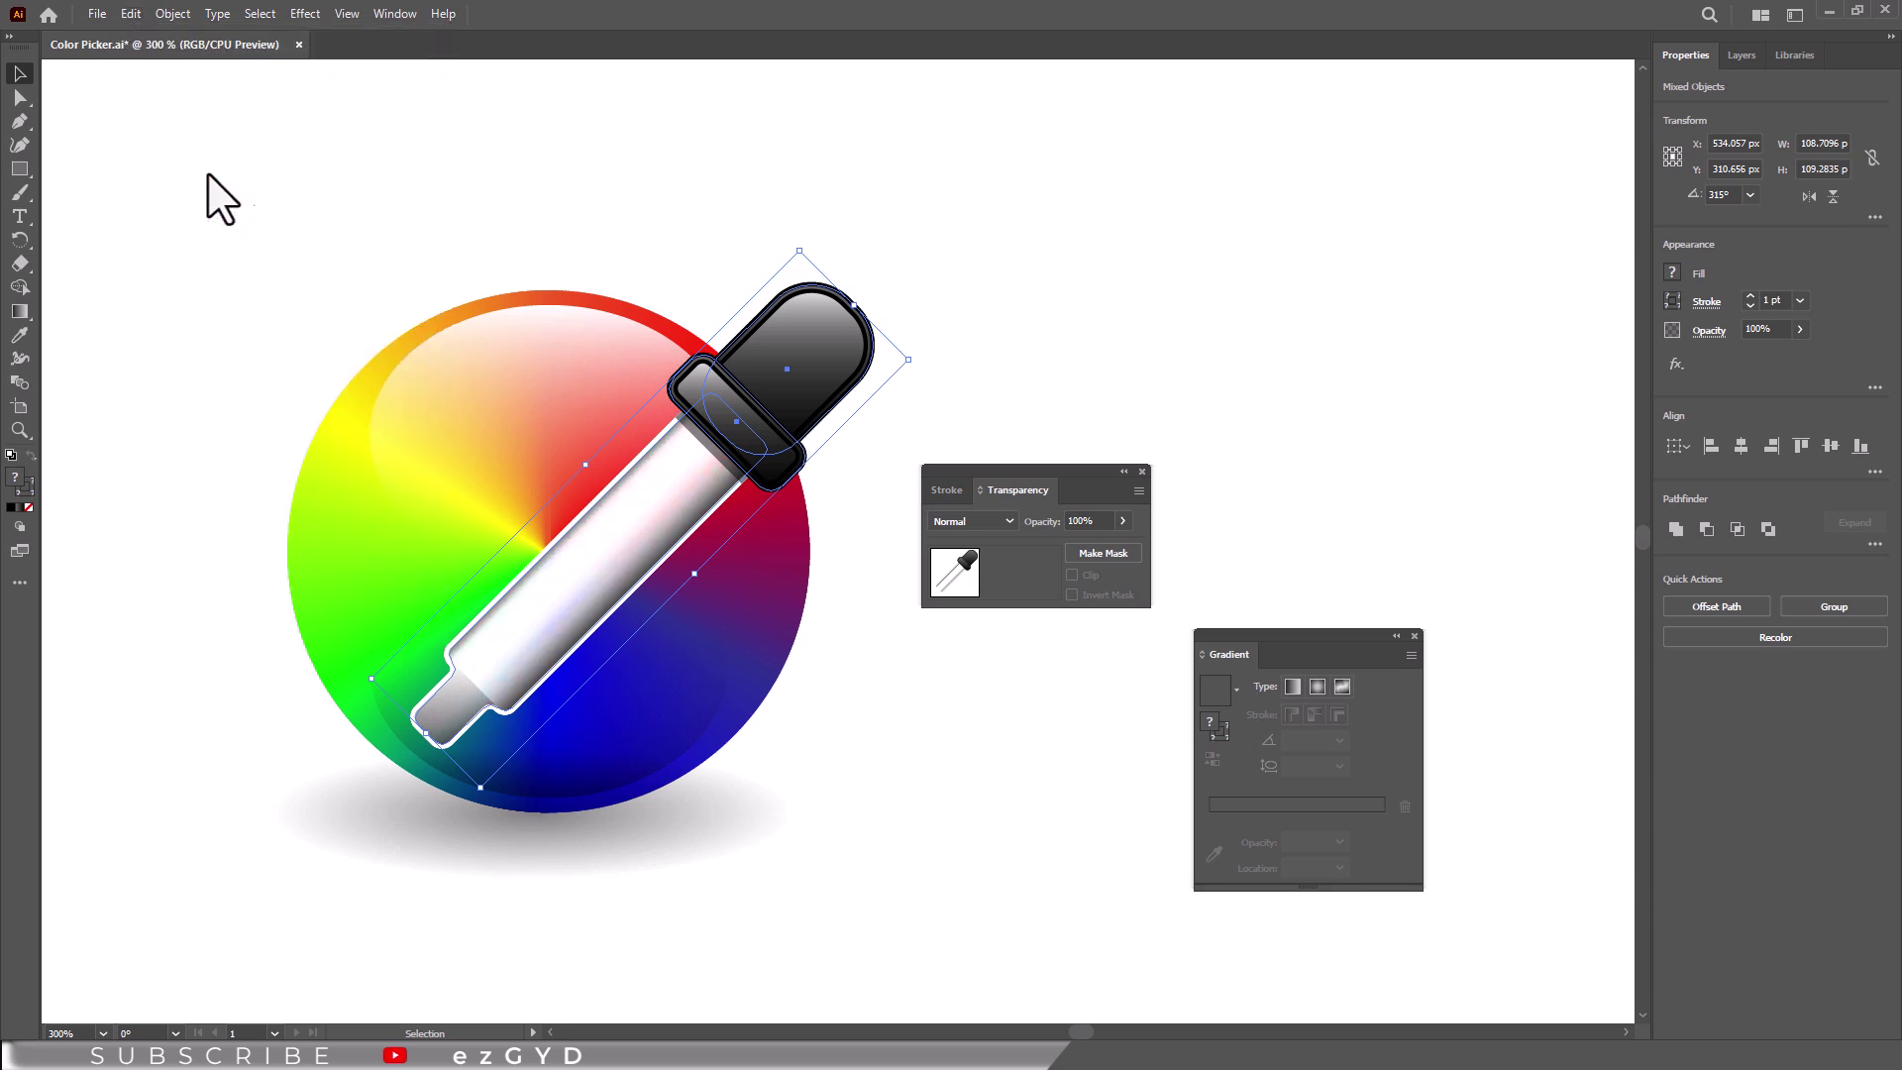
{"action": "left_click", "coordinate": [1674, 528]}
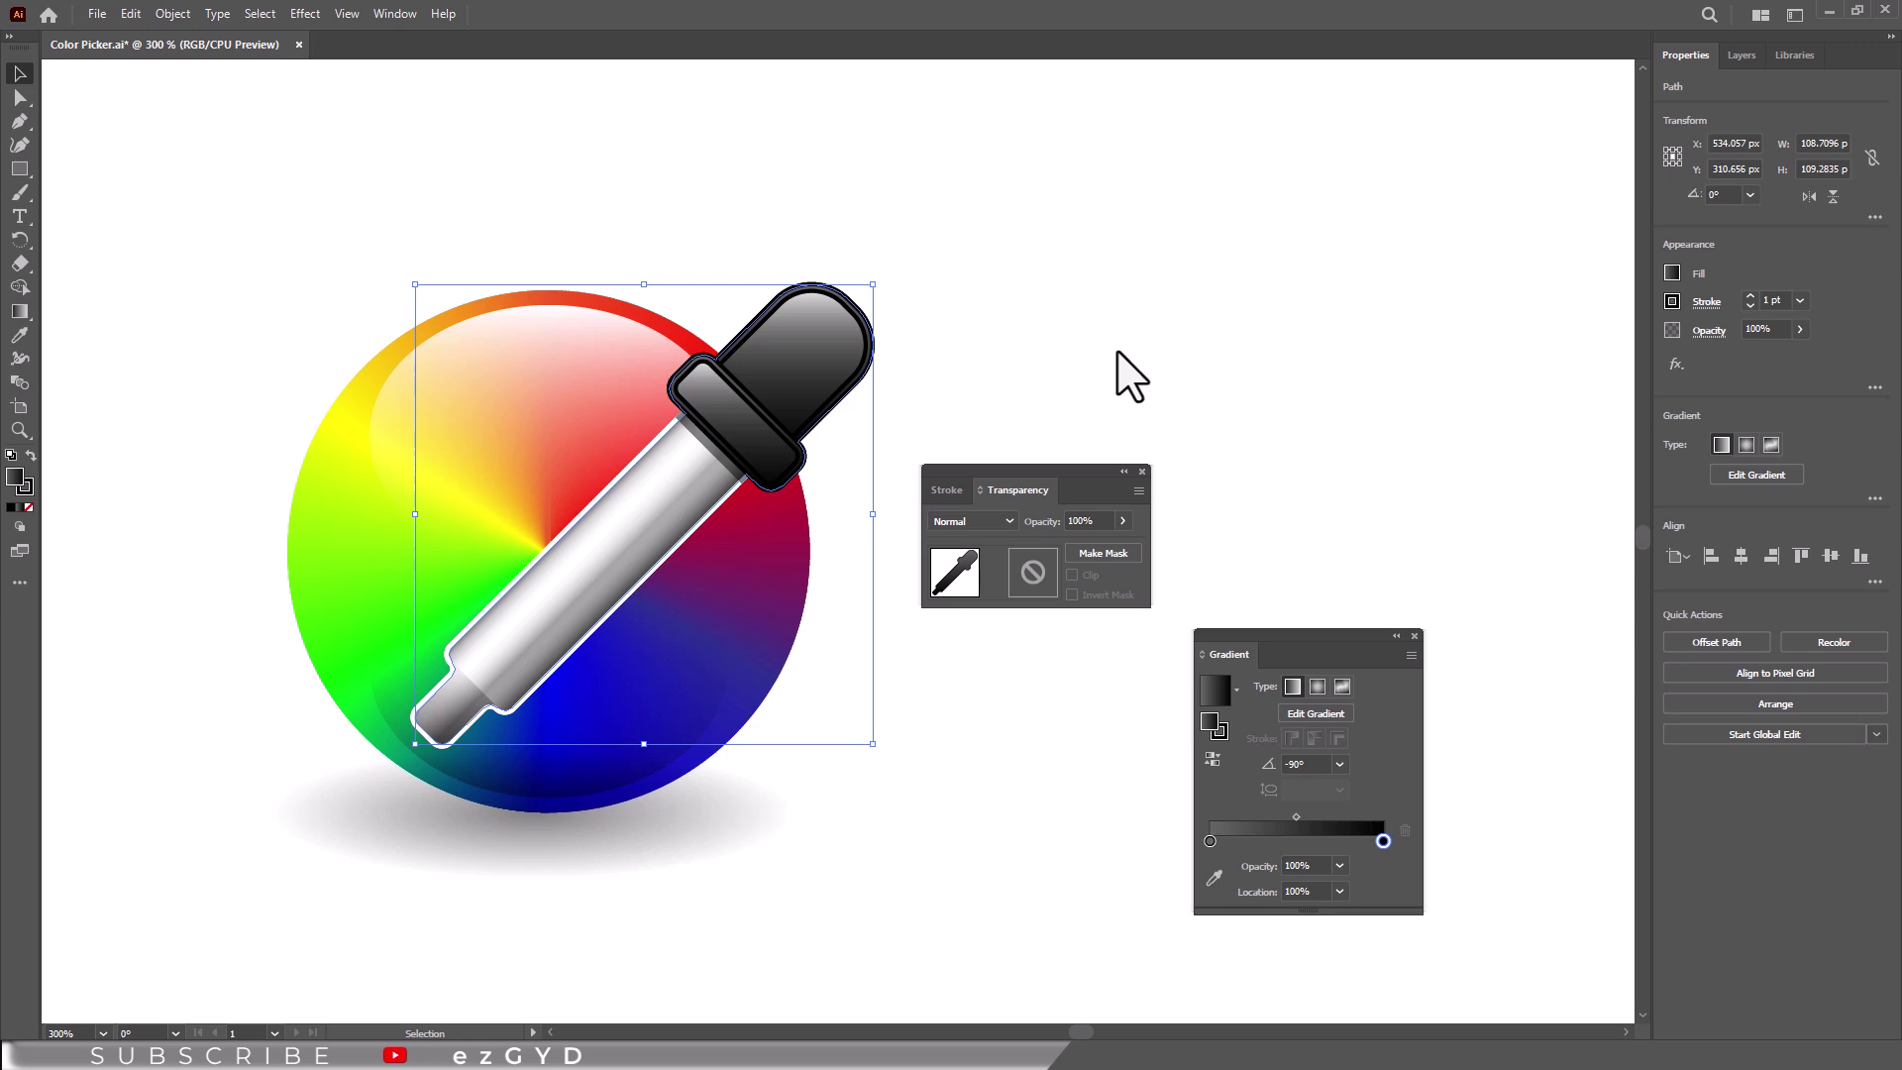
Step: Rotate the dropper silhouette about 7° clockwise and nudge it a few pixels right and down
{"action": "left_click_drag", "start_coordinate": [889, 279], "coordinate": [925, 305]}
{"action": "key", "text": "Right"}
{"action": "key", "text": "Right"}
{"action": "key", "text": "Right"}
{"action": "key", "text": "Right"}
{"action": "key", "text": "Down"}
{"action": "key", "text": "Down"}
{"action": "key", "text": "Down"}
{"action": "key", "text": "Right"}
{"action": "key", "text": "Right"}
{"action": "key", "text": "Down"}
{"action": "key", "text": "Down"}
{"action": "key", "text": "Down"}
{"action": "key", "text": "Right"}
Step: Draw a 124 px circle matching the colour wheel and intersect it with the dropper silhouette
{"action": "key", "text": "l"}
{"action": "left_click_drag", "start_coordinate": [549, 553], "coordinate": [805, 750]}
{"action": "left_click", "coordinate": [897, 431], "text": "shift"}
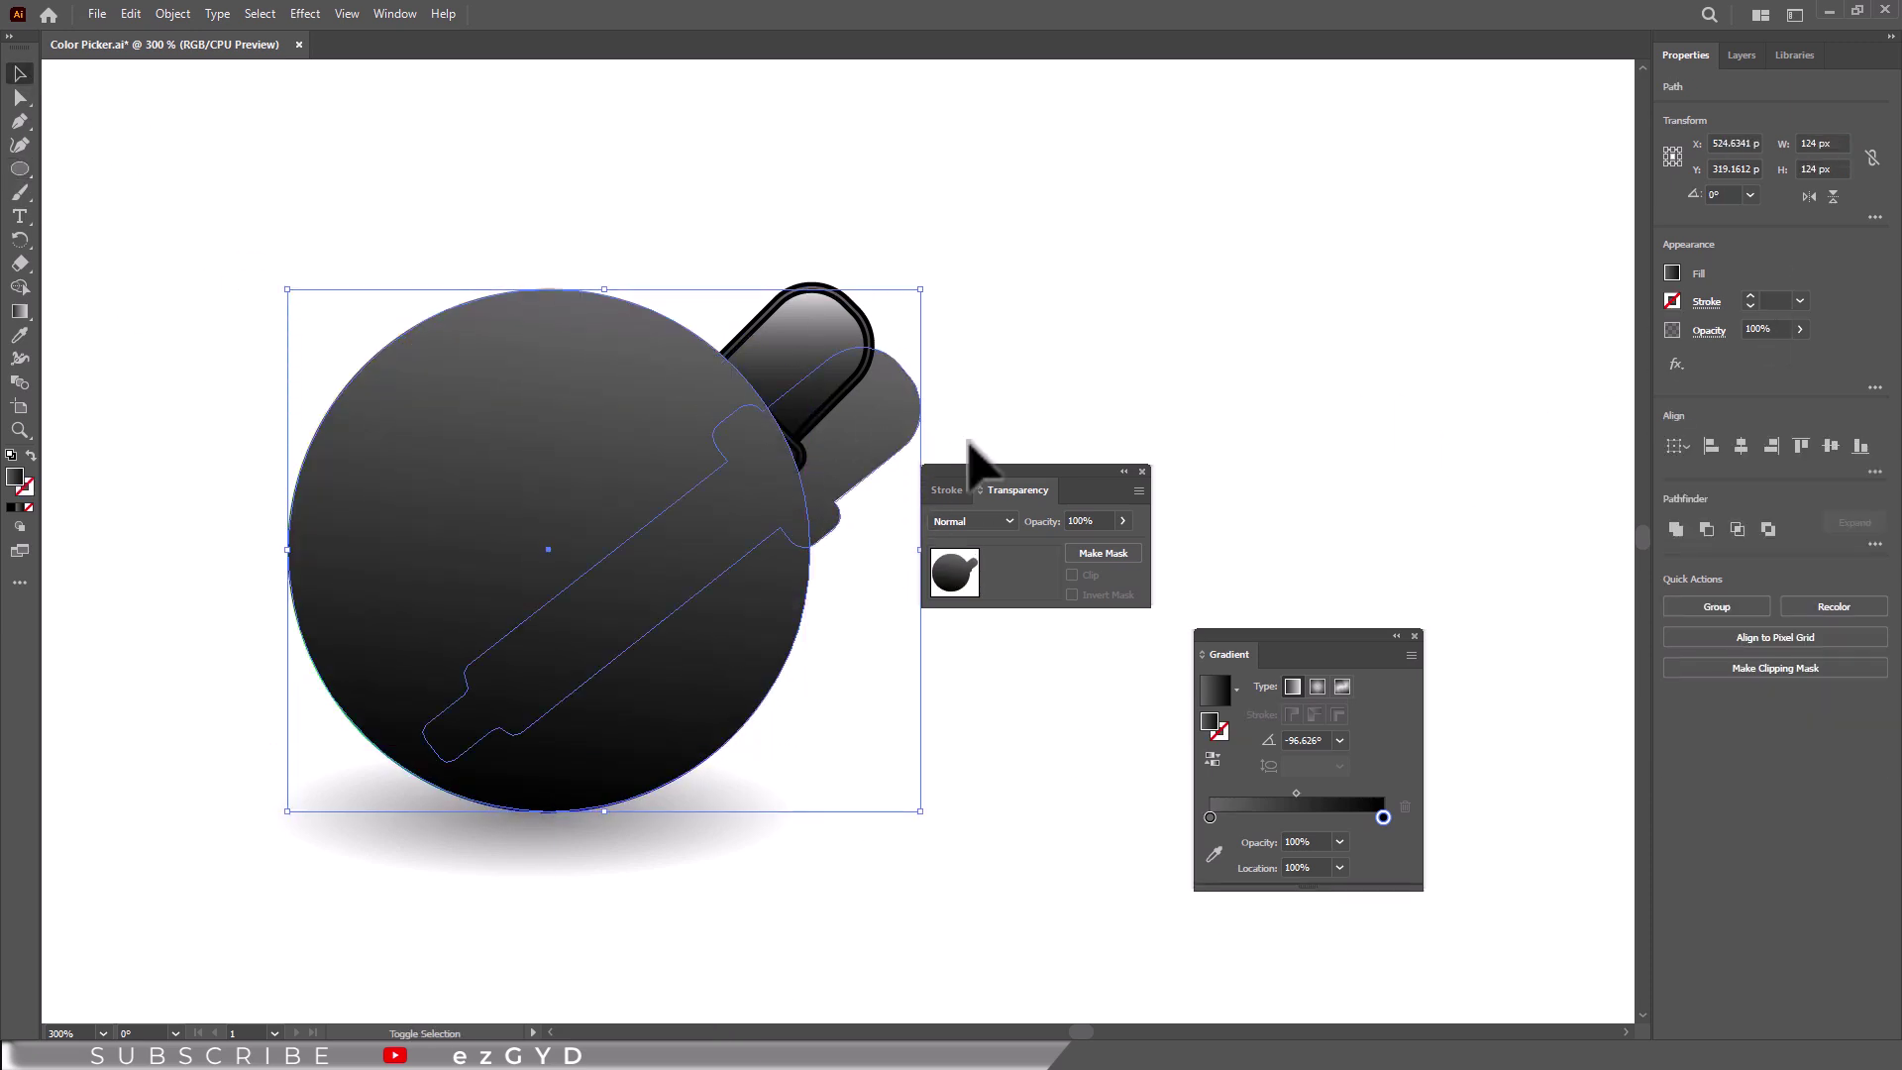
{"action": "left_click", "coordinate": [1738, 529]}
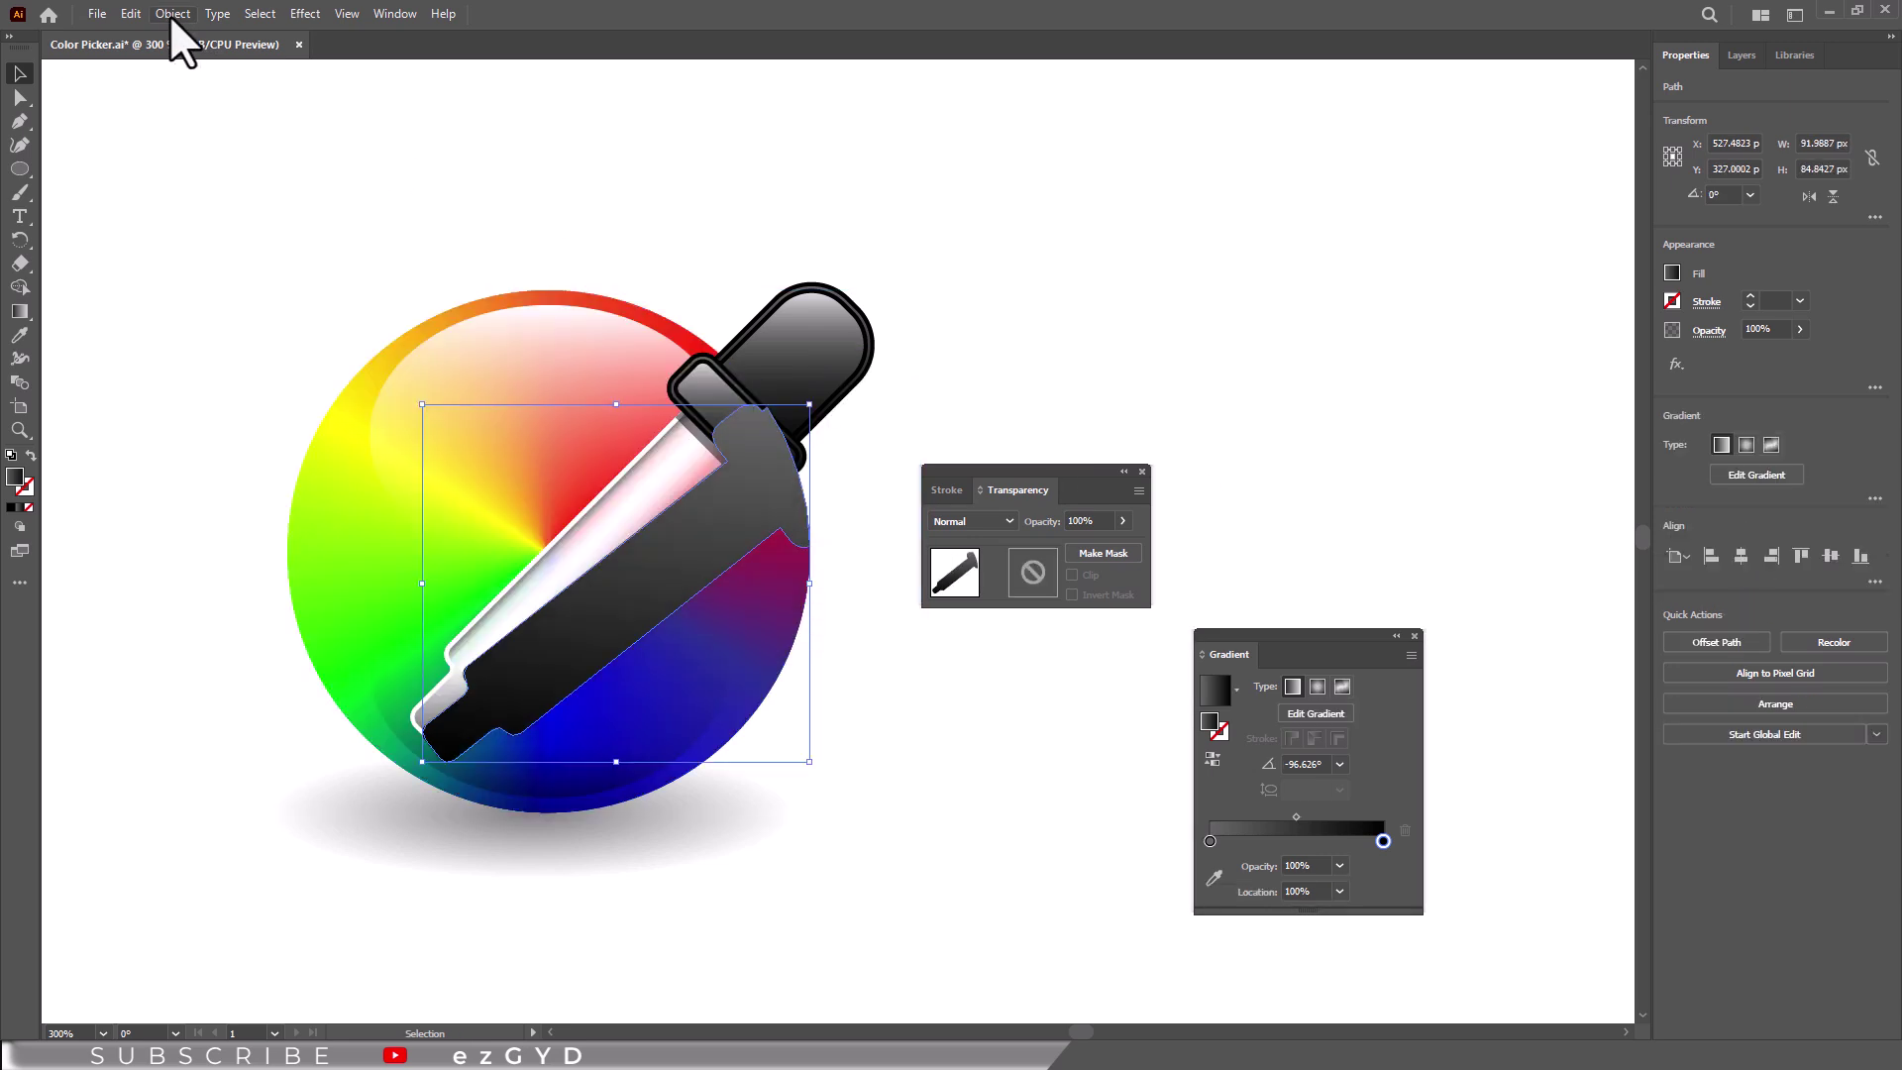
Step: Send the dropper silhouette backward until it sits behind the collar, bulb and glass tube
{"action": "left_click", "coordinate": [171, 14]}
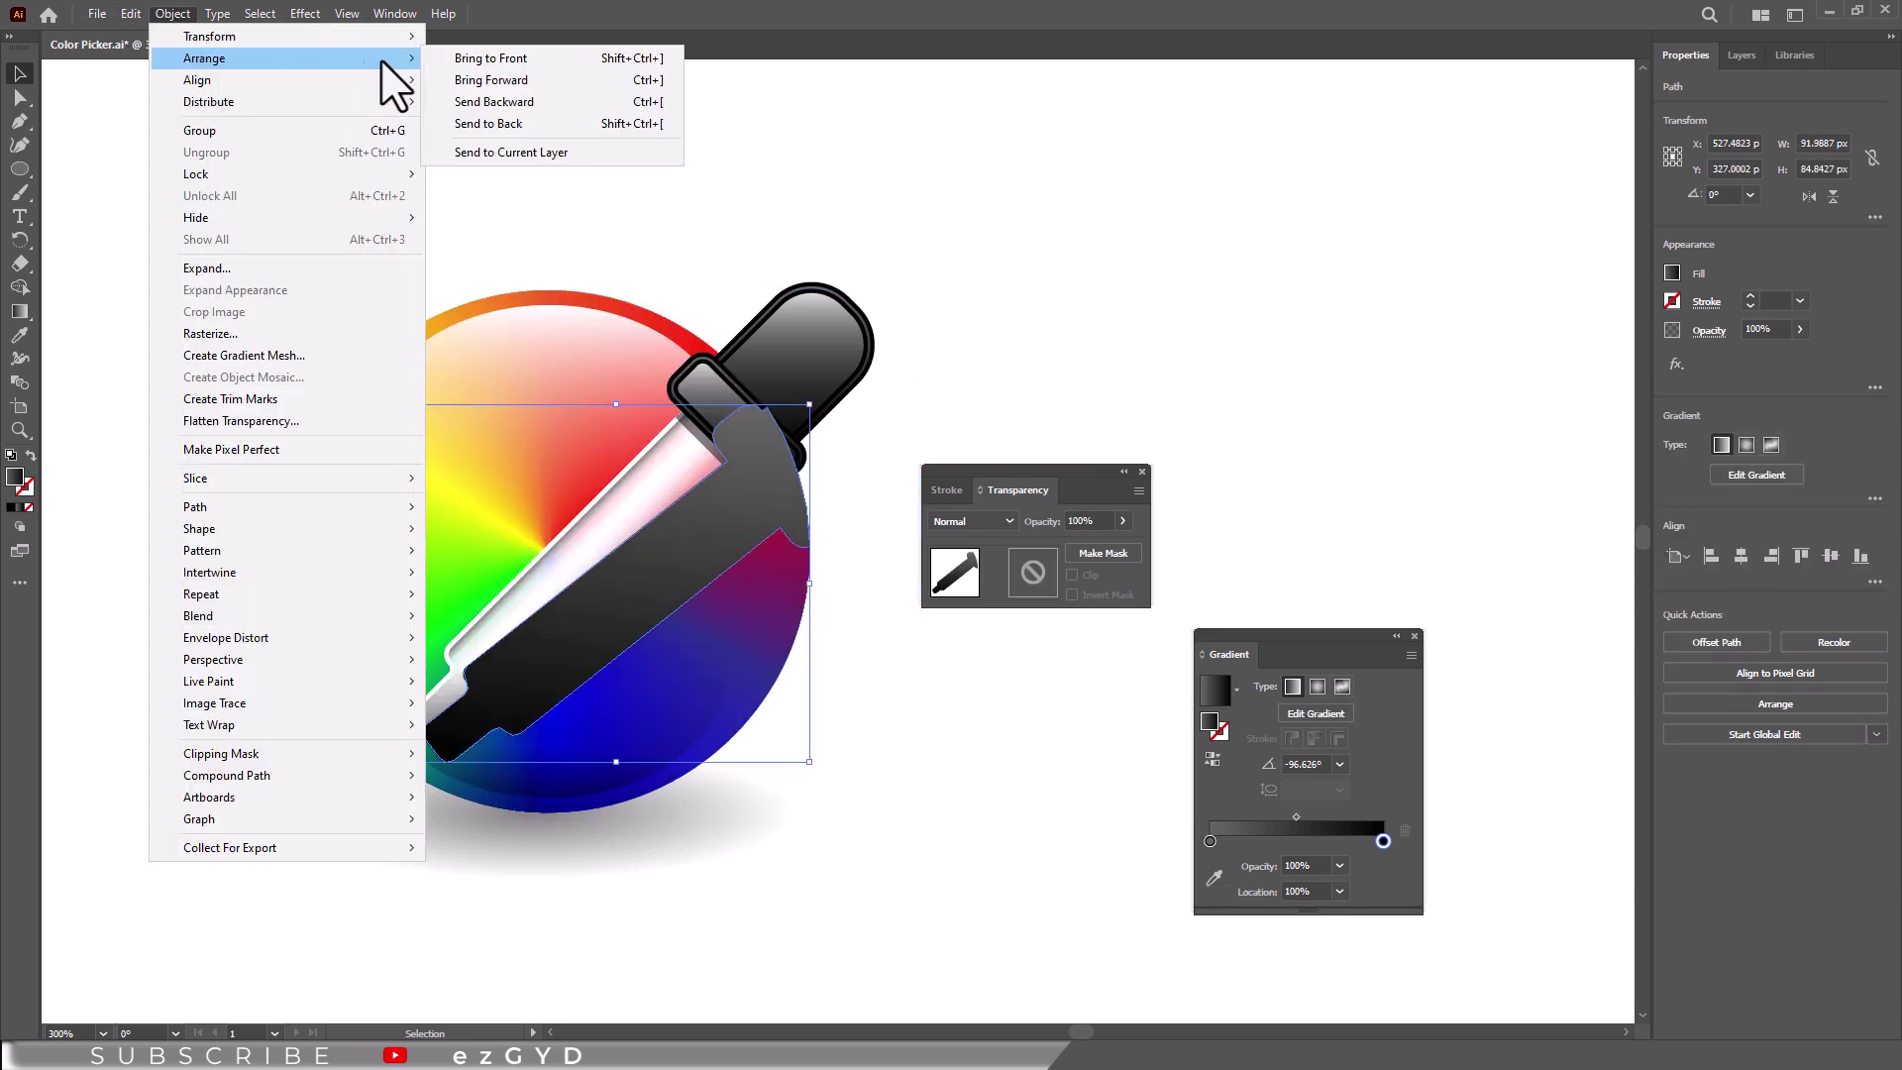
{"action": "left_click", "coordinate": [498, 101]}
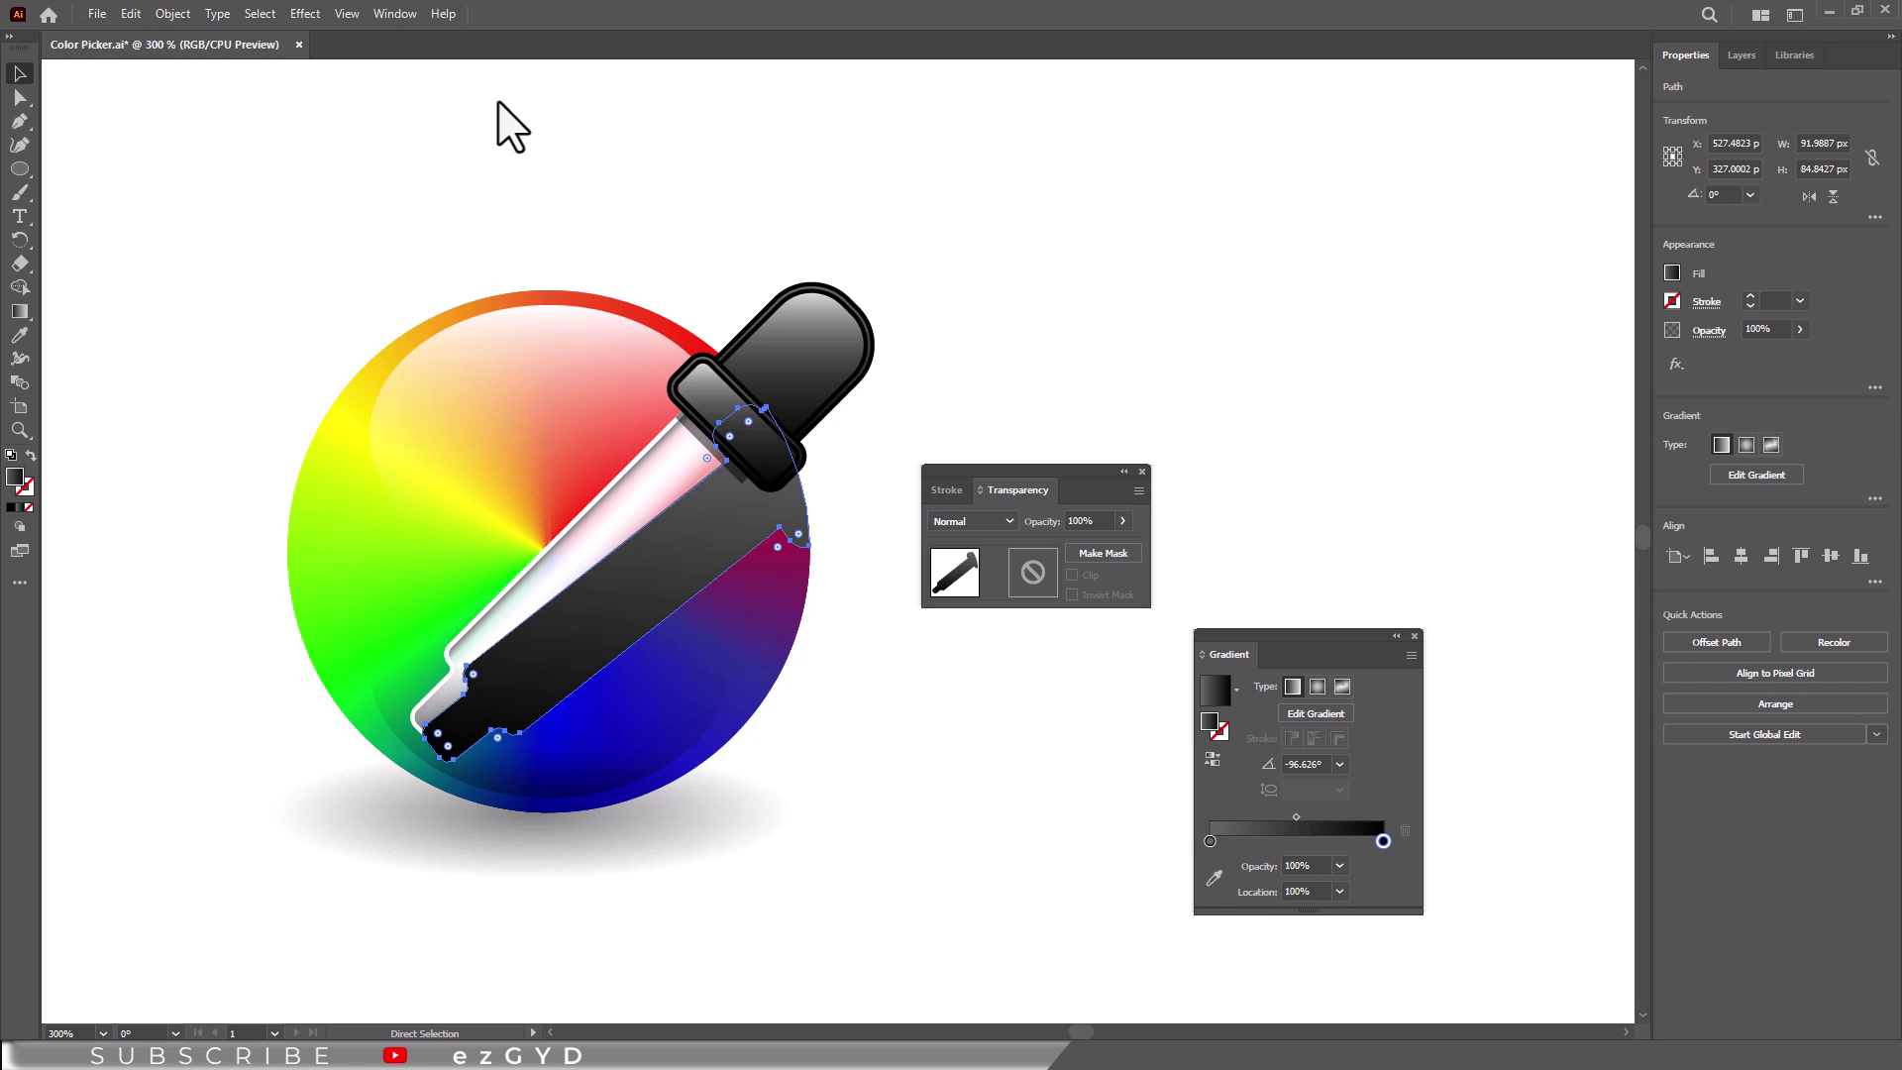
{"action": "key", "text": "ctrl+bracketleft"}
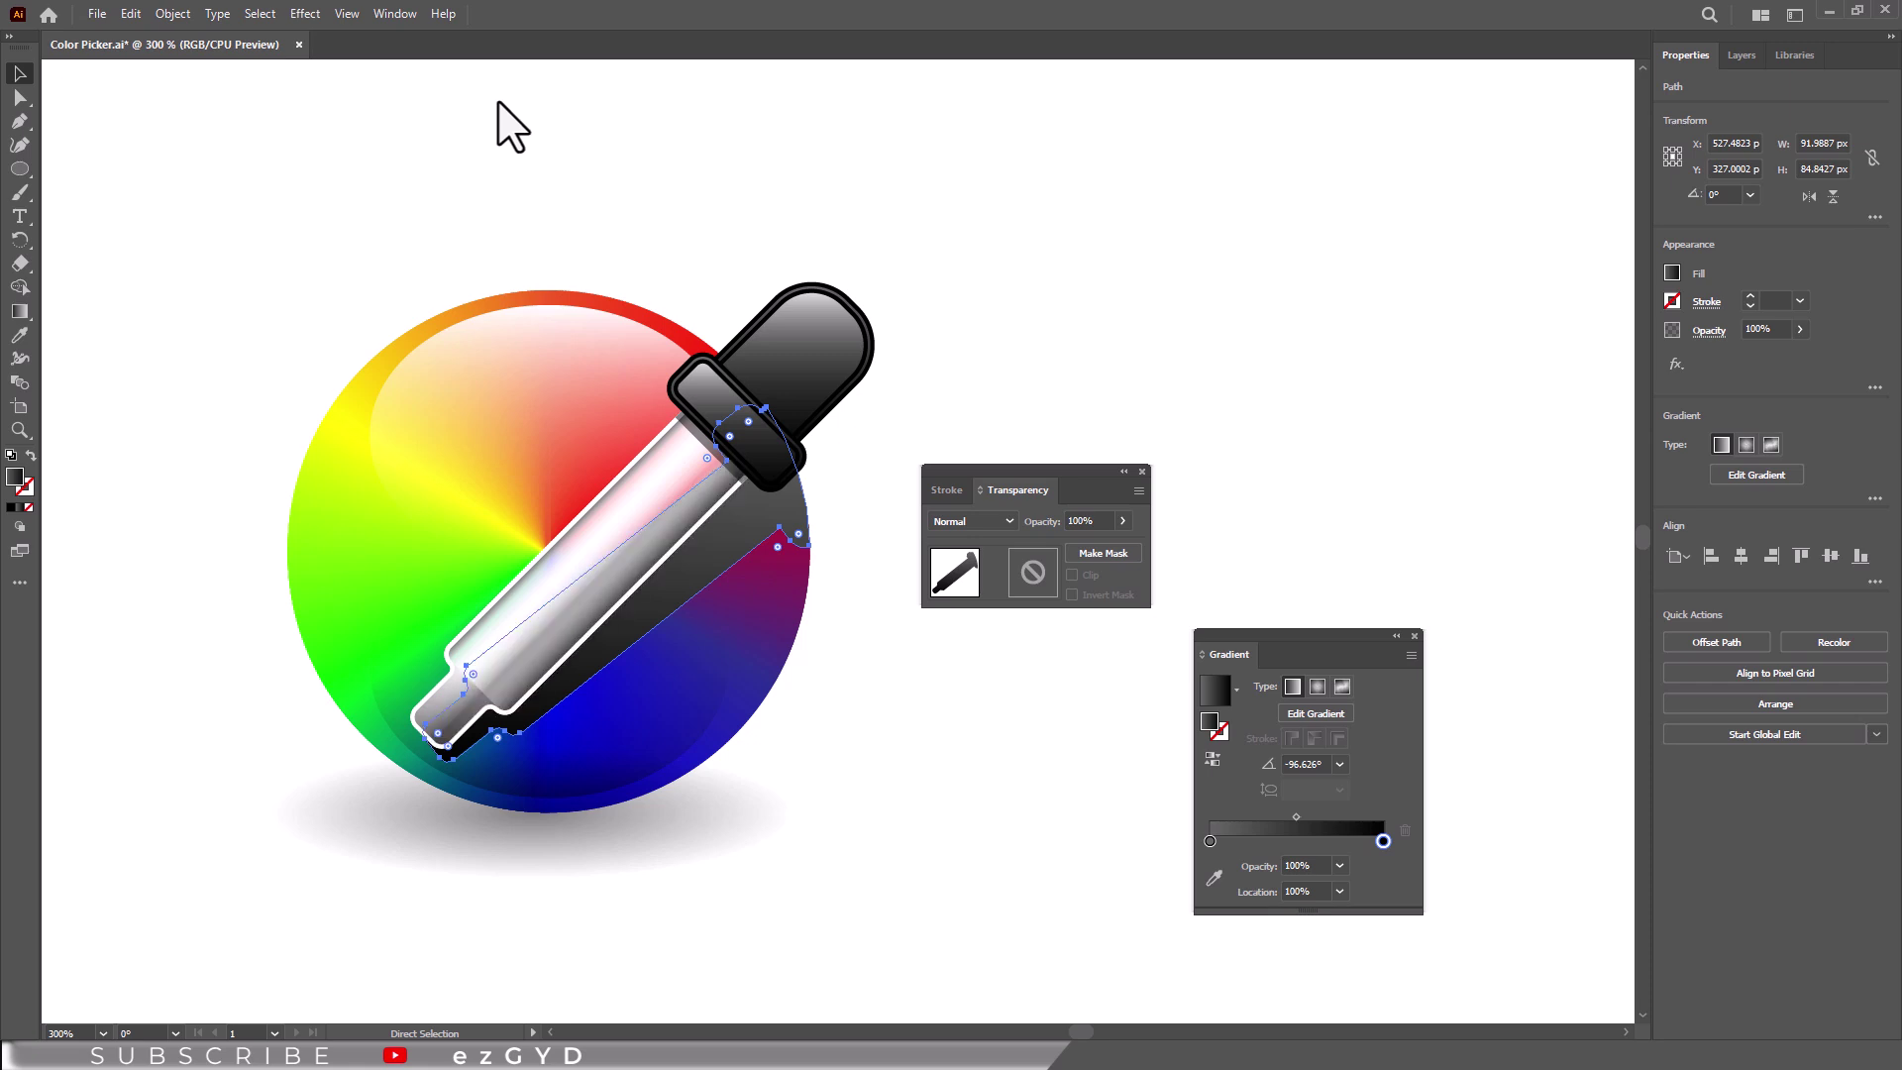
{"action": "key", "text": "v"}
Step: Recolour the silhouette's linear gradient to run from dark grey to light grey
{"action": "left_click", "coordinate": [1236, 688]}
{"action": "scroll", "coordinate": [1172, 732], "scroll_direction": "up", "scroll_amount": 1}
{"action": "left_click", "coordinate": [1139, 730]}
{"action": "double_click", "coordinate": [1209, 841]}
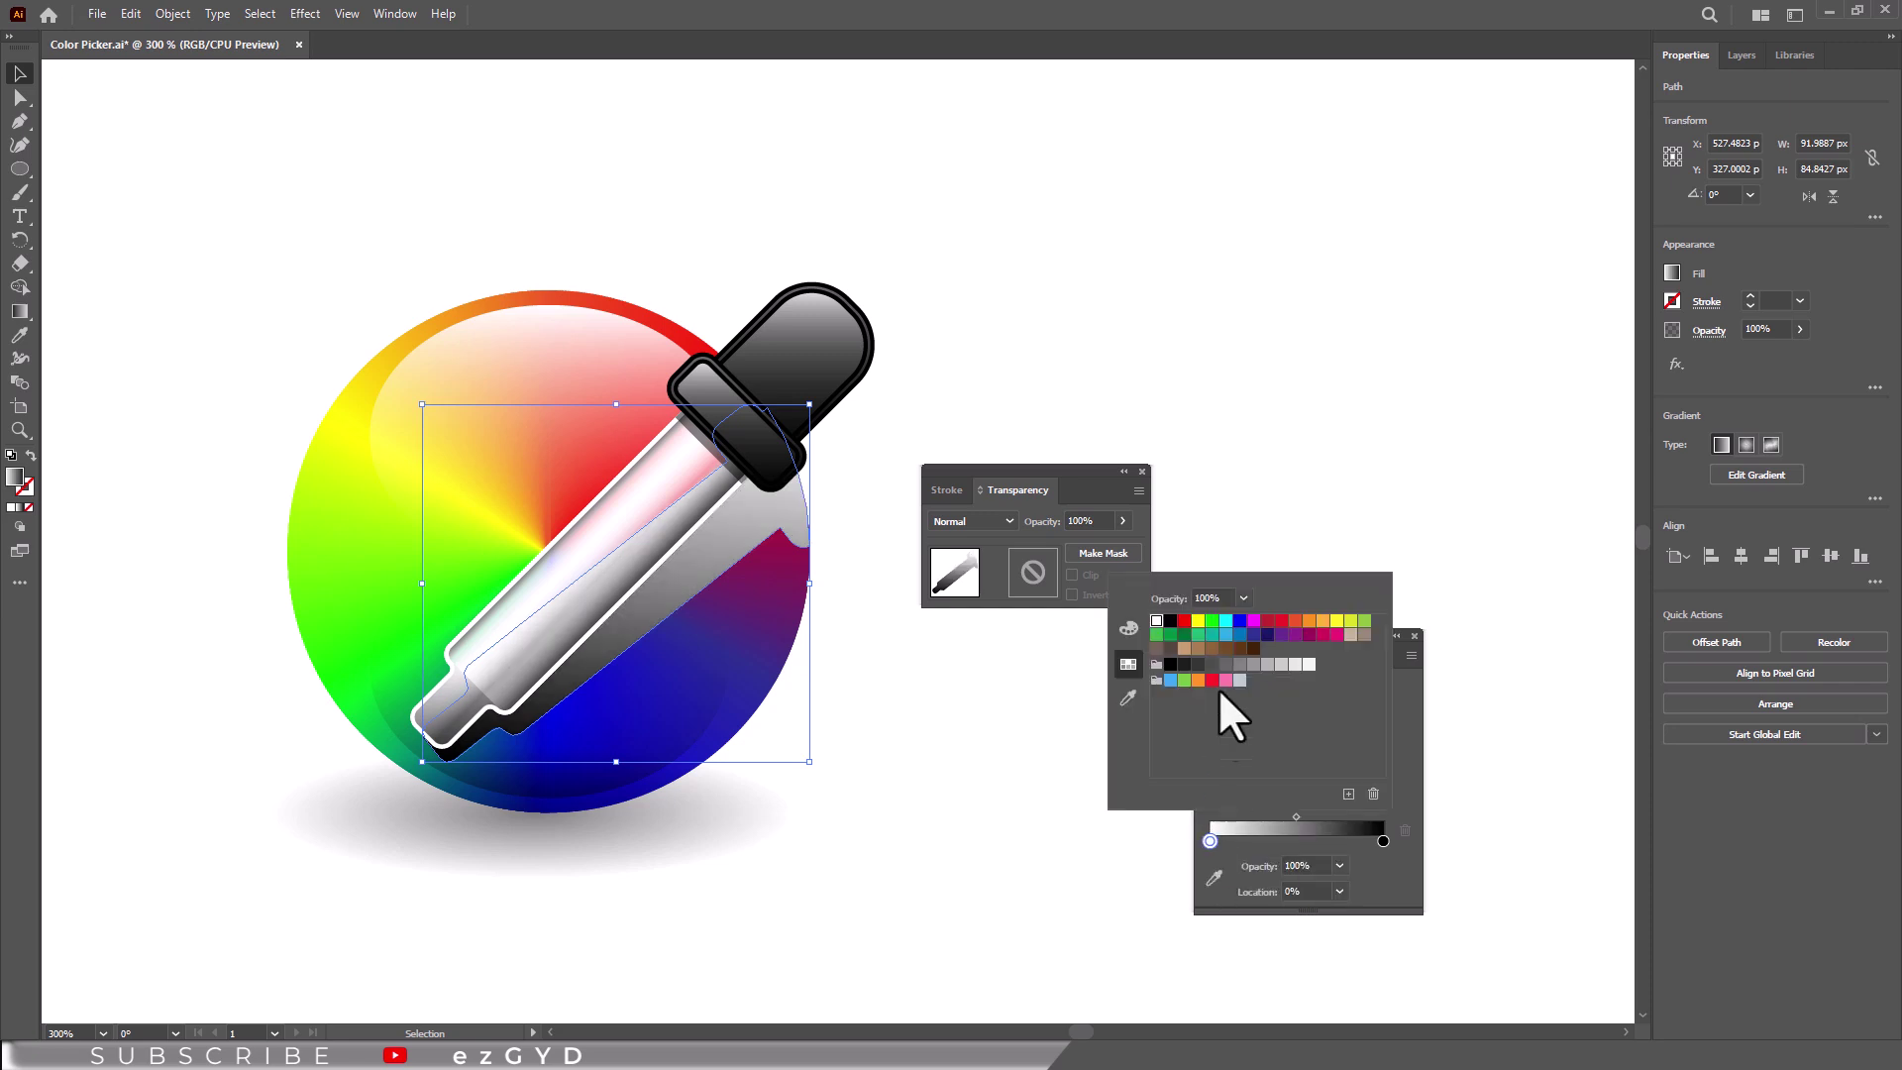
{"action": "left_click", "coordinate": [1170, 663]}
{"action": "double_click", "coordinate": [1383, 840]}
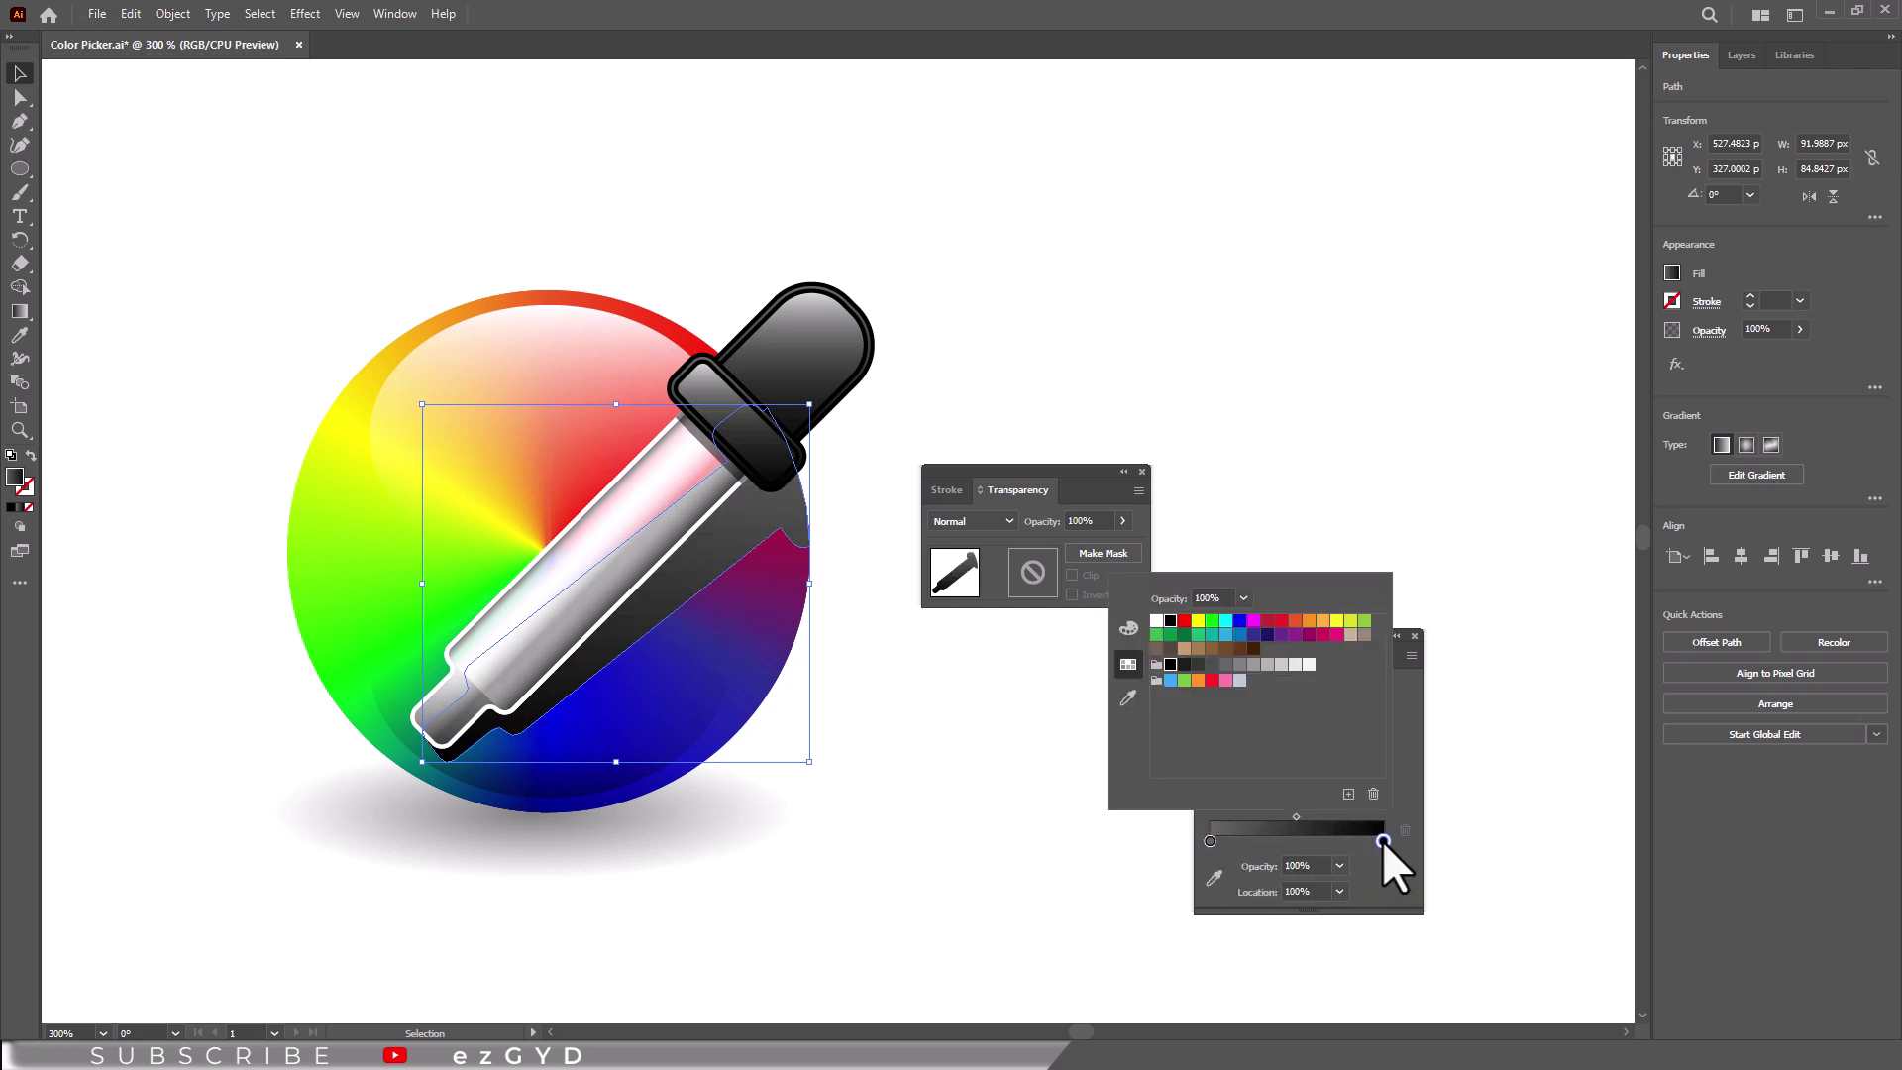
{"action": "left_click", "coordinate": [1282, 663]}
{"action": "left_click", "coordinate": [1405, 729]}
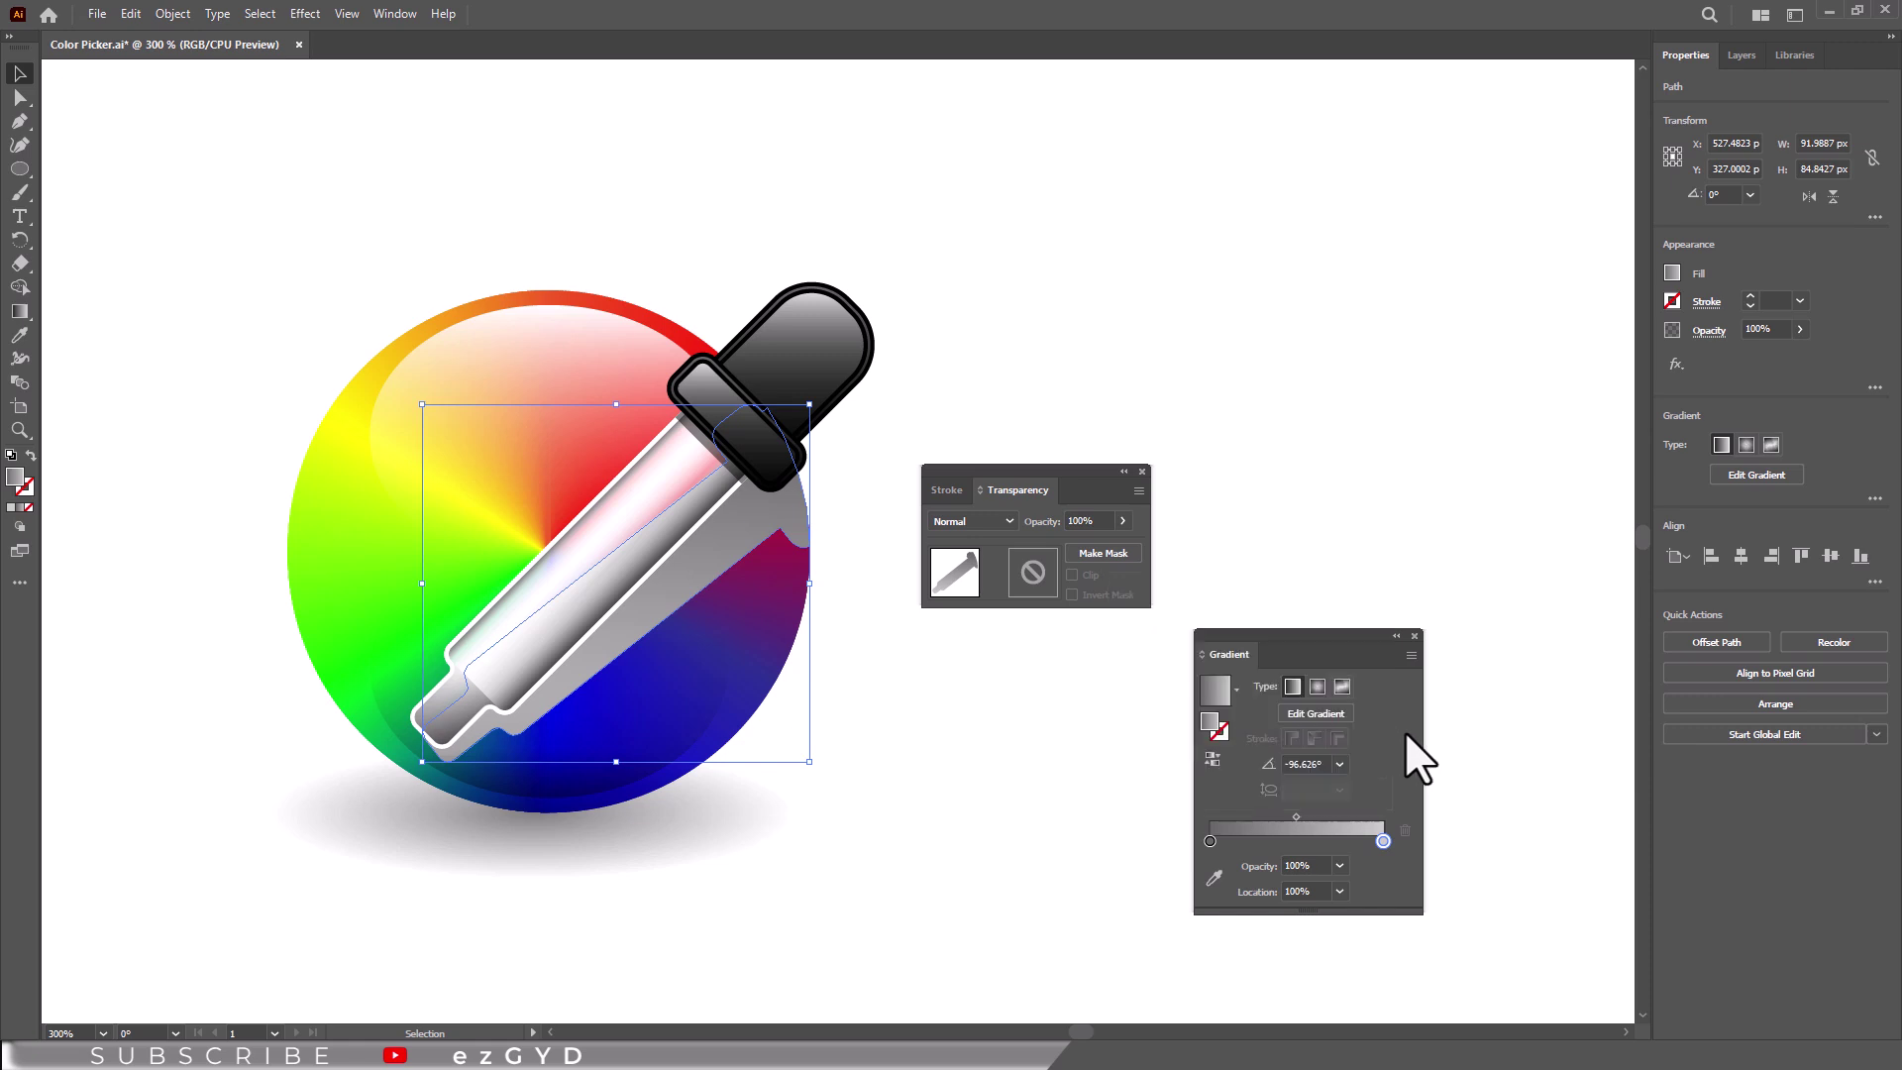
Step: Give the silhouette a darkening blend mode so it shades the colour wheel as a shadow, and deselect it
{"action": "left_click", "coordinate": [985, 517]}
{"action": "left_click", "coordinate": [978, 588]}
{"action": "left_click", "coordinate": [874, 518]}
Step: Remove the 1 pt black stroke from the dropper's collar and bulb shapes together, and deselect them
{"action": "left_click", "coordinate": [768, 430]}
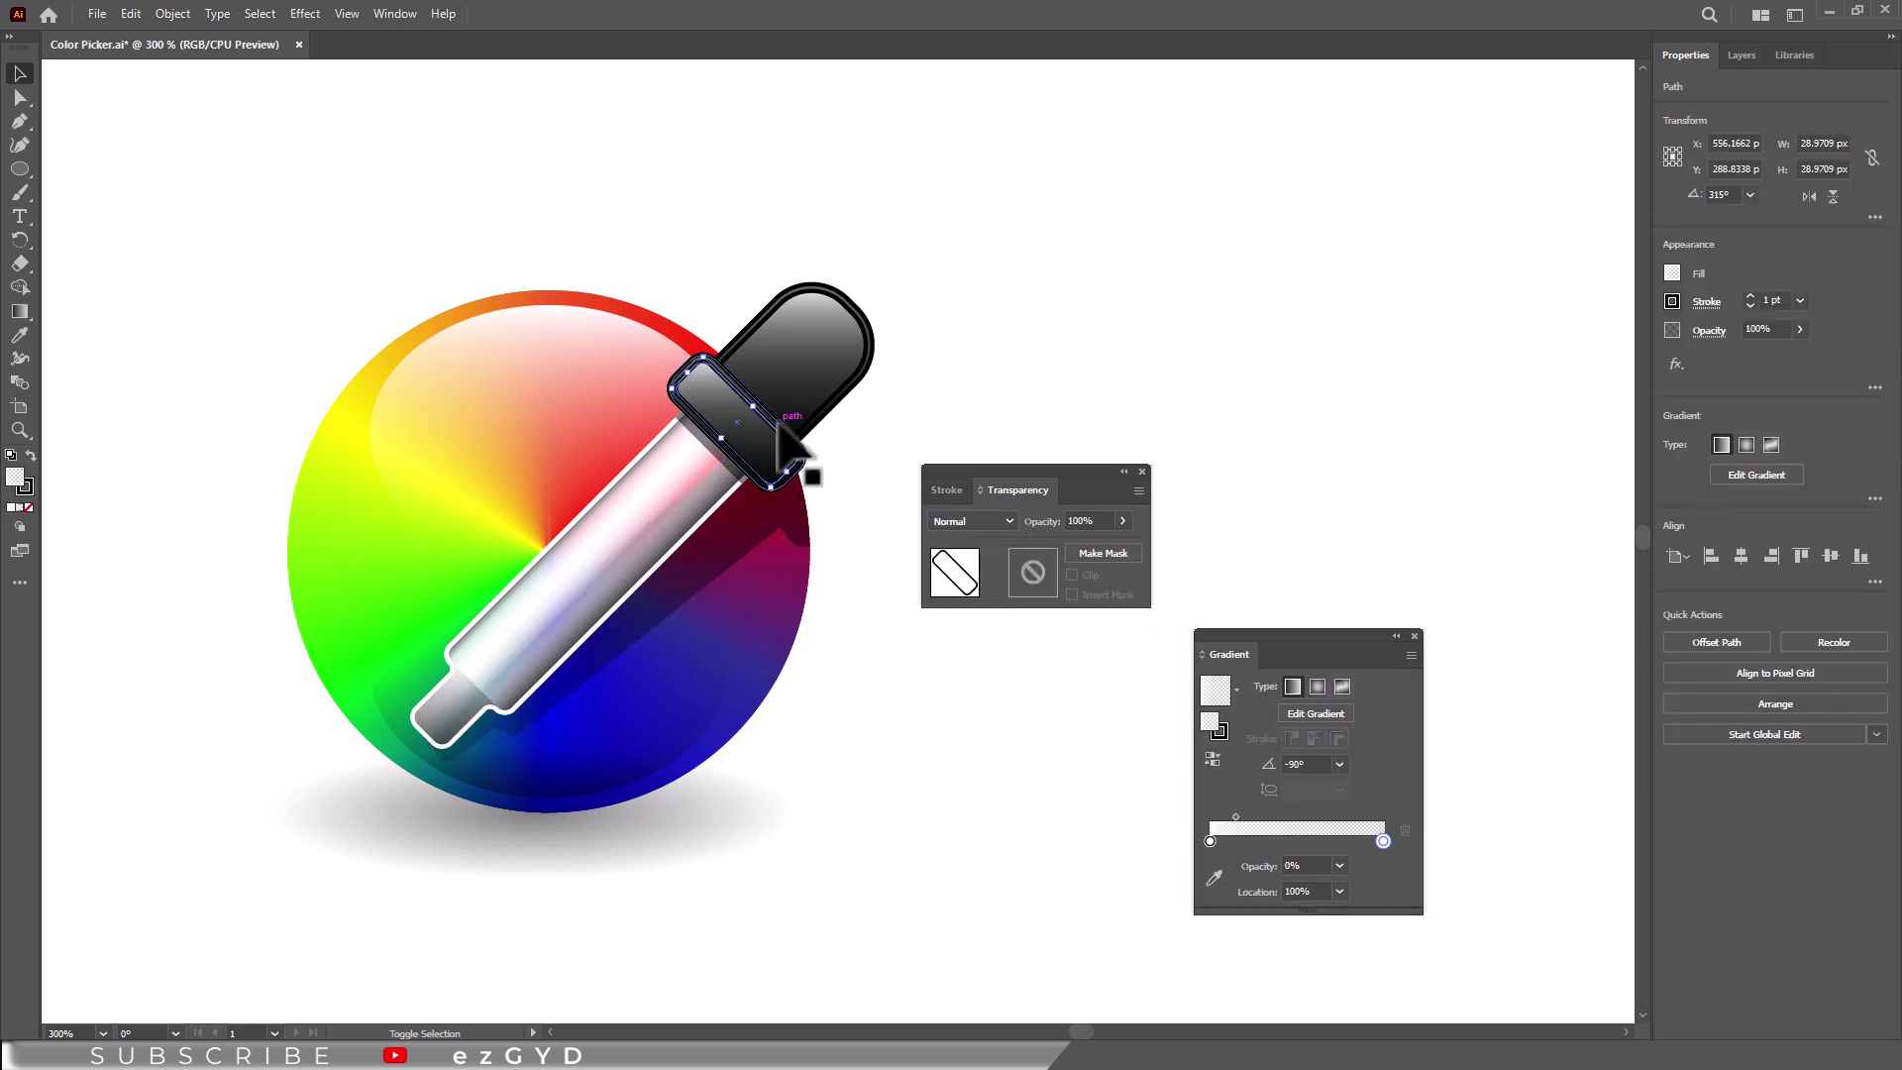
{"action": "left_click", "coordinate": [778, 420], "text": "shift"}
{"action": "left_click", "coordinate": [845, 354], "text": "shift"}
{"action": "left_click", "coordinate": [864, 316], "text": "shift"}
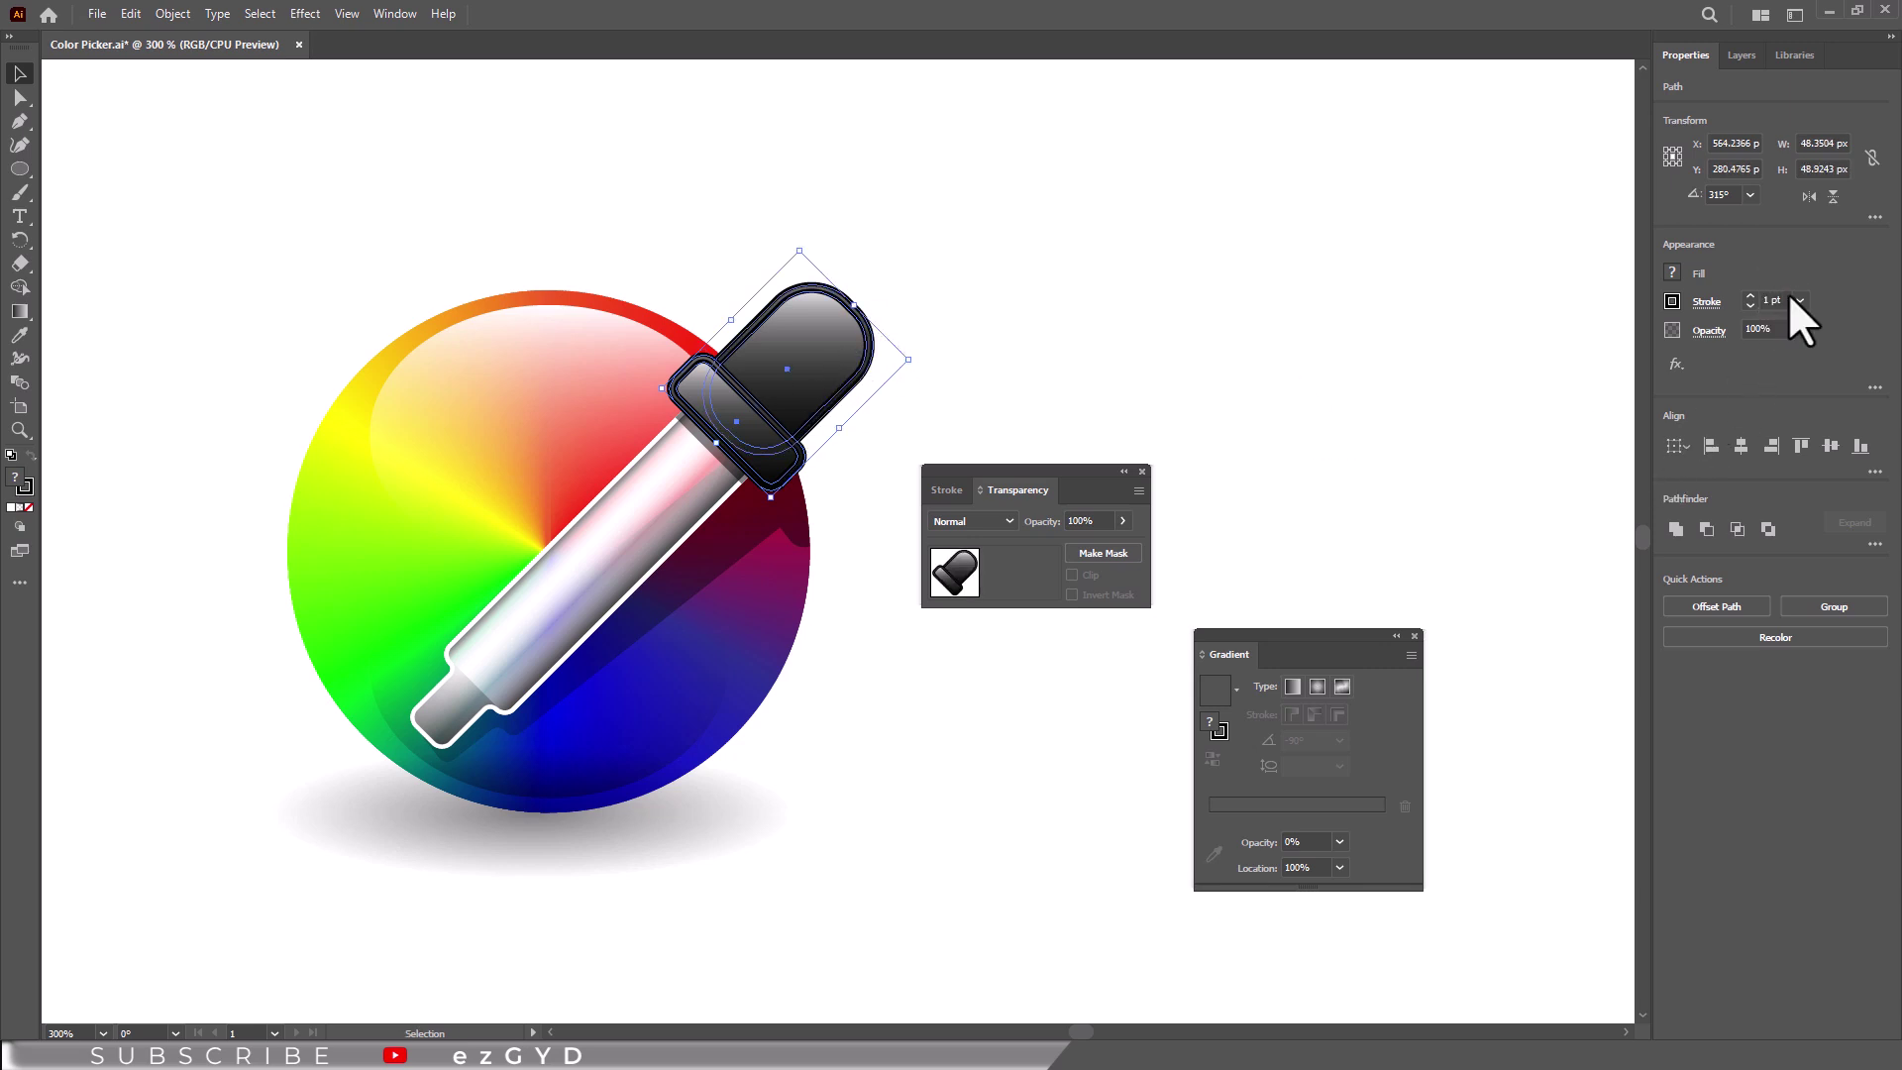
{"action": "key", "text": "slash"}
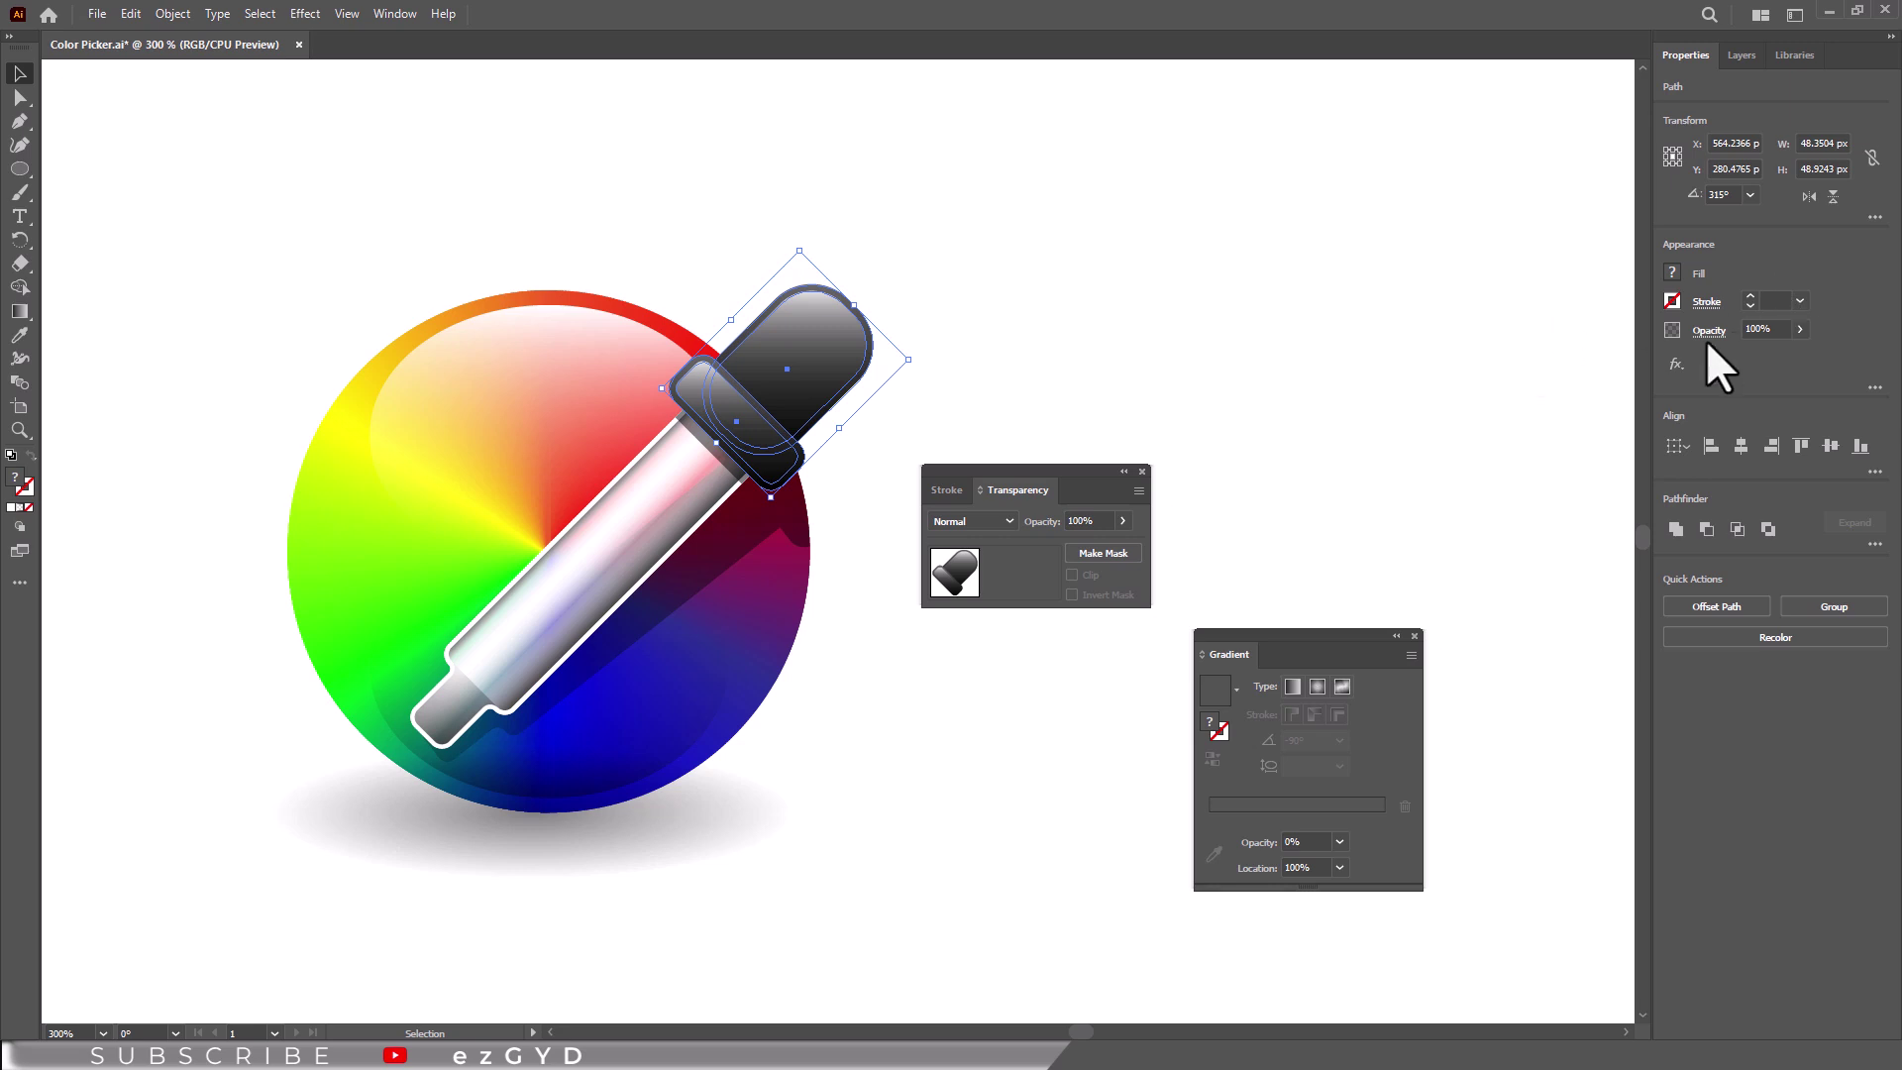
{"action": "left_click", "coordinate": [1322, 324]}
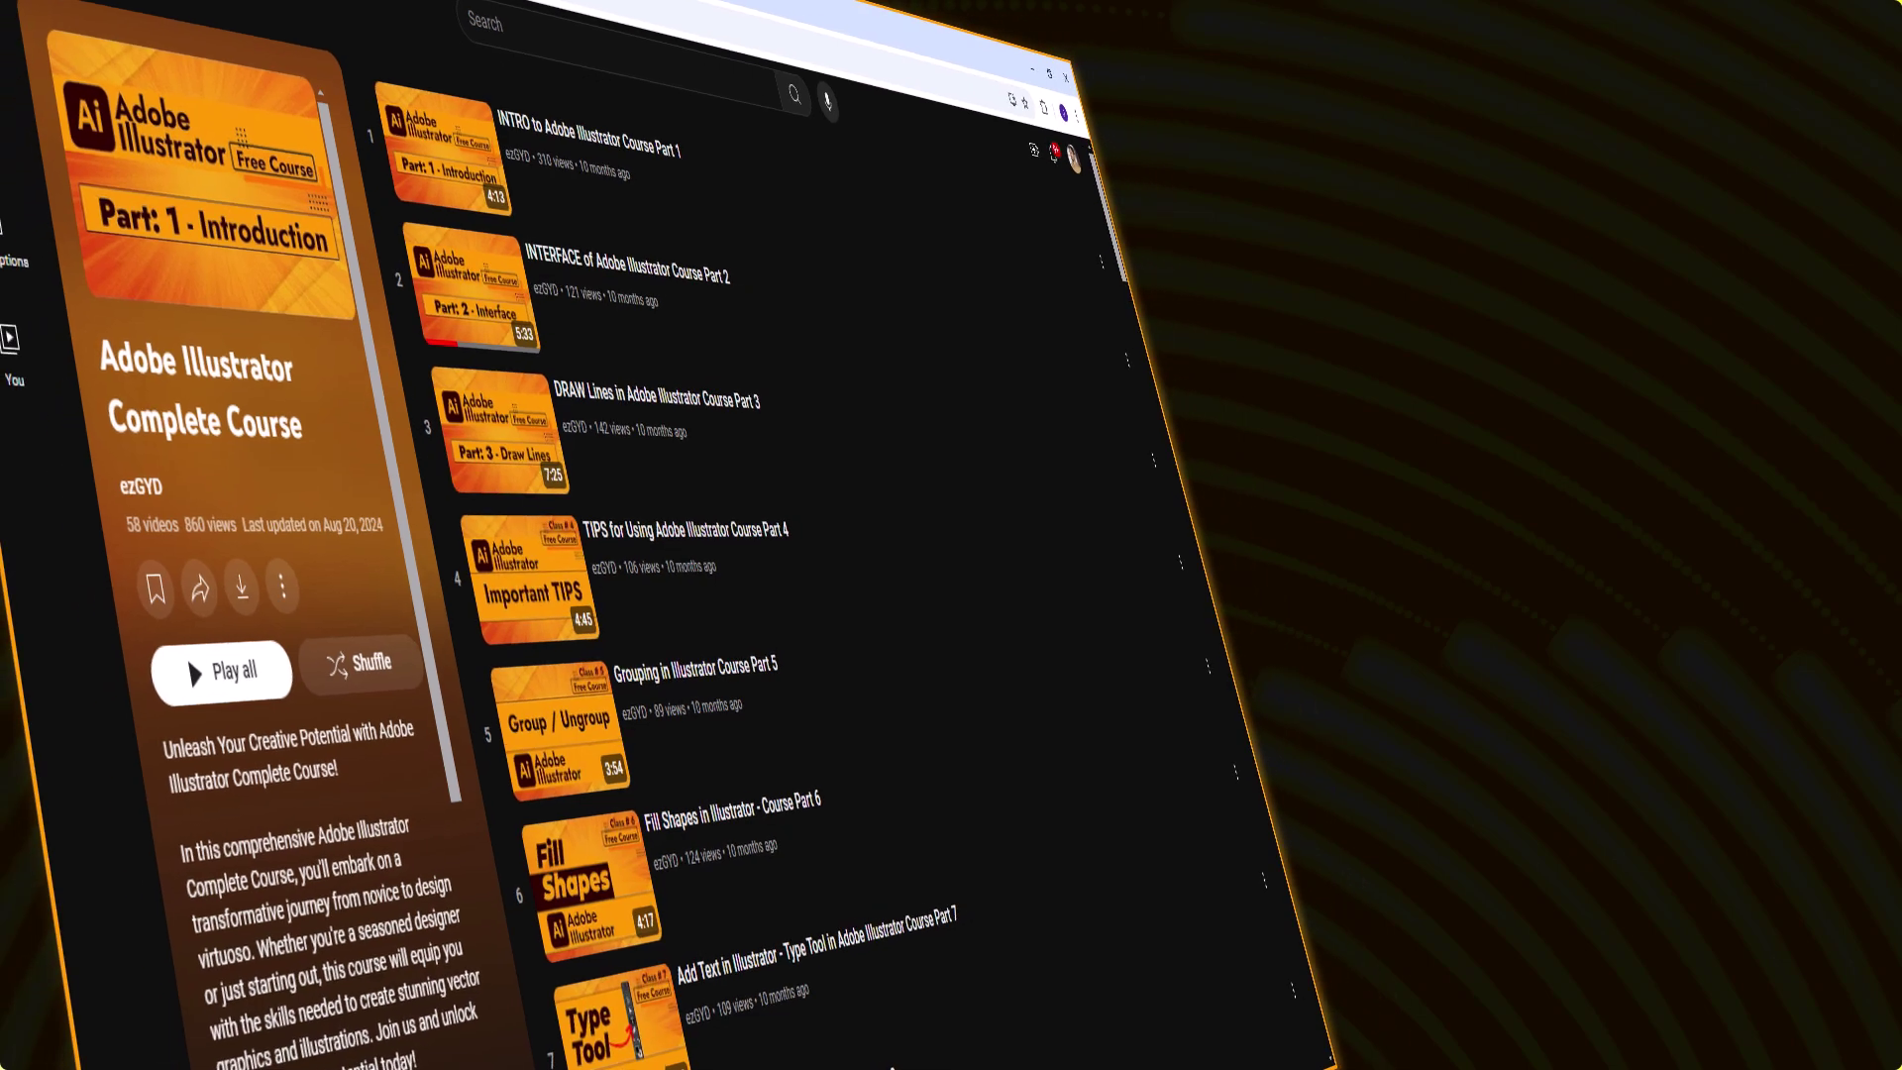
{"action": "scroll", "coordinate": [842, 595], "scroll_direction": "down", "scroll_amount": 2}
{"action": "scroll", "coordinate": [842, 594], "scroll_direction": "down", "scroll_amount": 5}
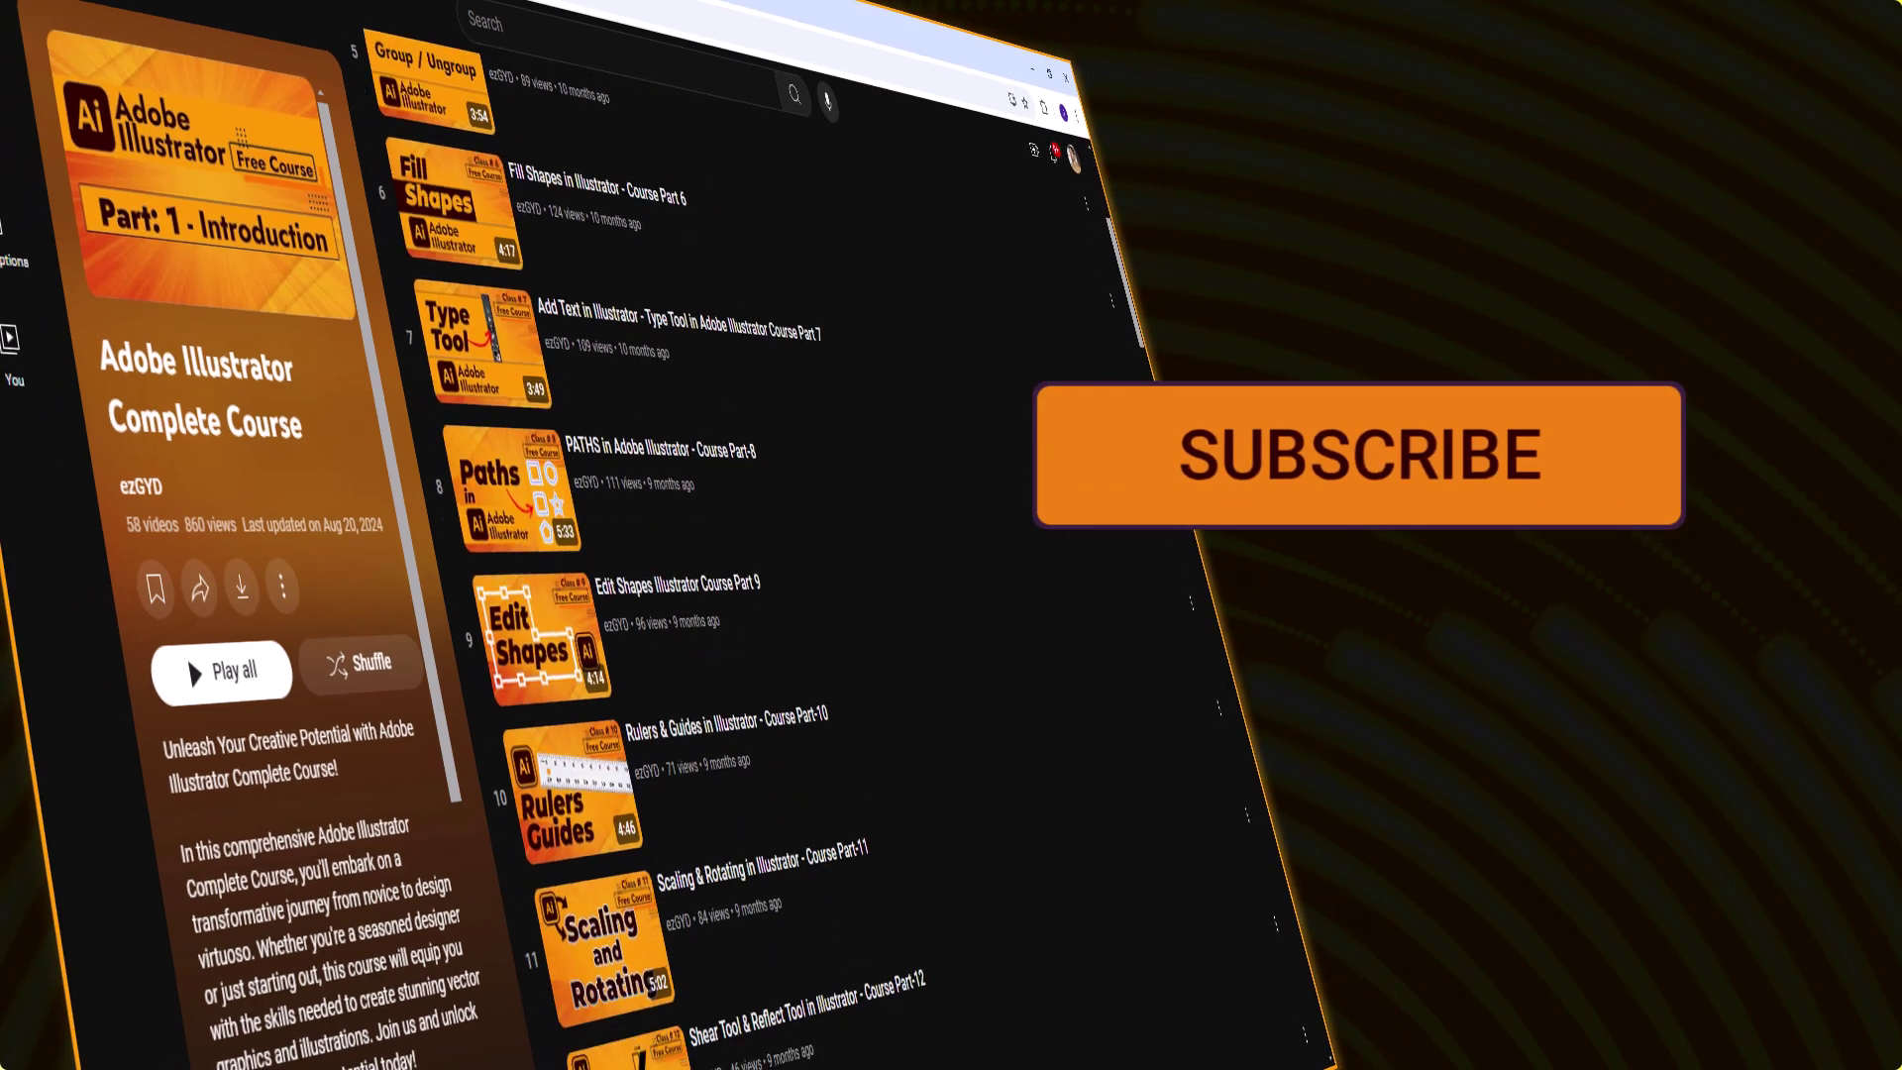
{"action": "scroll", "coordinate": [842, 594], "scroll_direction": "down", "scroll_amount": 4}
{"action": "scroll", "coordinate": [842, 595], "scroll_direction": "down", "scroll_amount": 4}
{"action": "scroll", "coordinate": [842, 594], "scroll_direction": "down", "scroll_amount": 2}
{"action": "scroll", "coordinate": [842, 594], "scroll_direction": "down", "scroll_amount": 2}
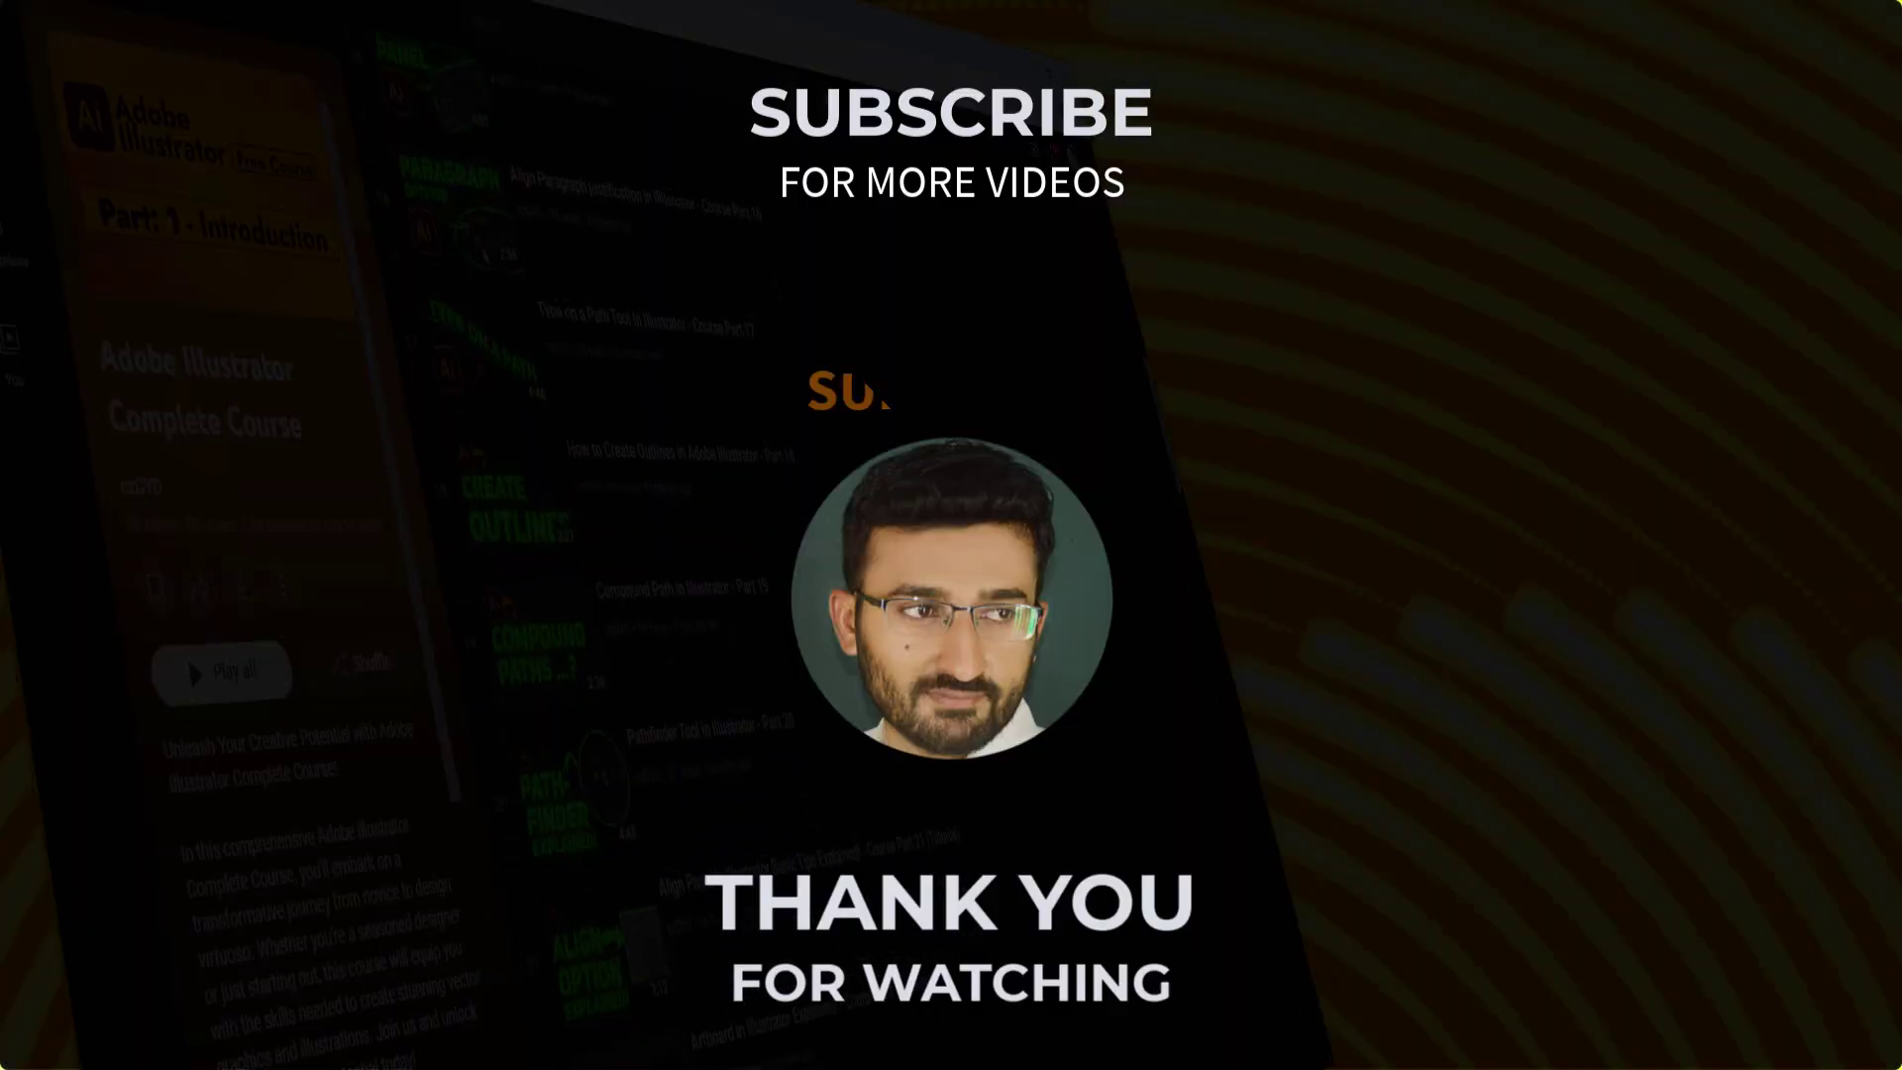